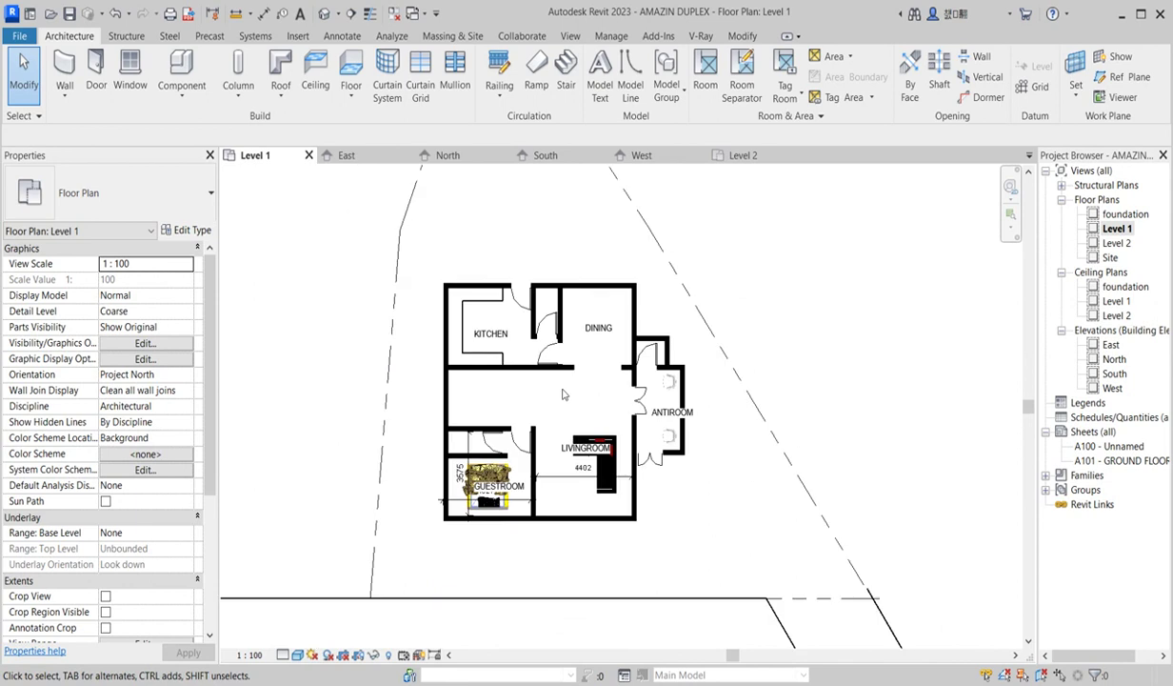
# Step: Open the Level 2 floor plan and look over the ground-floor underlay
pyautogui.doubleClick(1128, 245)
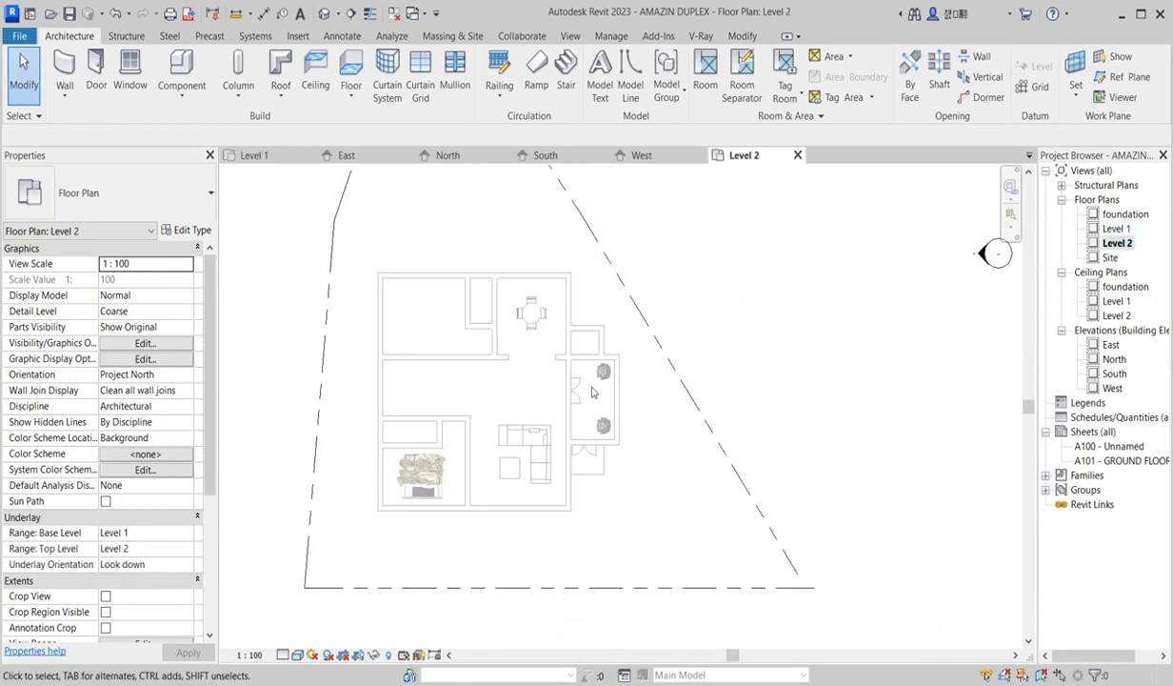
pyautogui.scroll(-1, 590, 407)
pyautogui.scroll(3, 462, 323)
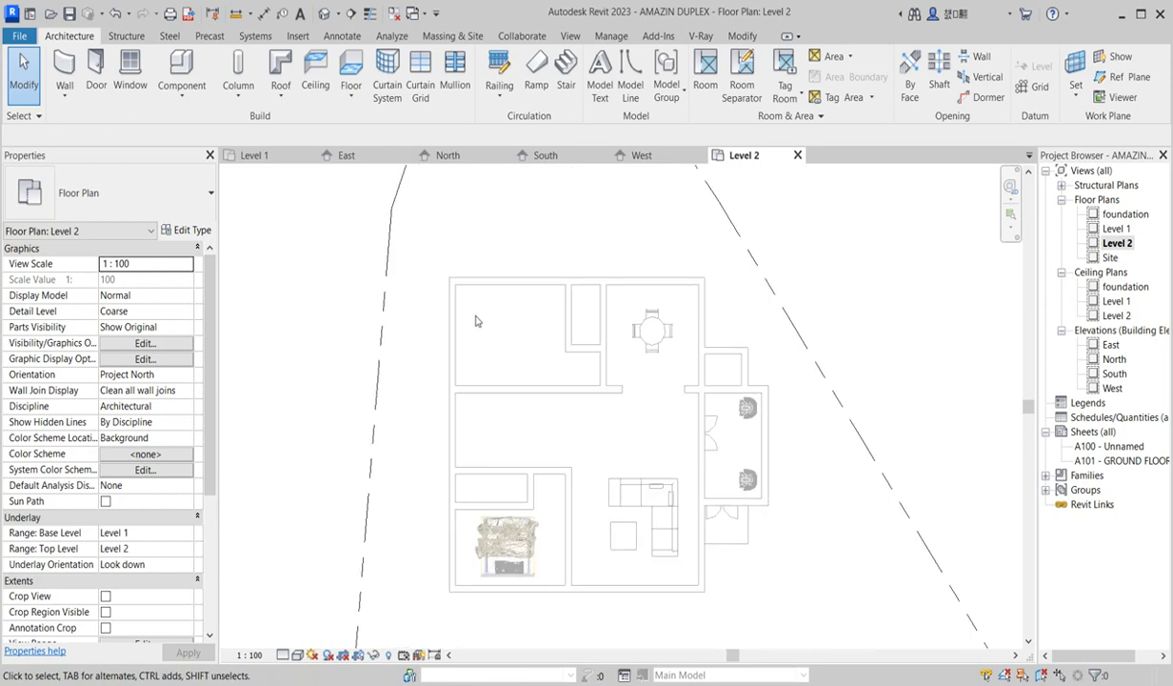
pyautogui.scroll(-1, 429, 319)
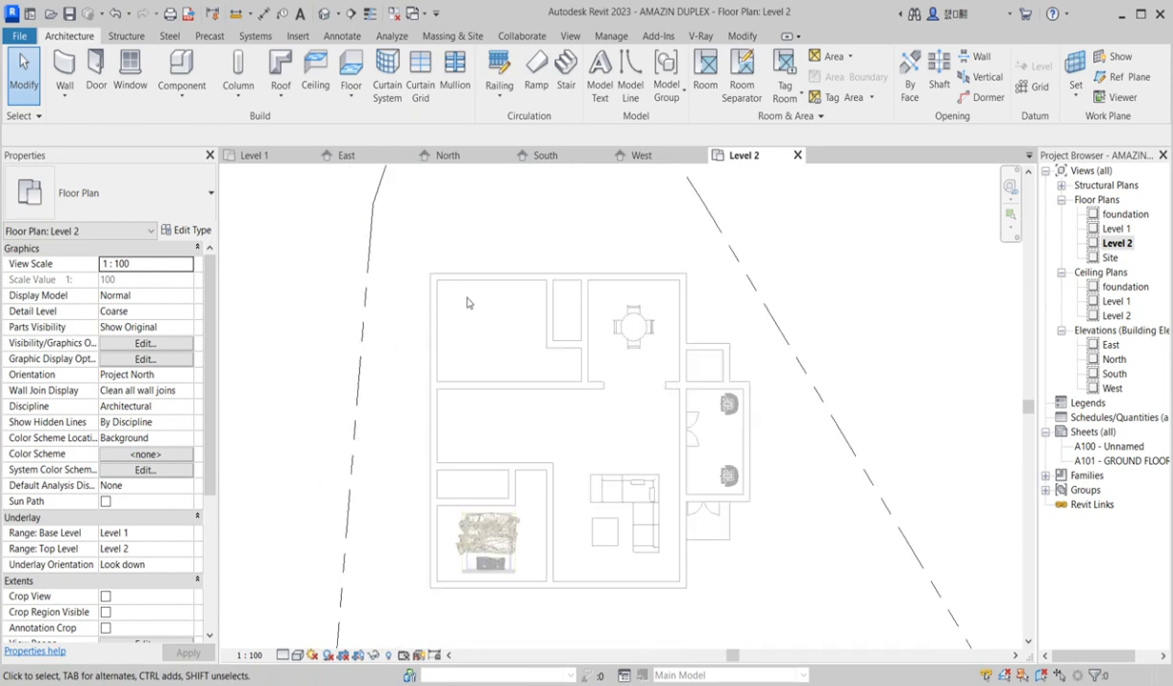
pyautogui.scroll(-3, 467, 303)
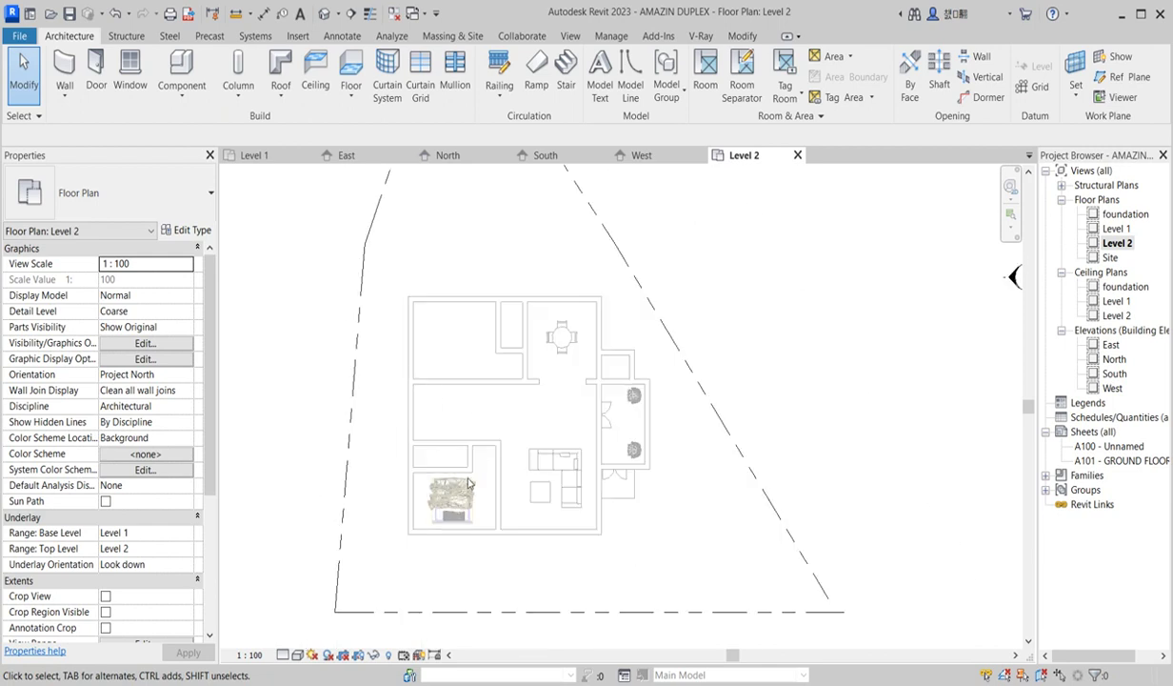
pyautogui.scroll(1, 468, 485)
pyautogui.scroll(-2, 538, 333)
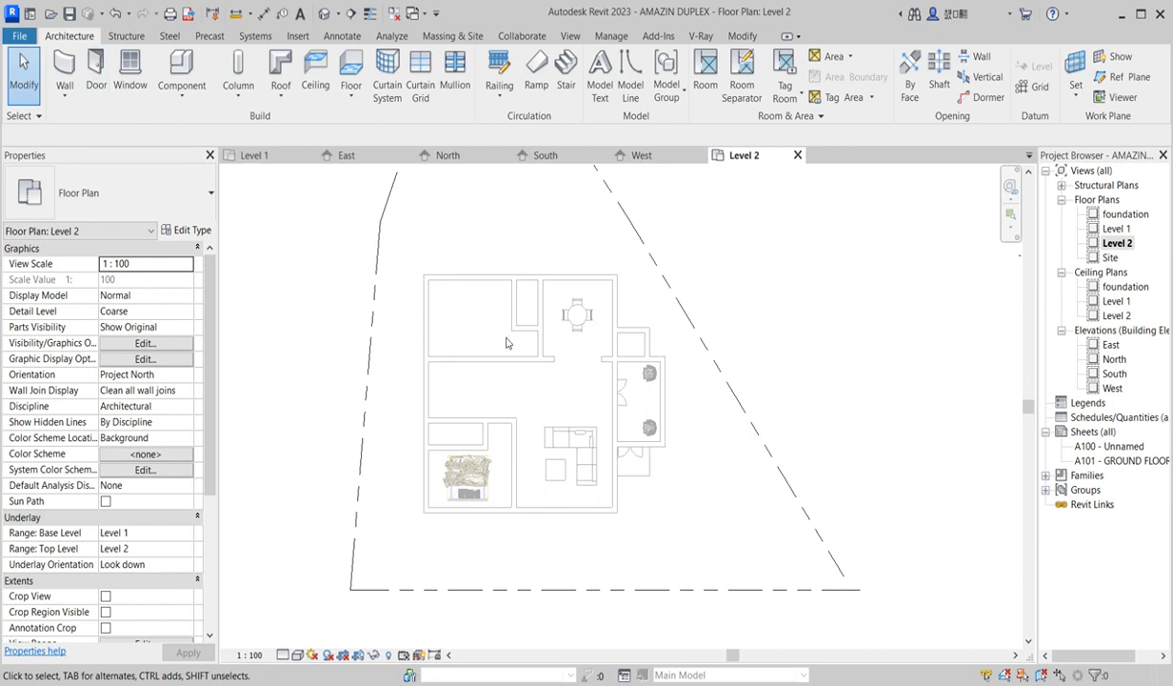
pyautogui.scroll(1, 507, 343)
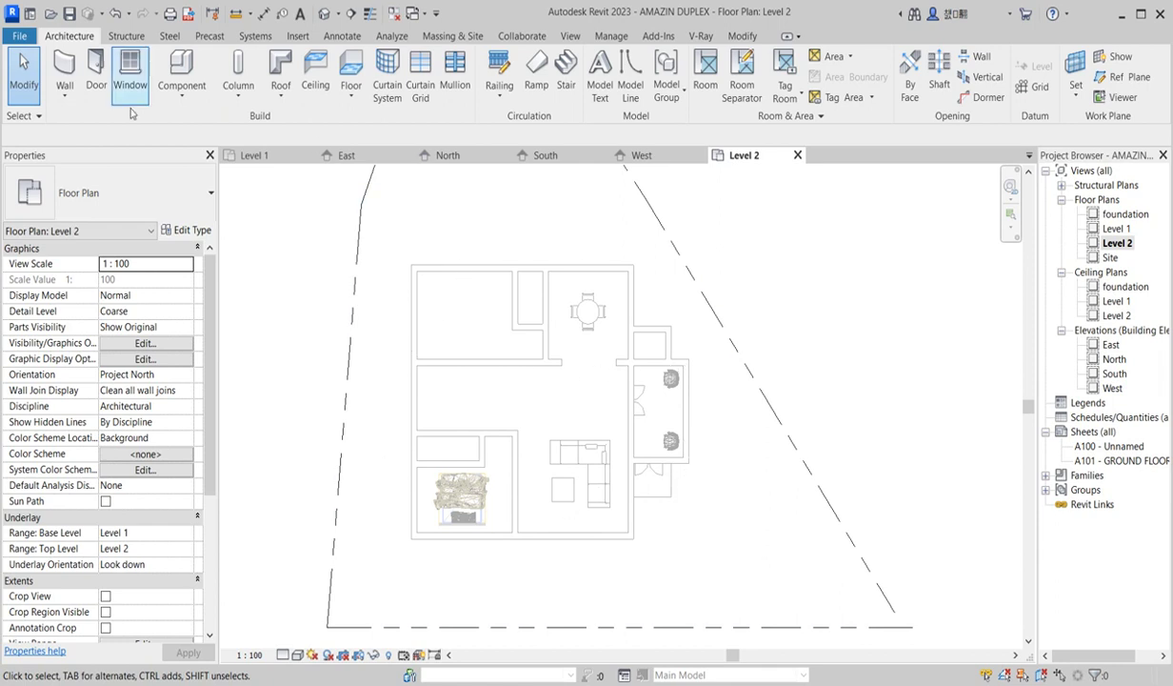
# Step: Draw a Generic - 200mm wall, 3000 mm high, along the full north side of the underlaid building outline
pyautogui.click(64, 67)
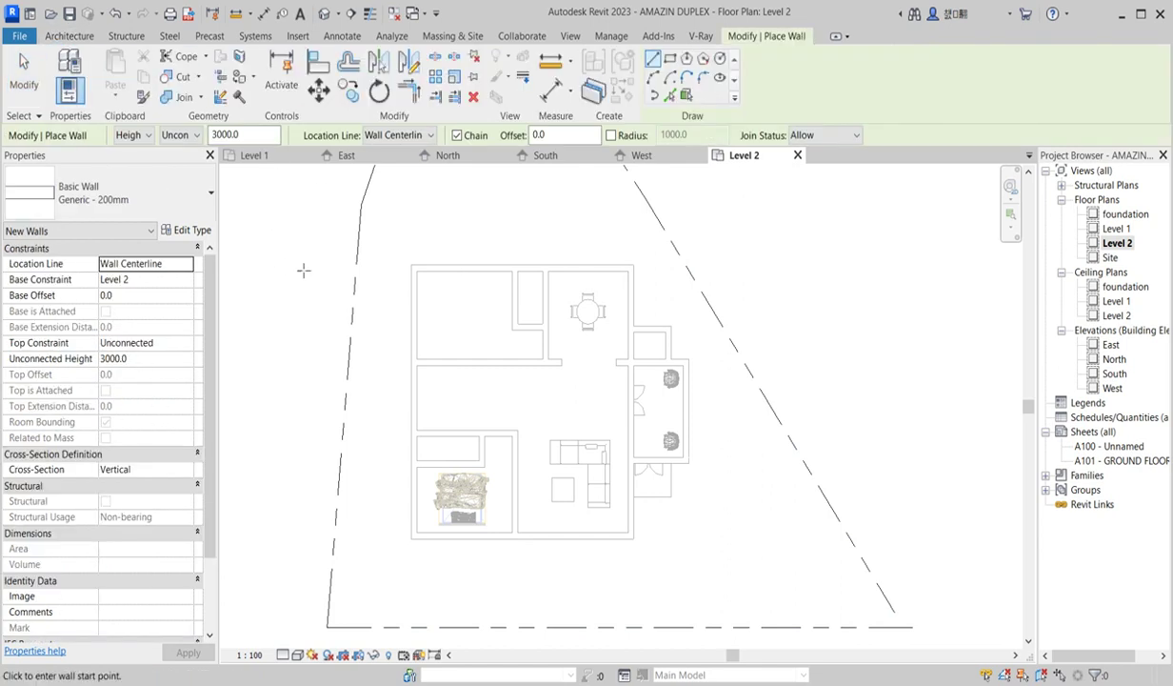
pyautogui.scroll(2, 411, 270)
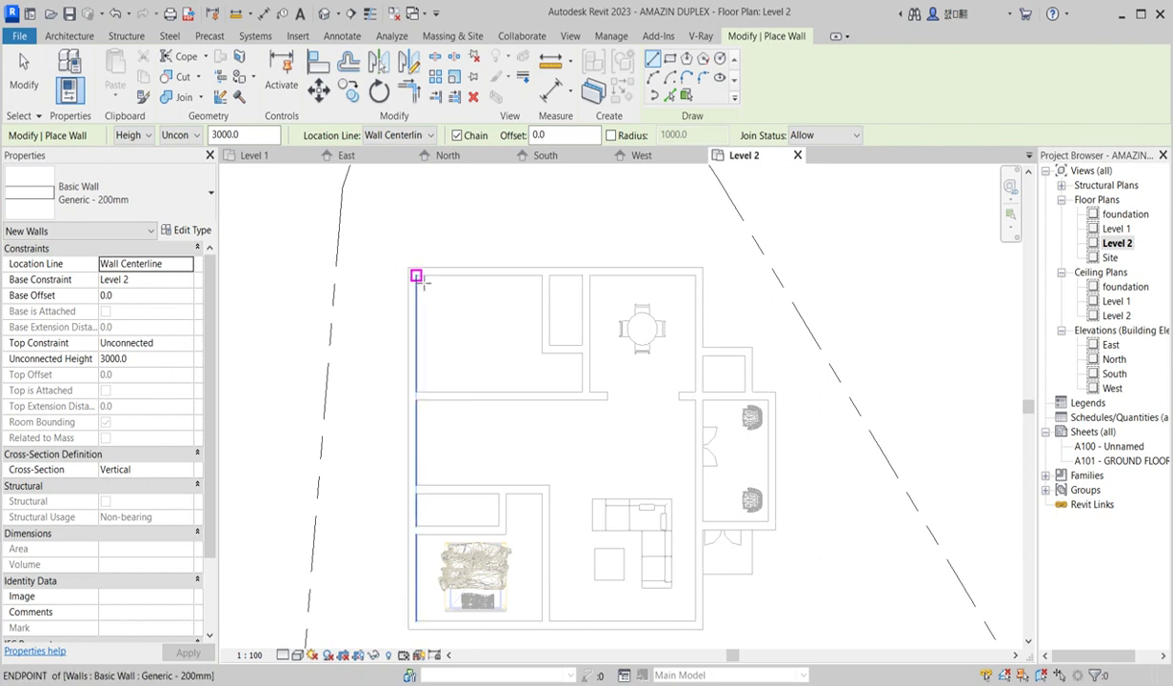
pyautogui.scroll(2, 410, 270)
pyautogui.scroll(2, 410, 271)
pyautogui.scroll(-2, 412, 278)
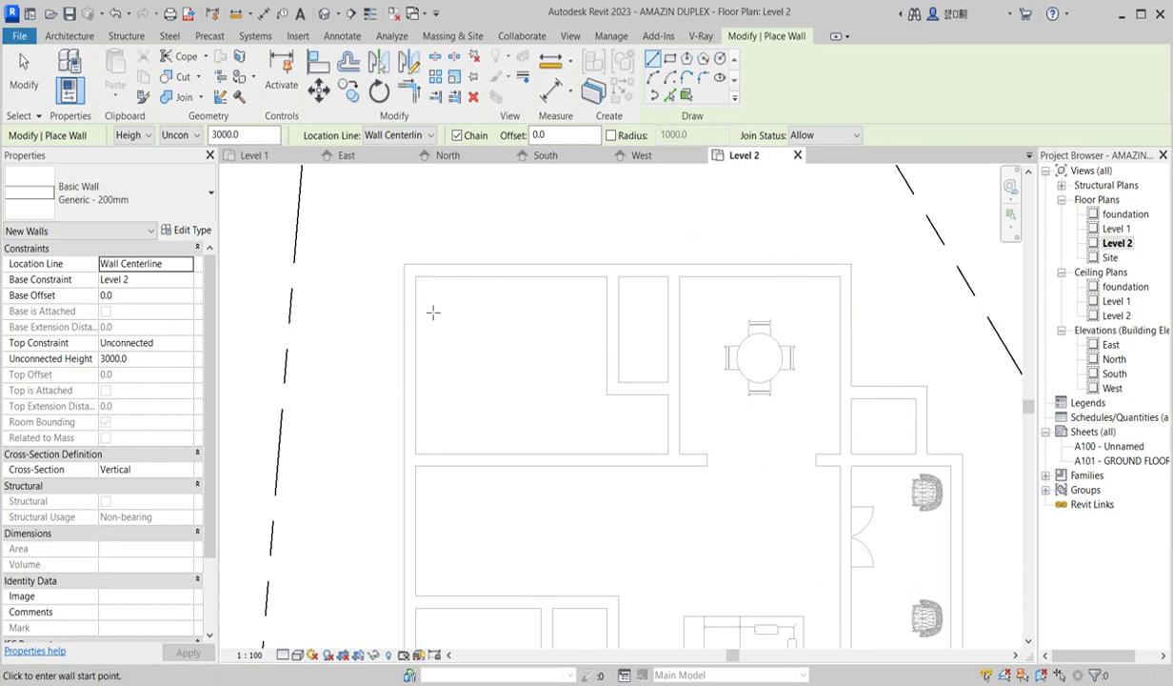
pyautogui.scroll(1, 406, 278)
pyautogui.click(410, 270)
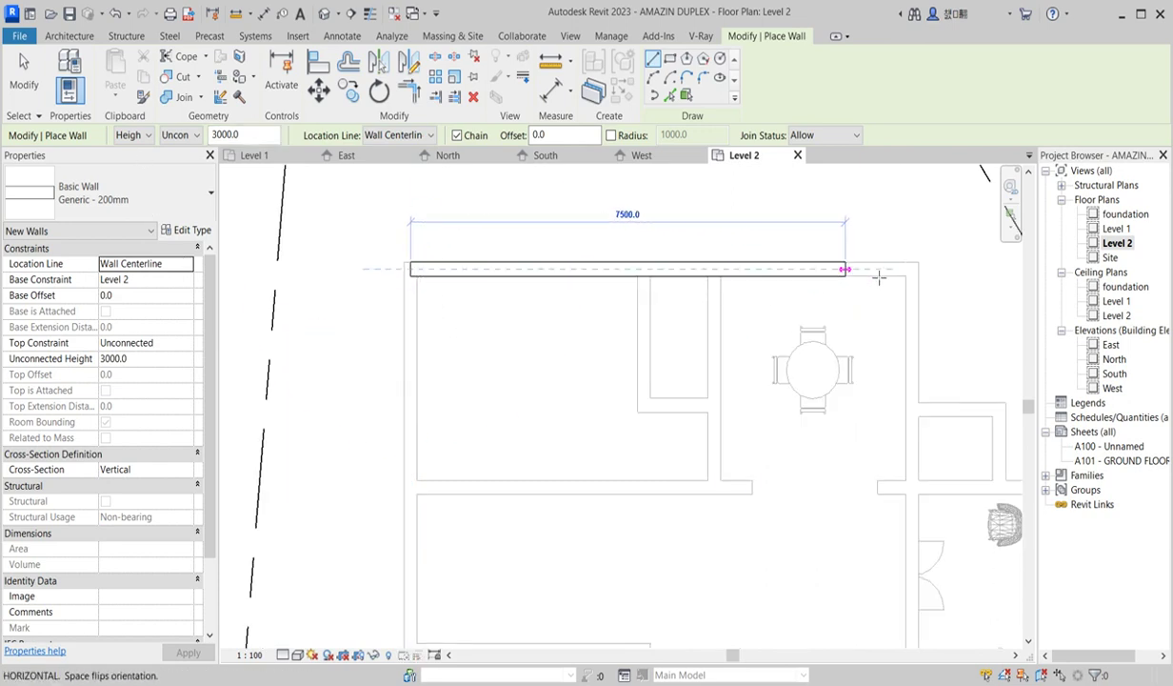
pyautogui.click(912, 269)
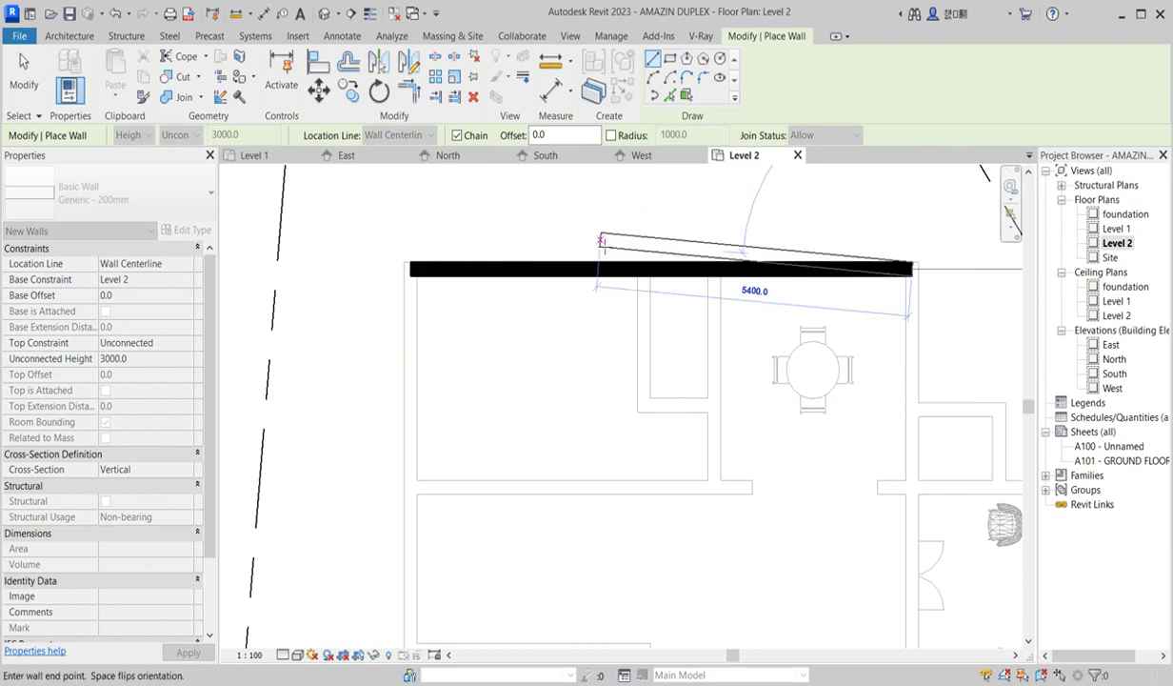
pyautogui.press('Escape')
# Step: Draw the west exterior wall about 9900 mm long, from the north wall's west end to the underlay's southwest corner
pyautogui.click(410, 270)
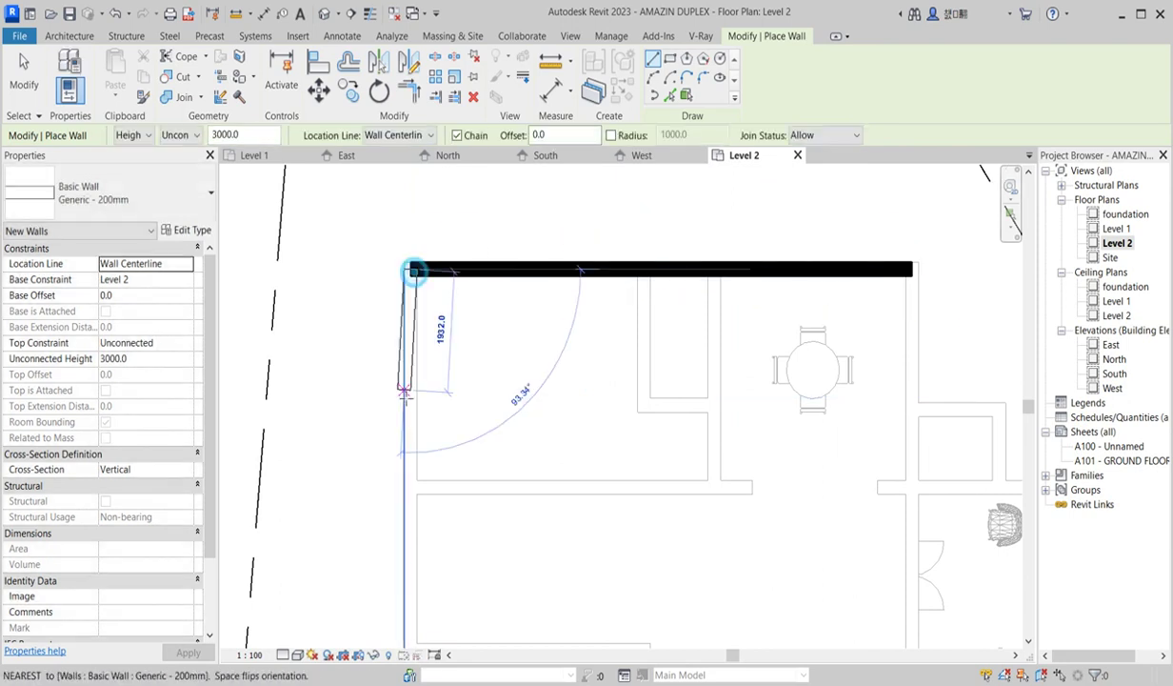
pyautogui.scroll(-2, 400, 381)
pyautogui.scroll(-3, 391, 373)
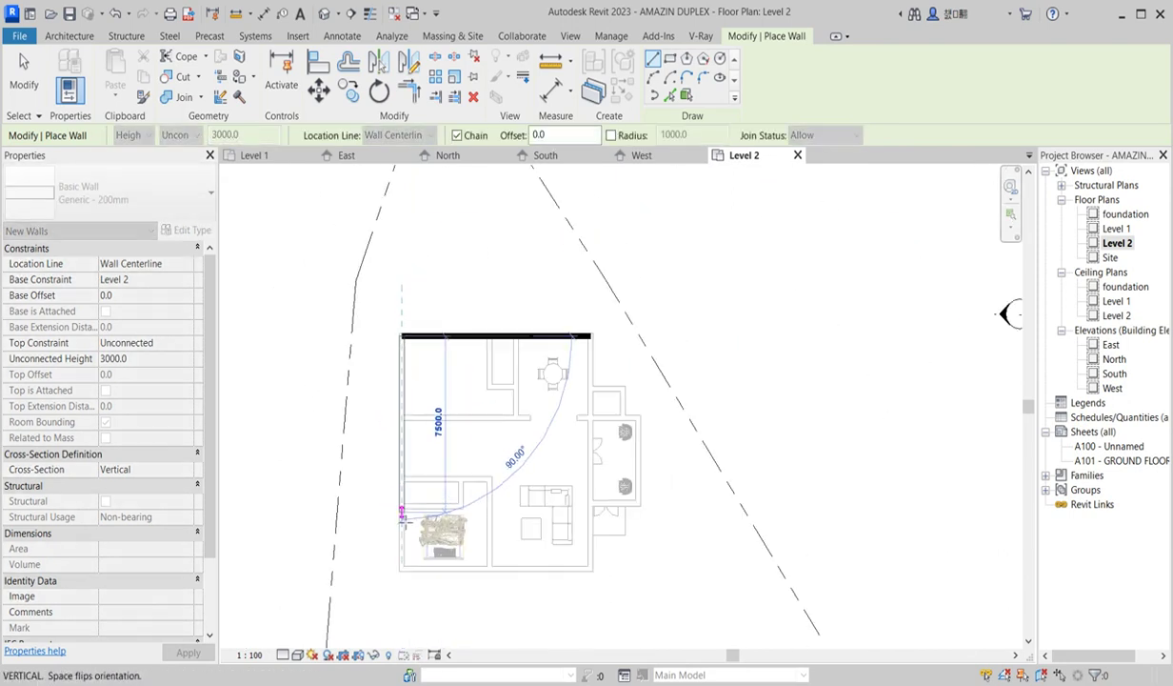
pyautogui.scroll(2, 398, 514)
pyautogui.scroll(1, 401, 393)
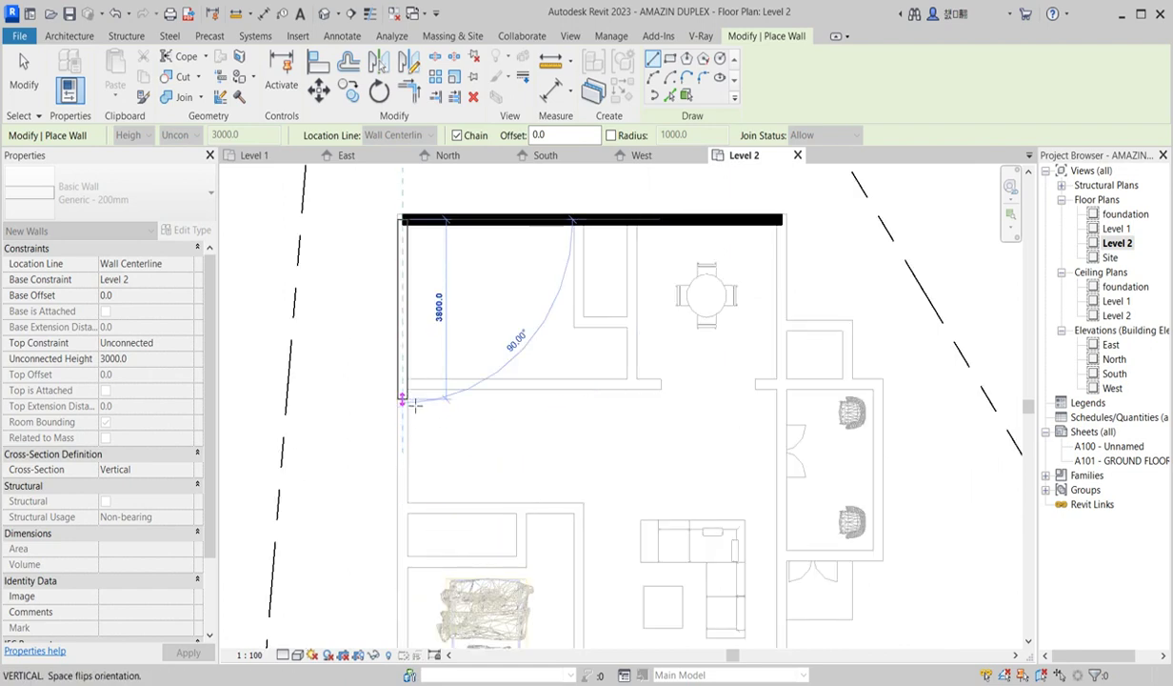
pyautogui.scroll(-1, 405, 389)
pyautogui.scroll(-1, 405, 388)
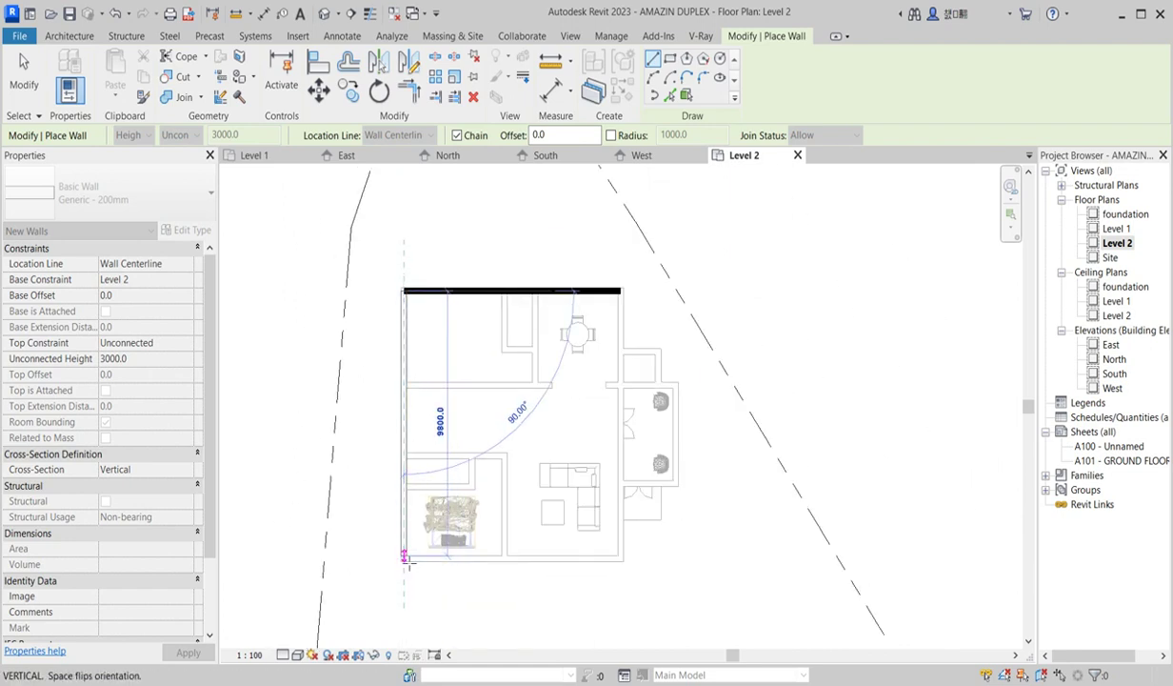
pyautogui.scroll(2, 405, 565)
pyautogui.click(405, 552)
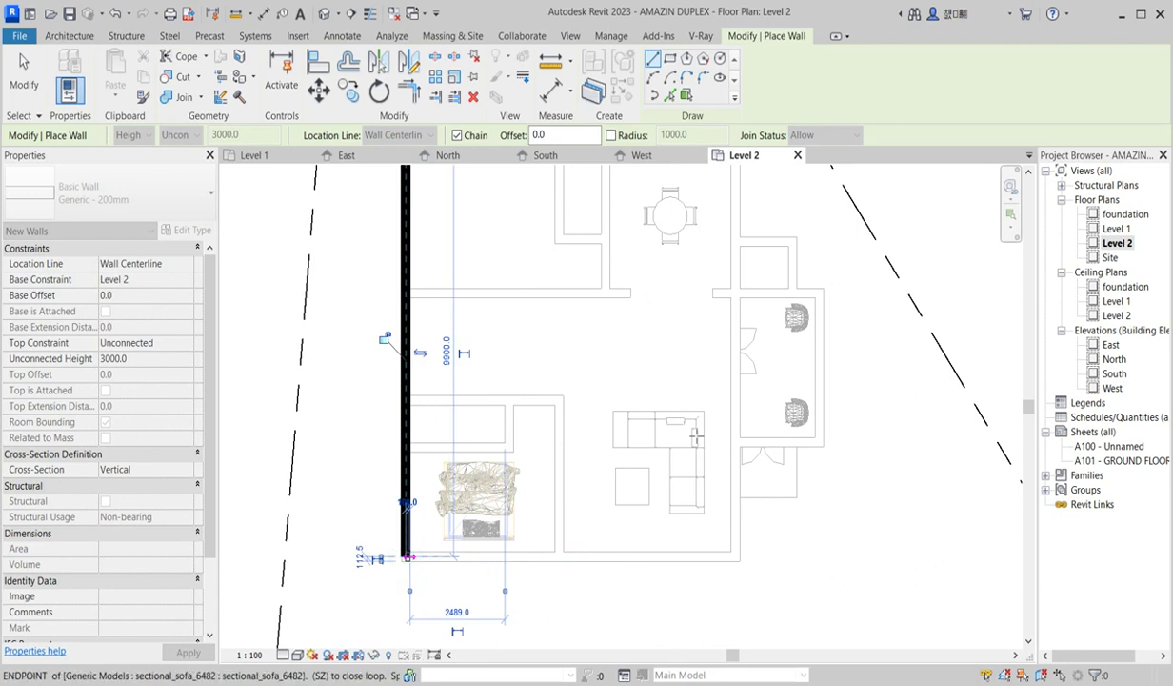
# Step: Continue the wall chain along the south and east sides of the underlay to close the rectangular outline
pyautogui.click(739, 555)
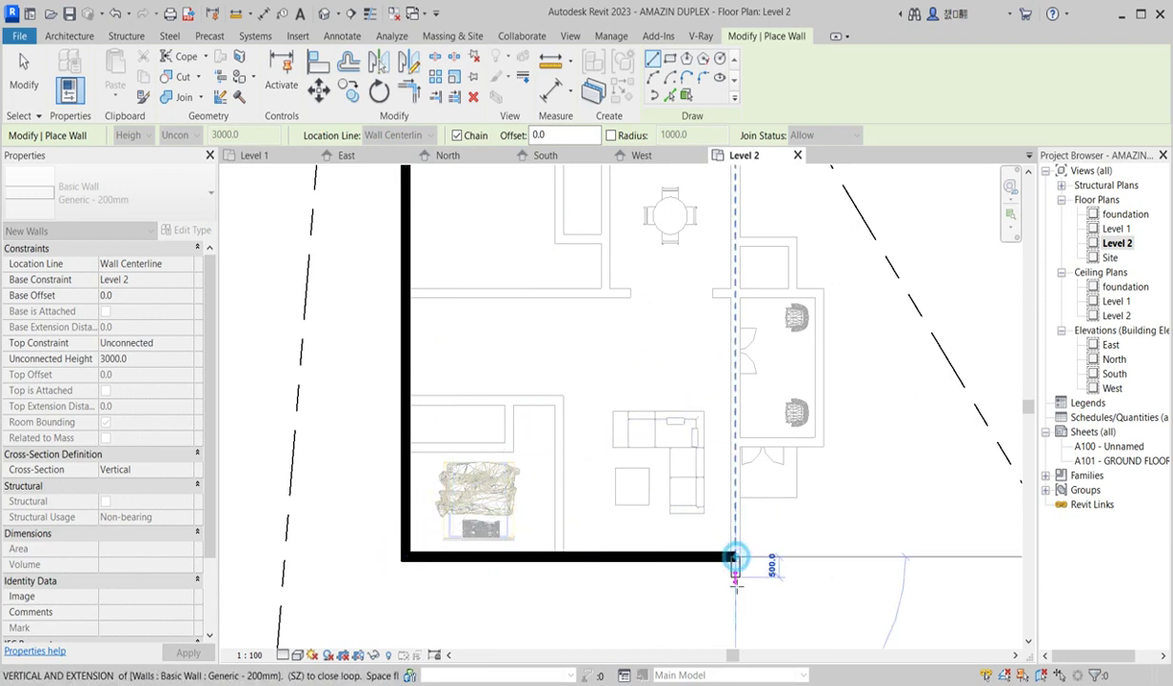
pyautogui.scroll(-1, 737, 555)
pyautogui.click(733, 296)
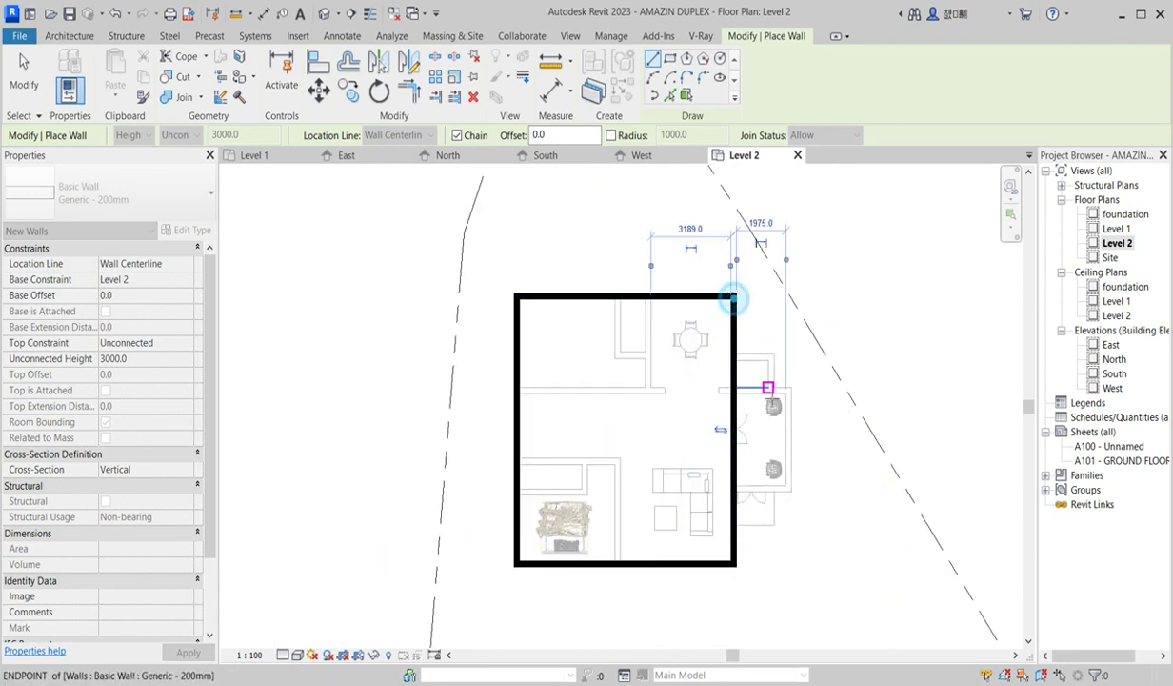
# Step: Draw two full-width partition walls between the west and east walls, in line with the underlay's two horizontal partitions
pyautogui.scroll(1, 768, 404)
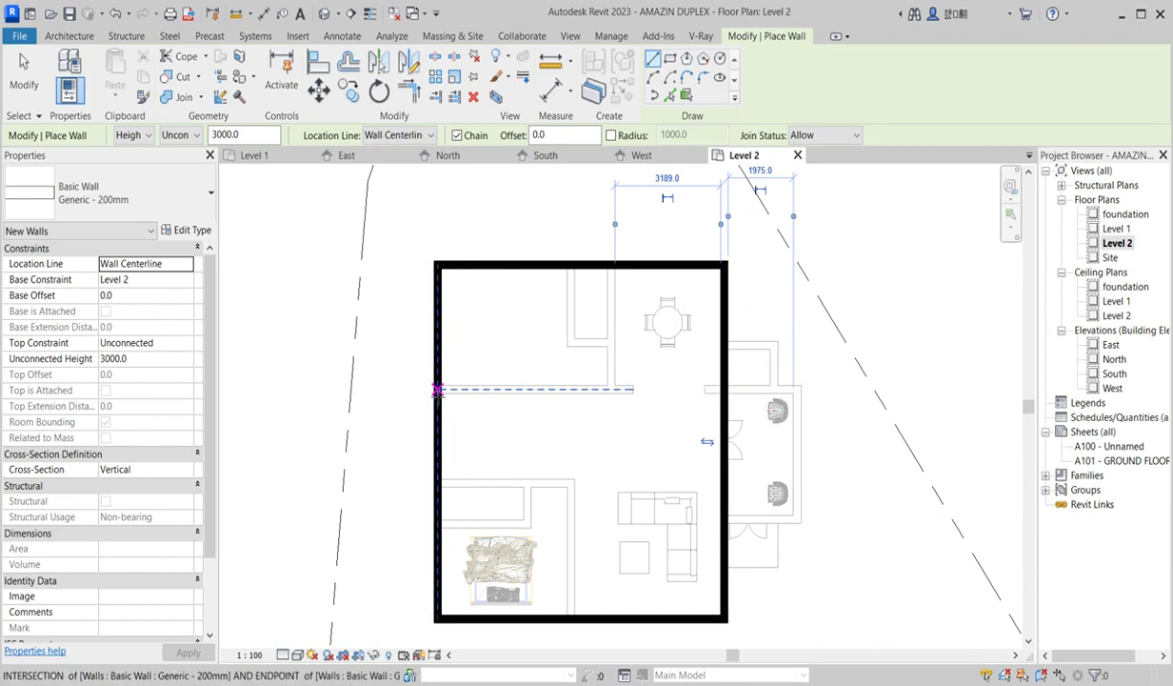
pyautogui.click(438, 390)
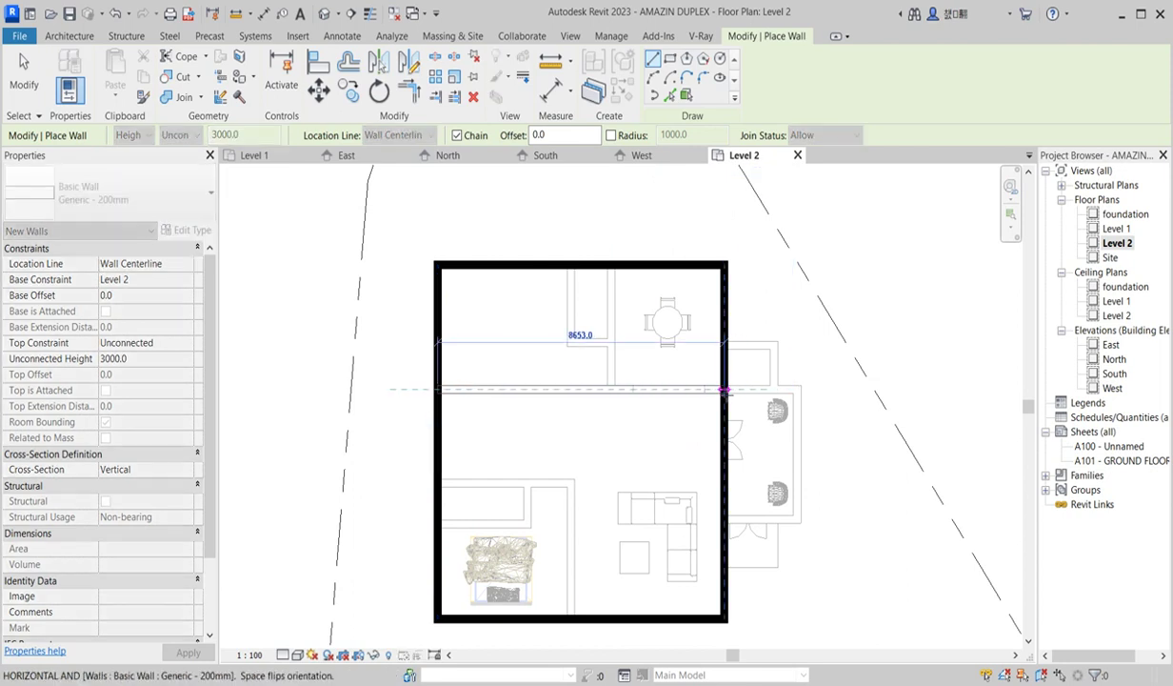
pyautogui.click(724, 390)
pyautogui.press('Escape')
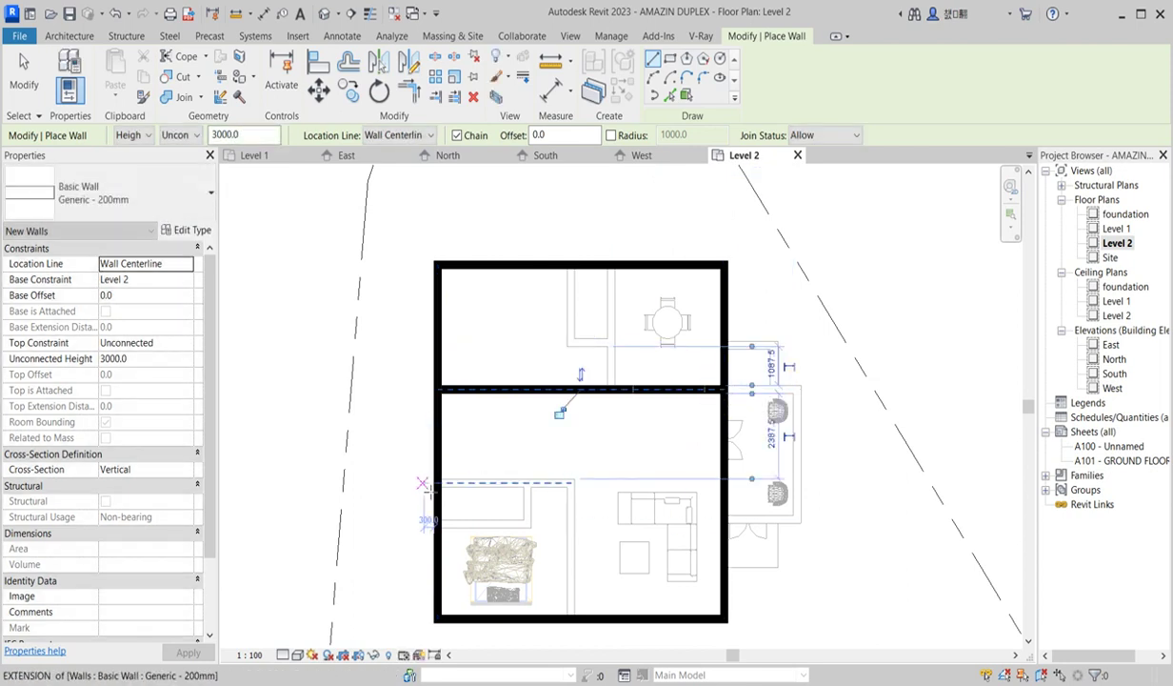
pyautogui.click(438, 483)
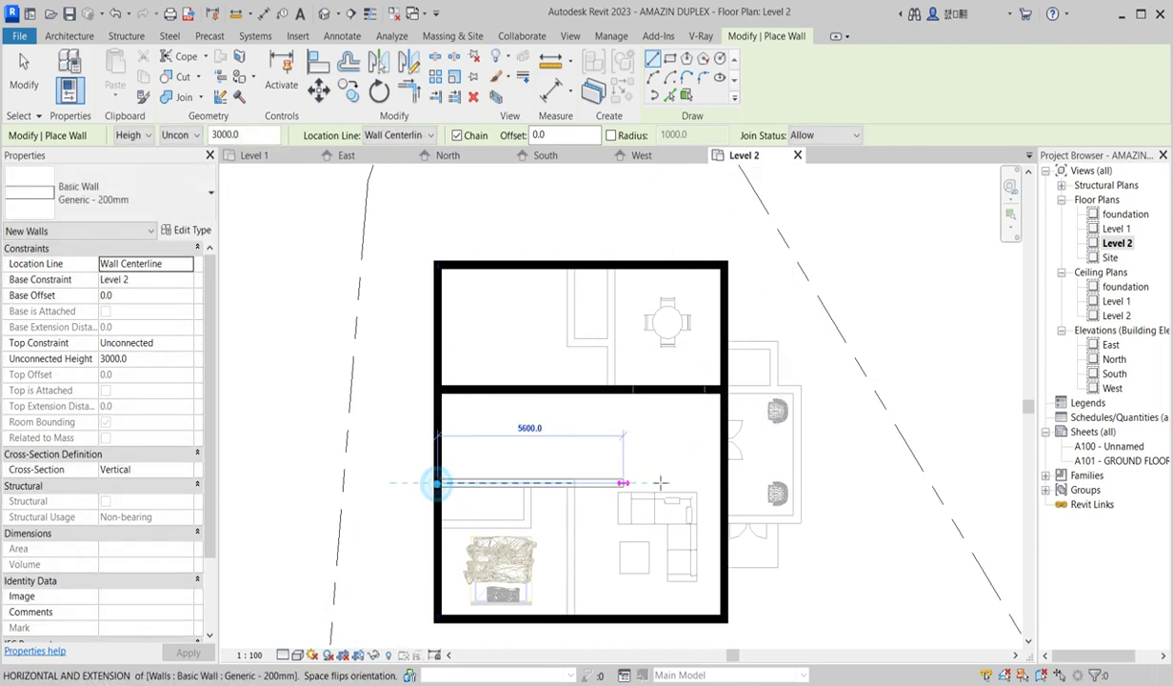
pyautogui.click(723, 483)
pyautogui.press('Escape')
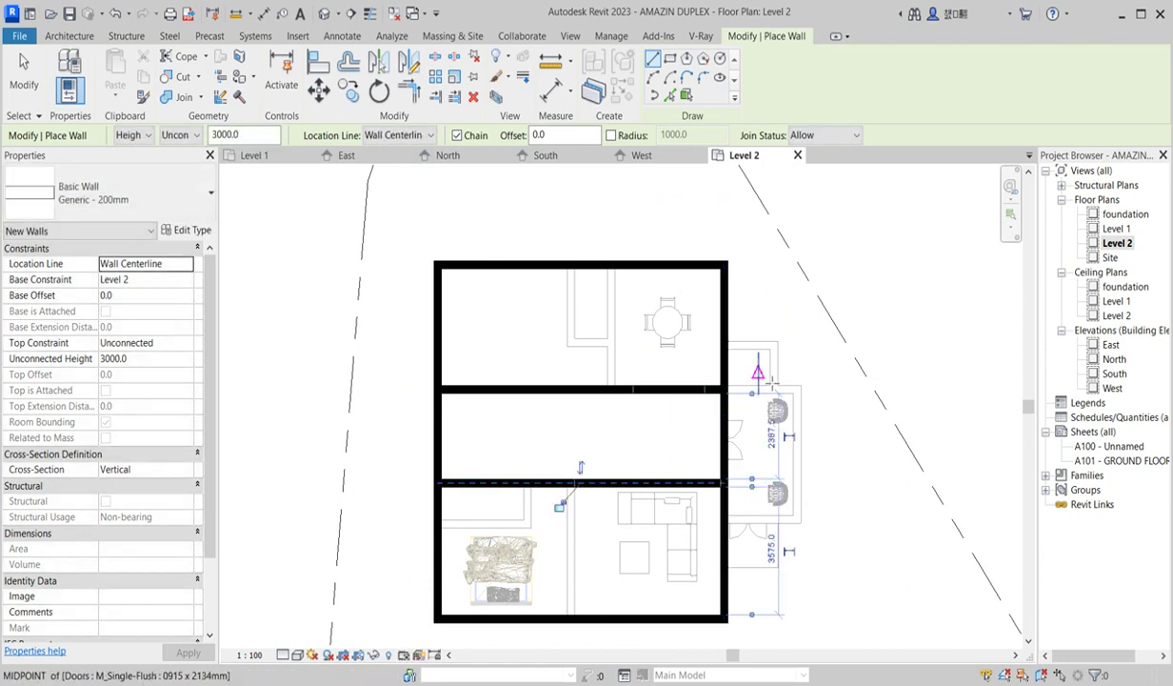
# Step: Draw three walls around the armchair room on the east side, projecting 2200 mm from the main east wall
pyautogui.scroll(2, 726, 390)
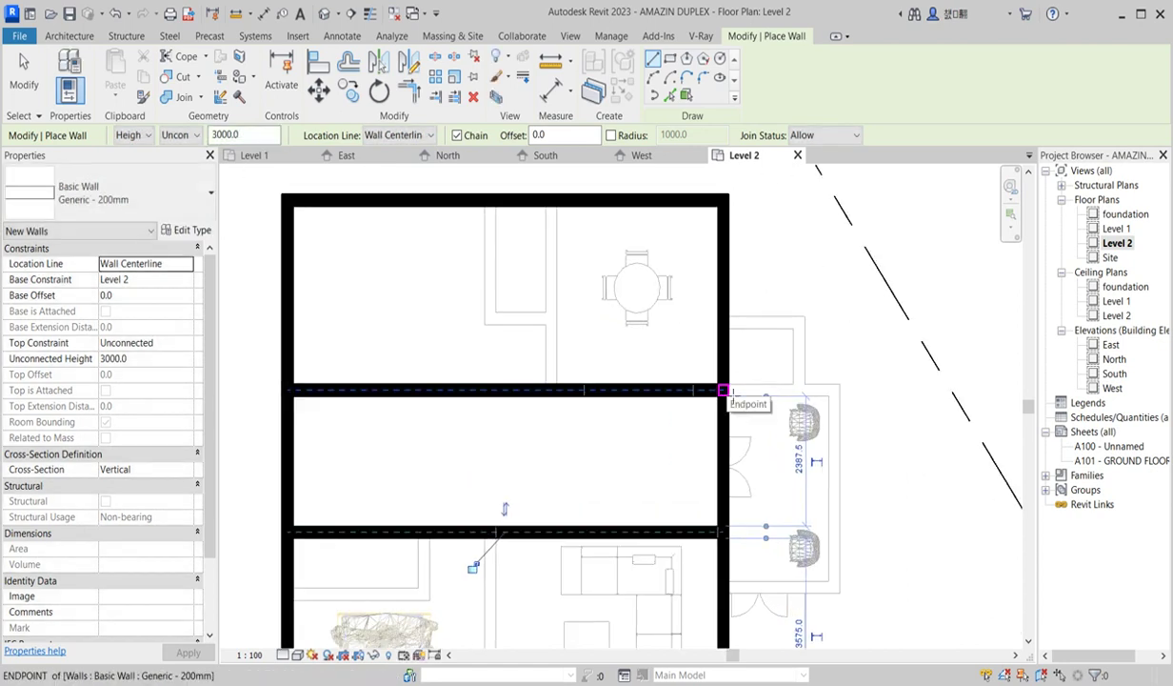
pyautogui.click(726, 389)
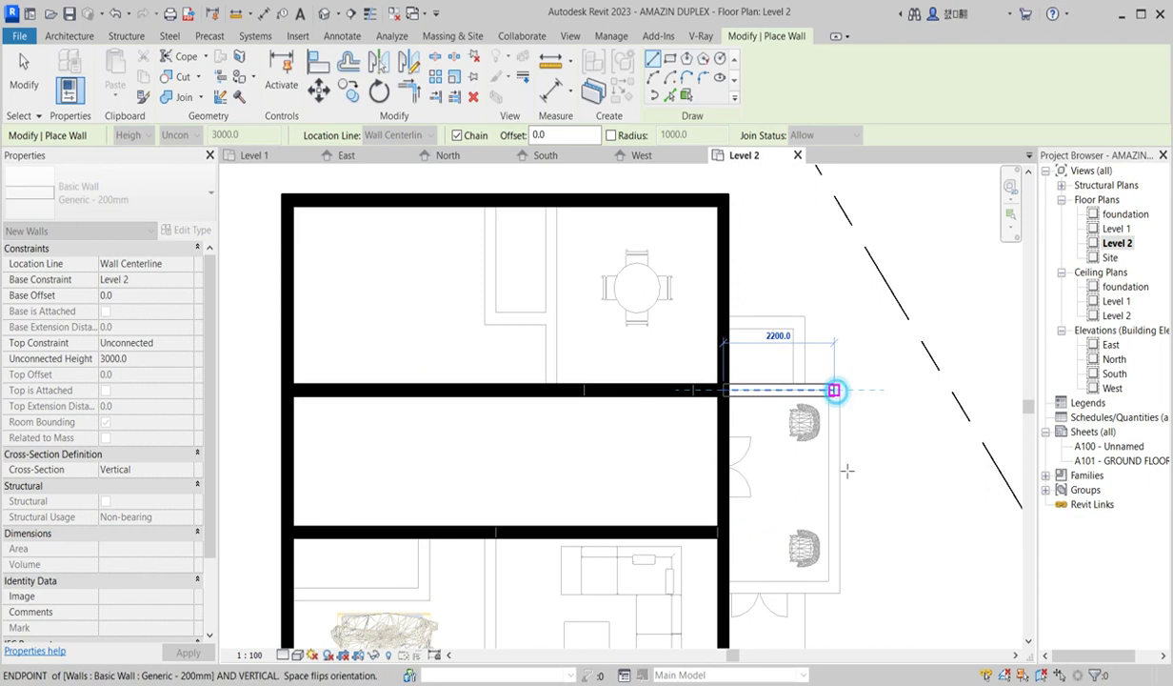
pyautogui.click(835, 388)
pyautogui.click(834, 590)
pyautogui.click(726, 591)
pyautogui.scroll(-3, 719, 585)
pyautogui.press('Escape')
# Step: Offset the north, west and south exterior walls outward by 700 mm with copying turned off
pyautogui.scroll(2, 730, 573)
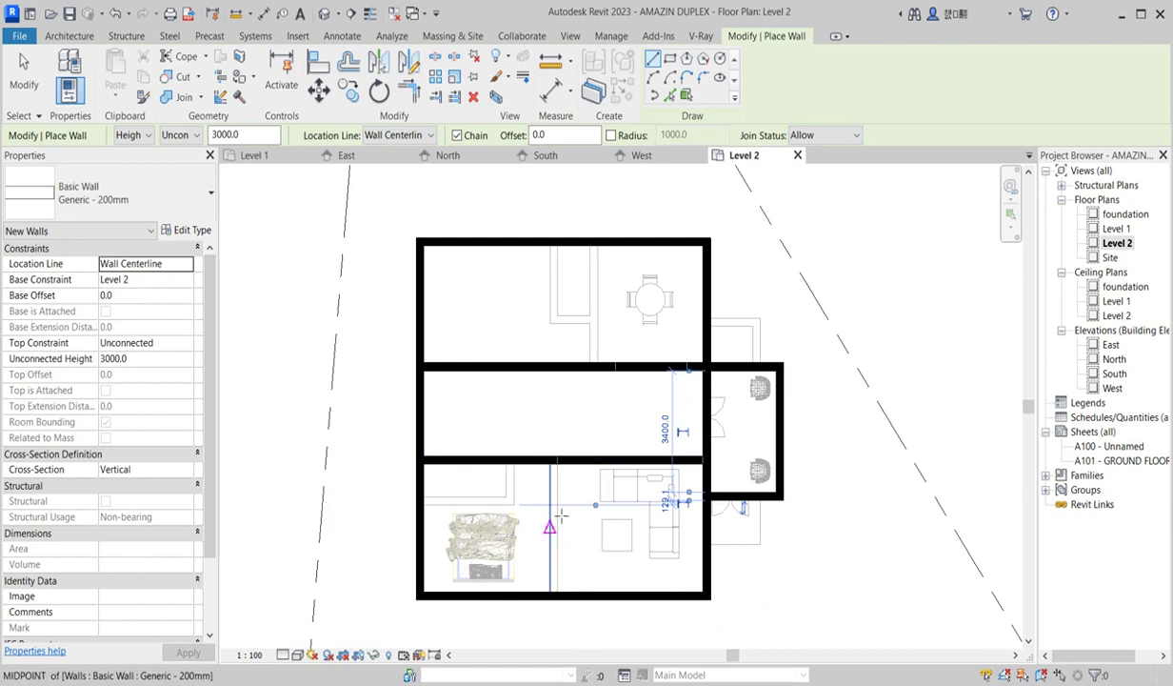
pyautogui.scroll(1, 573, 481)
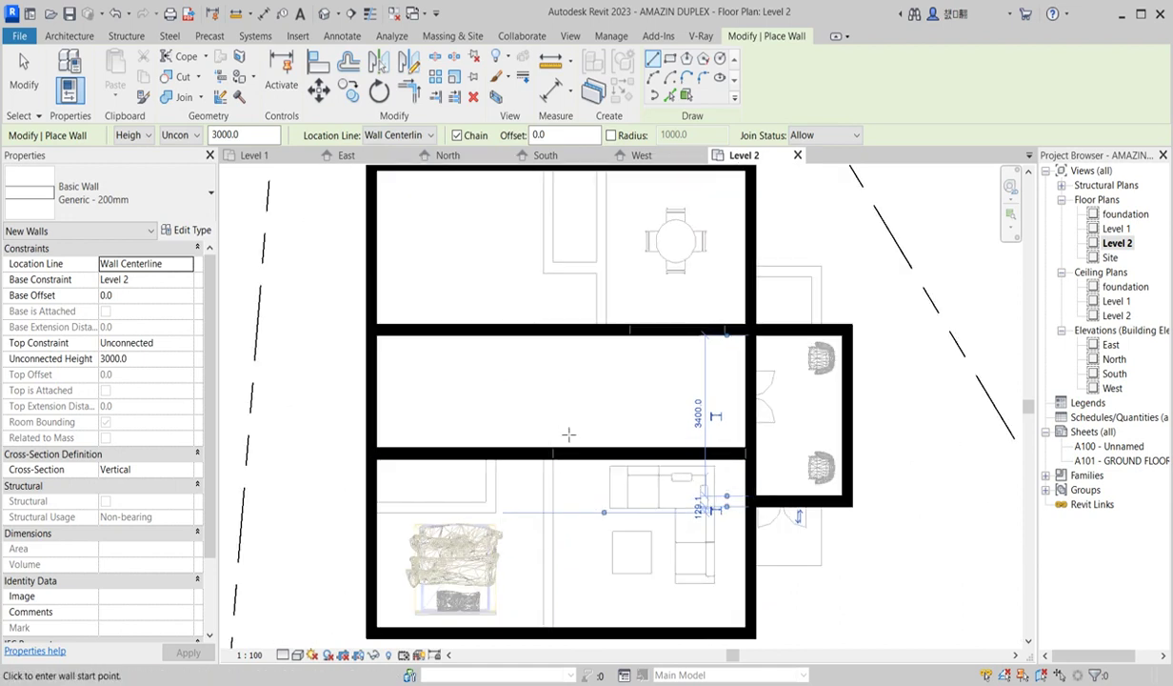
pyautogui.scroll(-1, 569, 434)
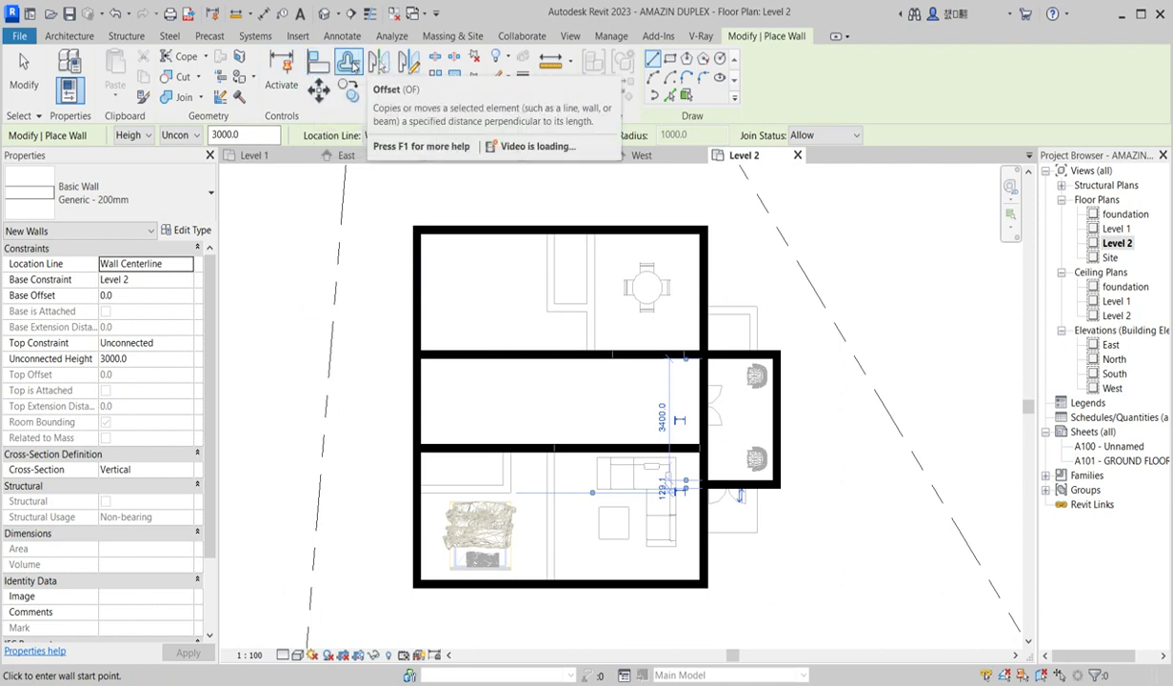
pyautogui.click(349, 63)
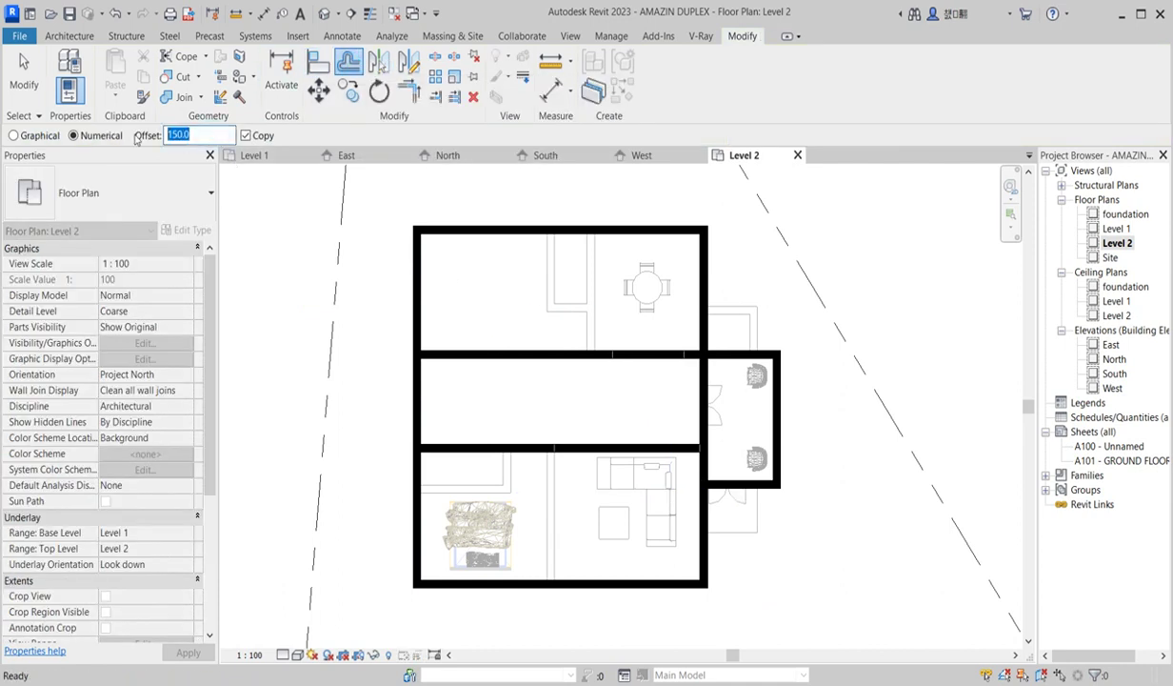
pyautogui.write('700')
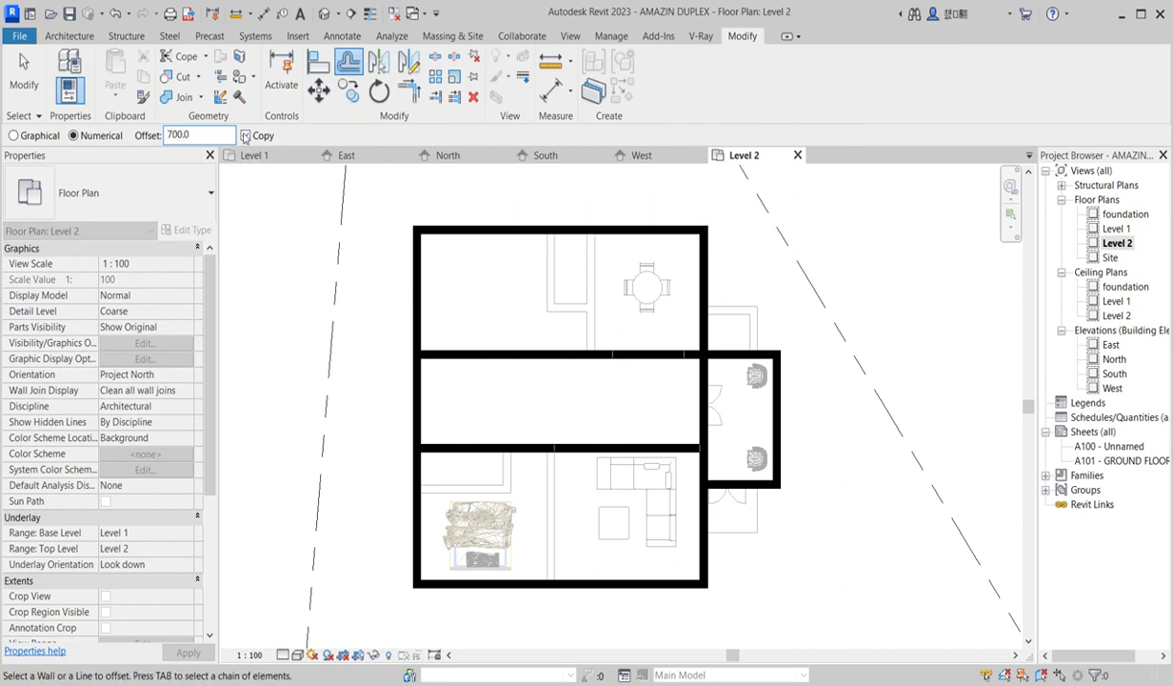
pyautogui.click(516, 225)
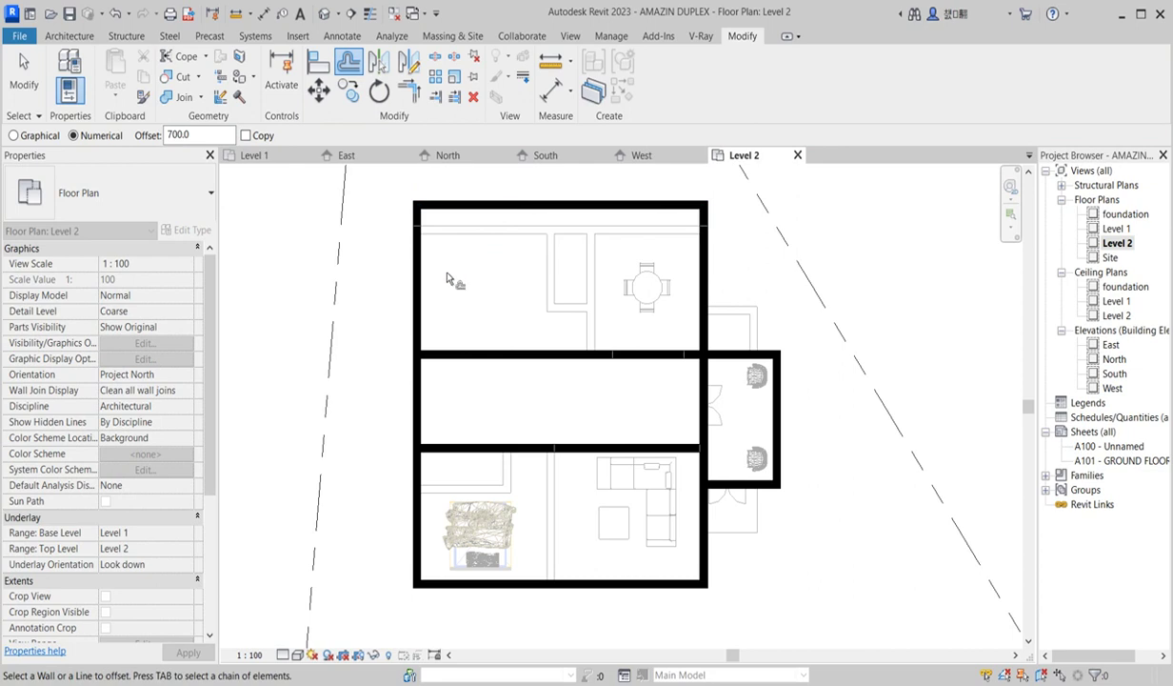
pyautogui.click(411, 301)
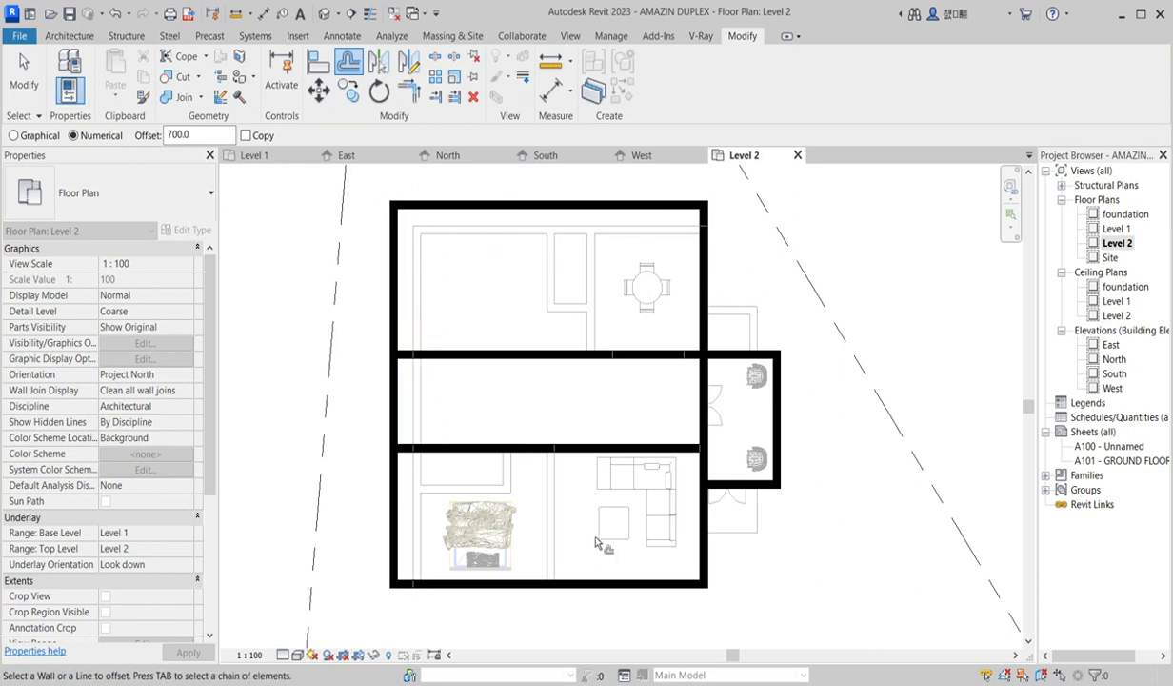
pyautogui.click(610, 592)
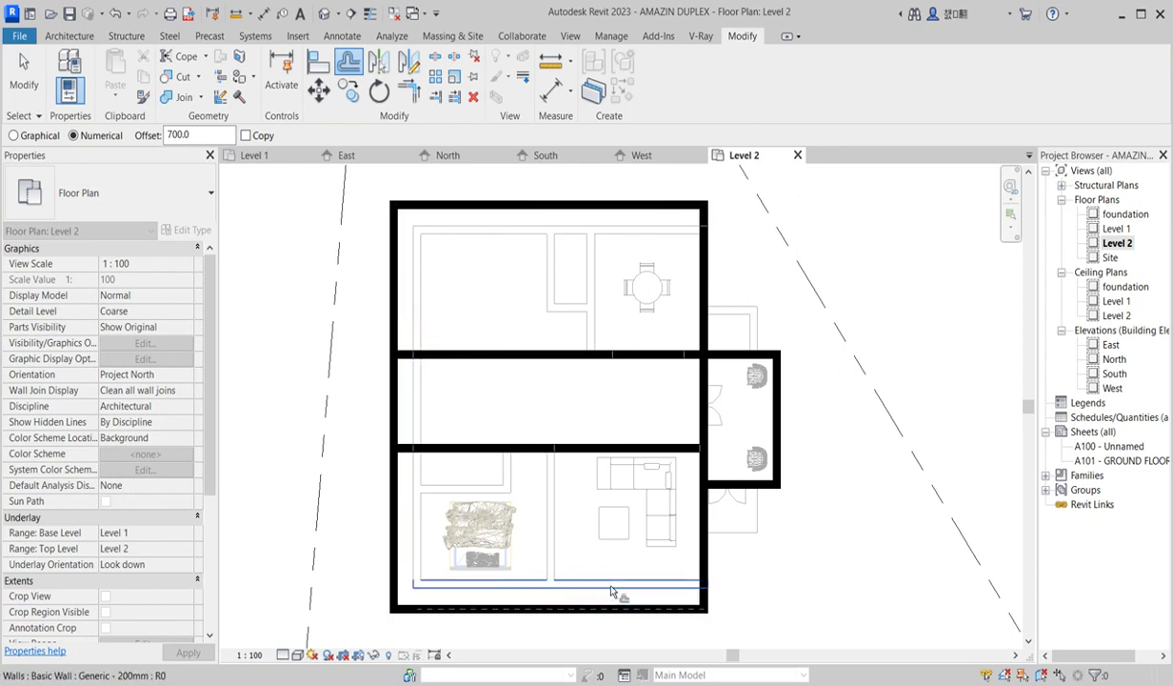
# Step: Try offsetting the main east exterior wall outward by 700 mm, and undo that offset
pyautogui.click(709, 547)
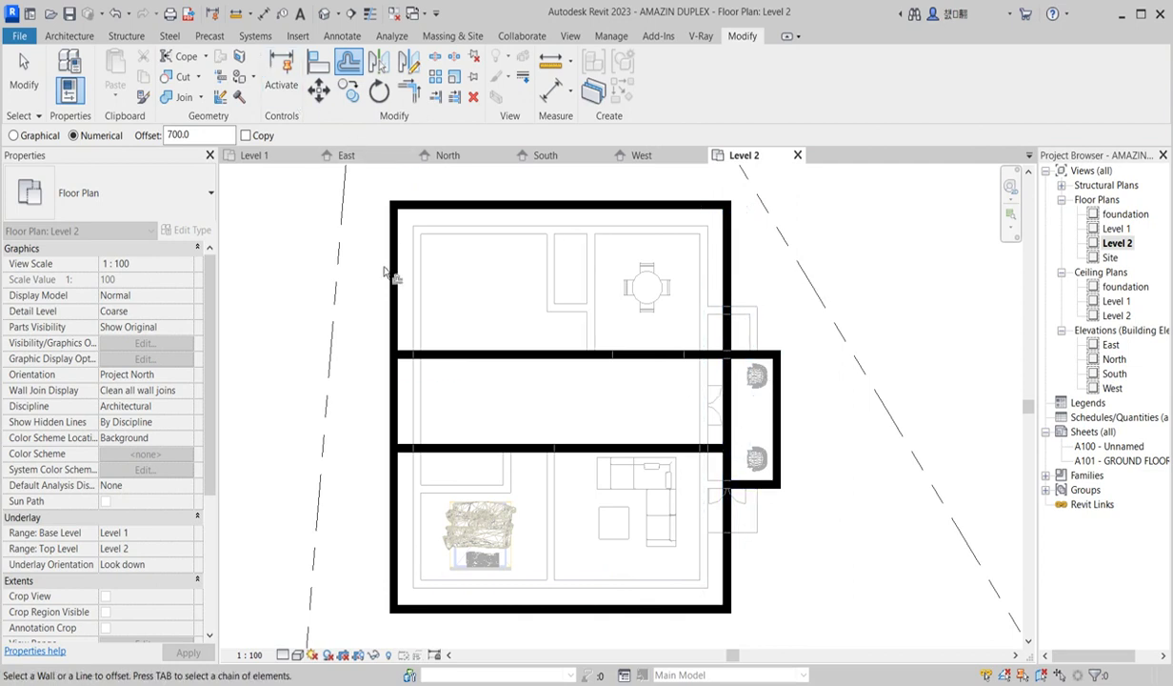
pyautogui.hotkey('ctrl', 'z')
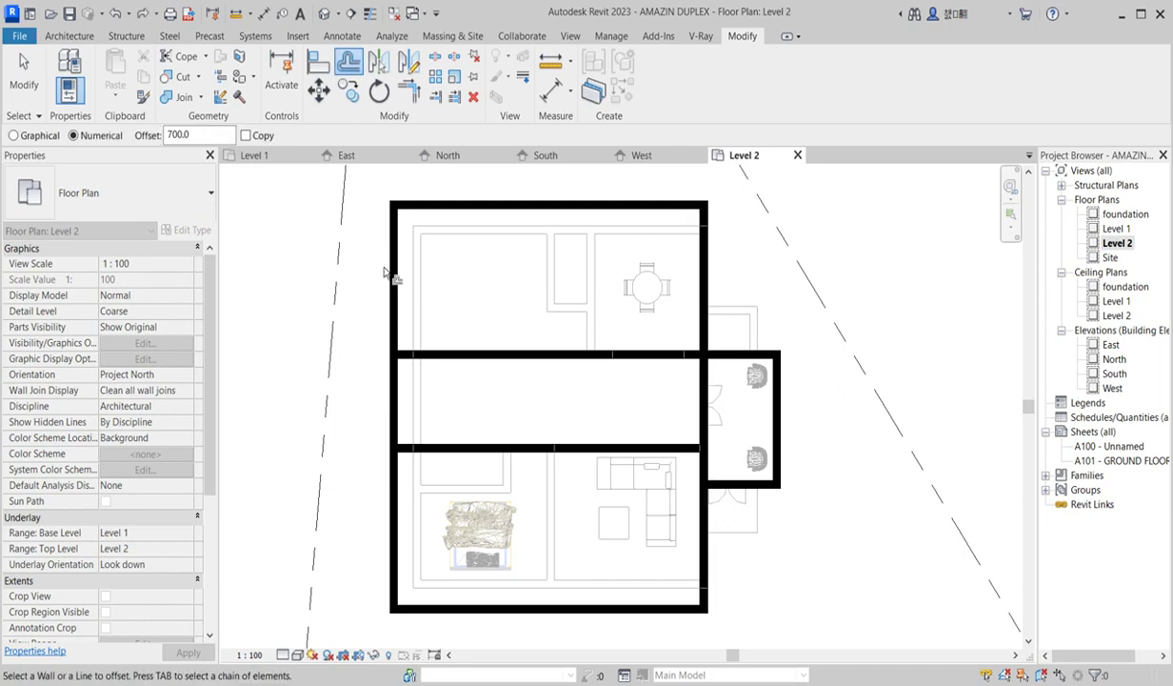
# Step: Draw two parallel walls from the north exterior wall to the northern partition, about 4190 mm long and with about 1790 mm clear between them
pyautogui.rightClick(747, 270)
pyautogui.click(775, 275)
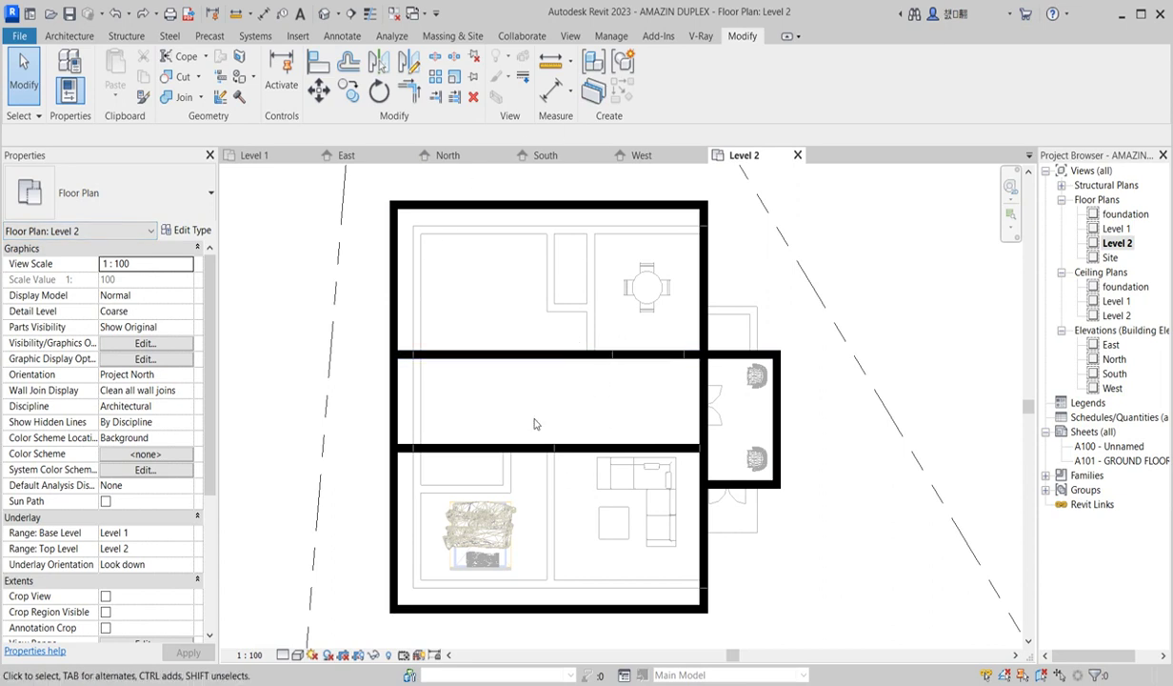
pyautogui.scroll(-1, 544, 428)
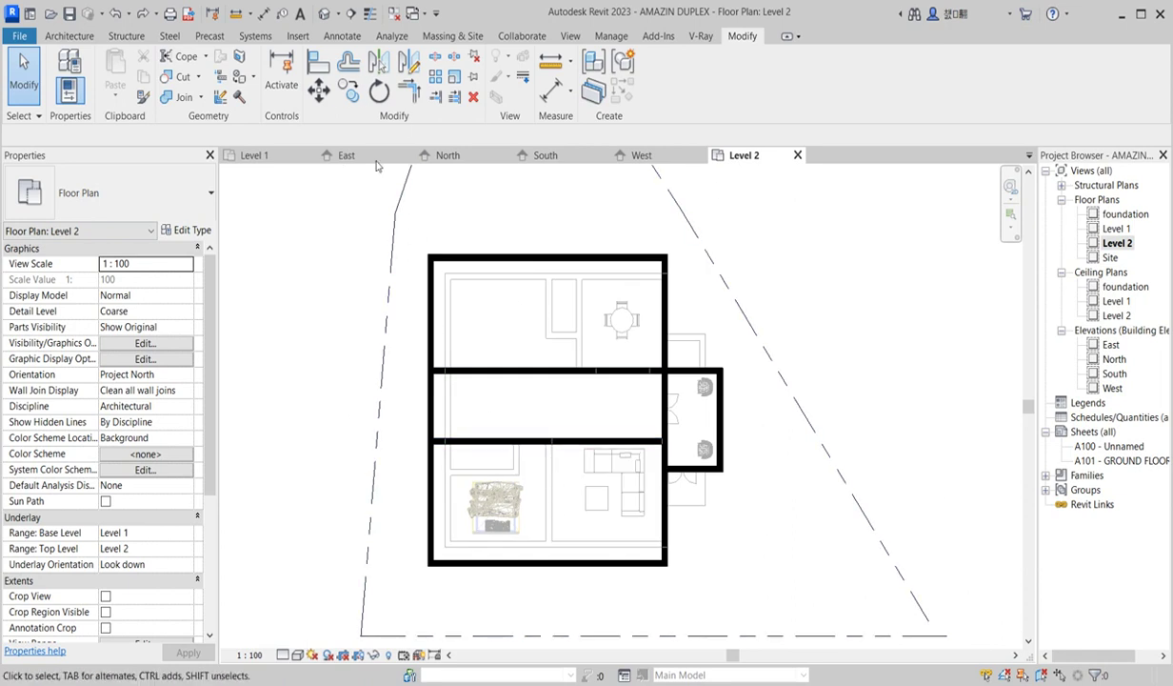
pyautogui.click(71, 36)
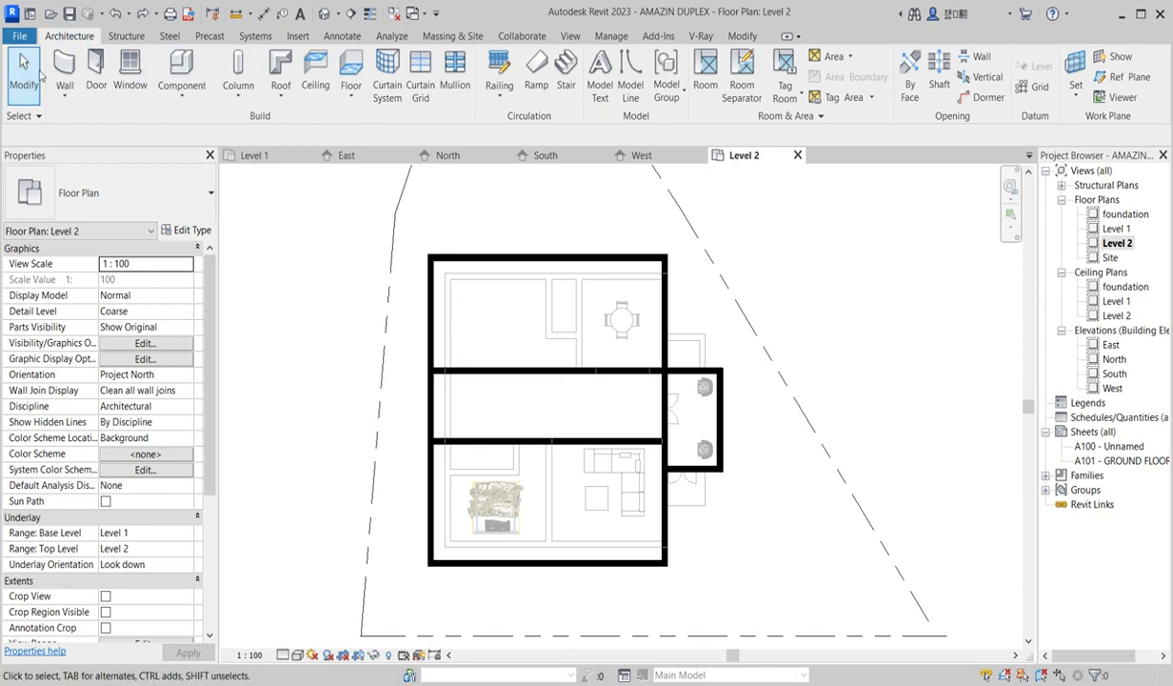
pyautogui.click(65, 63)
pyautogui.scroll(2, 578, 343)
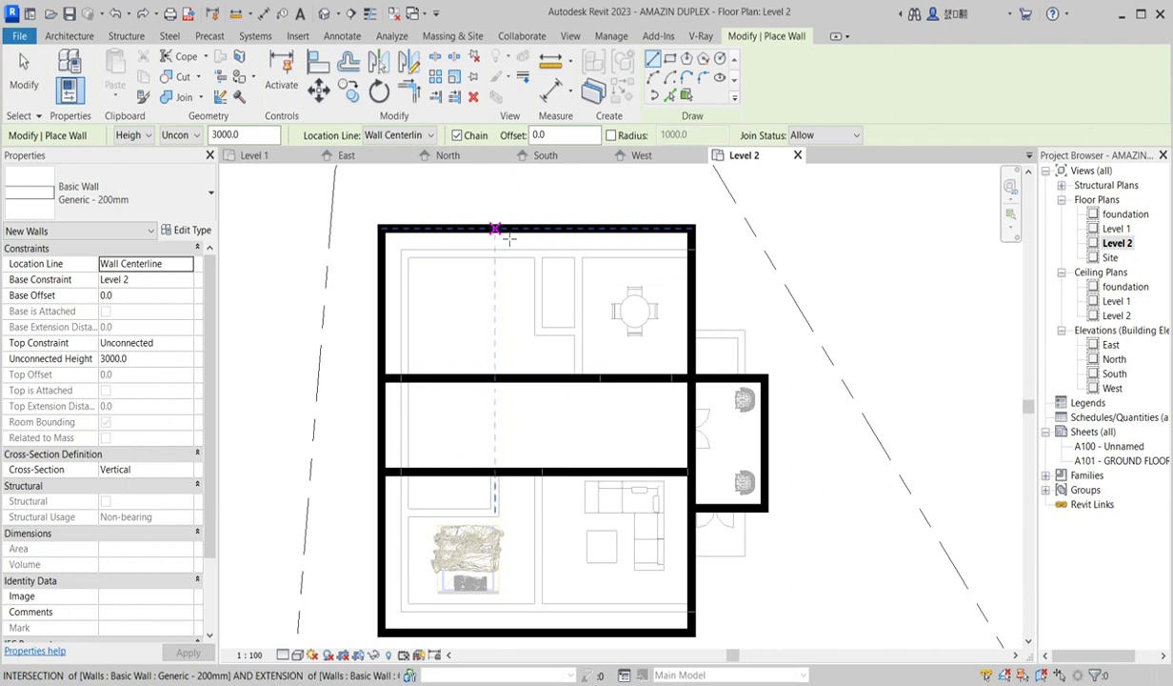
pyautogui.click(512, 228)
pyautogui.click(513, 373)
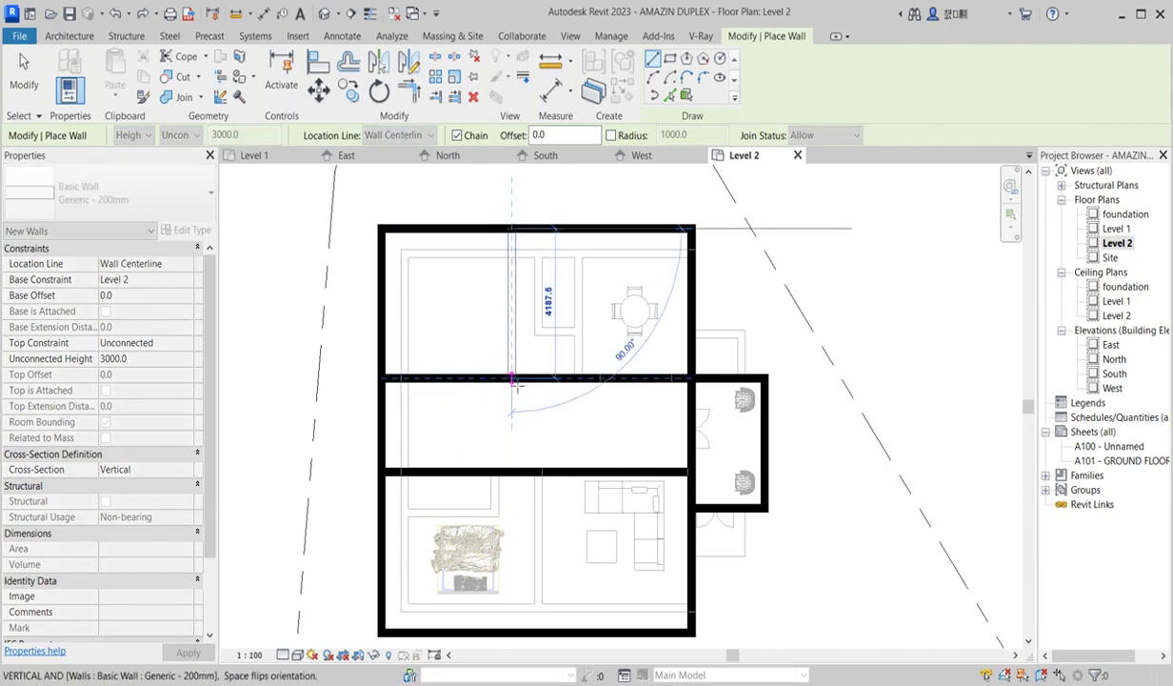
pyautogui.press('Escape')
pyautogui.click(579, 229)
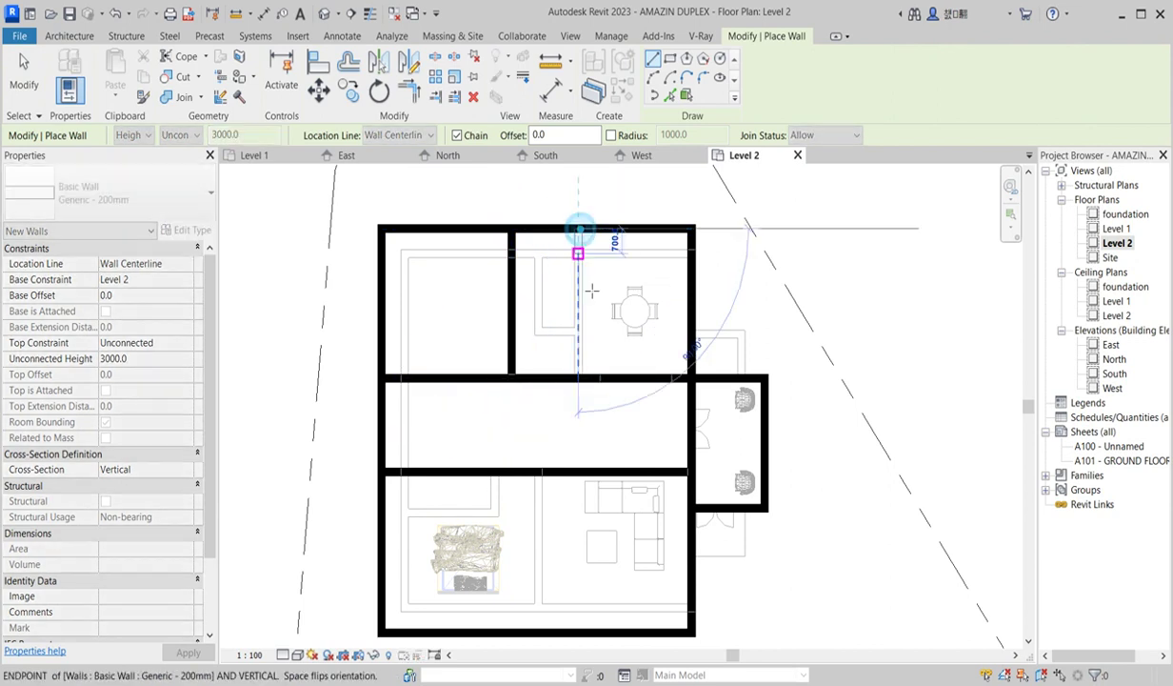
pyautogui.click(583, 377)
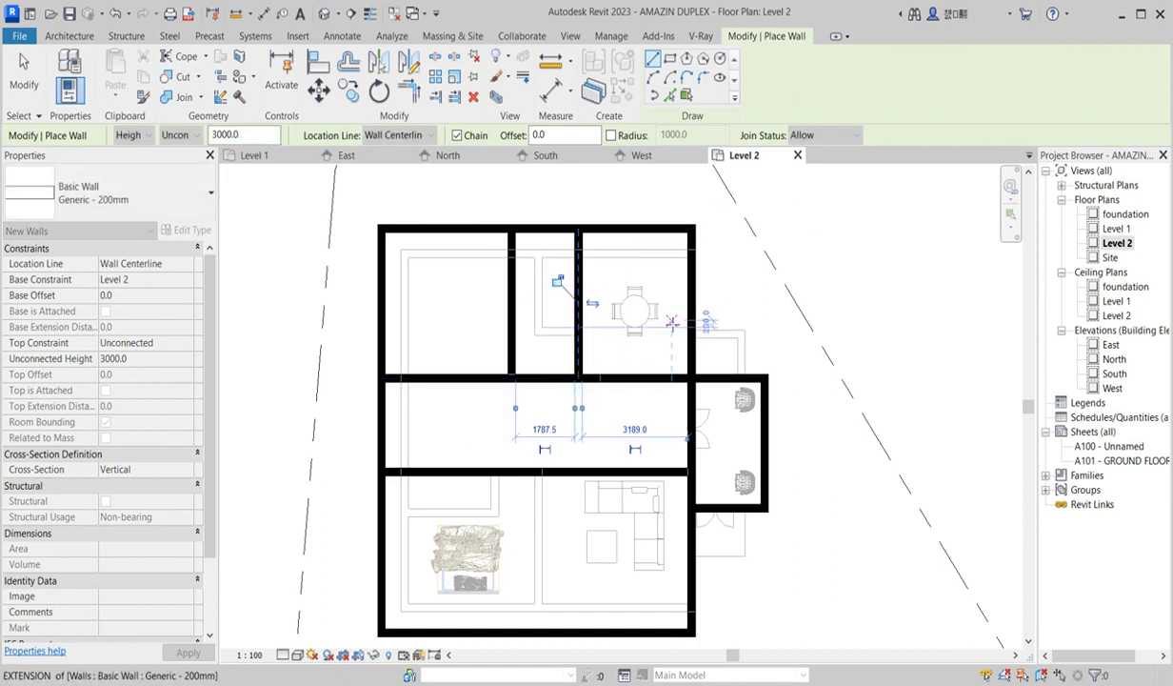
pyautogui.press('Escape')
# Step: Draw a horizontal wall through the underlay bed, from the west exterior wall to the underlay's vertical partition
pyautogui.scroll(1, 592, 335)
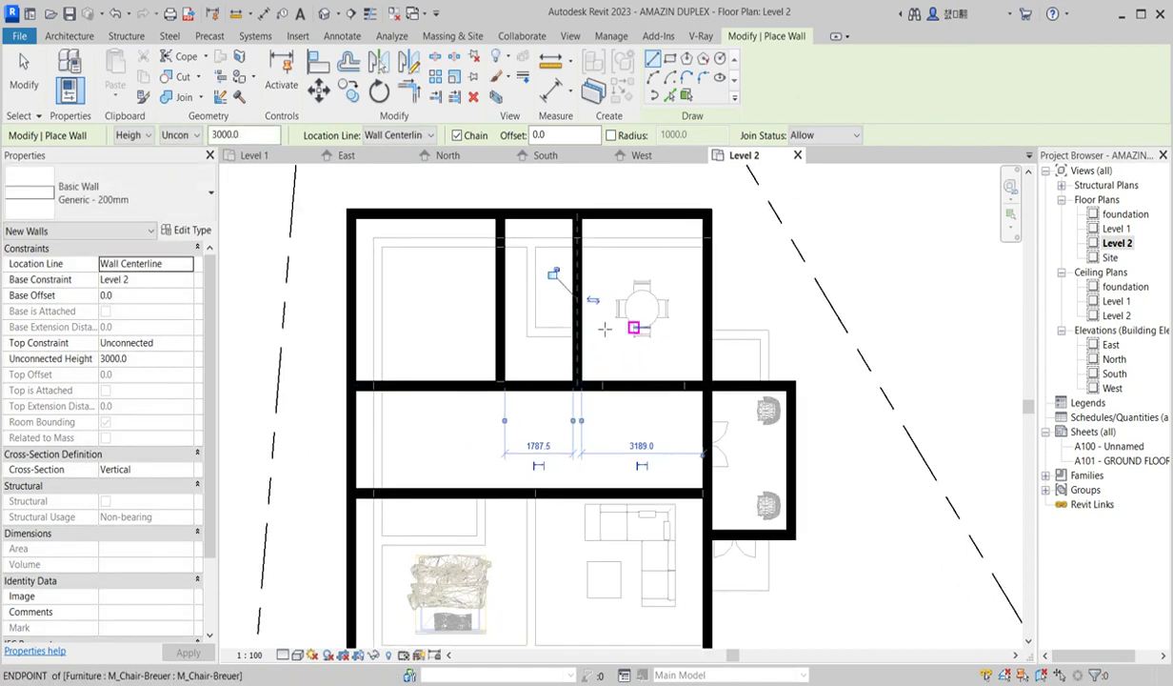
pyautogui.scroll(-3, 518, 312)
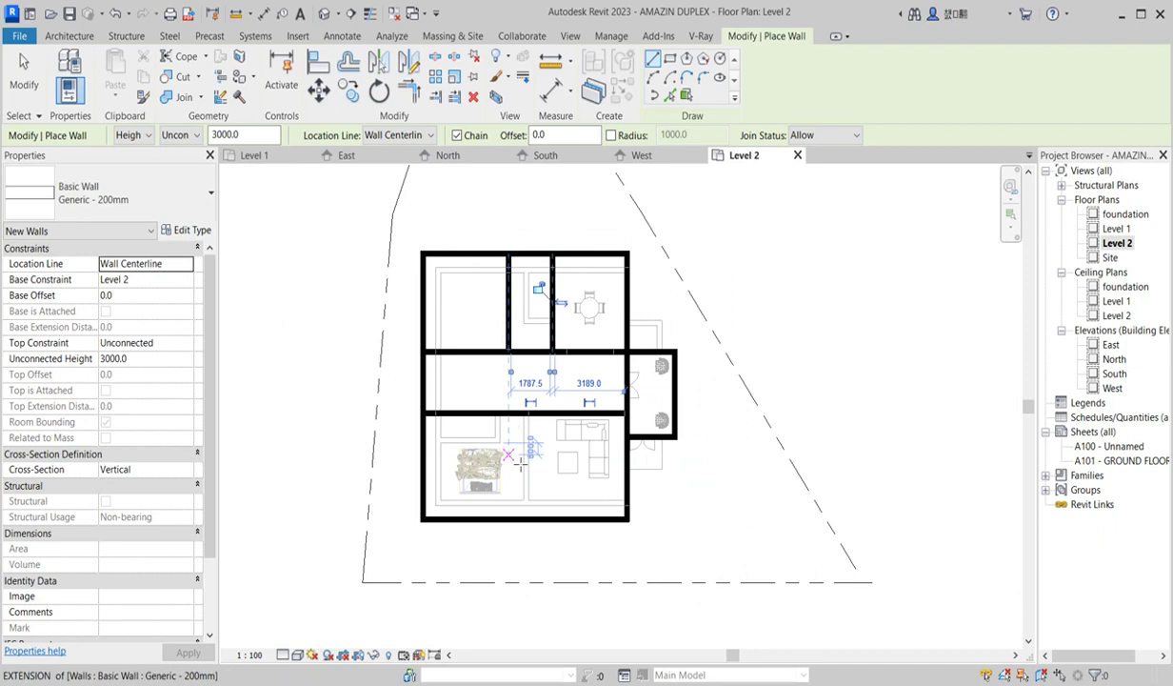
pyautogui.scroll(1, 521, 464)
pyautogui.scroll(2, 510, 412)
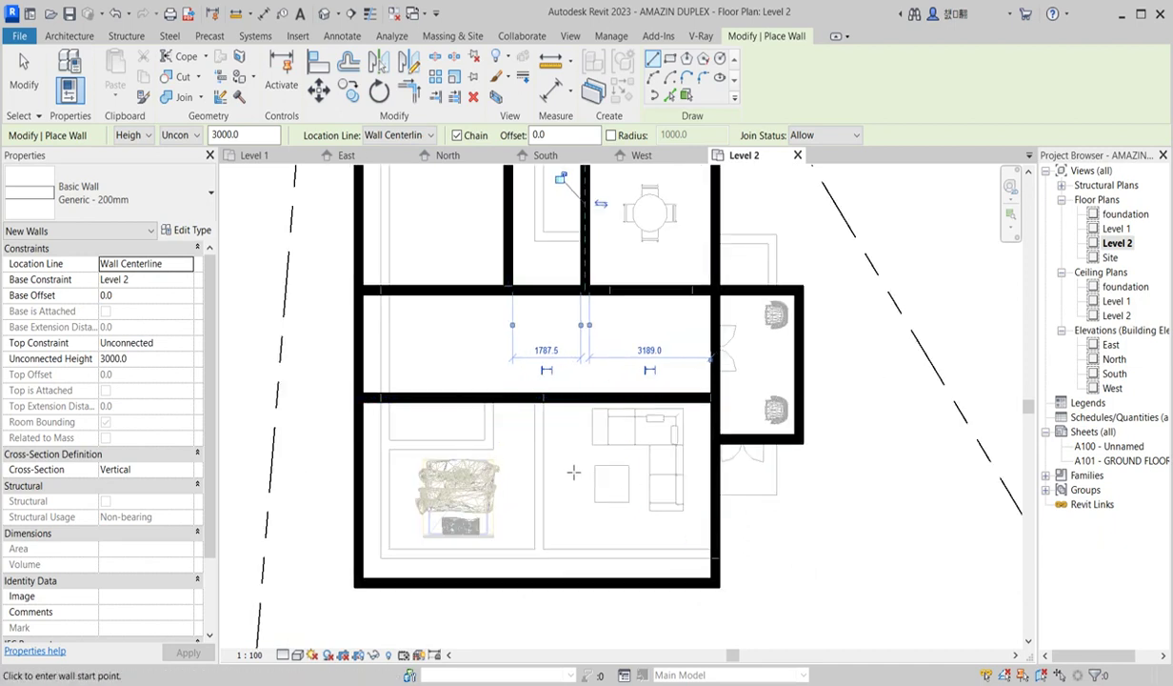
pyautogui.click(365, 444)
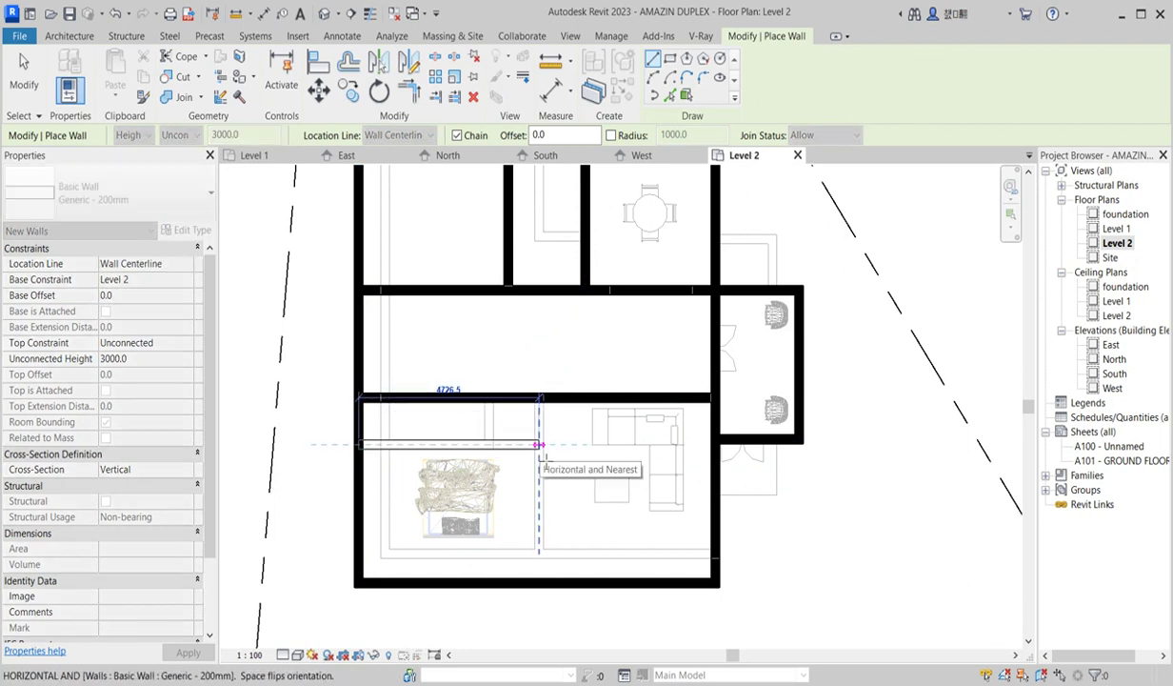
pyautogui.press('Escape')
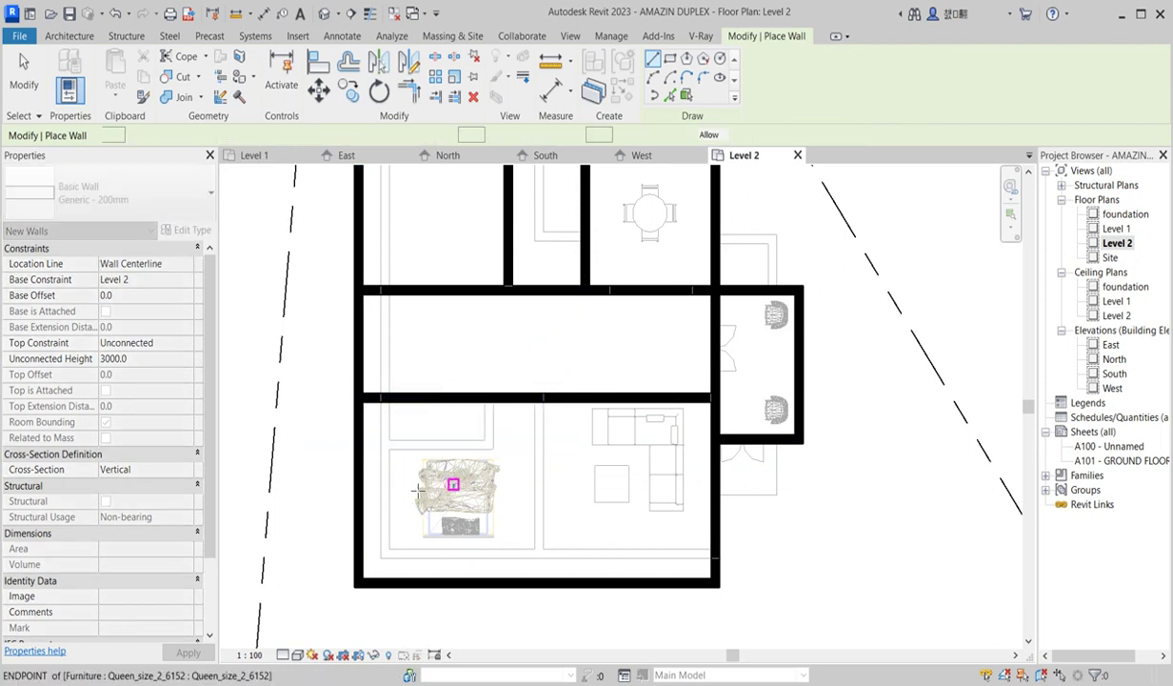
pyautogui.click(366, 497)
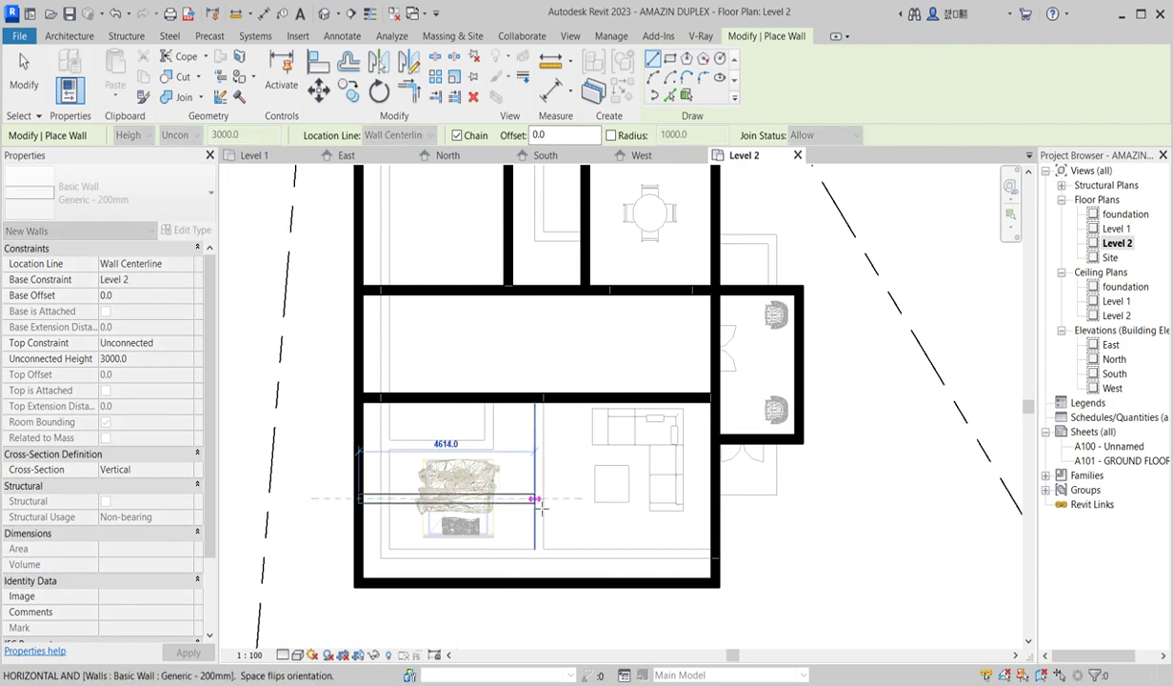
pyautogui.click(539, 497)
pyautogui.press('Escape')
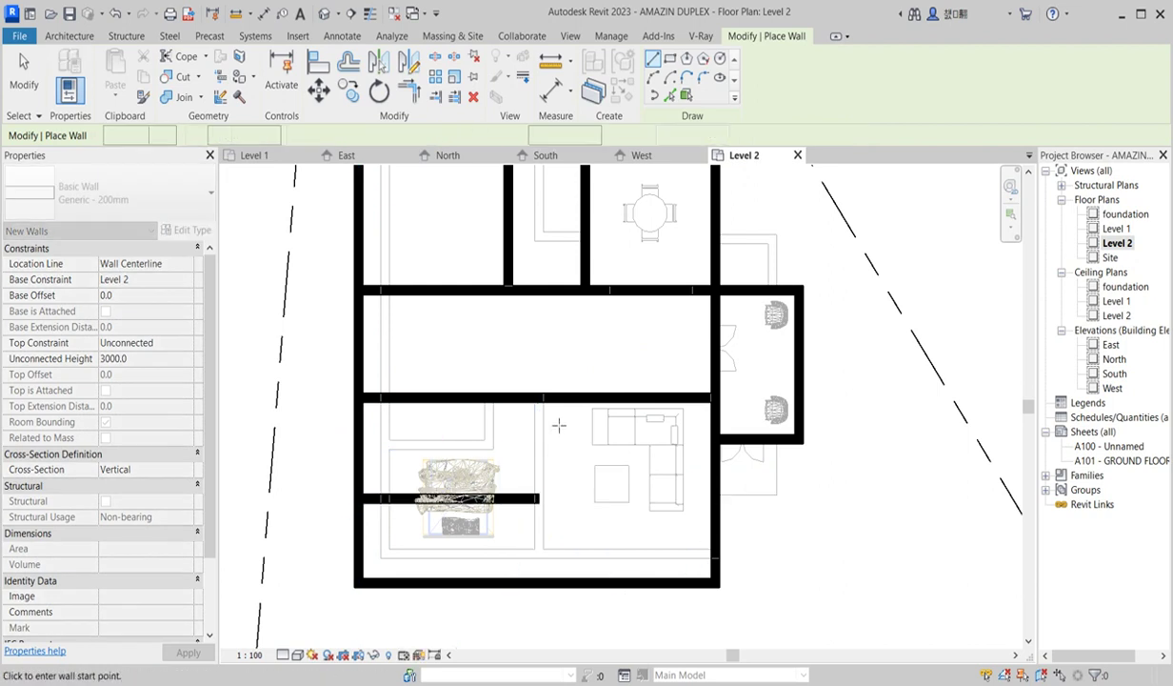
# Step: Draw a vertical wall from the southern partition to the south exterior wall, meeting the east end of the wall across the bed
pyautogui.click(538, 398)
pyautogui.click(538, 582)
pyautogui.press('Escape')
# Step: Draw a short cross wall between the two parallel north walls, about 1090 mm clear of the northern partition
pyautogui.scroll(3, 519, 348)
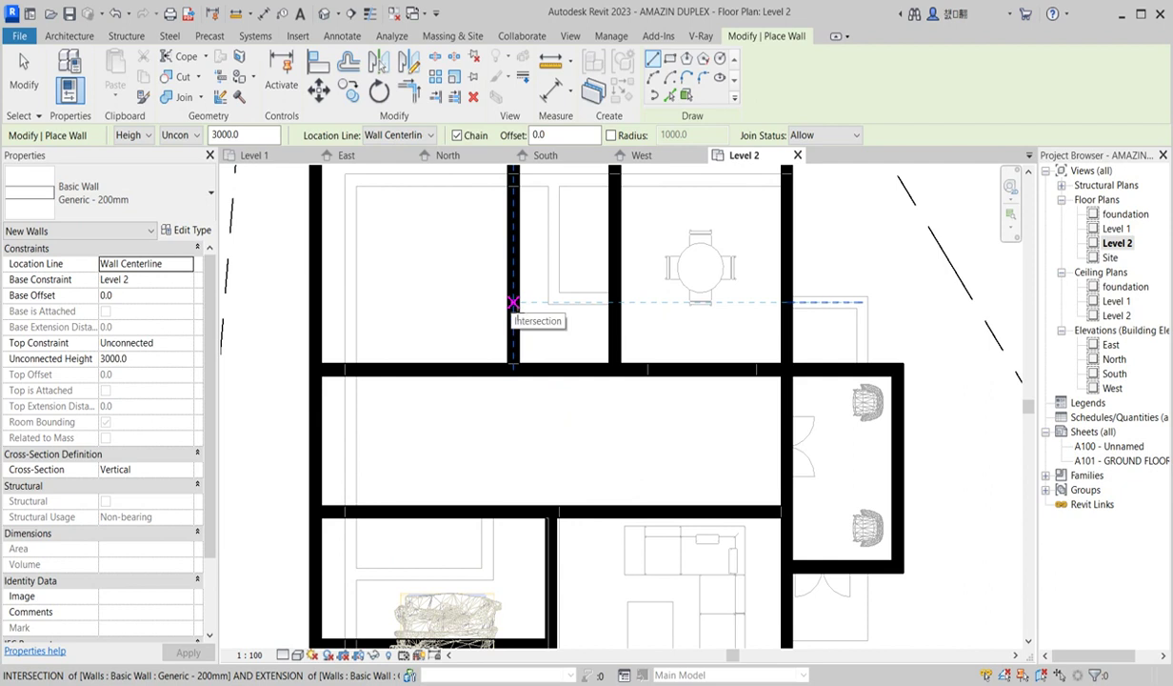
pyautogui.click(511, 300)
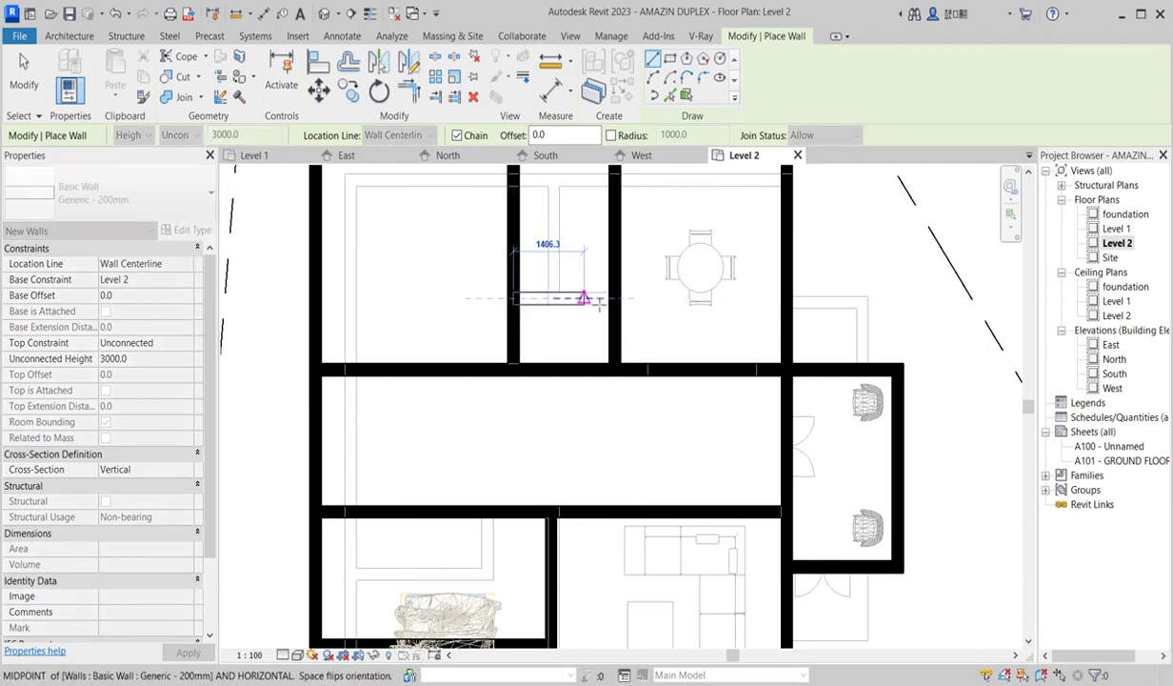
pyautogui.click(614, 300)
pyautogui.press('Escape')
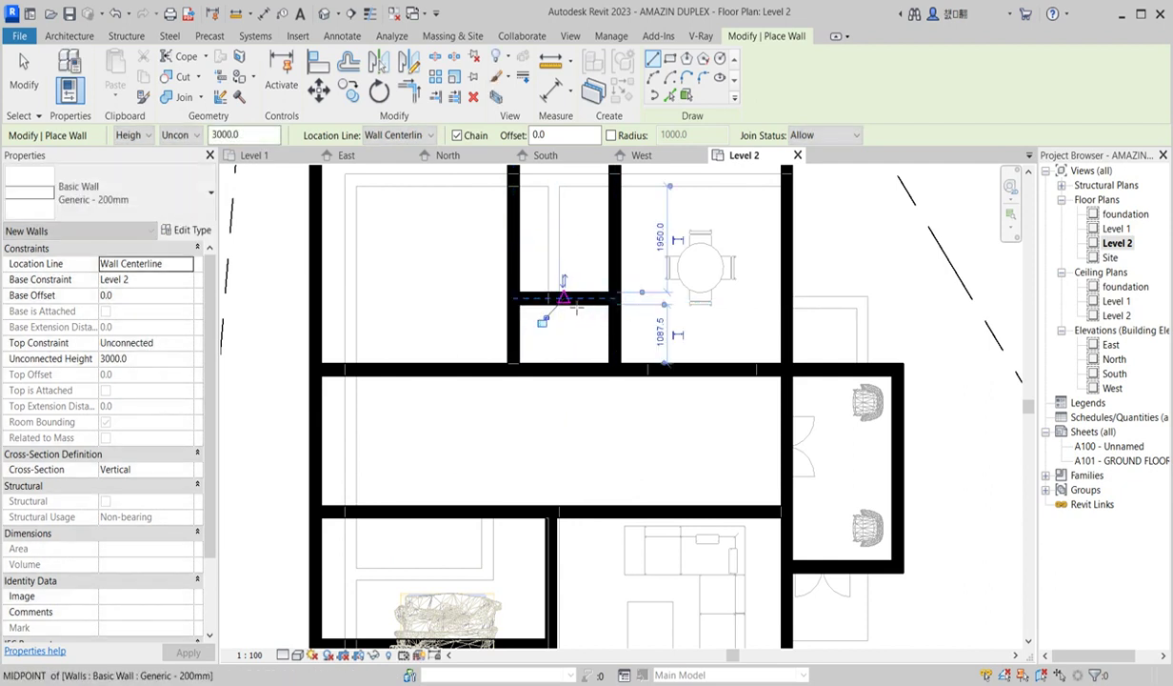
# Step: Try a 2875 mm dividing wall from the short cross wall's midpoint to the north exterior wall, and delete it
pyautogui.click(565, 299)
pyautogui.scroll(-2, 565, 303)
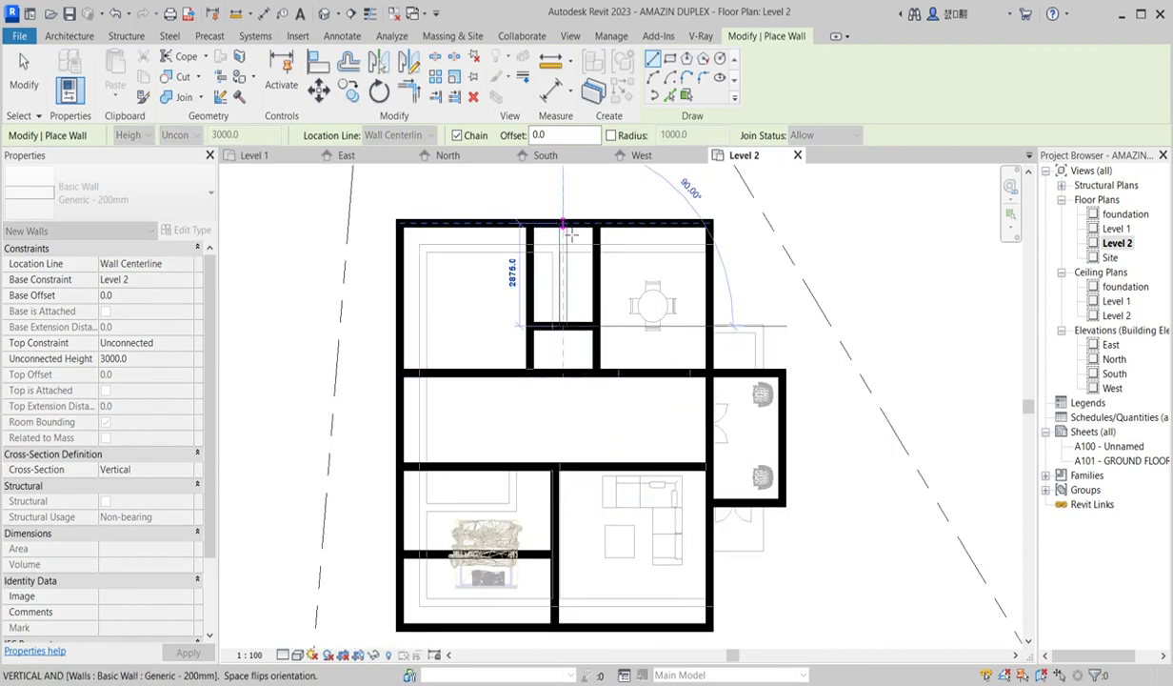
pyautogui.click(565, 226)
pyautogui.press('Escape')
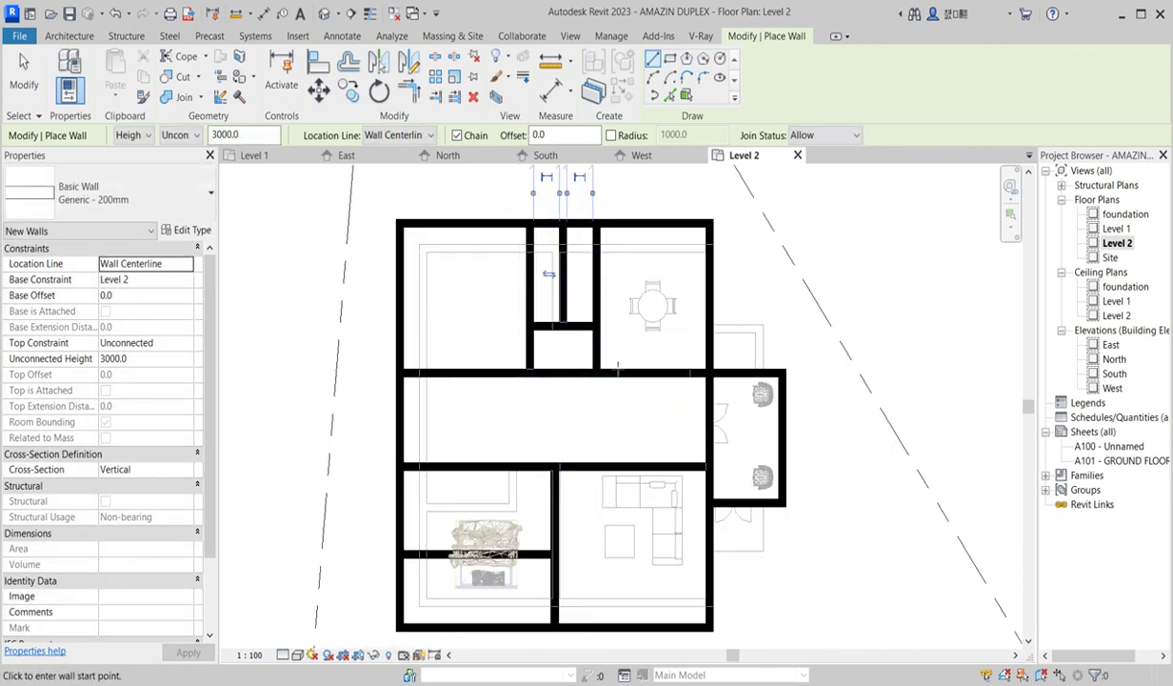
pyautogui.press('Escape')
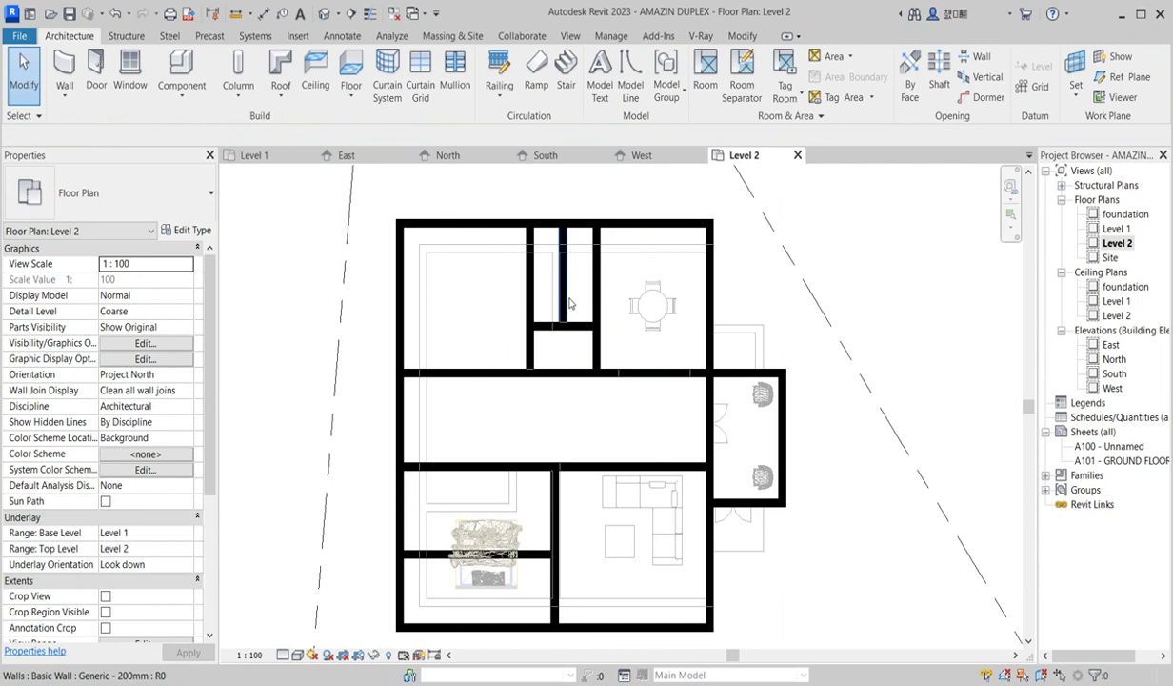
pyautogui.click(568, 301)
pyautogui.press('Delete')
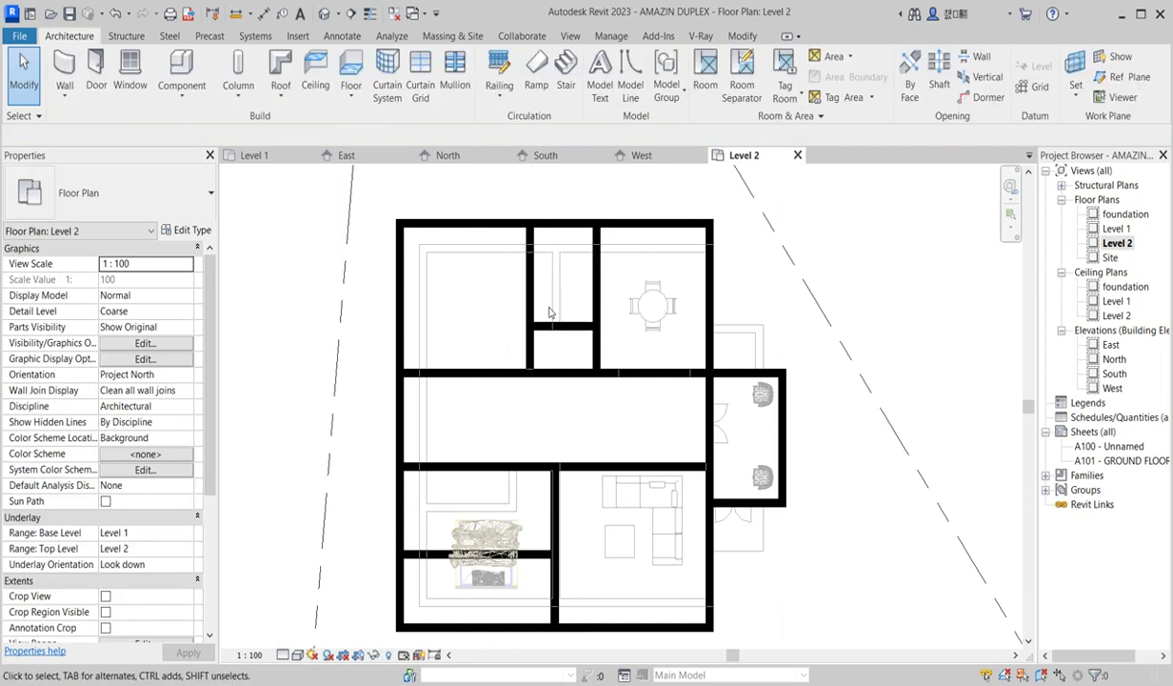
# Step: Enclose a small room against the main east wall, drawing a 2400 mm wall westward and a 1240 mm wall south to the northern partition
pyautogui.scroll(1, 550, 312)
pyautogui.scroll(-2, 541, 311)
pyautogui.scroll(1, 672, 340)
pyautogui.scroll(1, 671, 340)
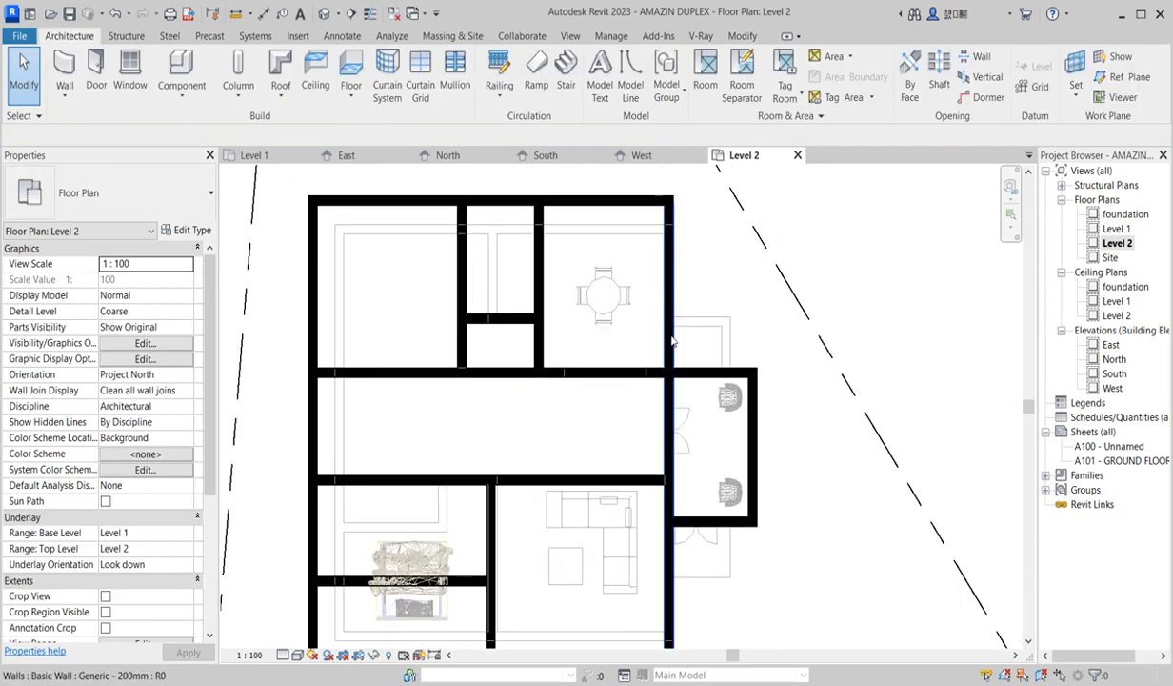
pyautogui.click(671, 321)
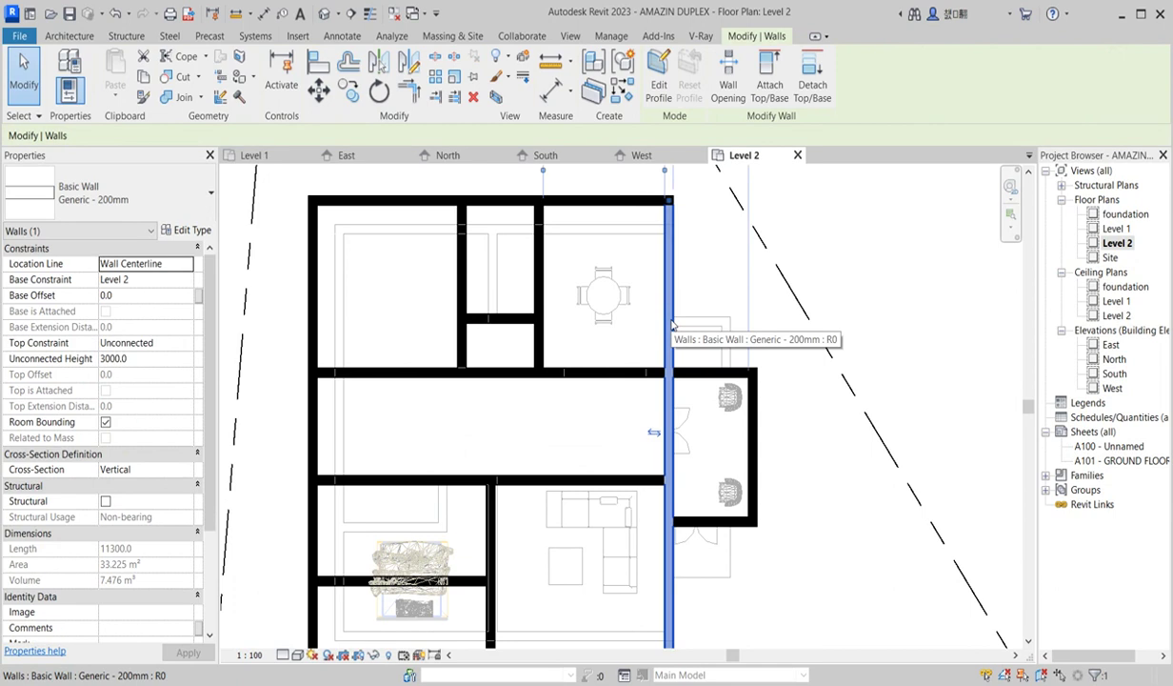
pyautogui.click(624, 93)
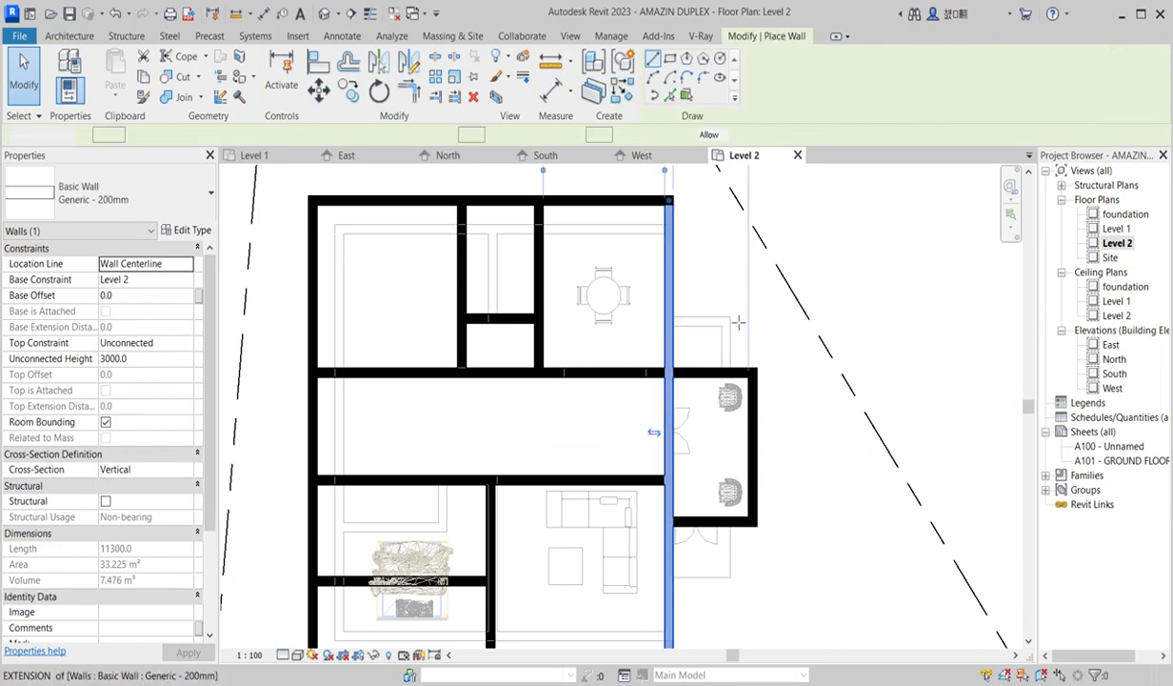
pyautogui.click(727, 371)
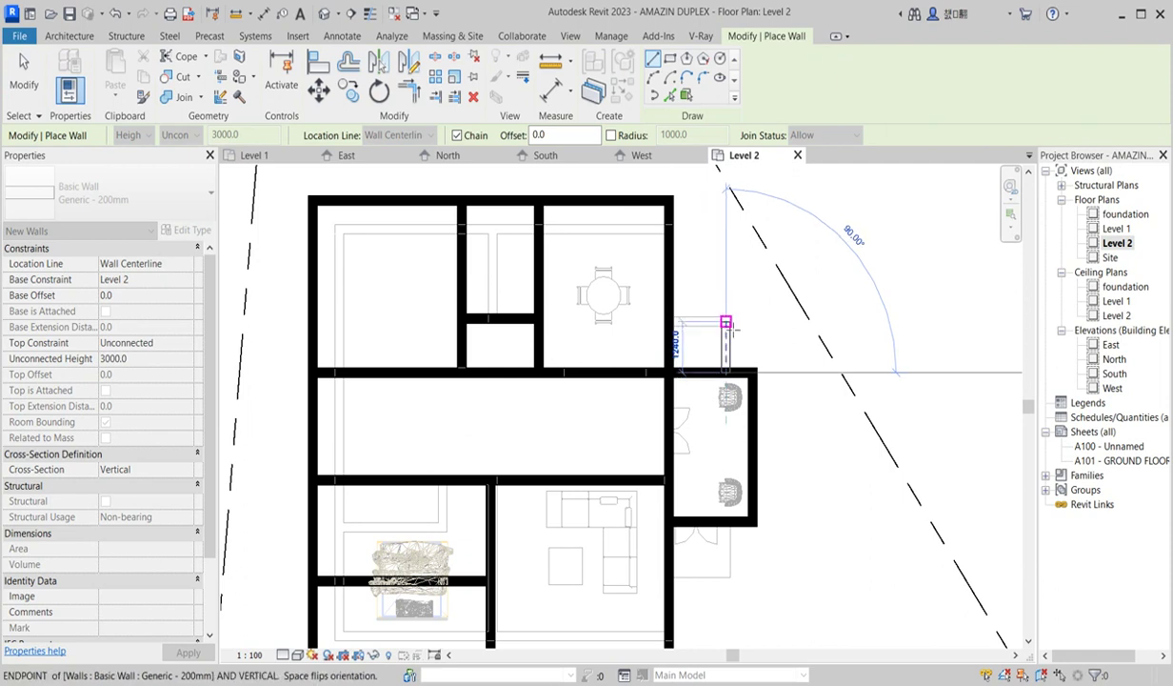
pyautogui.scroll(1, 727, 326)
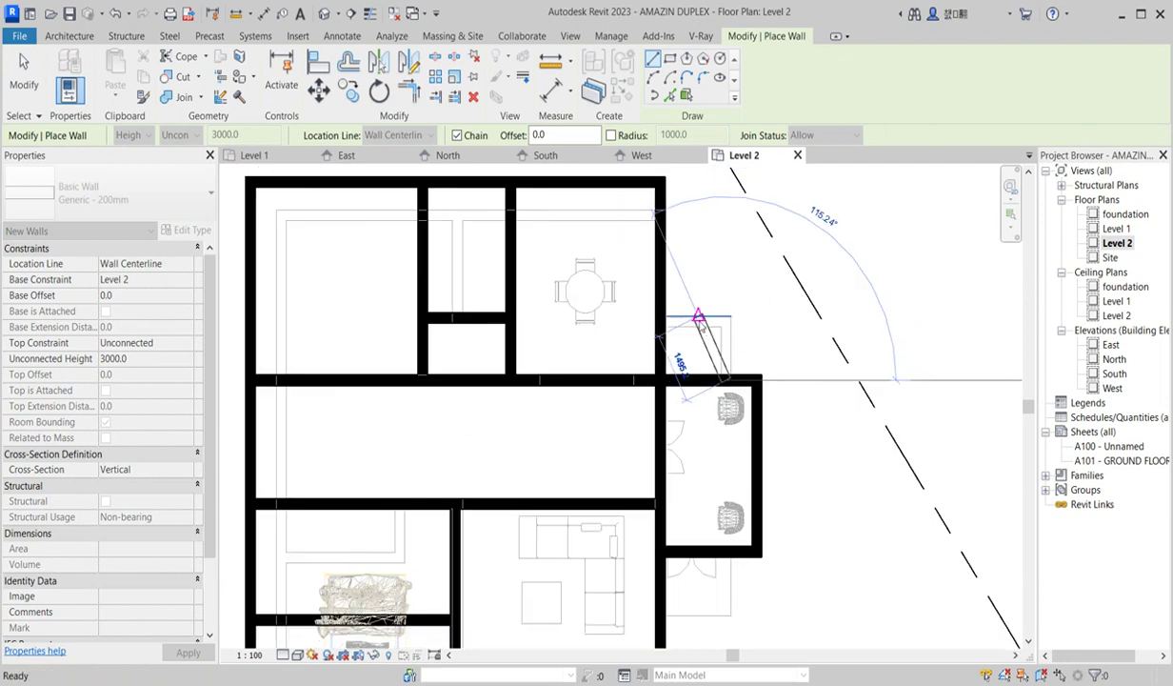
pyautogui.press('Escape')
pyautogui.scroll(1, 657, 314)
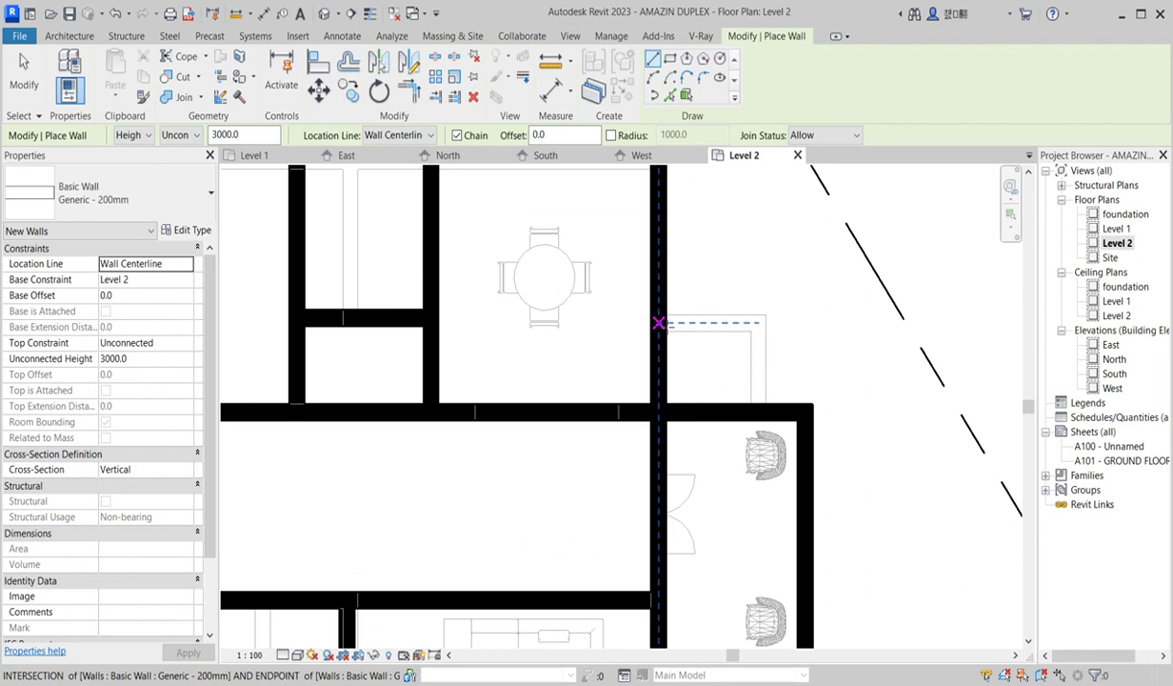
pyautogui.click(658, 321)
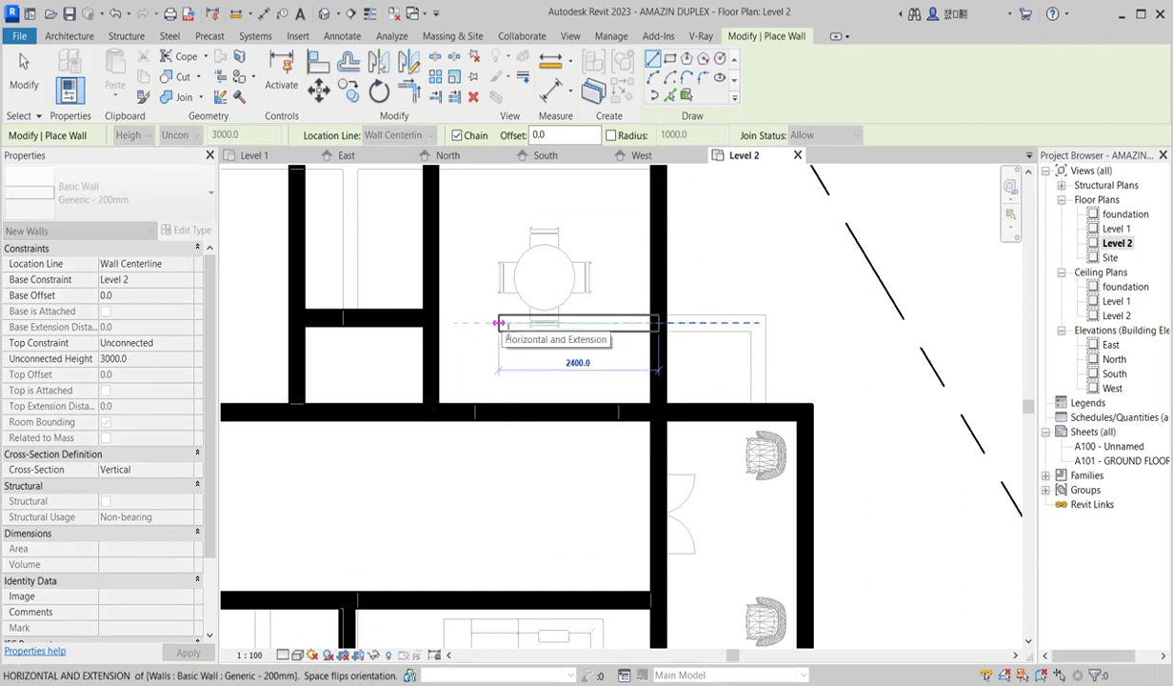
pyautogui.click(499, 321)
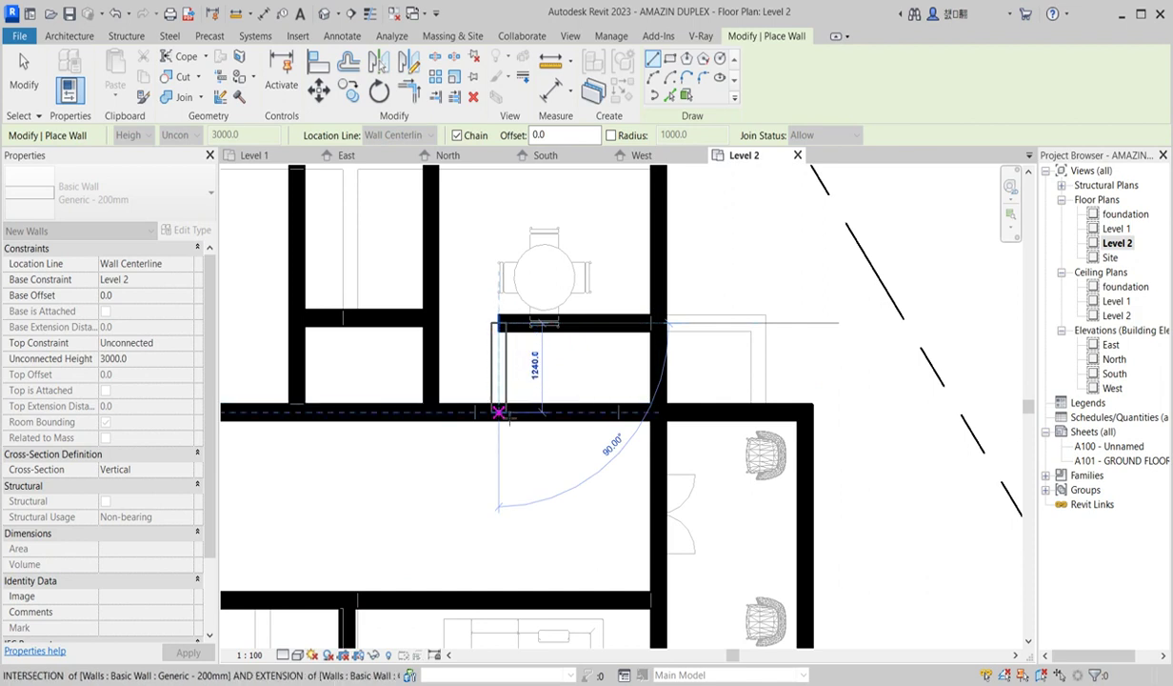
pyautogui.click(499, 411)
pyautogui.press('Escape')
pyautogui.scroll(-5, 499, 412)
pyautogui.press('Escape')
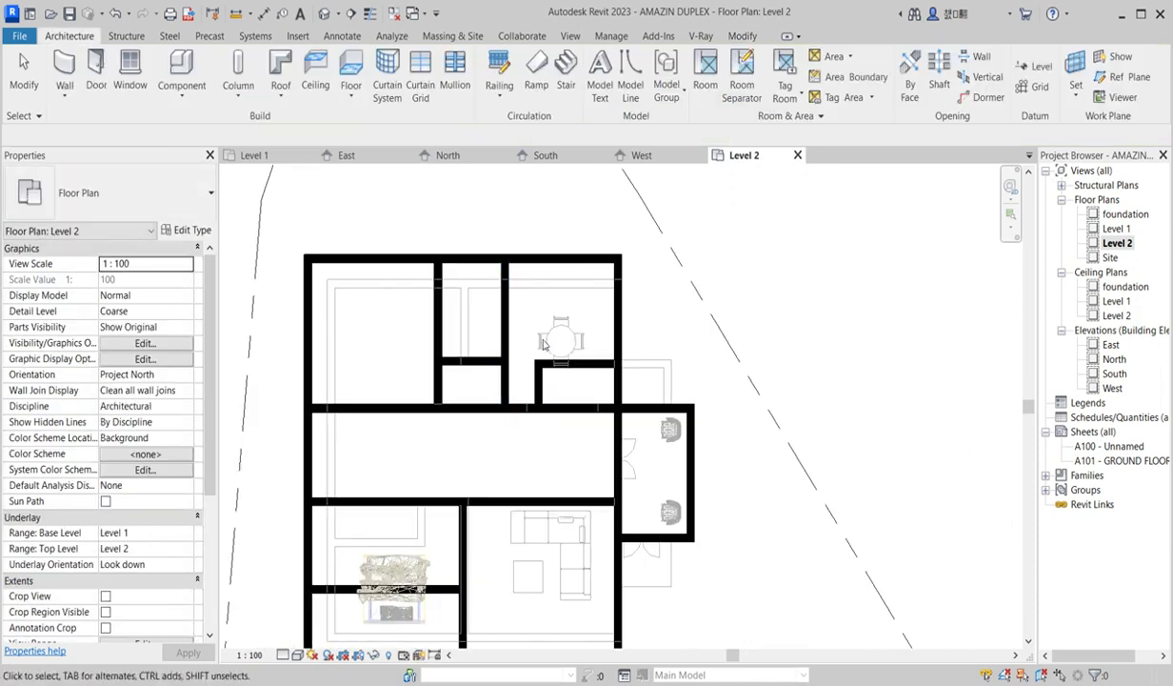
# Step: Nudge the eastern of the two parallel north walls 600 mm west, leaving 1187.5 mm clear between them
pyautogui.click(505, 344)
pyautogui.scroll(3, 509, 343)
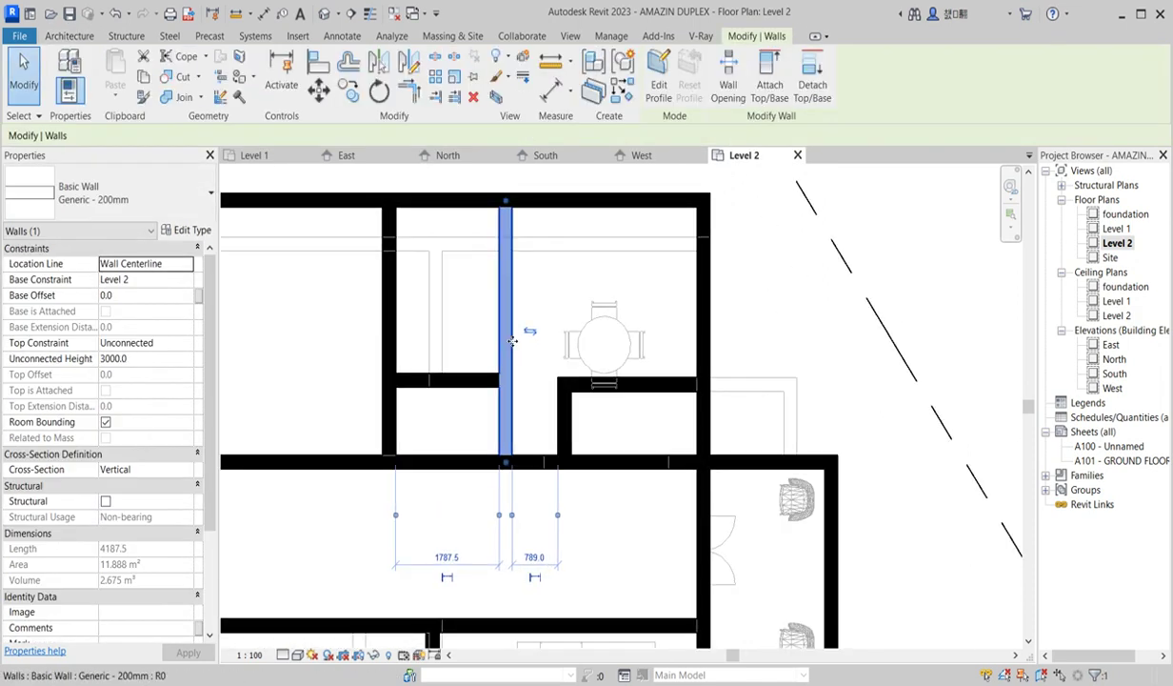
pyautogui.press('Left')
pyautogui.press('Left')
pyautogui.press('Left')
pyautogui.press('Left')
pyautogui.press('Left')
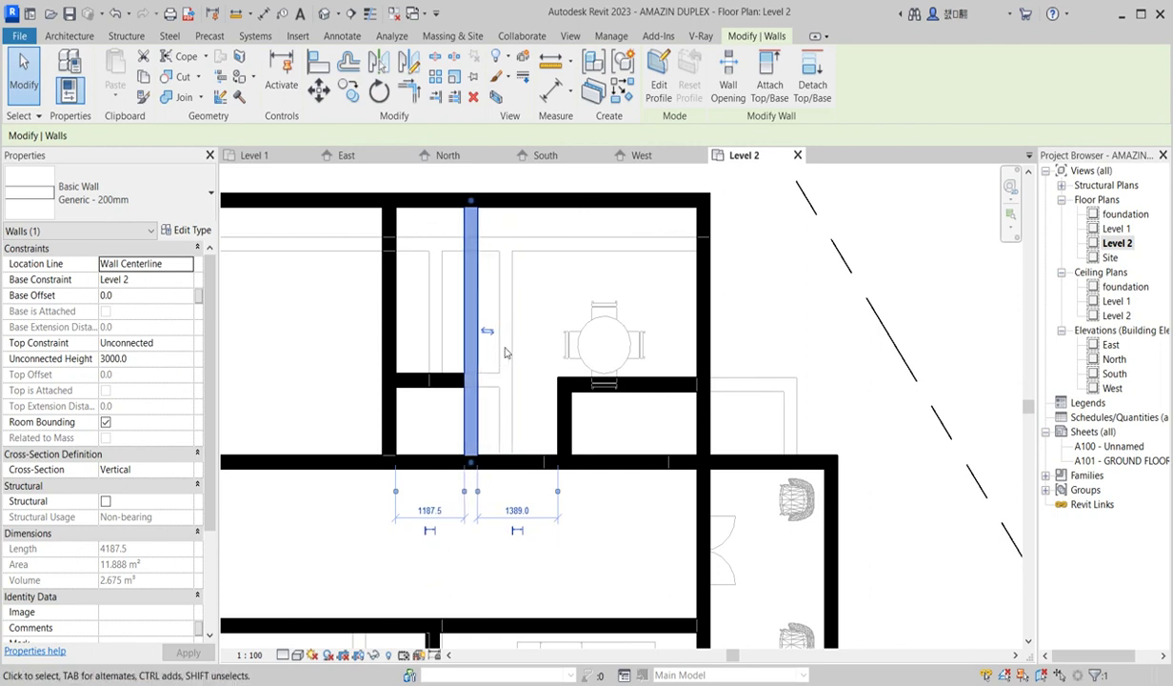
# Step: Nudge the western of the two parallel north walls slightly farther west to widen the narrow space between them
pyautogui.scroll(-3, 506, 352)
pyautogui.scroll(2, 505, 354)
pyautogui.click(446, 346)
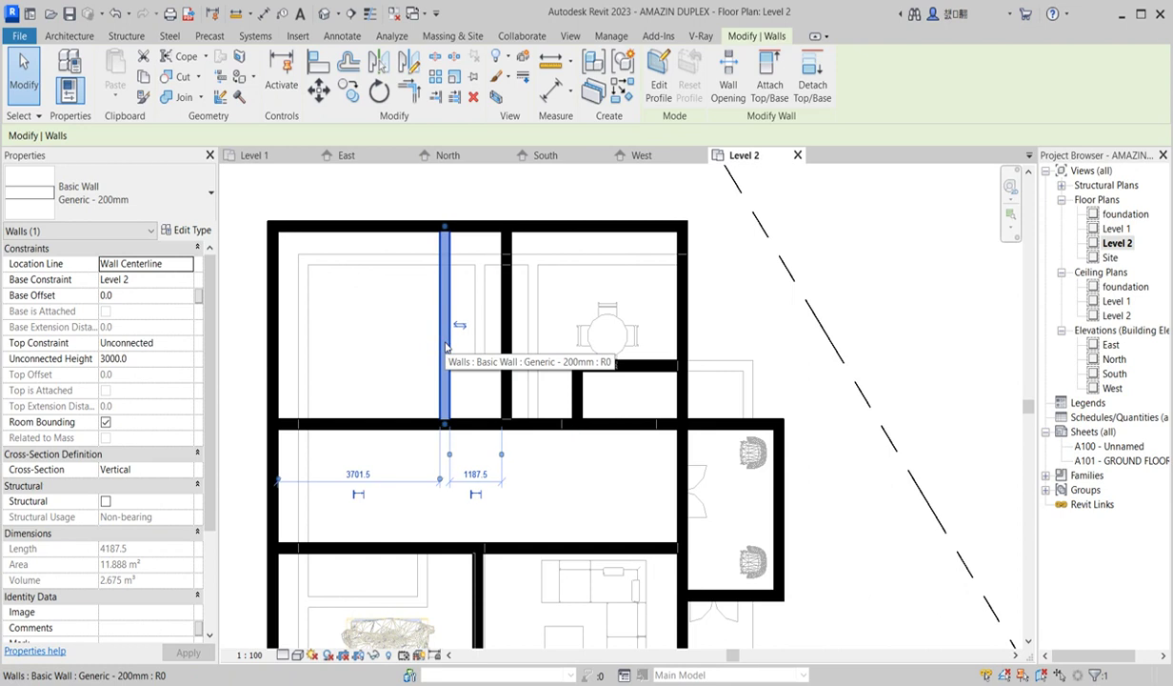
pyautogui.click(398, 346)
pyautogui.scroll(-2, 400, 348)
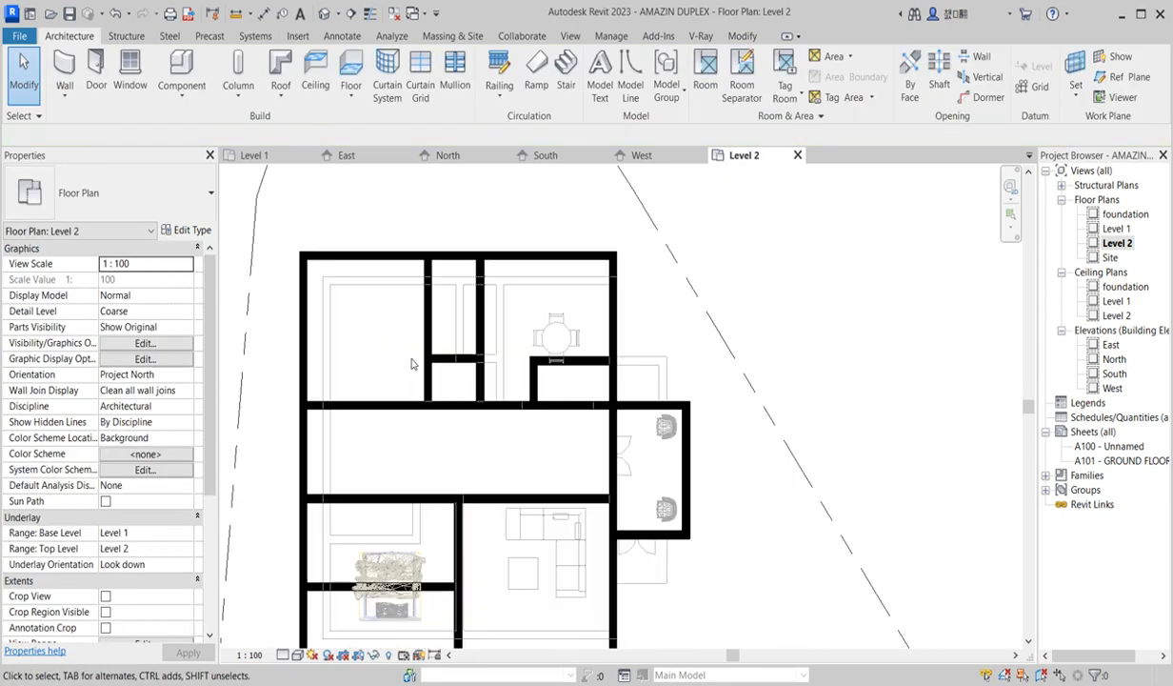
pyautogui.scroll(4, 430, 395)
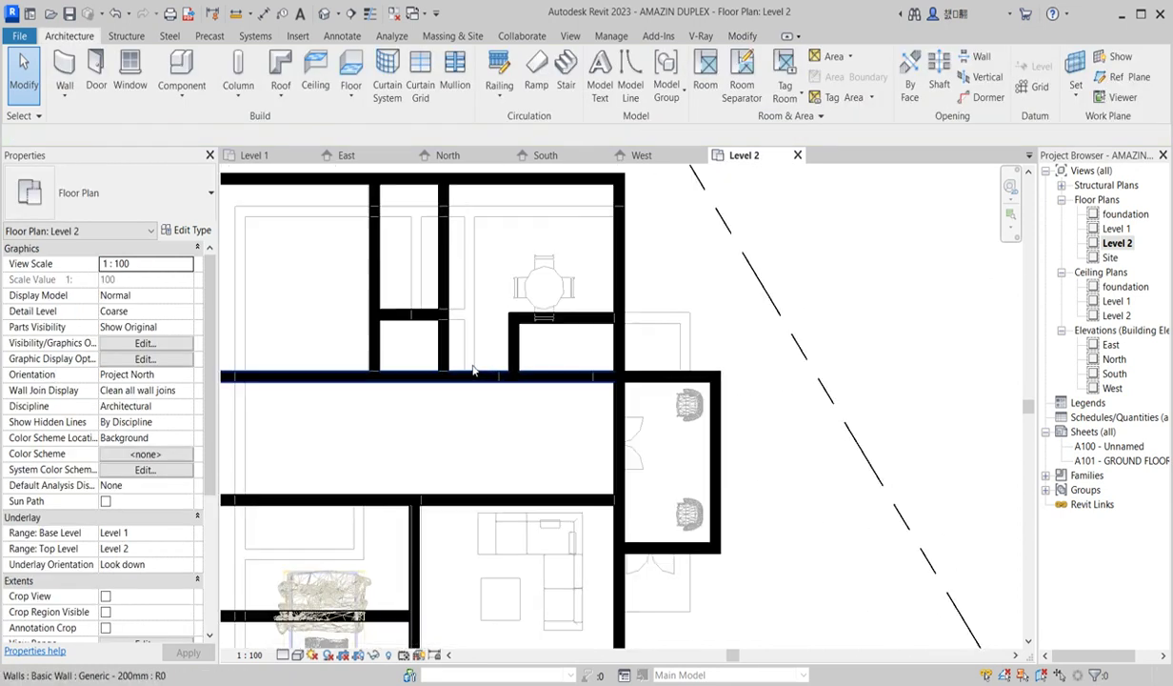
# Step: Examine the small rooms and parallel partitions in the northern part of the Level 2 plan
pyautogui.scroll(-2, 503, 390)
pyautogui.scroll(2, 503, 390)
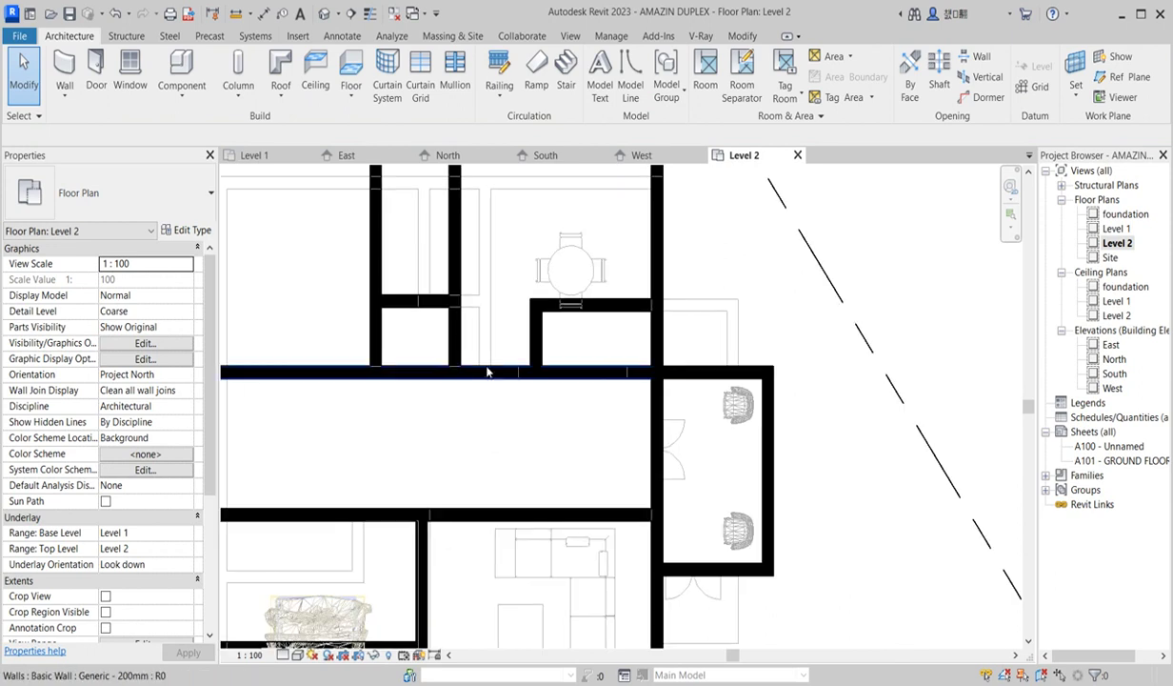
pyautogui.scroll(1, 492, 380)
pyautogui.scroll(-2, 438, 374)
pyautogui.scroll(2, 482, 375)
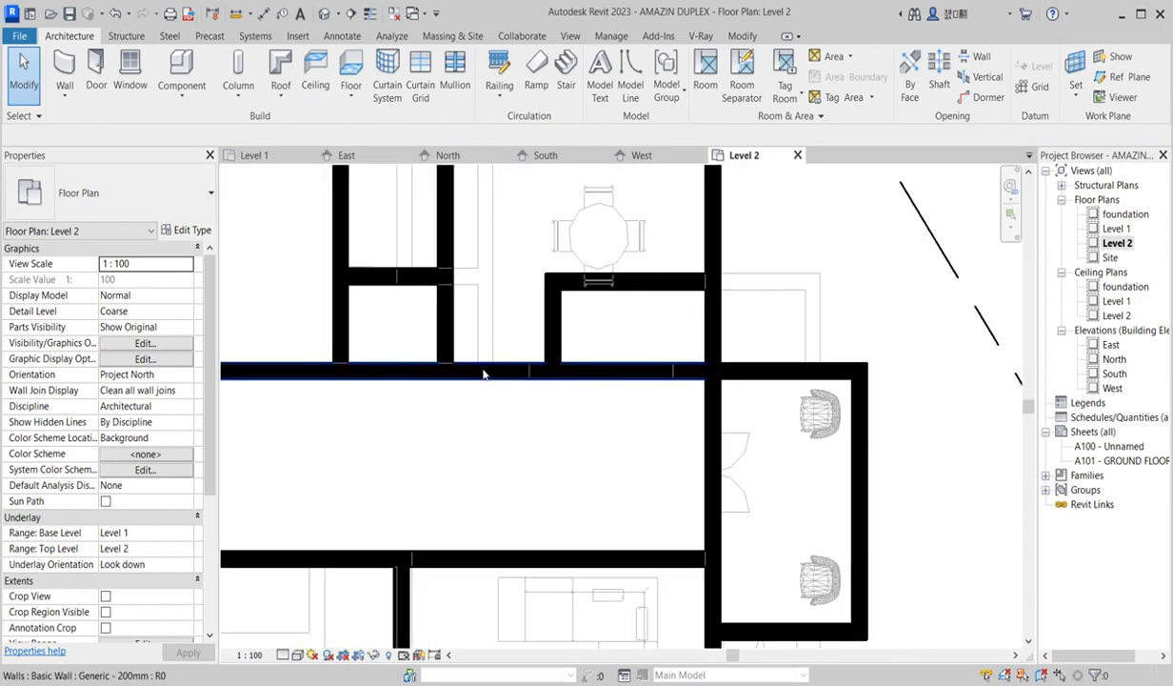
pyautogui.scroll(-1, 505, 369)
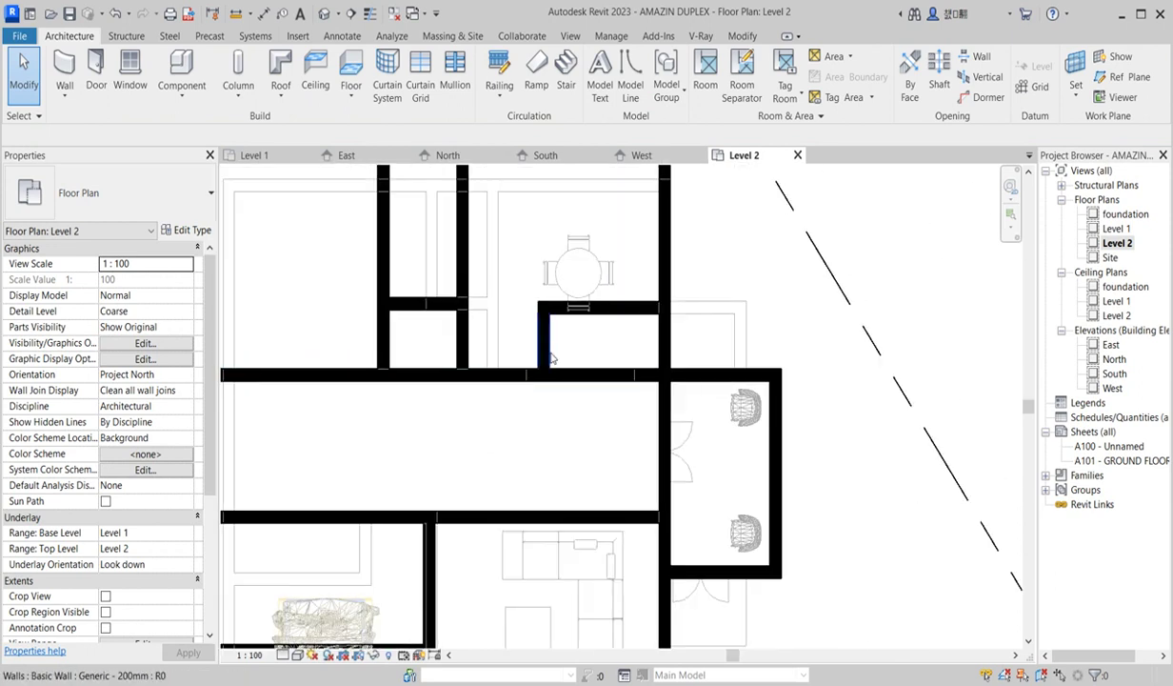
pyautogui.click(643, 313)
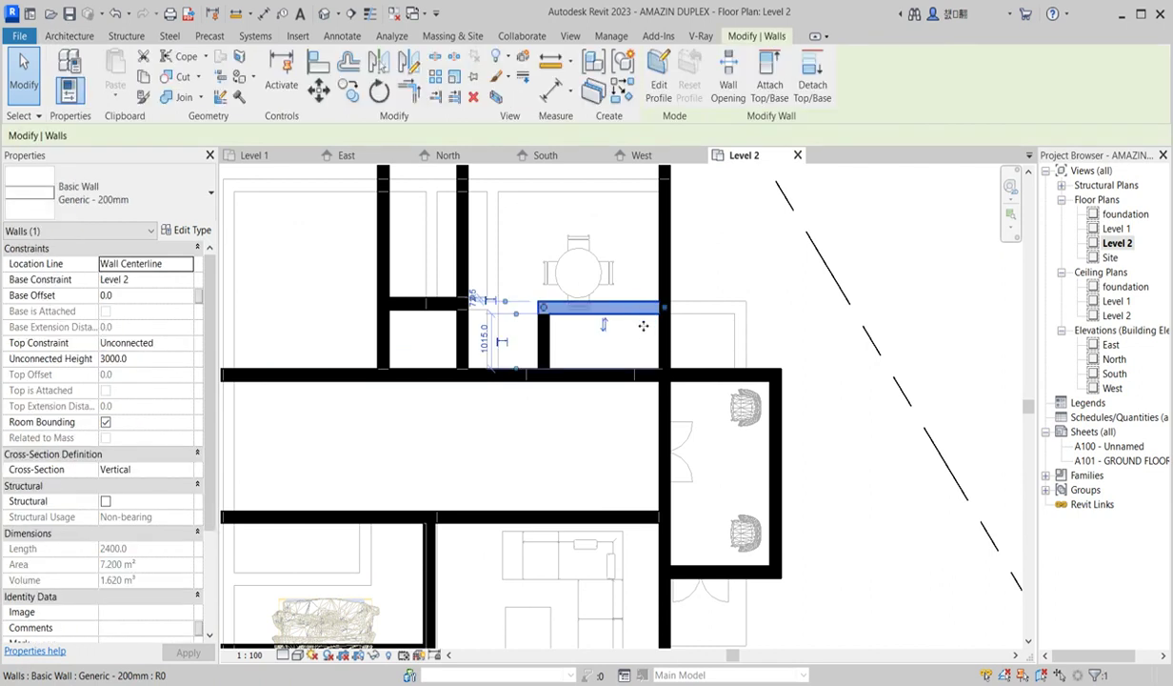
pyautogui.scroll(2, 617, 319)
pyautogui.click(607, 359)
pyautogui.scroll(-2, 611, 366)
pyautogui.scroll(-1, 586, 366)
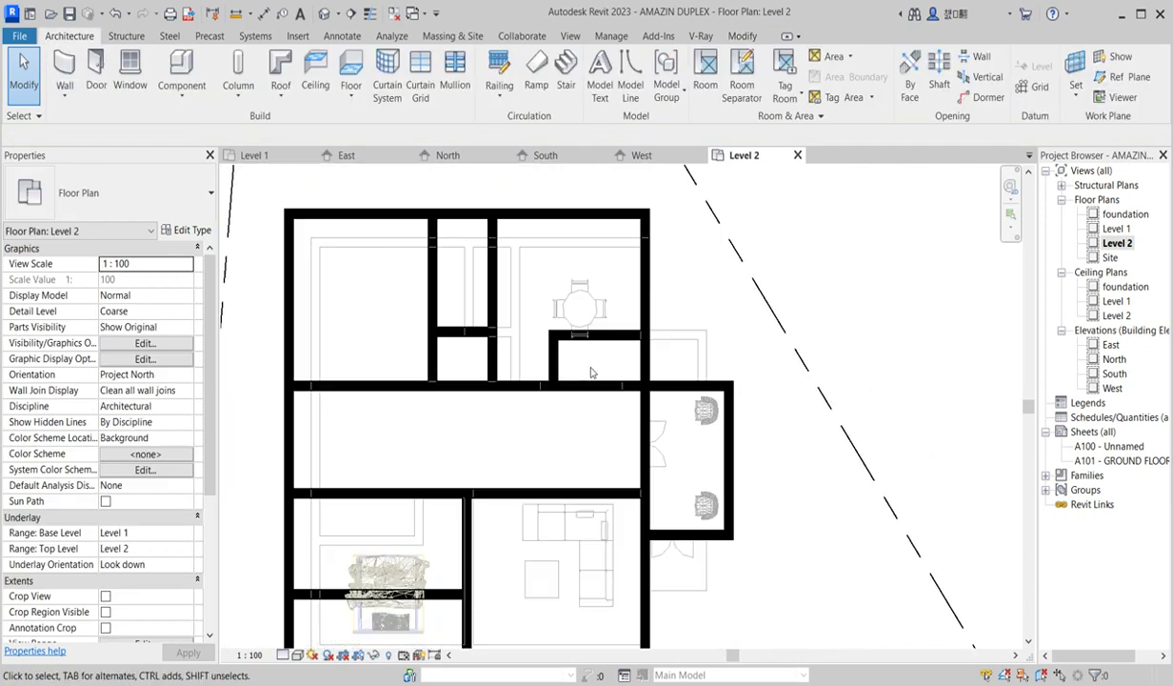
pyautogui.scroll(-1, 564, 371)
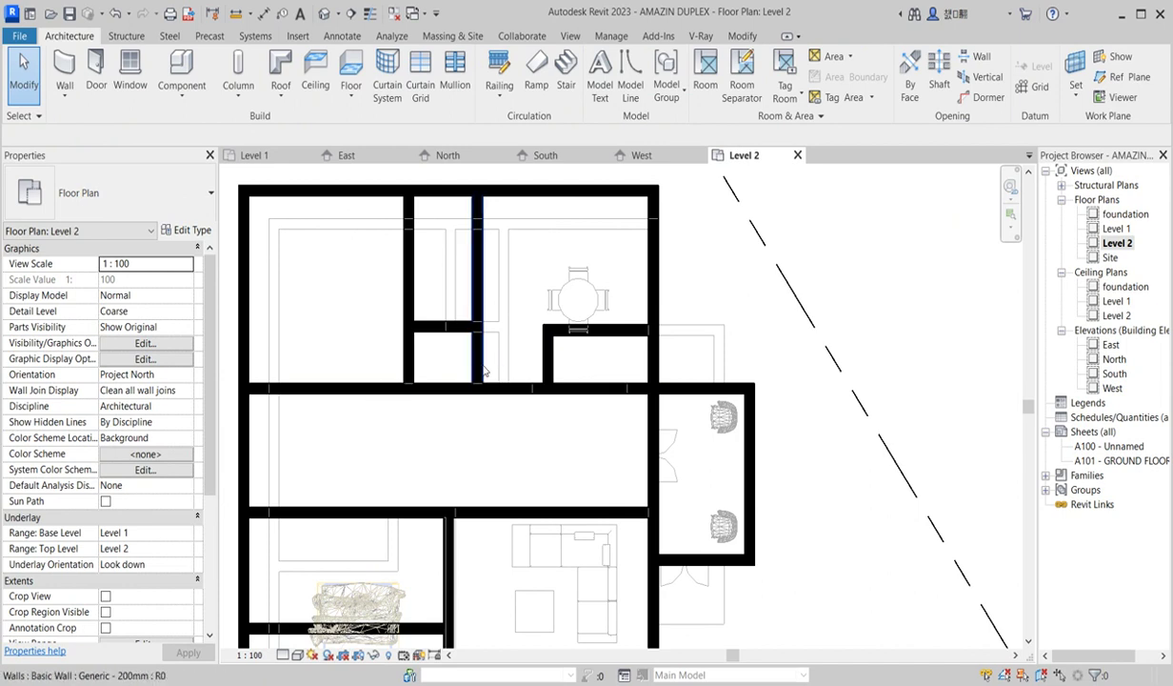
pyautogui.scroll(-1, 560, 369)
pyautogui.scroll(-1, 560, 370)
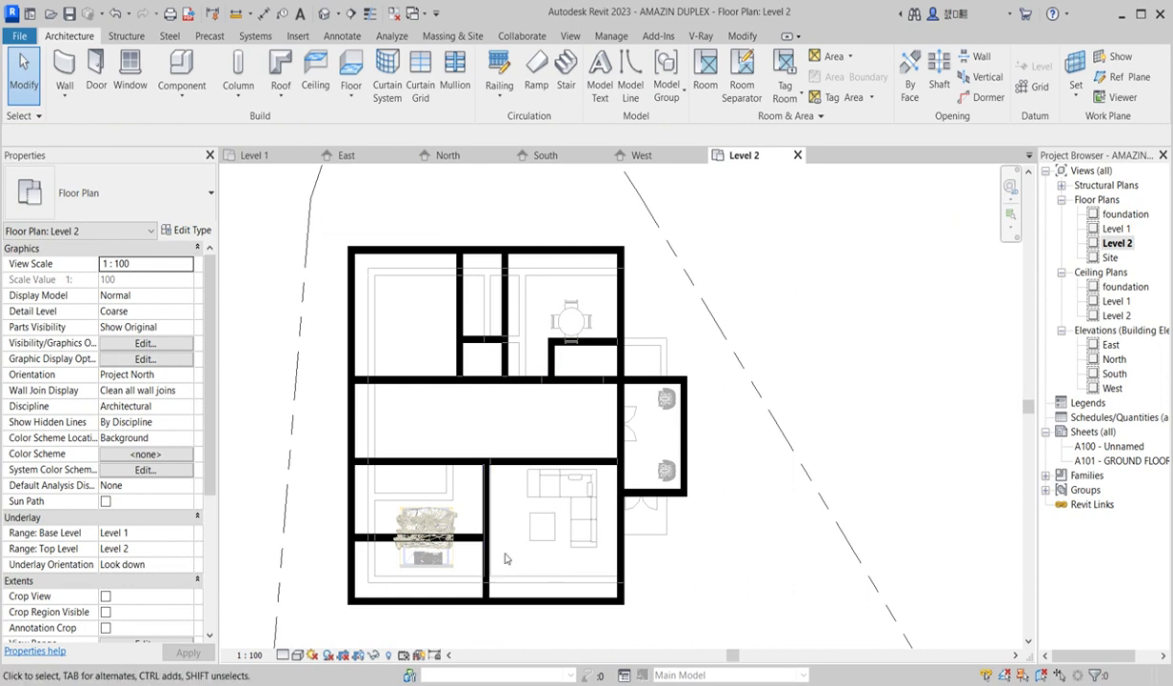
# Step: Nudge the east-west partition in the southwest room 300 mm north
pyautogui.click(474, 540)
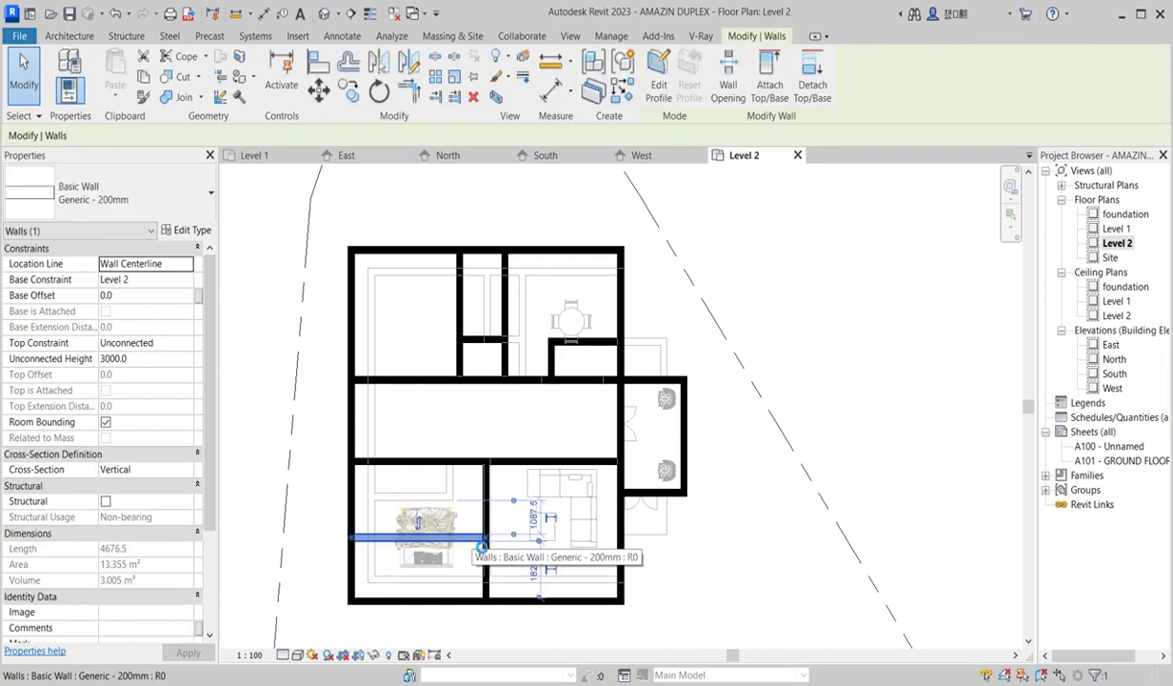
pyautogui.press('Up')
pyautogui.press('Up')
pyautogui.press('Up')
pyautogui.scroll(1, 469, 482)
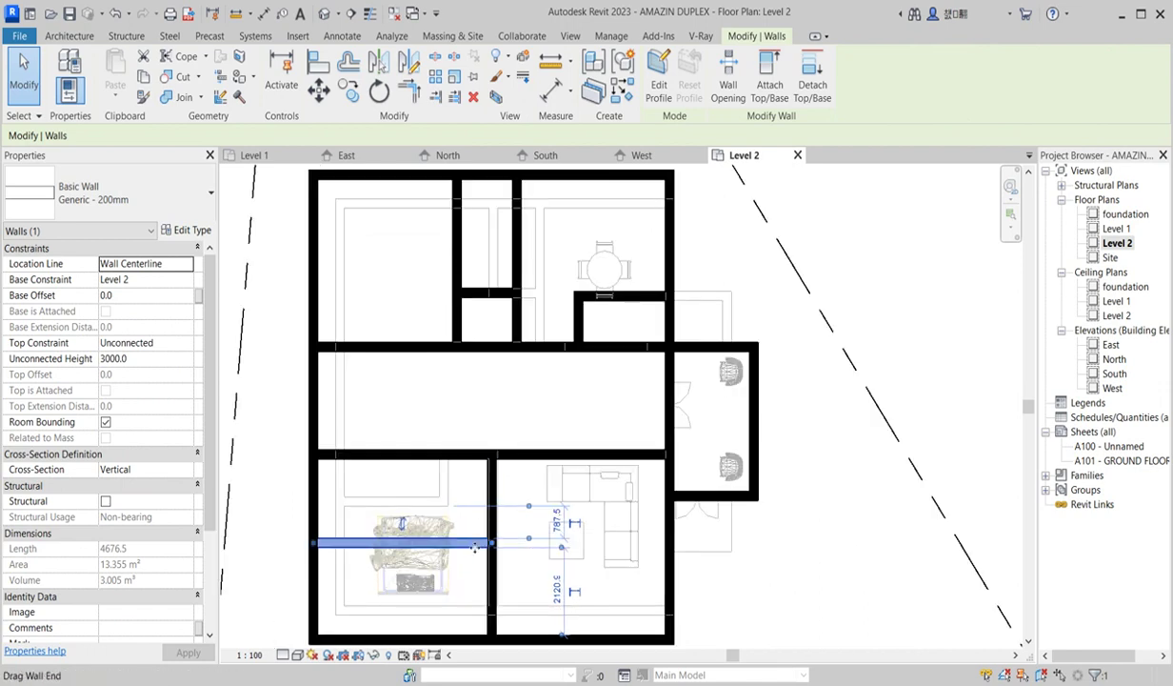
pyautogui.scroll(-2, 473, 517)
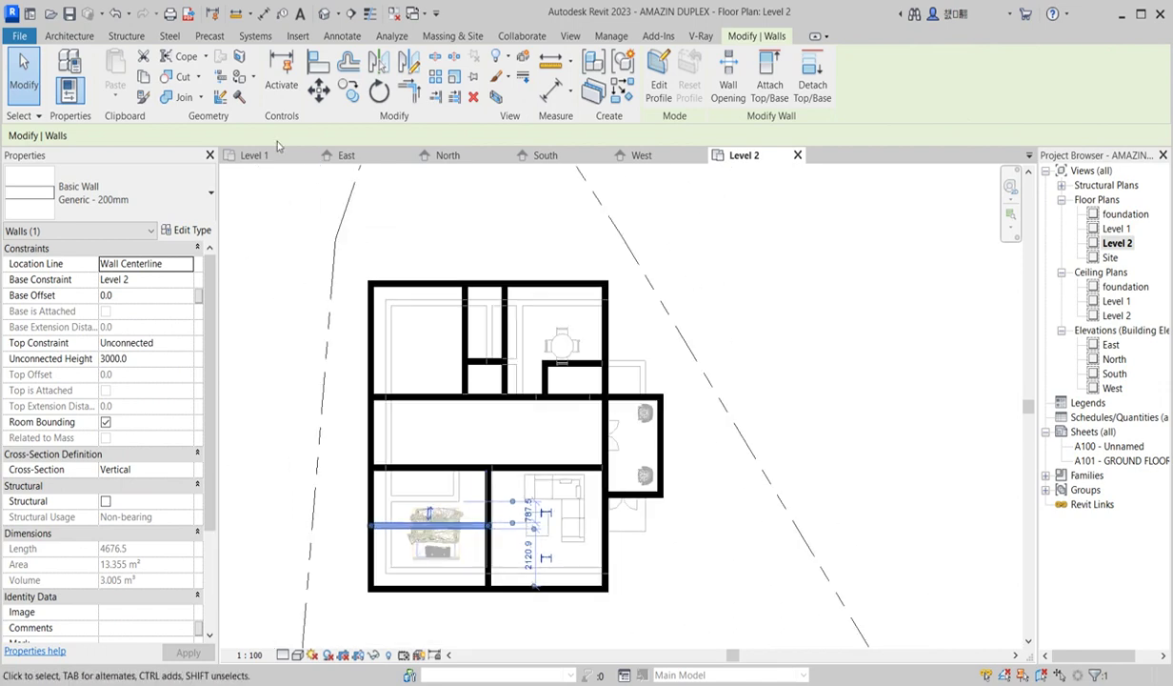
# Step: Place M_Single-Flush 0915 x 2134mm doors in both parallel north walls, opening outward from the small lobby between them
pyautogui.click(57, 37)
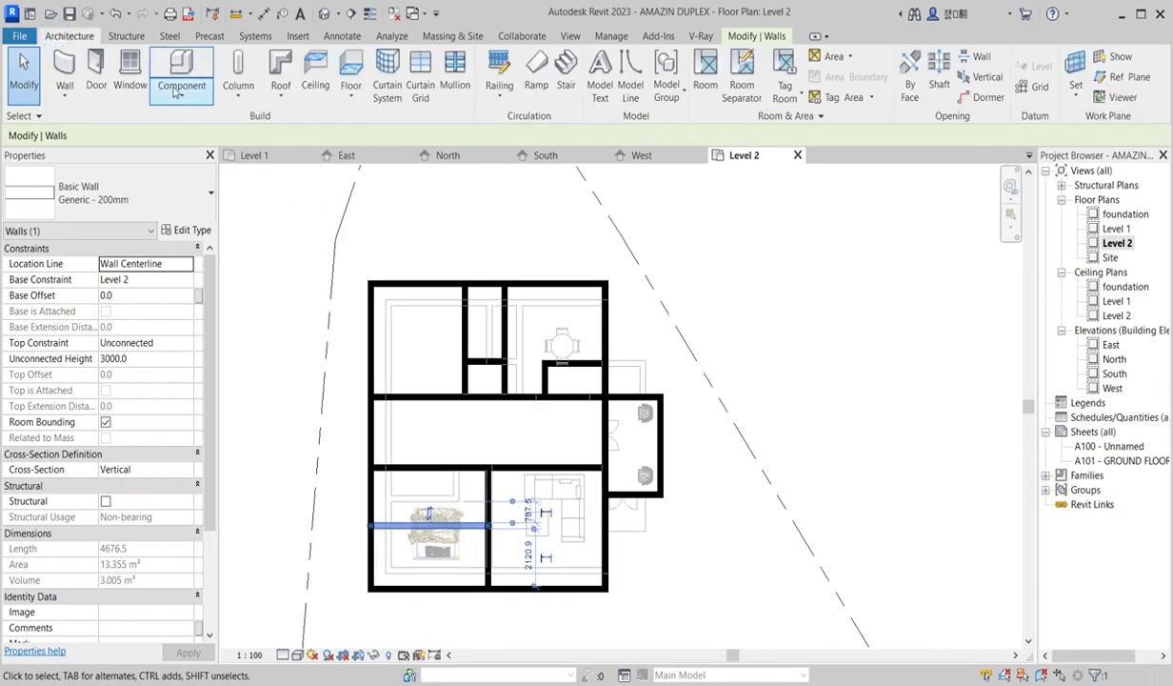
pyautogui.click(95, 69)
pyautogui.scroll(5, 516, 419)
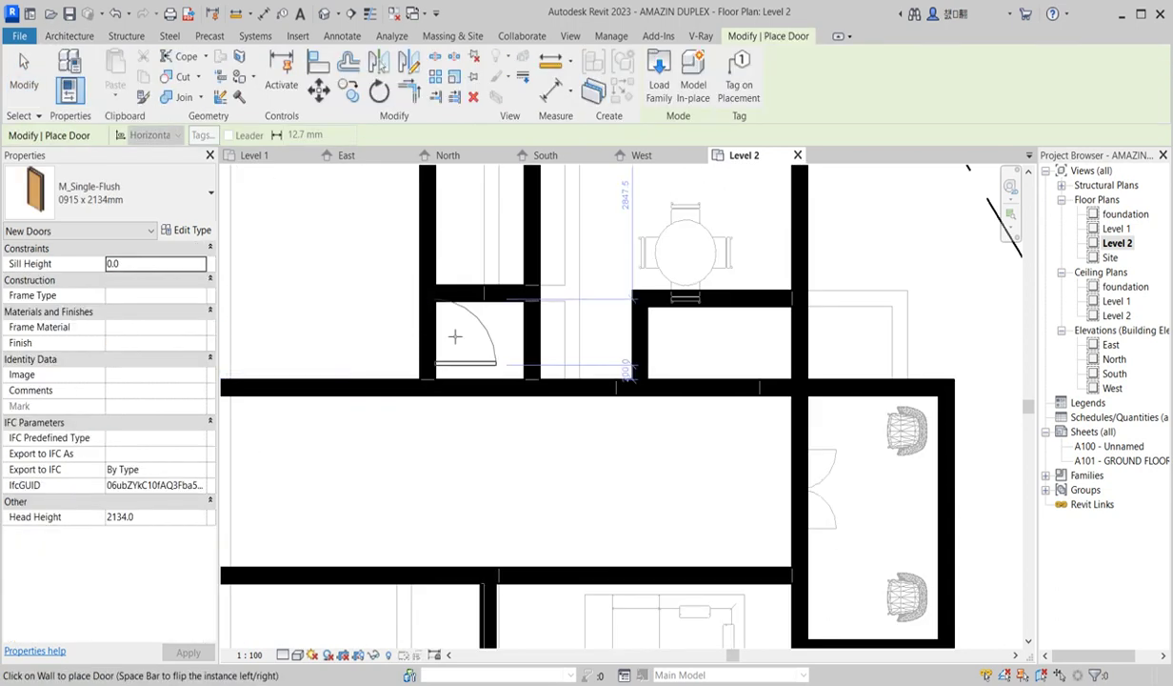
pyautogui.scroll(-2, 469, 353)
pyautogui.scroll(2, 451, 346)
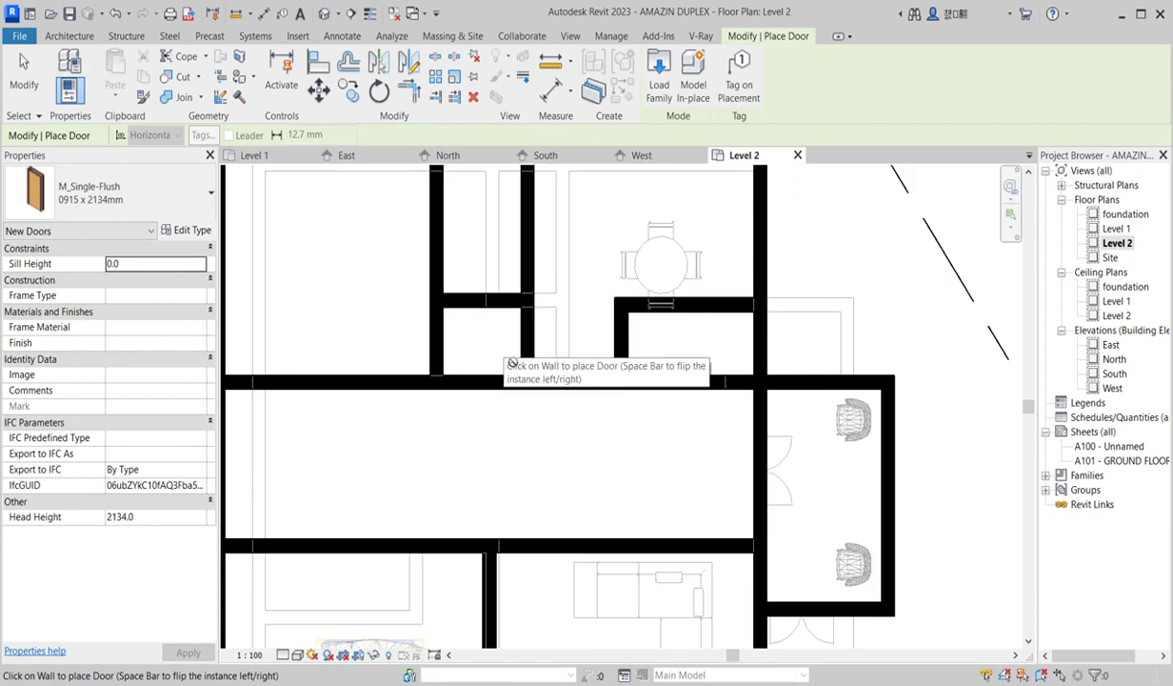
pyautogui.click(435, 339)
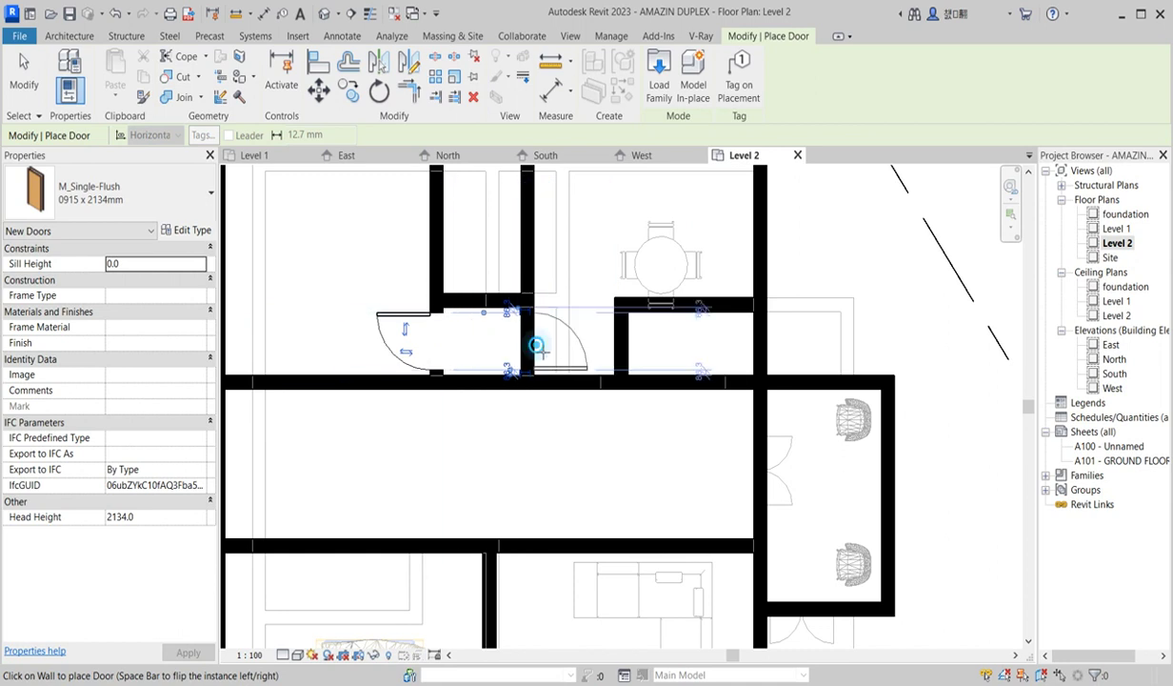
pyautogui.scroll(-3, 538, 348)
pyautogui.scroll(3, 573, 380)
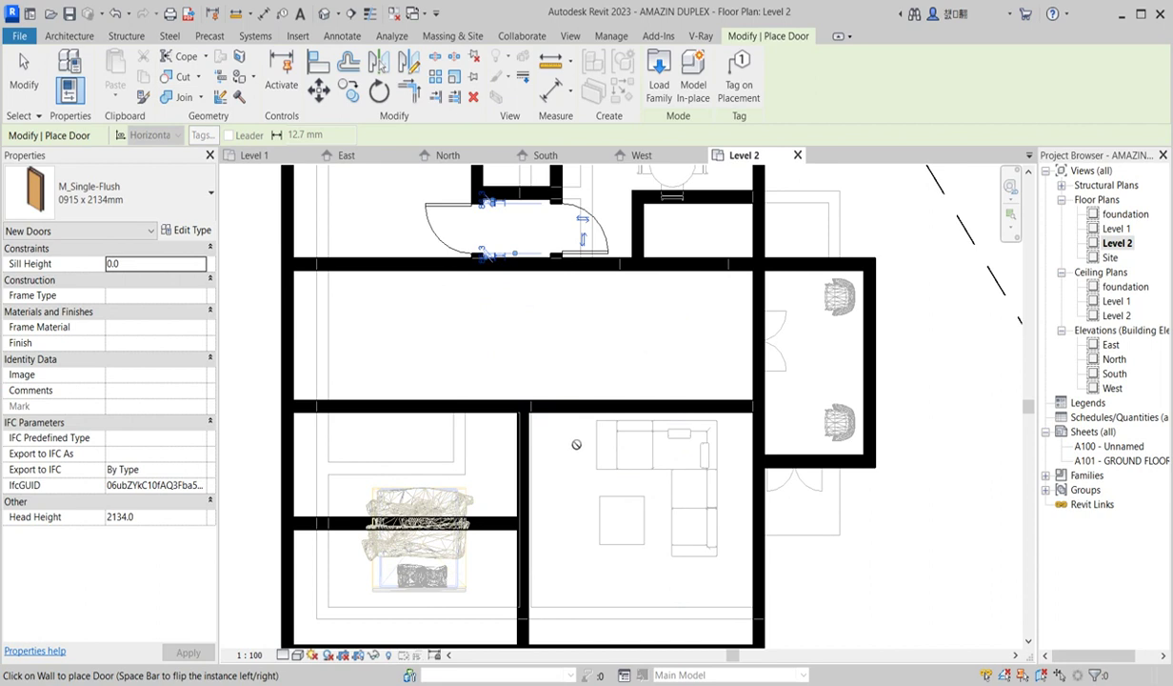
# Step: Add single-flush doors in the corridor's south wall into the southeast room and in the southwest room's east-west partition
pyautogui.click(569, 429)
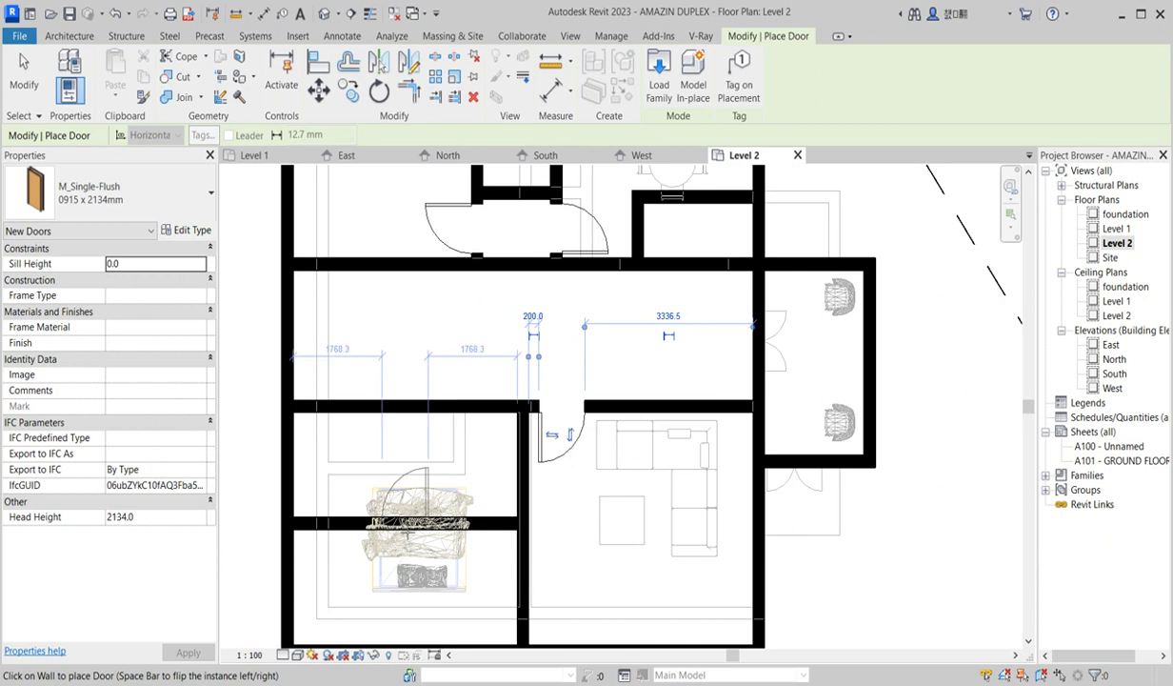
pyautogui.click(422, 538)
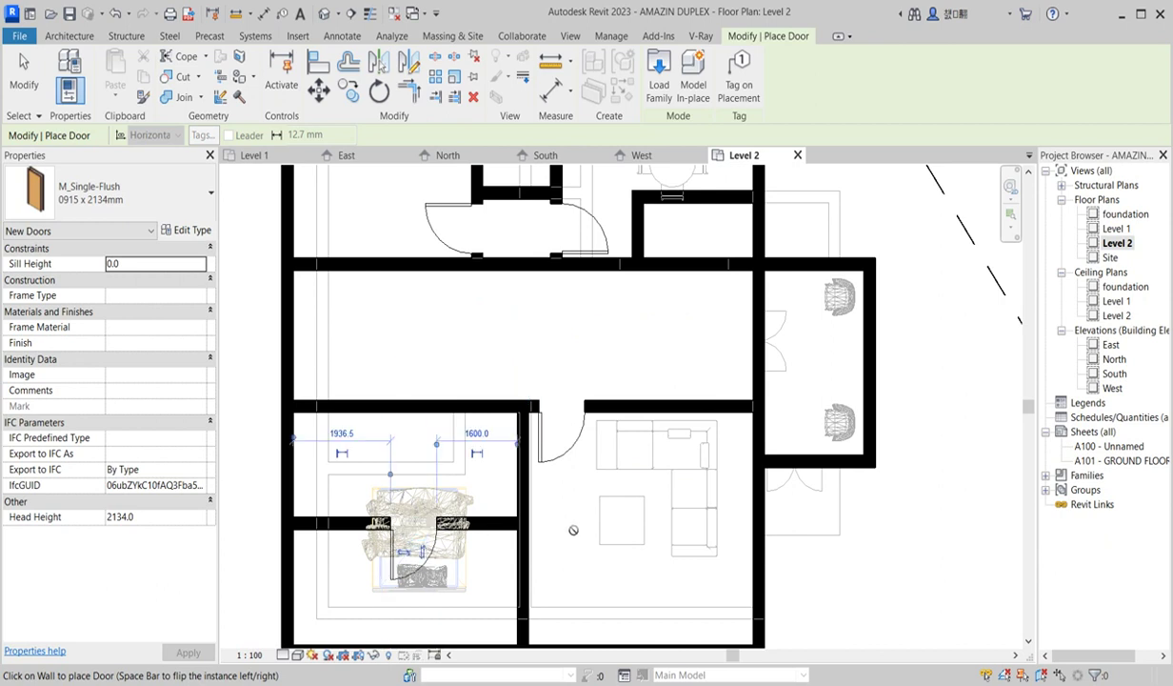
pyautogui.press('Escape')
pyautogui.press('Escape')
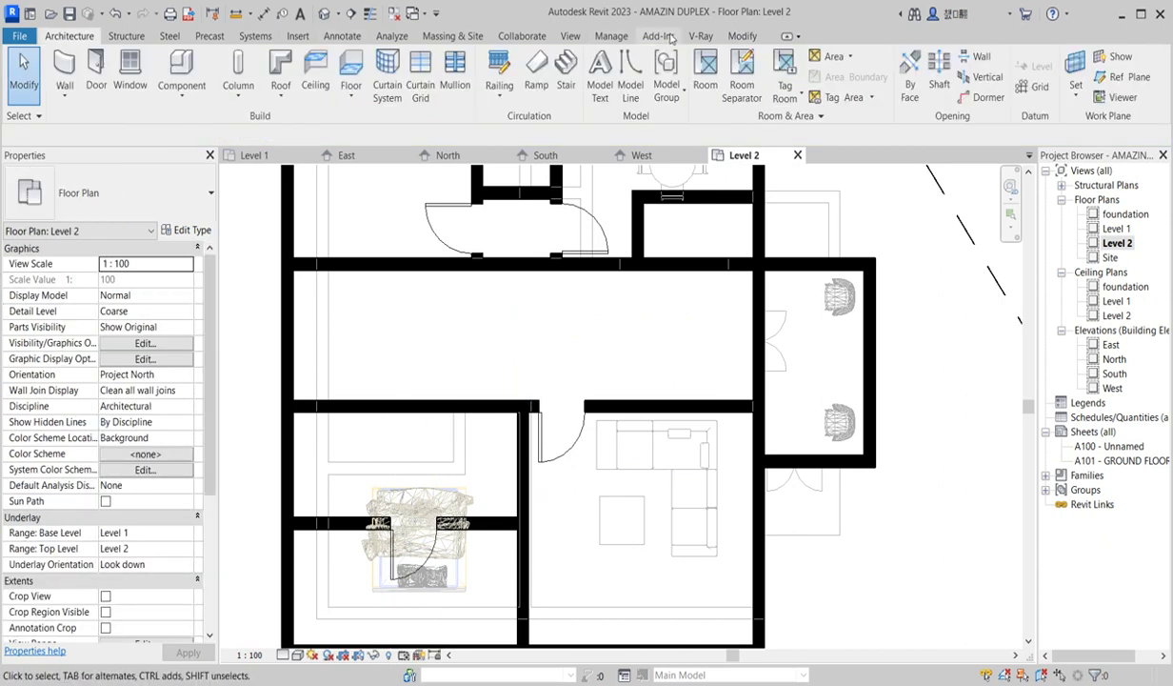
# Step: Split the wall between the two southern rooms and pull its ends apart, leaving an opening north of the southwest partition
pyautogui.click(739, 40)
pyautogui.click(437, 58)
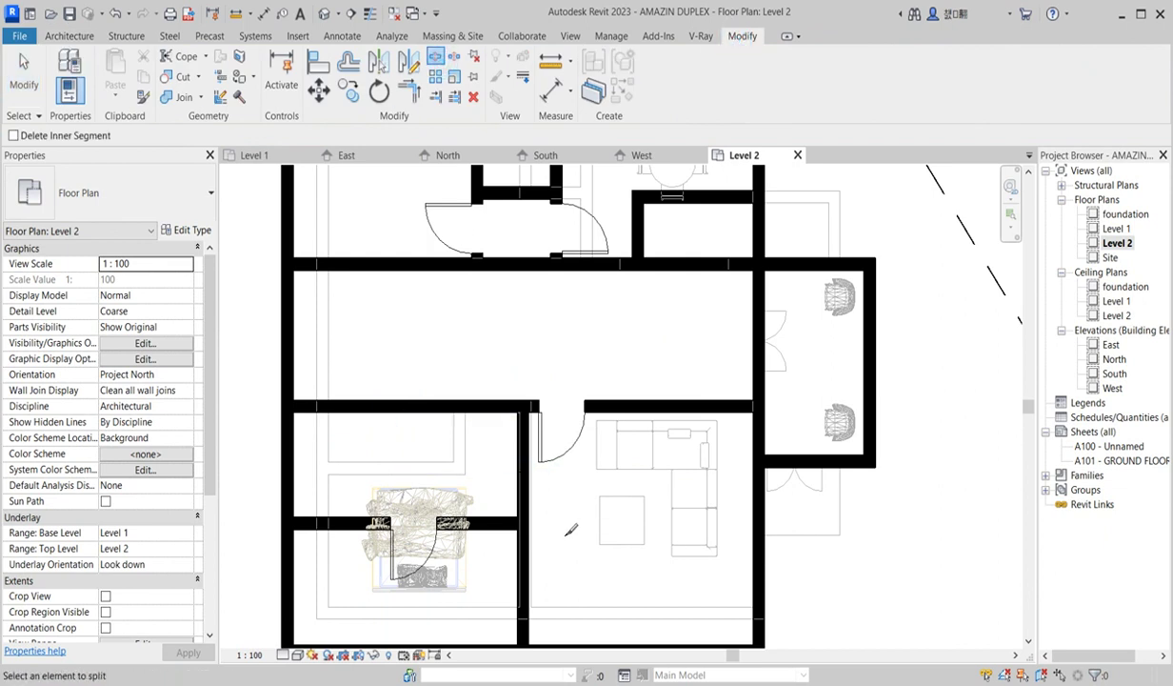
pyautogui.scroll(1, 530, 500)
pyautogui.press('Escape')
pyautogui.click(526, 496)
pyautogui.moveTo(522, 467); pyautogui.dragTo(522, 531)
pyautogui.click(526, 462)
pyautogui.moveTo(521, 464); pyautogui.dragTo(522, 449)
pyautogui.click(582, 489)
pyautogui.scroll(-2, 566, 500)
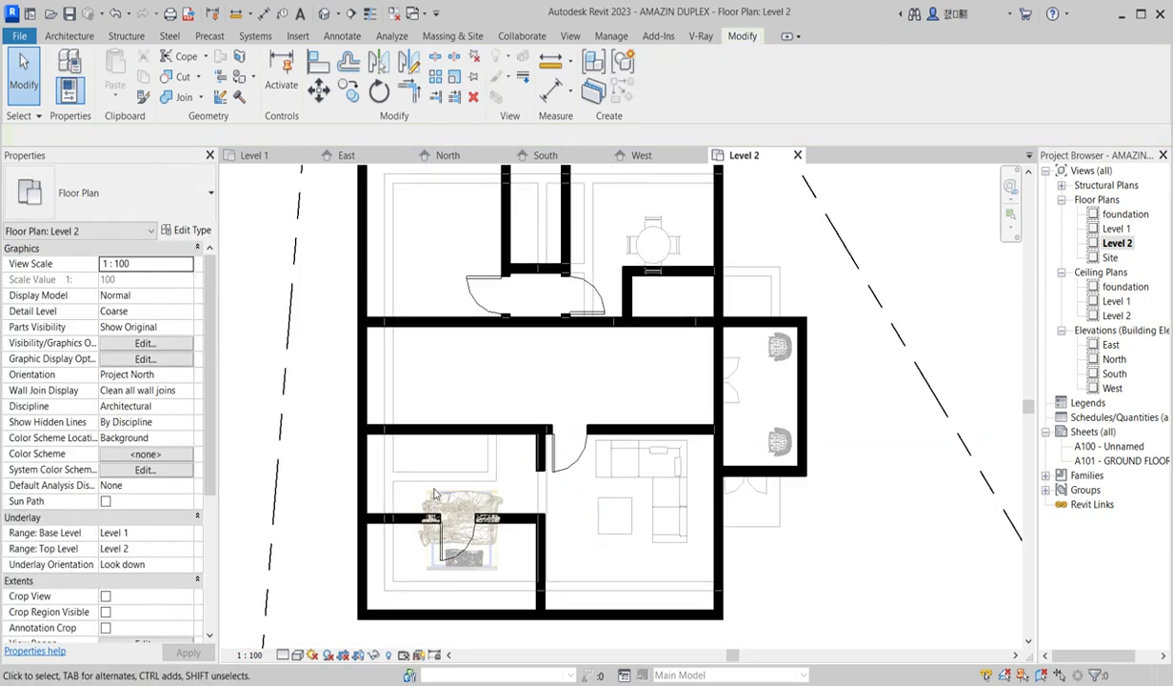
# Step: Flip the facing of the door in the southwest partition so that it swings north
pyautogui.click(469, 545)
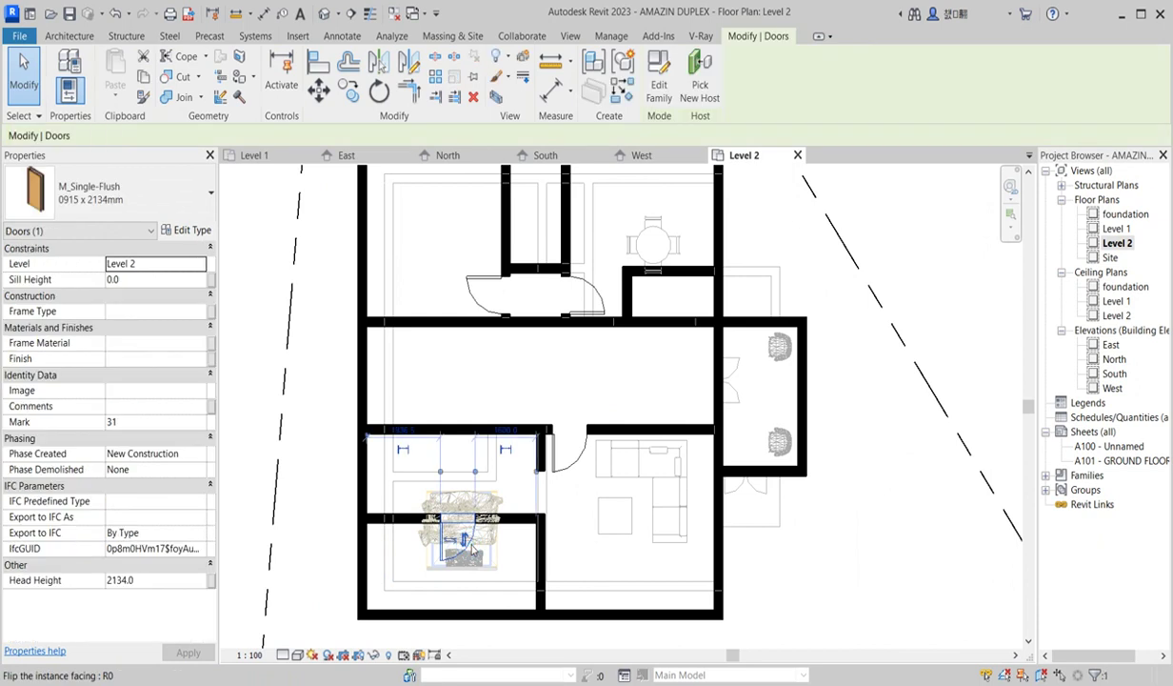
pyautogui.click(472, 541)
pyautogui.click(567, 531)
pyautogui.scroll(-1, 568, 526)
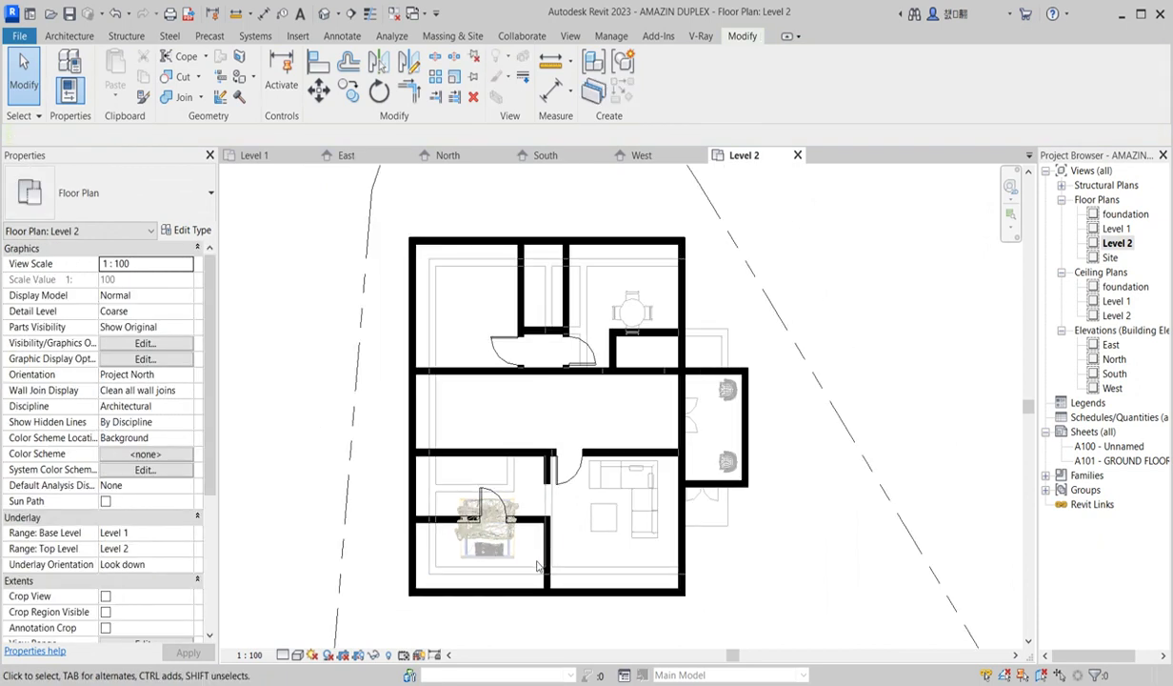
pyautogui.scroll(1, 542, 548)
pyautogui.scroll(-1, 555, 490)
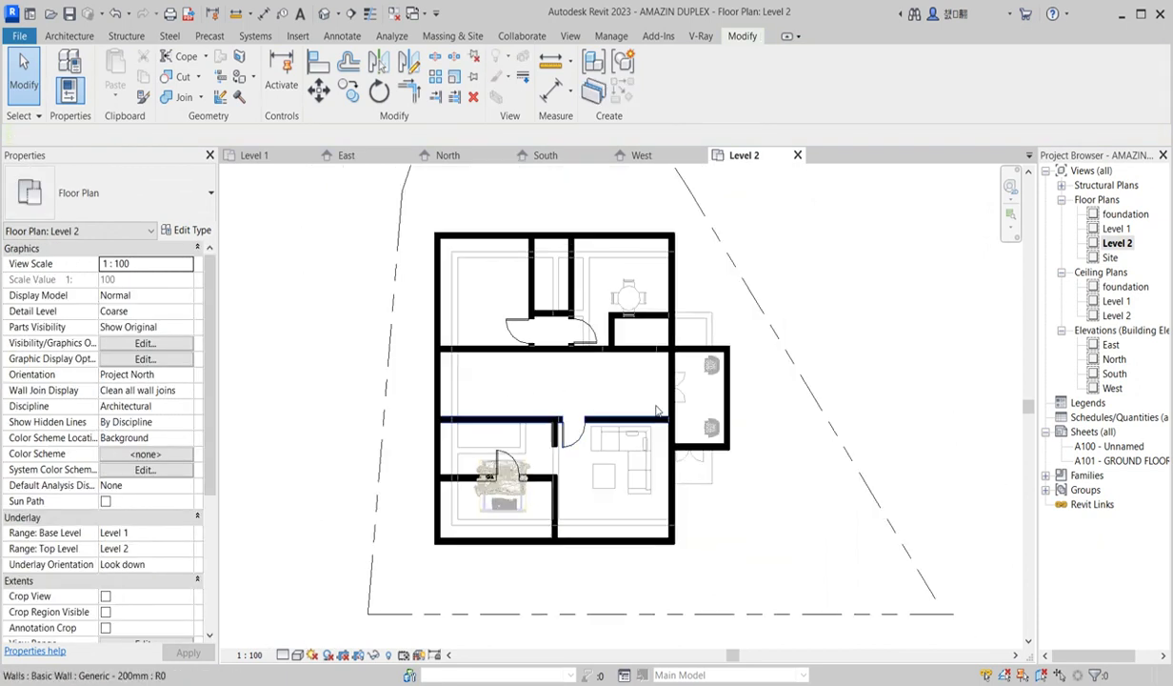
# Step: Split the main east wall 1387.5 mm south of the corridor's north wall and retract both ends, opening the corridor onto the eastern projection
pyautogui.scroll(1, 628, 476)
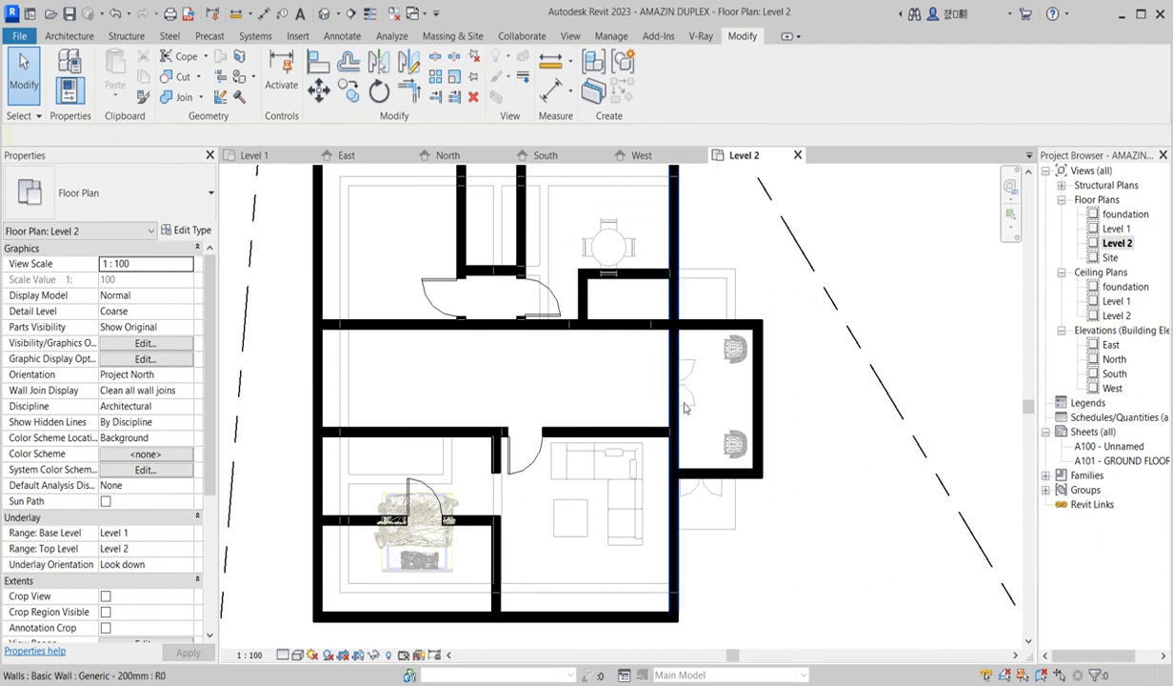
pyautogui.click(435, 59)
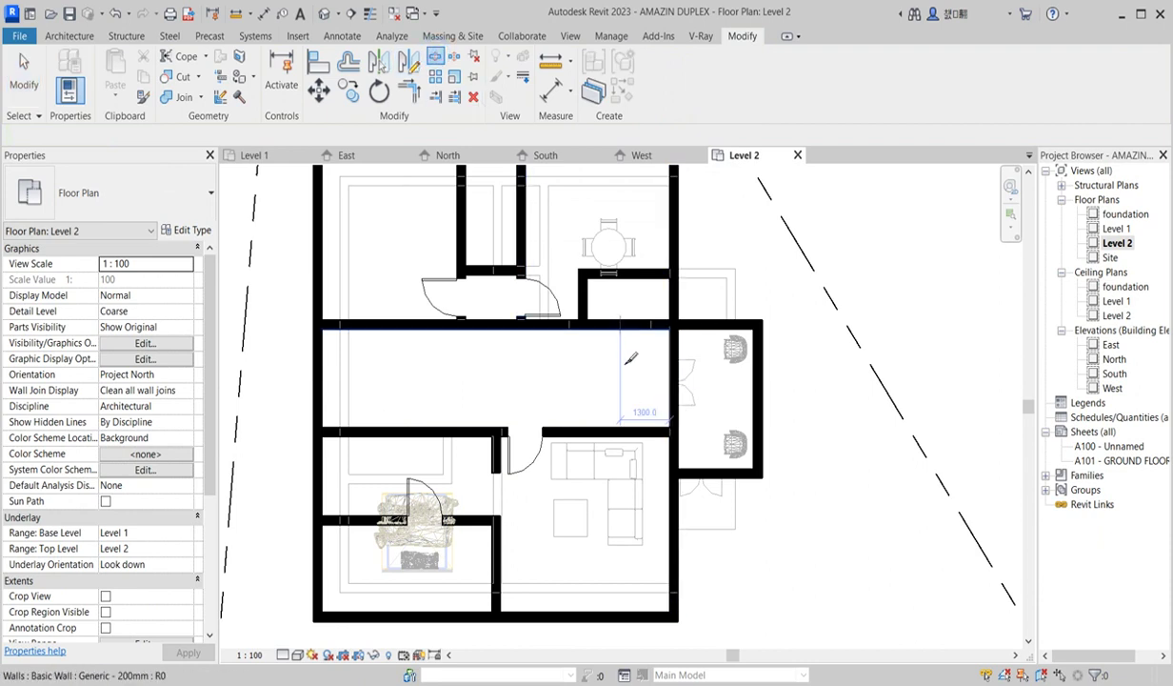
pyautogui.click(678, 386)
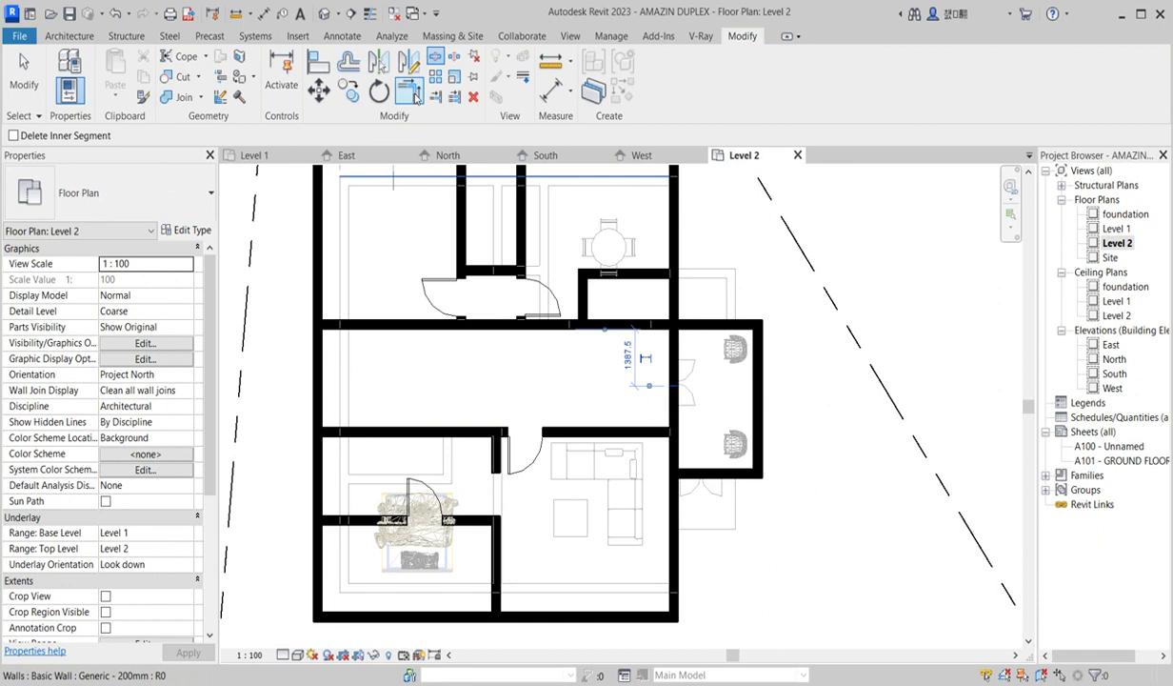
pyautogui.click(455, 96)
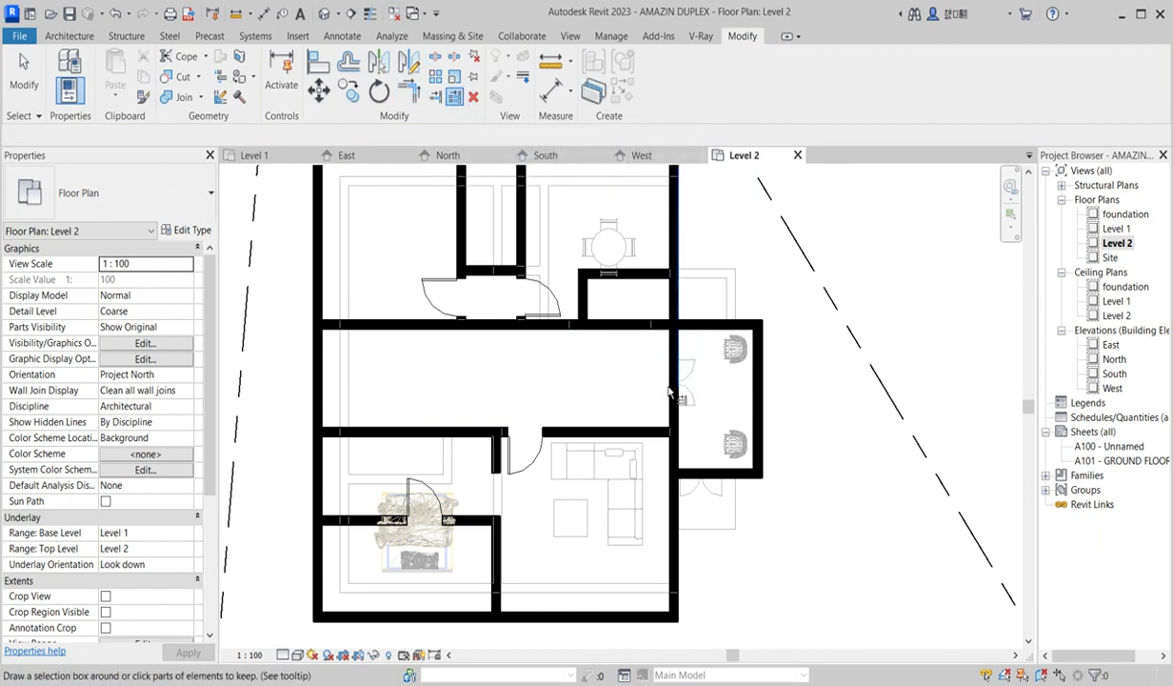
pyautogui.press('Escape')
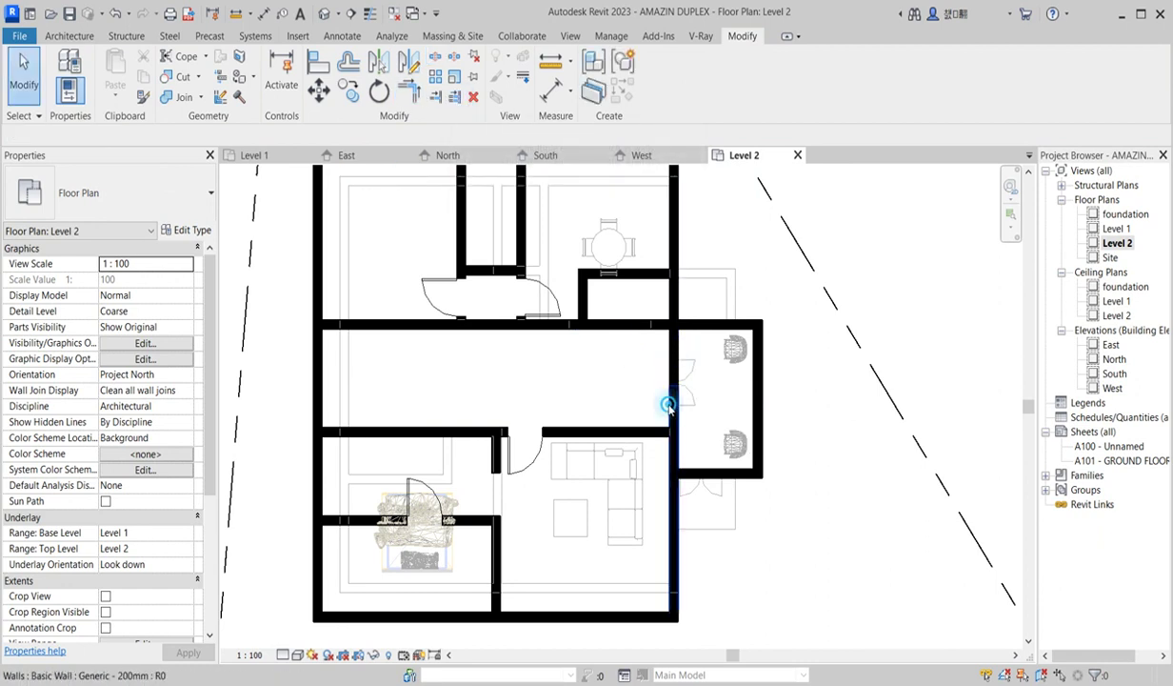
pyautogui.click(672, 387)
pyautogui.moveTo(681, 419); pyautogui.dragTo(675, 432)
pyautogui.click(674, 384)
pyautogui.moveTo(676, 387); pyautogui.dragTo(675, 326)
pyautogui.click(617, 377)
pyautogui.scroll(2, 705, 447)
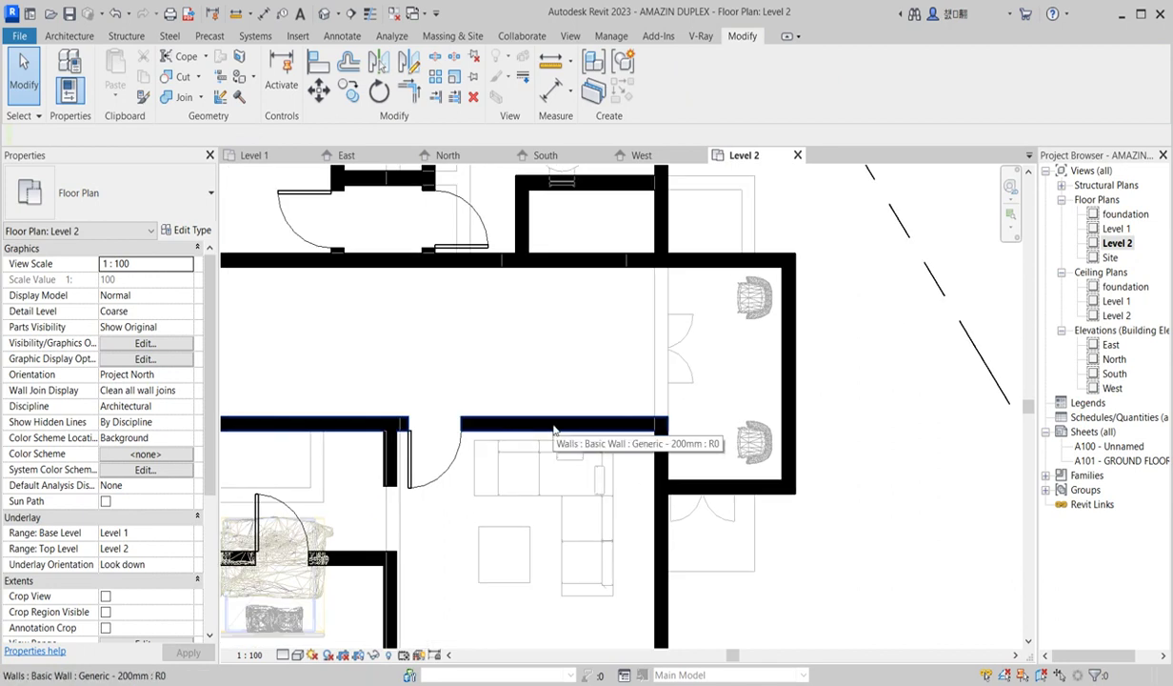
# Step: Split the corridor's south wall west of its door and shorten the eastern segment to 4364 mm, ending at the door's west edge
pyautogui.scroll(-1, 553, 430)
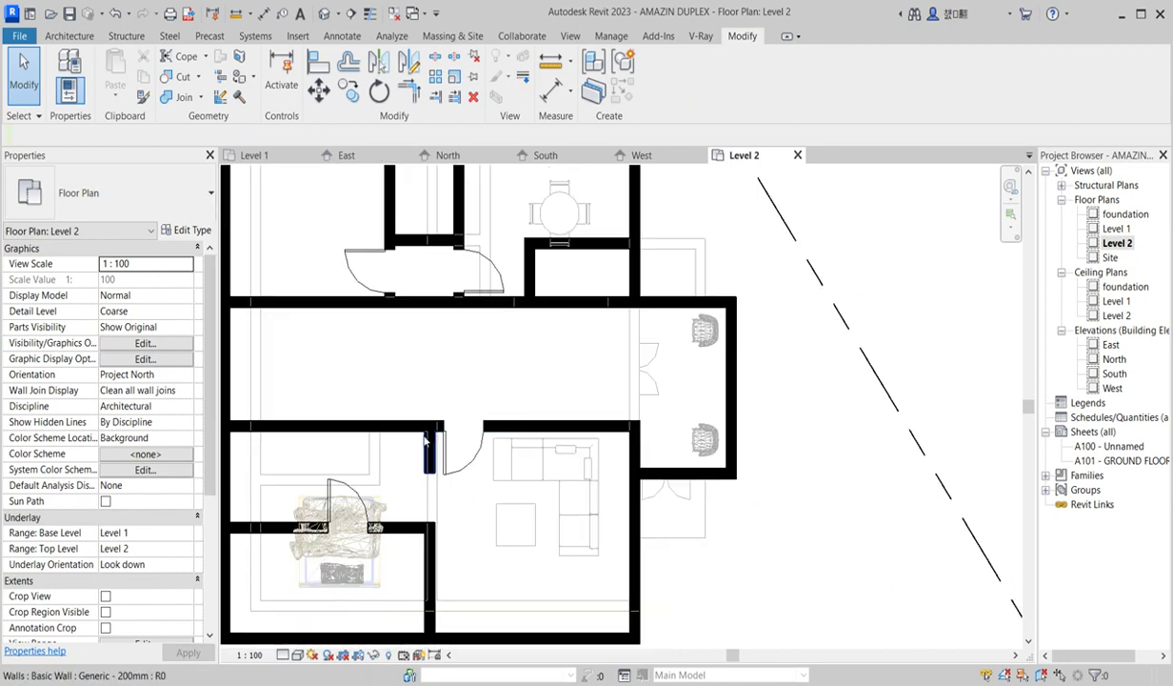
pyautogui.scroll(3, 492, 430)
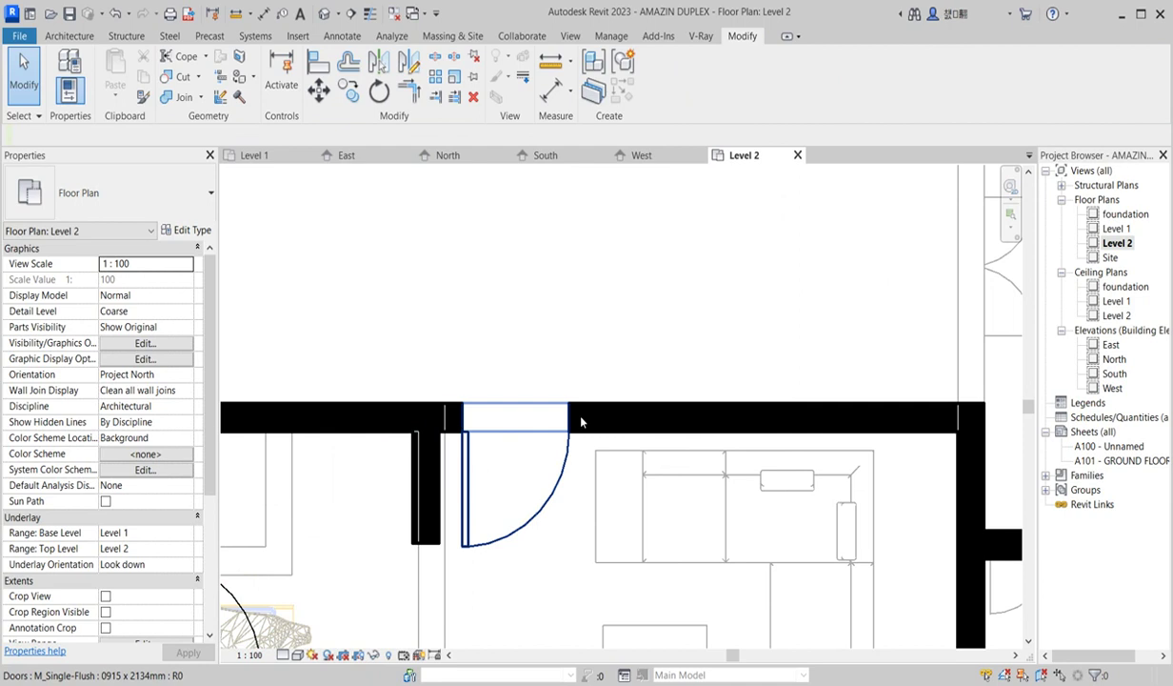
pyautogui.click(625, 419)
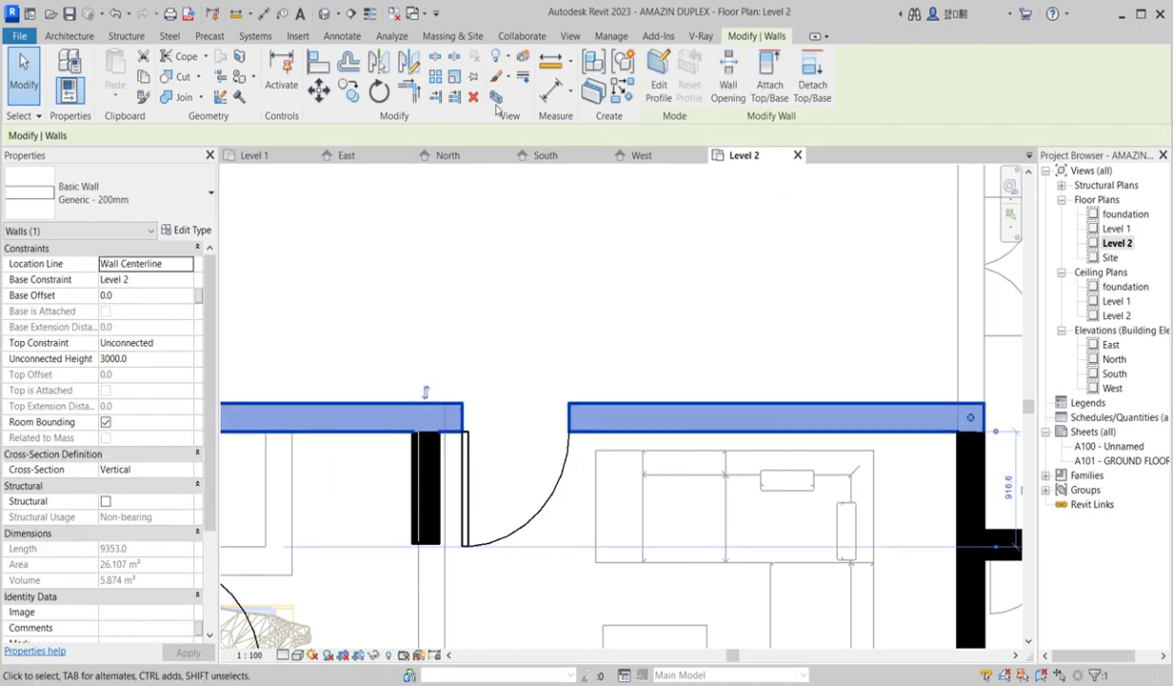
pyautogui.press('s')
pyautogui.press('l')
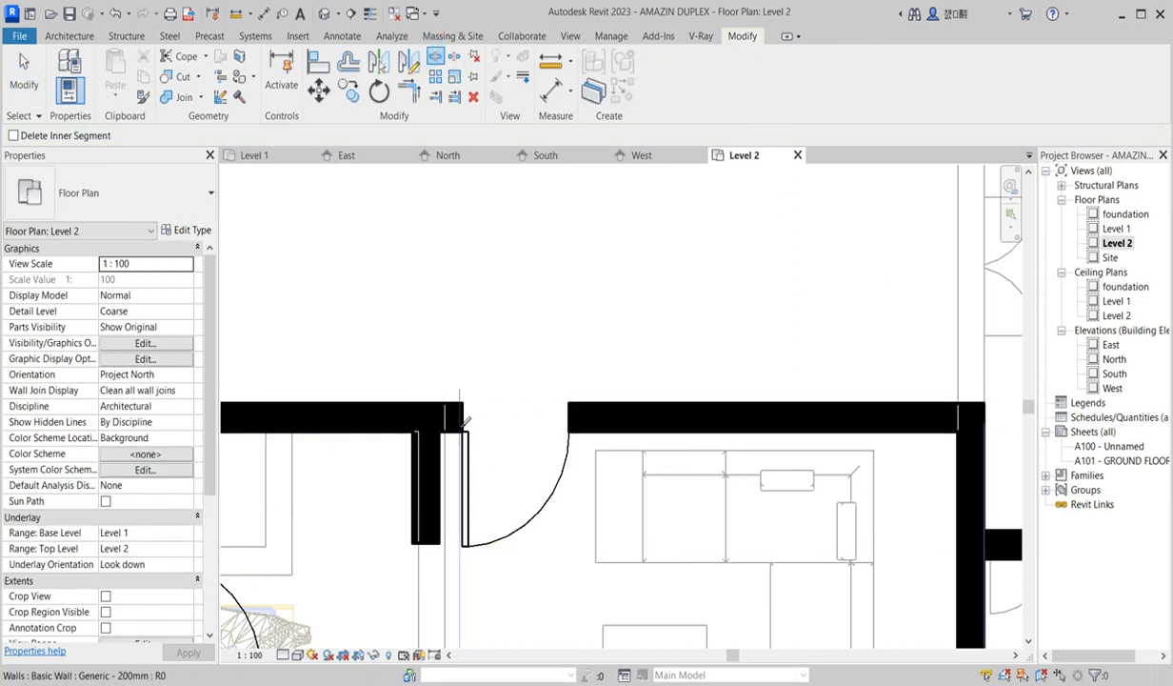
pyautogui.press('Escape')
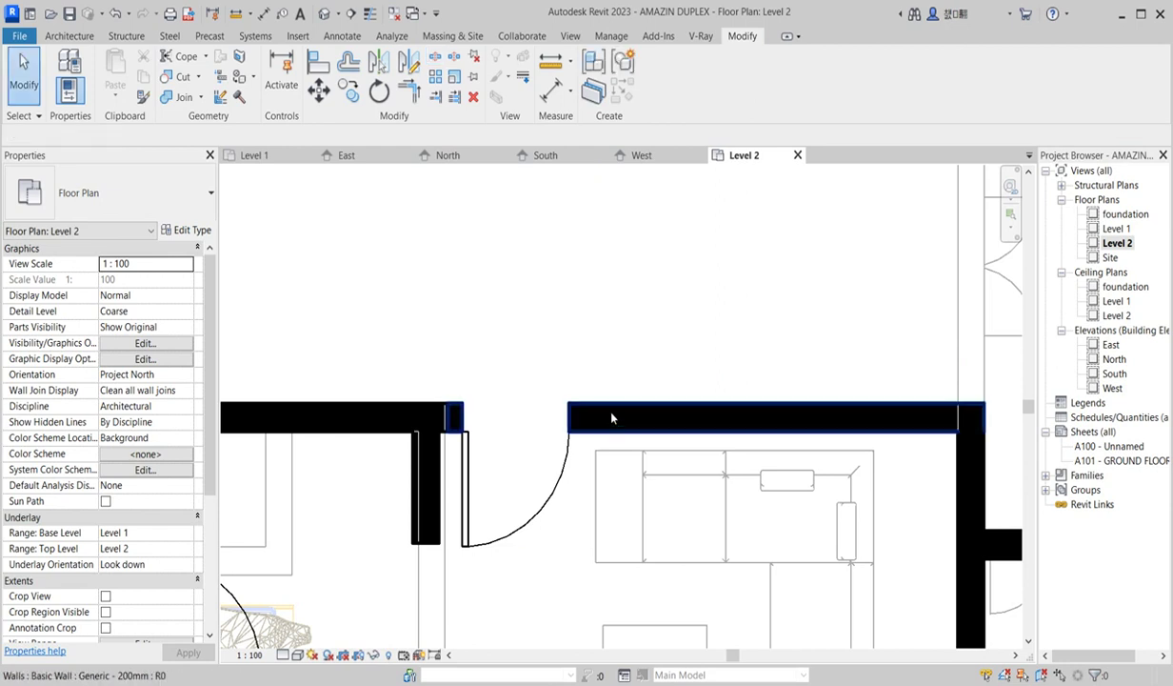
pyautogui.click(619, 423)
pyautogui.moveTo(570, 417); pyautogui.dragTo(462, 417)
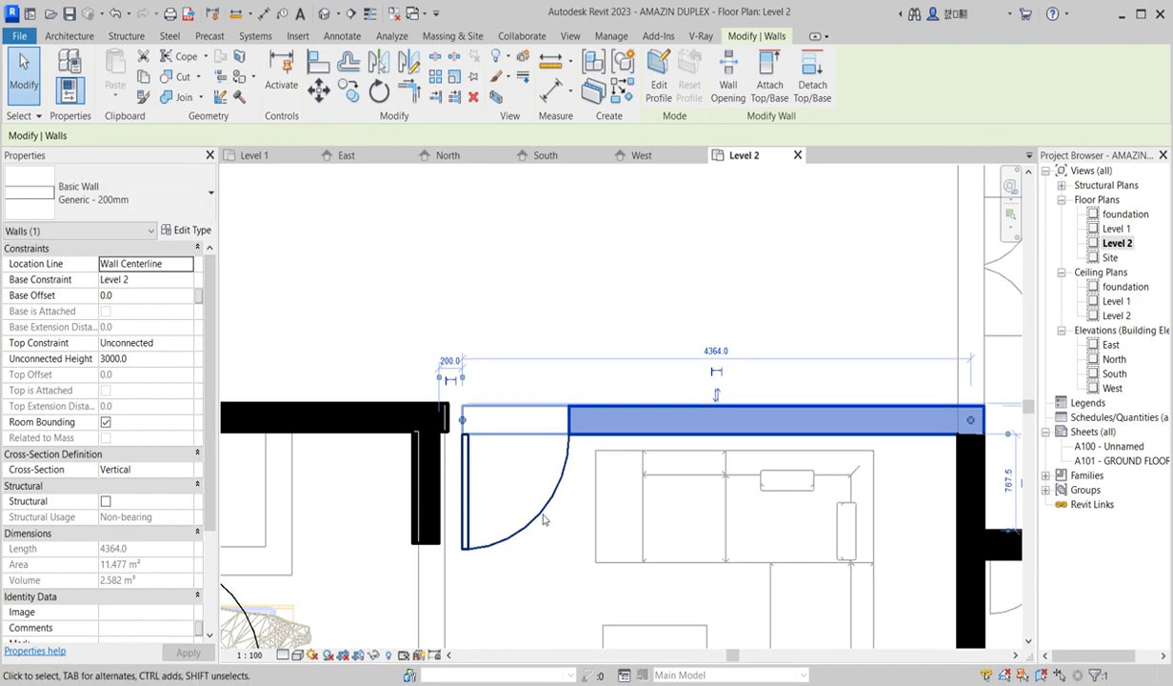
# Step: Shift the eastern segment of the corridor's south wall southward and align it with the eastern projection's south wall
pyautogui.press('Down')
pyautogui.press('Down')
pyautogui.press('Down')
pyautogui.press('Down')
pyautogui.press('Down')
pyautogui.press('Down')
pyautogui.press('Down')
pyautogui.press('Down')
pyautogui.press('Down')
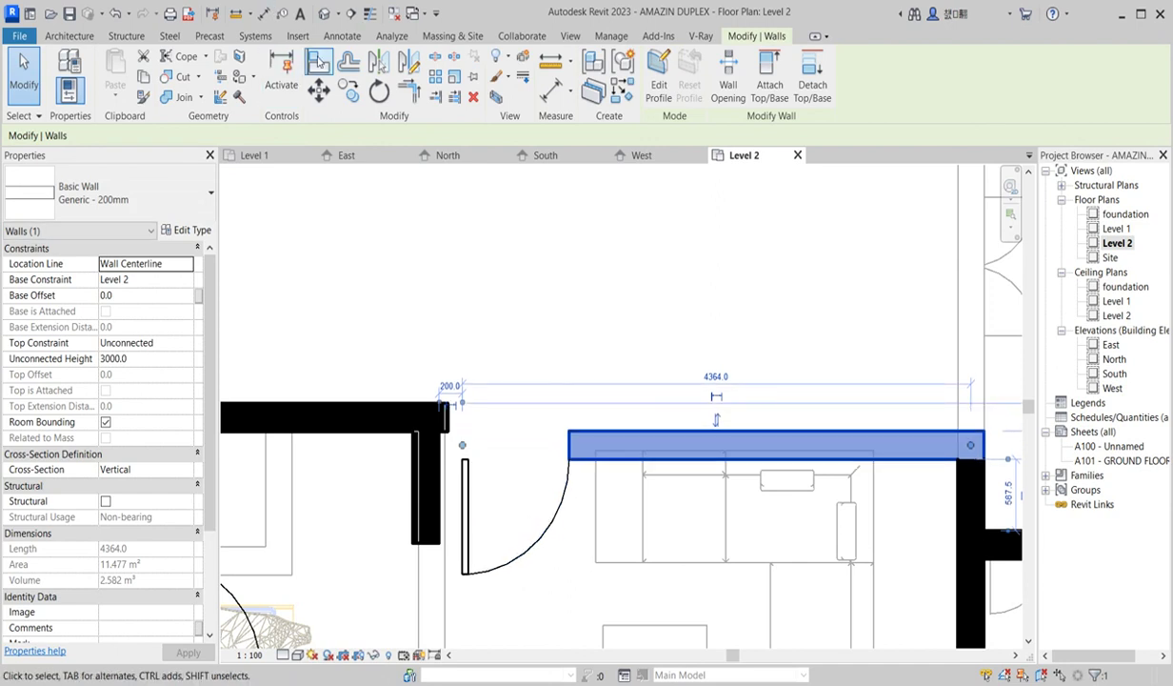
pyautogui.click(321, 63)
pyautogui.click(997, 531)
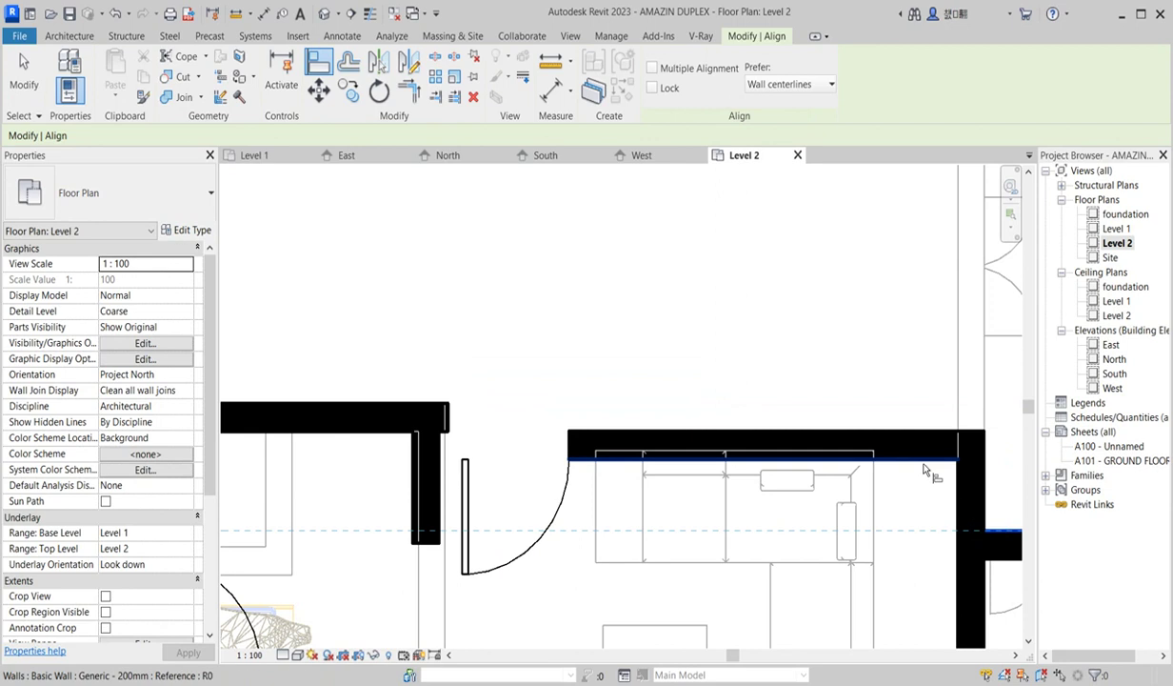
pyautogui.click(922, 464)
pyautogui.scroll(-5, 919, 448)
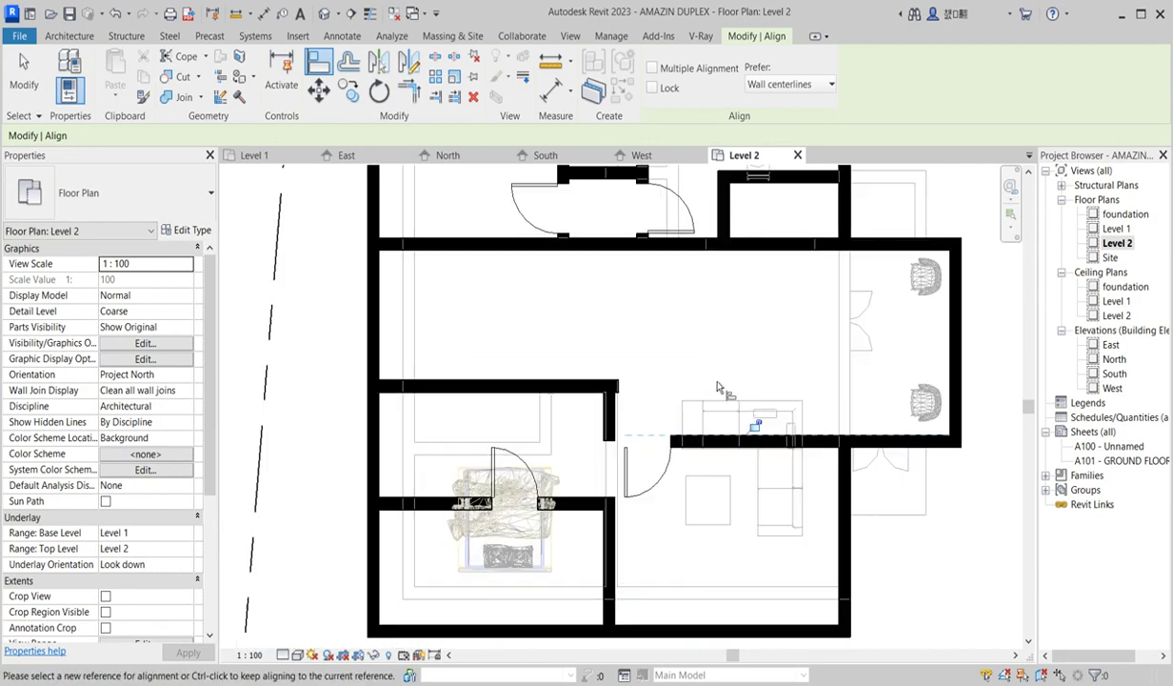
pyautogui.scroll(2, 722, 553)
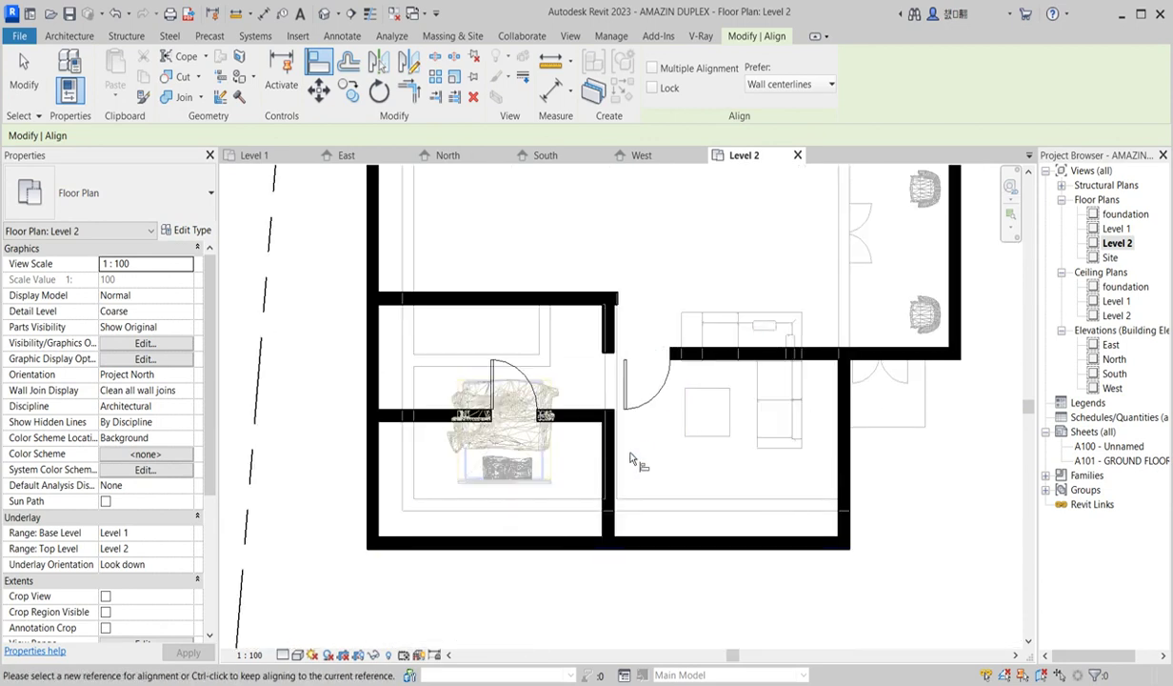
# Step: Nudge the north-south wall segment below the southwest partition westward toward the door in that partition
pyautogui.press('Escape')
pyautogui.press('Escape')
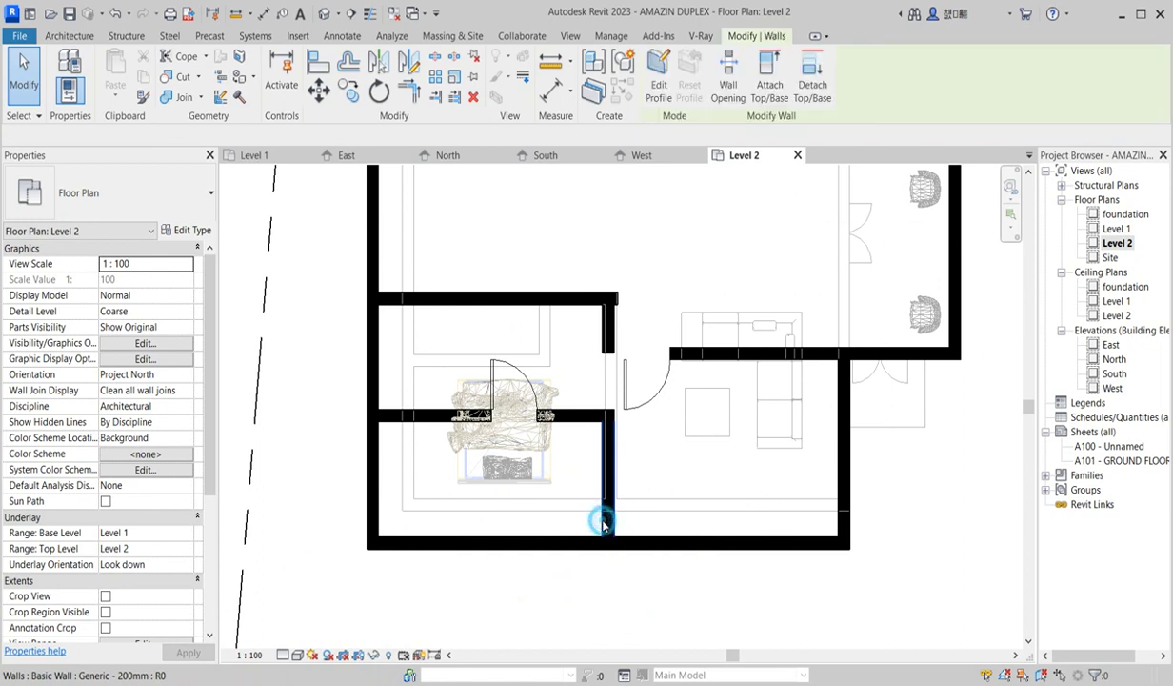
pyautogui.click(602, 524)
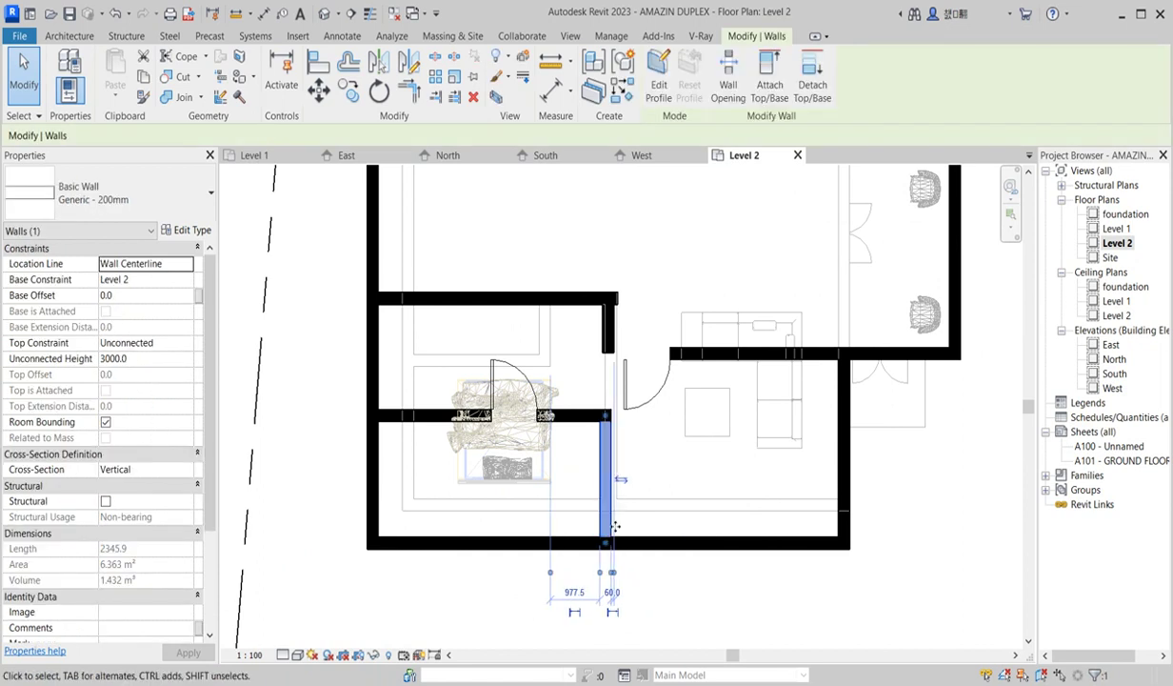
pyautogui.press('Left')
pyautogui.press('Left')
pyautogui.press('Left')
pyautogui.press('Left')
pyautogui.press('Left')
pyautogui.press('Left')
pyautogui.press('Left')
pyautogui.press('Left')
pyautogui.press('Left')
pyautogui.press('Left')
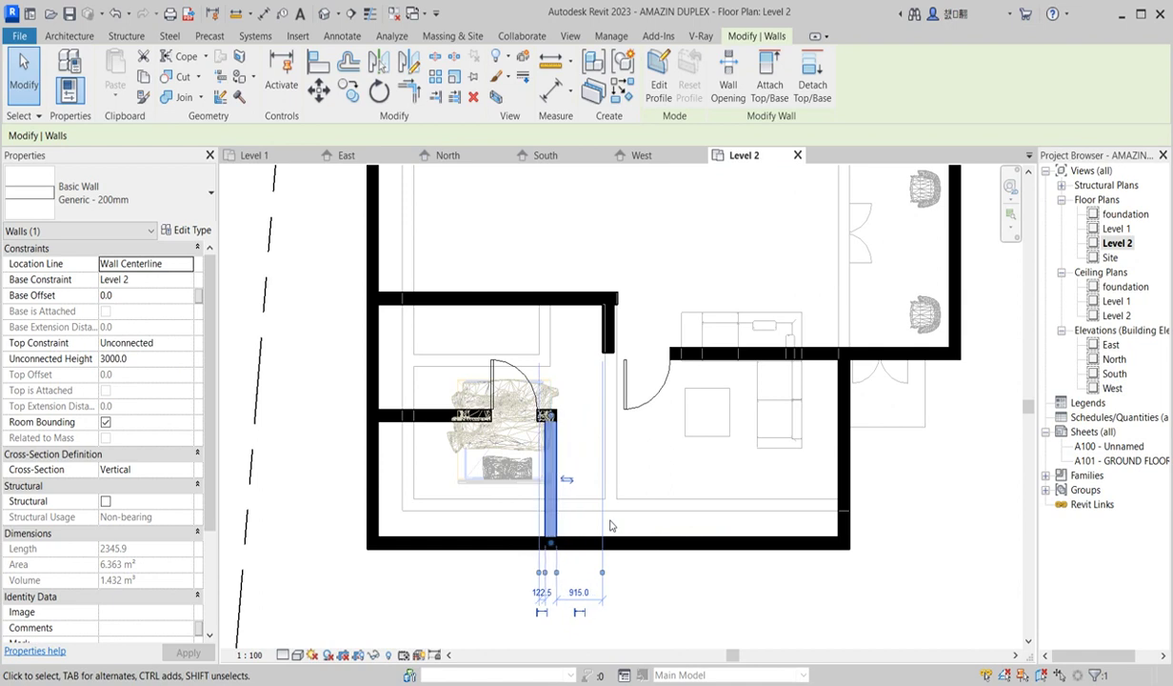
pyautogui.press('Left')
pyautogui.press('Left')
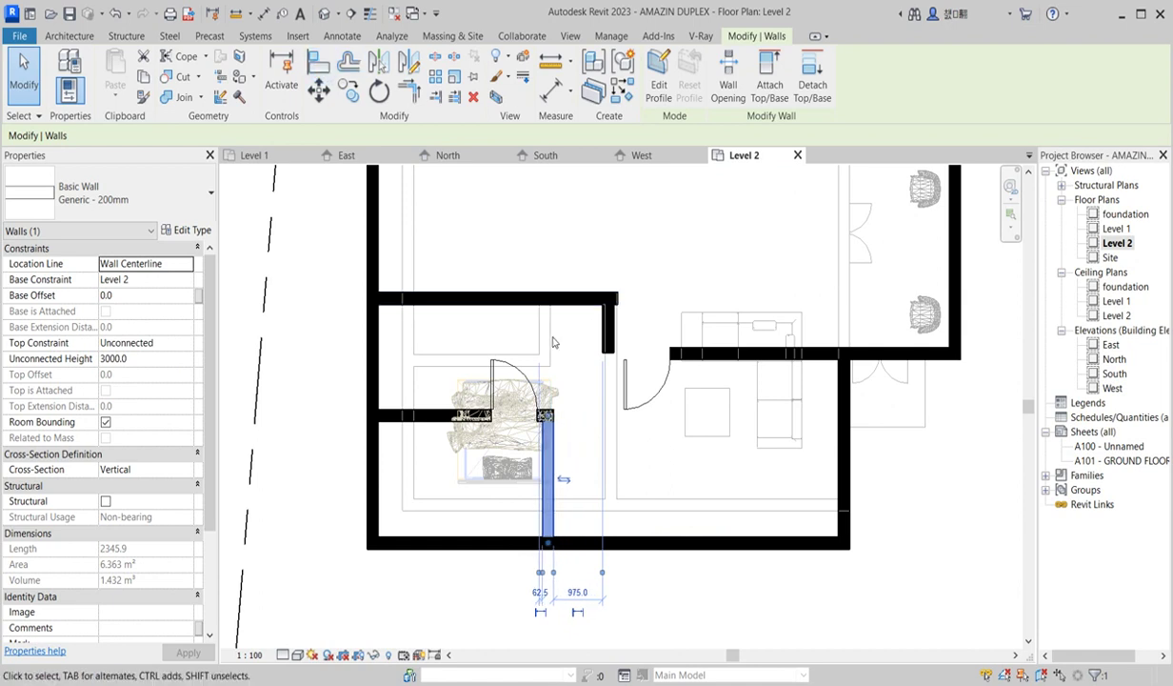
# Step: Align the shifted wall and the short stub north of the opening with the underlay's vertical wall line near the southwest door
pyautogui.press('a')
pyautogui.press('l')
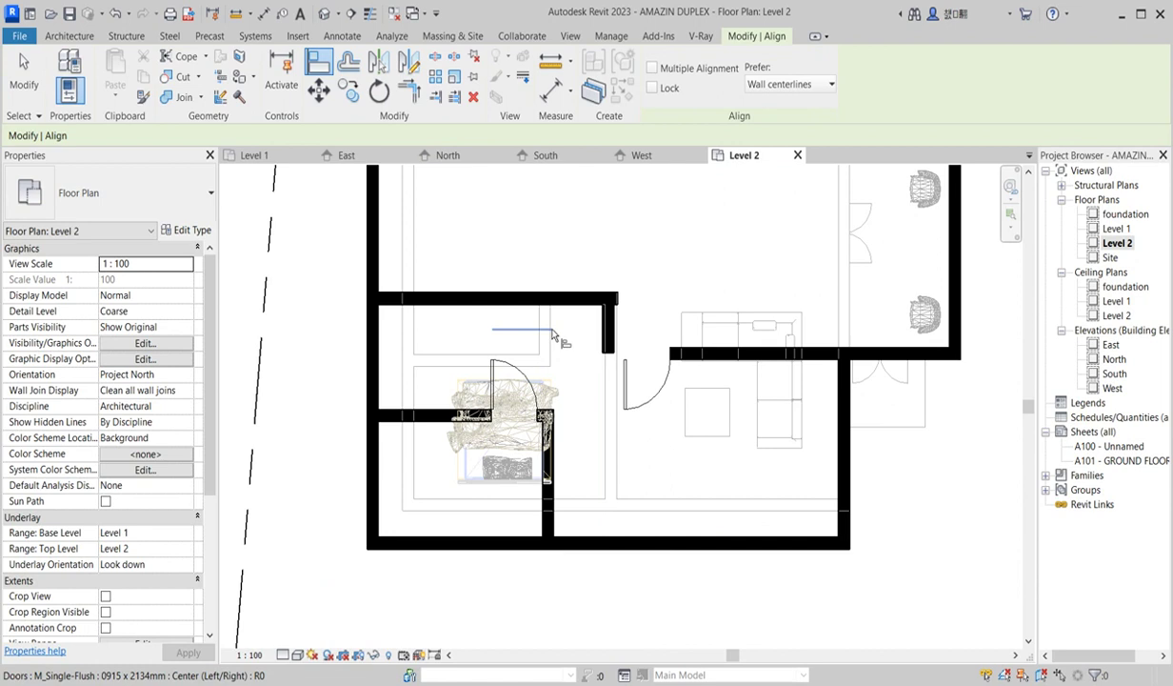
pyautogui.click(551, 344)
pyautogui.click(543, 500)
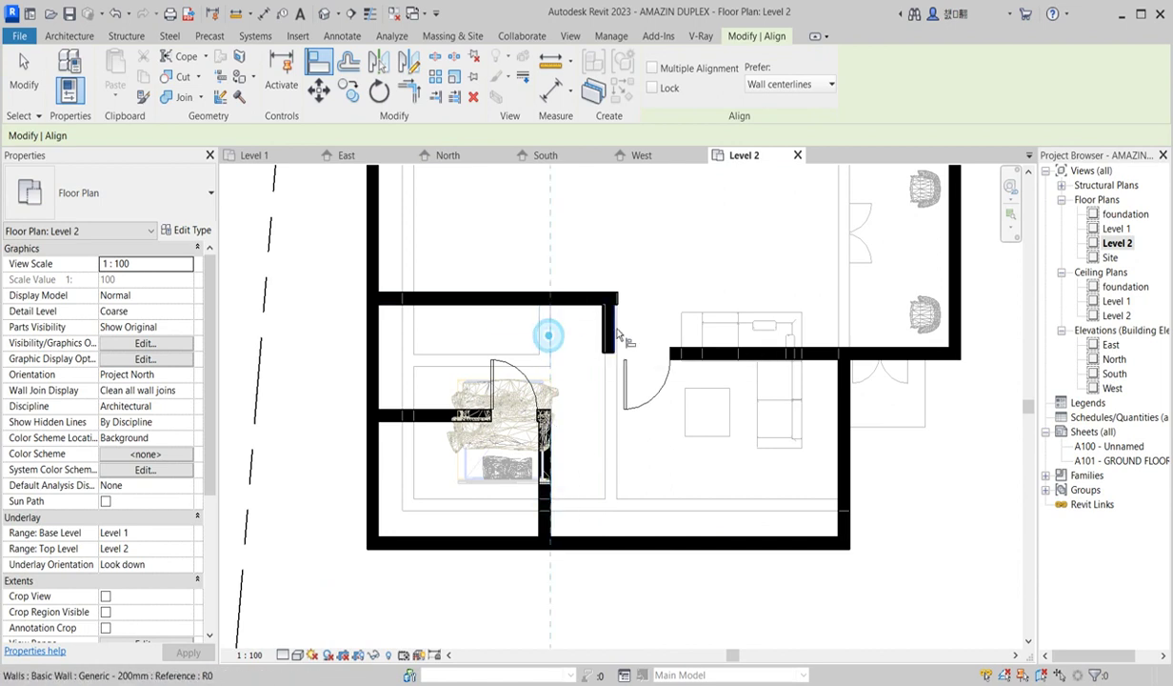
pyautogui.click(539, 326)
pyautogui.scroll(-1, 657, 331)
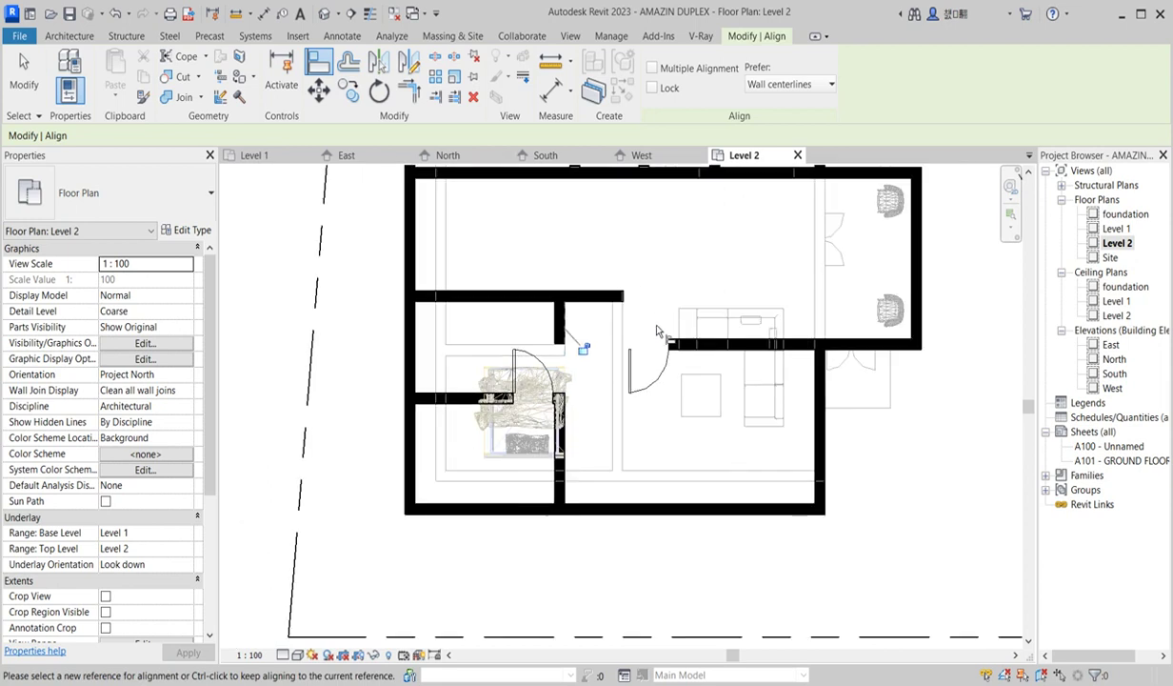
pyautogui.scroll(3, 602, 324)
pyautogui.press('Escape')
pyautogui.press('Escape')
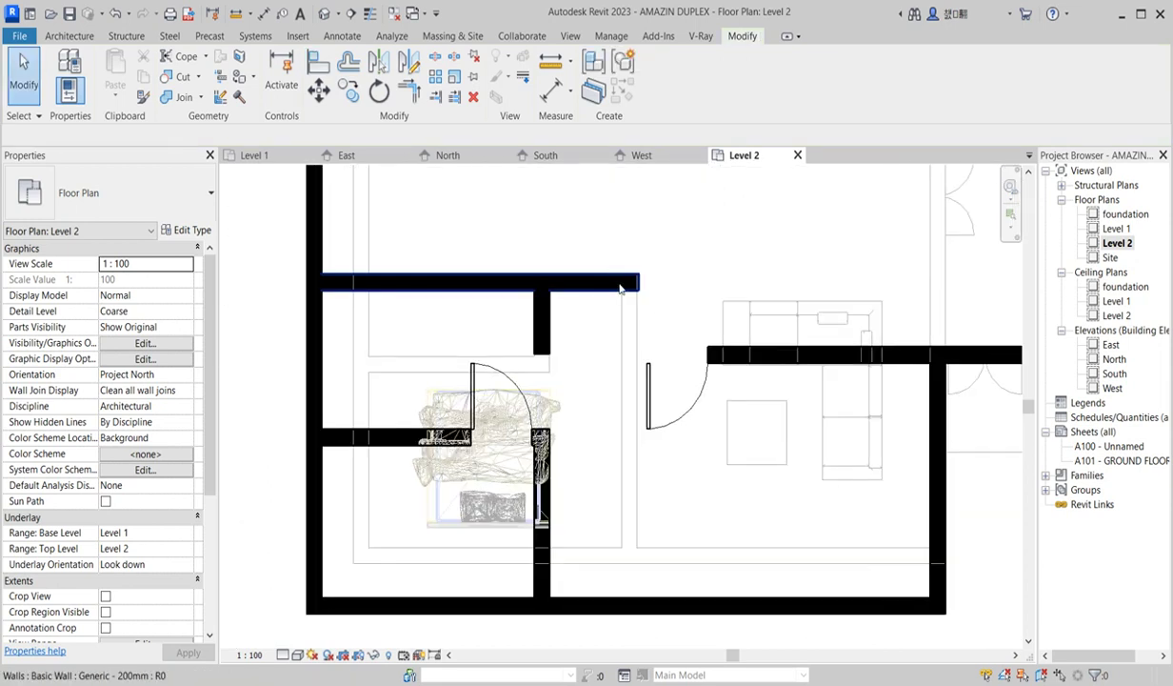
# Step: Draw a Generic - 200mm wall about 1142 mm long southward from the east end of the corridor's western south wall
pyautogui.click(622, 284)
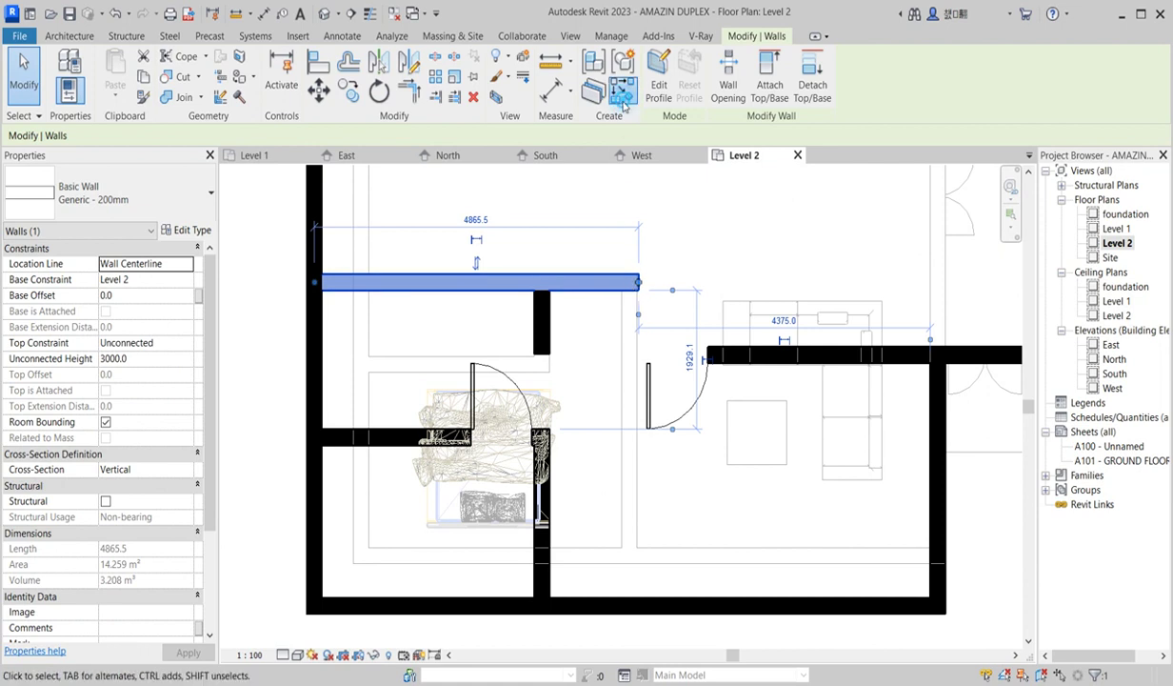
pyautogui.click(619, 91)
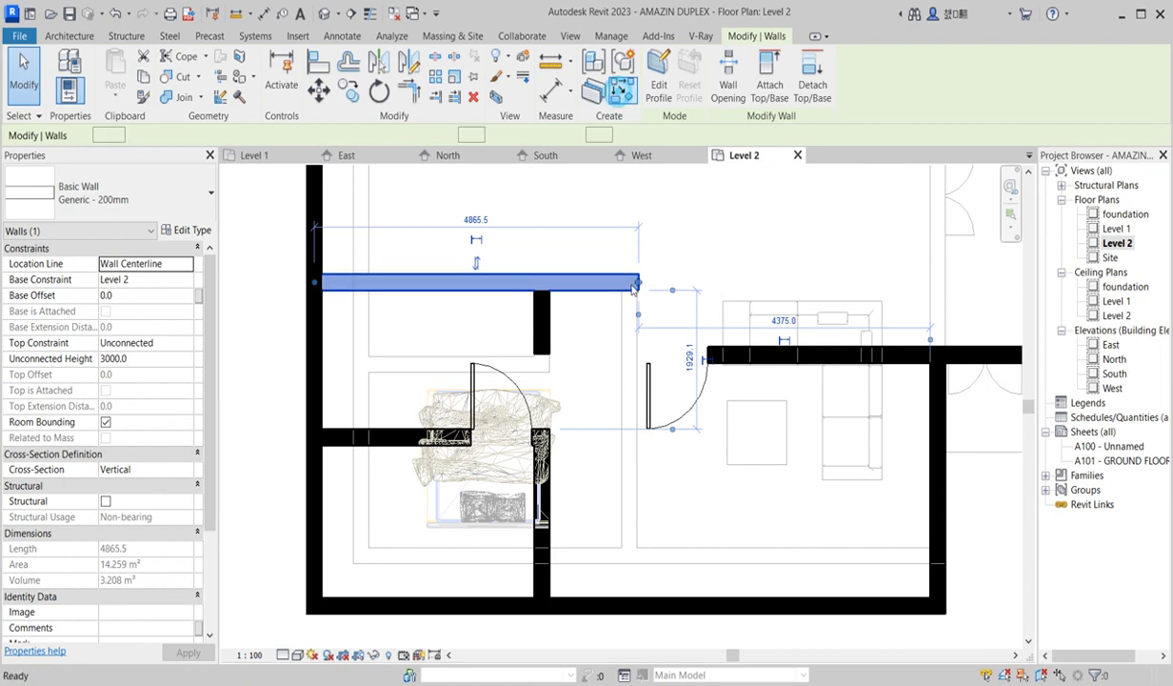
pyautogui.click(629, 282)
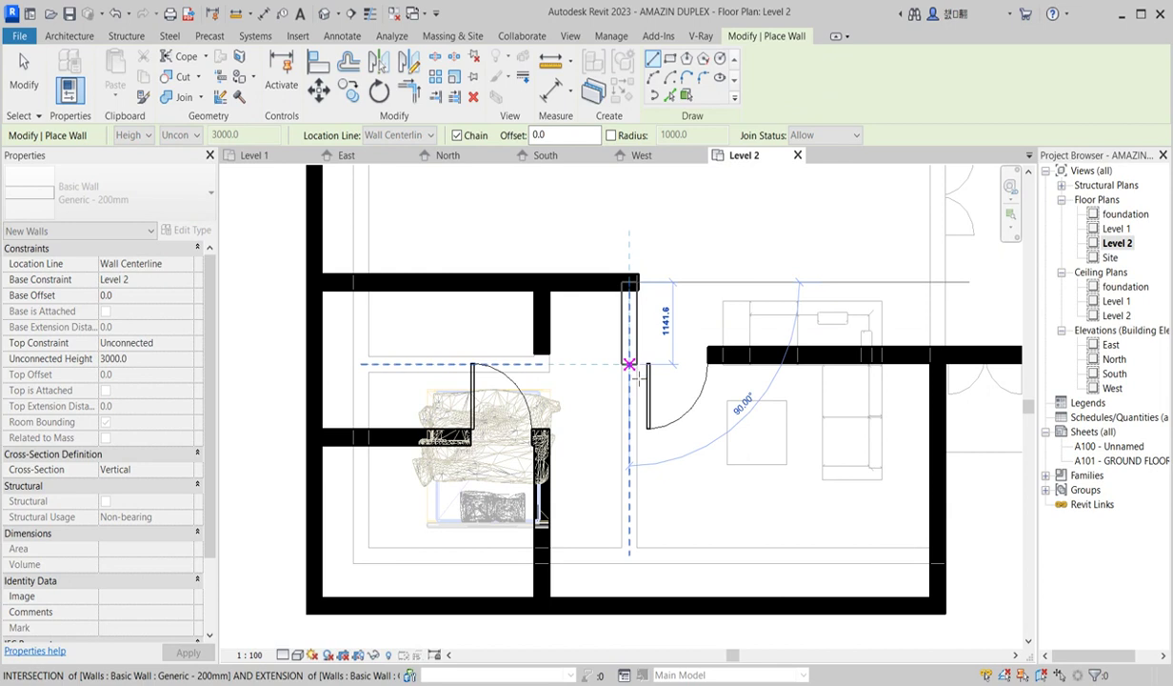
pyautogui.click(630, 367)
pyautogui.press('Escape')
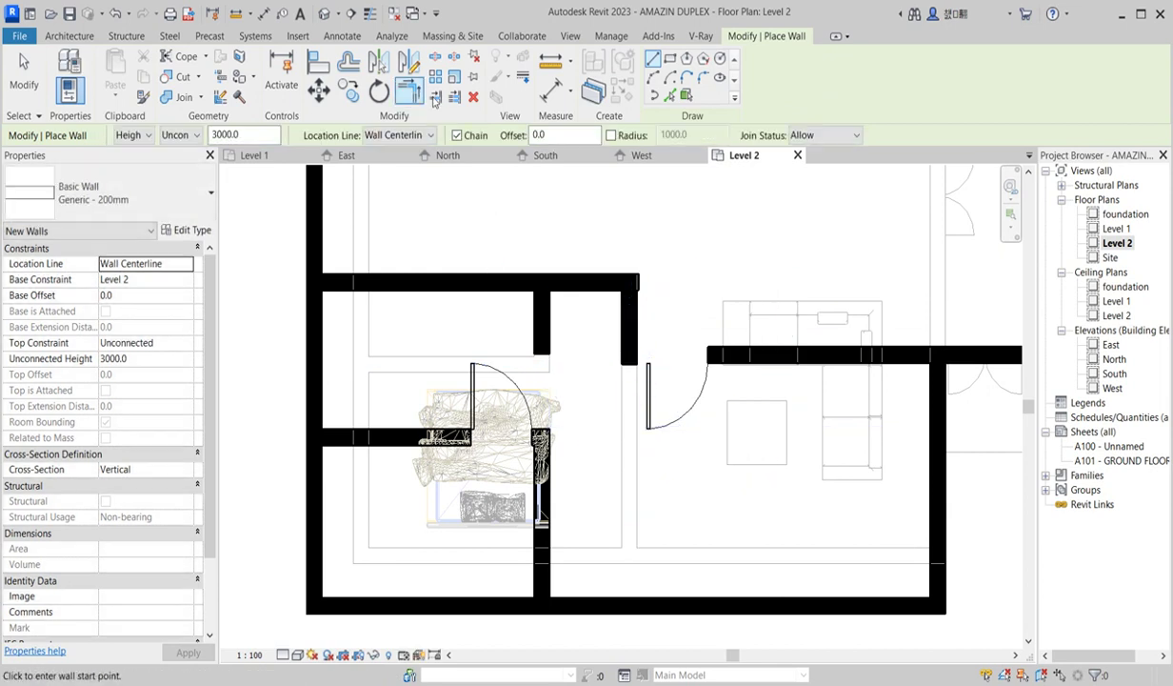
# Step: Trim/extend the eastern segment of the corridor's south wall to a corner with the new stub wall
pyautogui.click(409, 90)
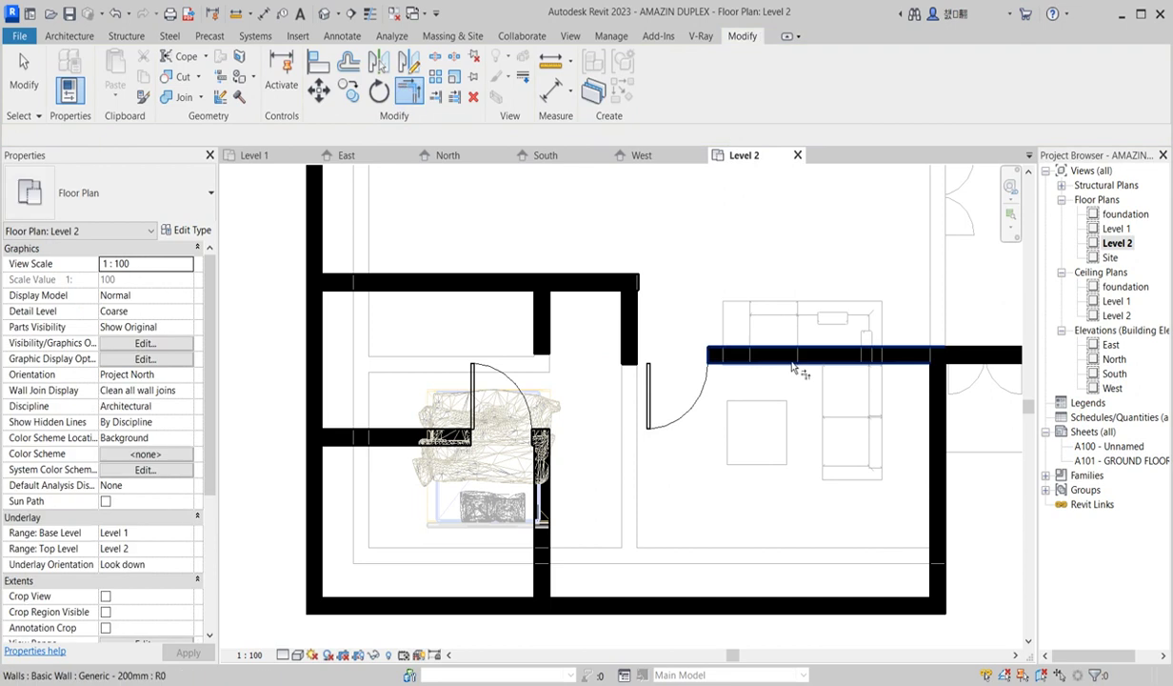
pyautogui.click(769, 356)
pyautogui.click(630, 329)
pyautogui.press('Escape')
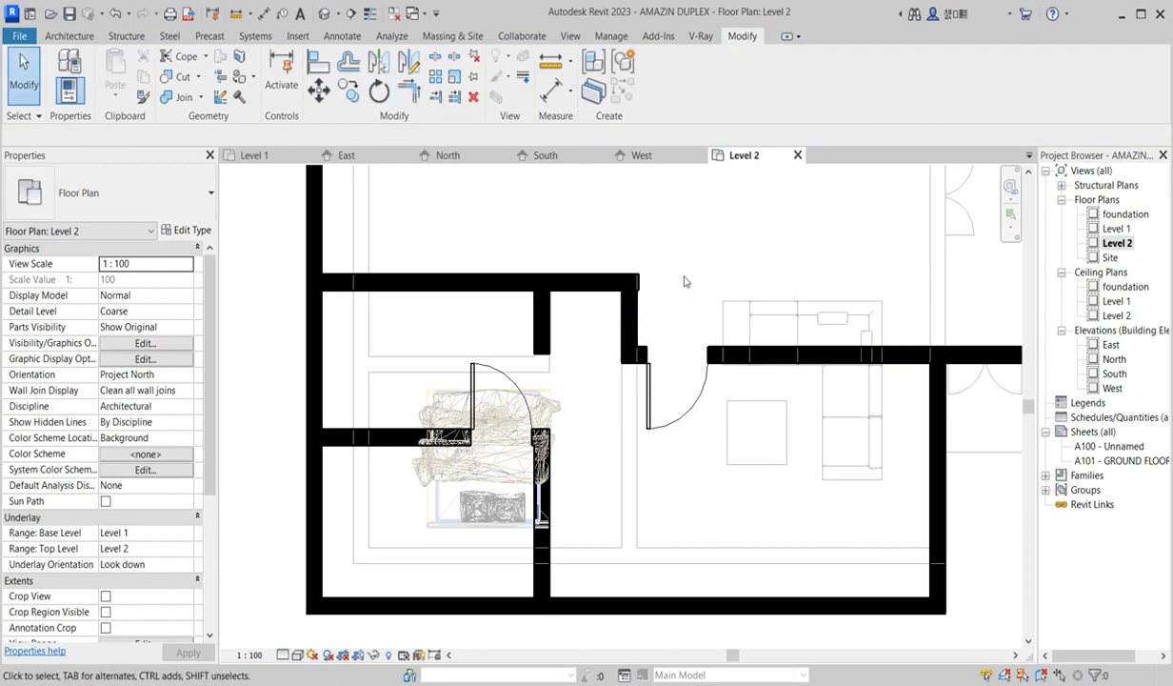
# Step: Align the west edge of the southeast room's door with the east face of the new stub wall
pyautogui.scroll(-3, 692, 291)
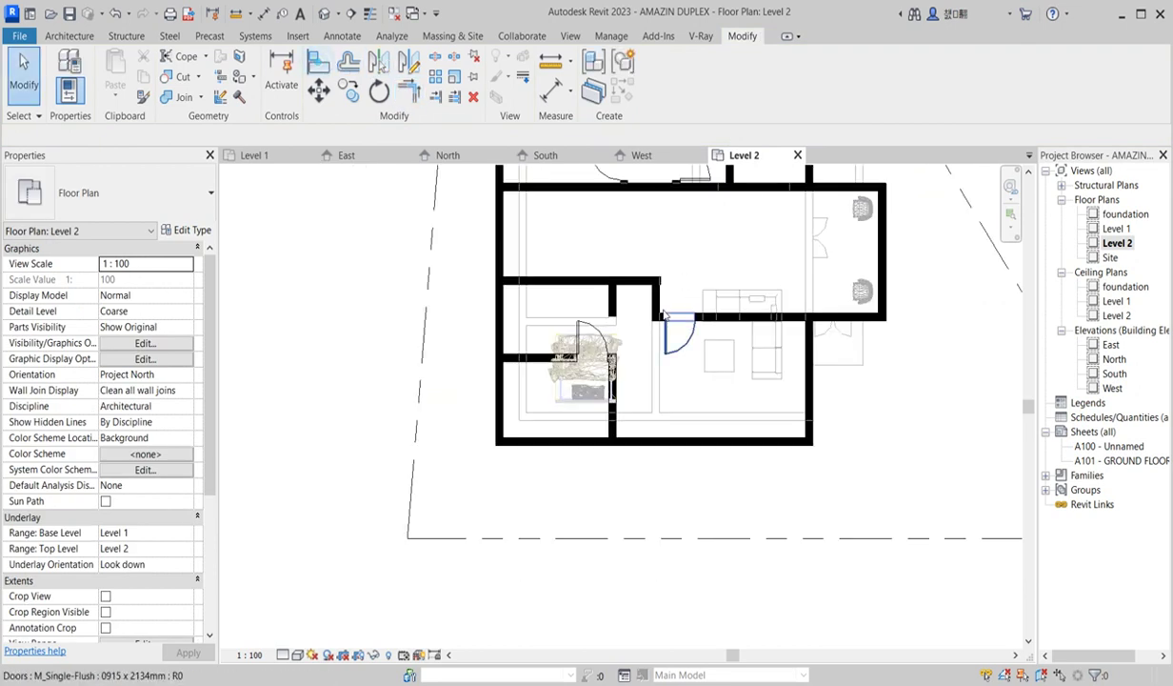
pyautogui.scroll(2, 664, 296)
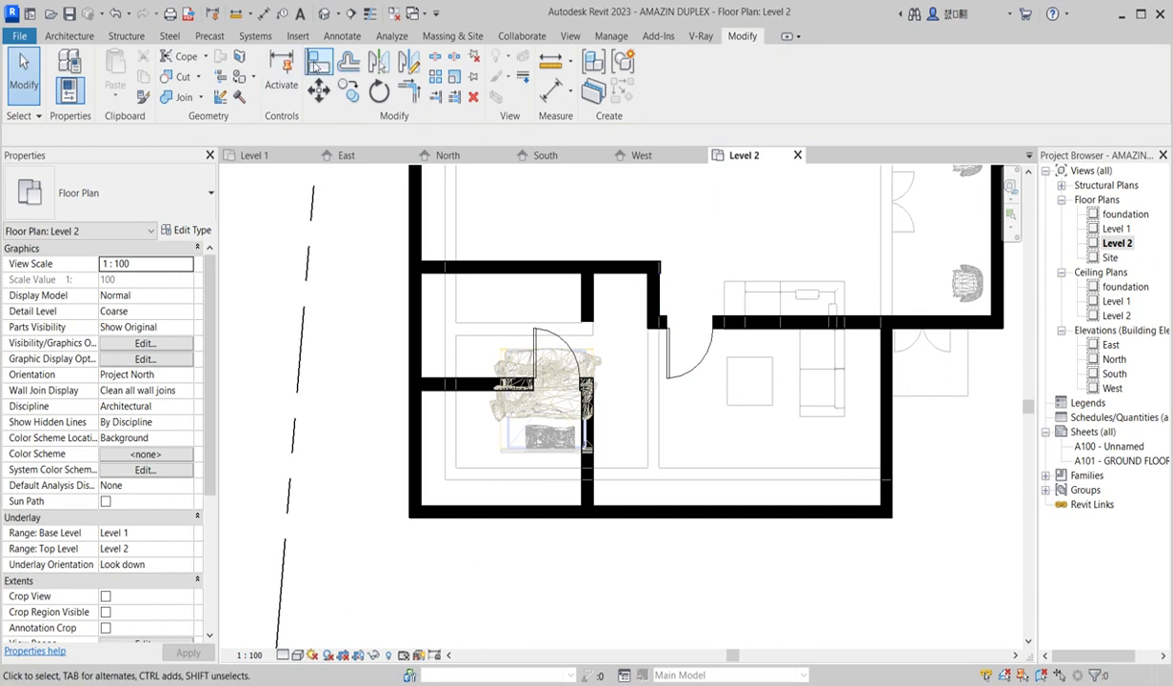
pyautogui.click(309, 61)
pyautogui.click(656, 287)
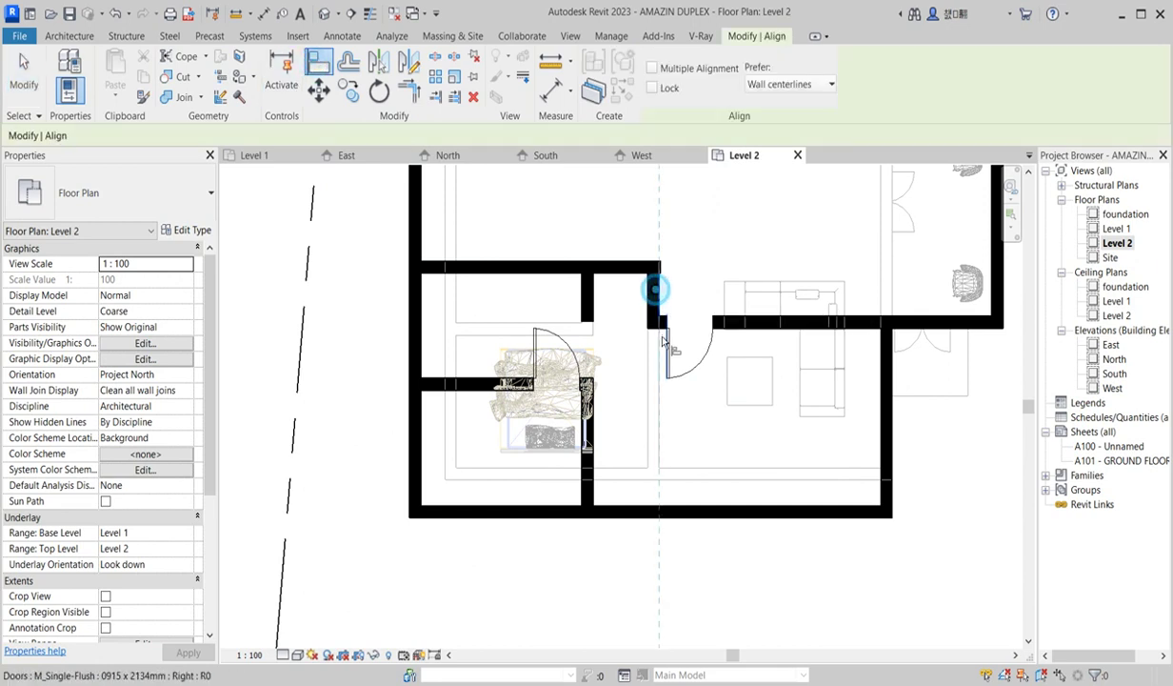
pyautogui.click(668, 355)
pyautogui.press('Escape')
pyautogui.scroll(1, 663, 374)
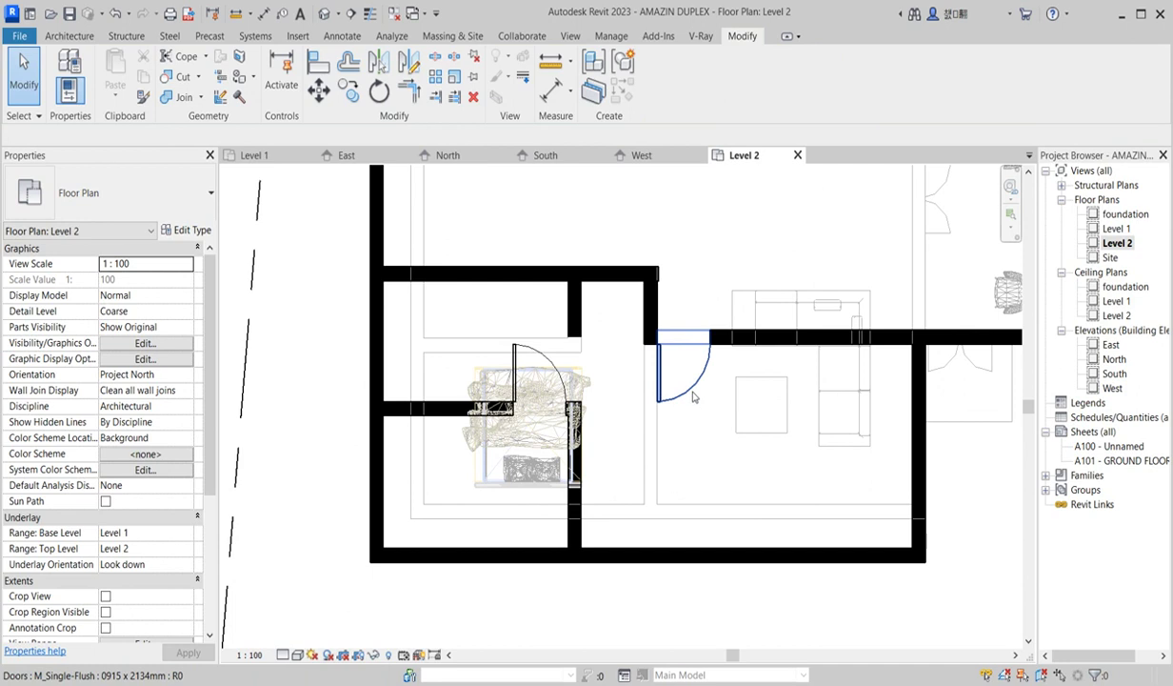
# Step: Flip the facing of the southeast room's door so that it swings north into the corridor
pyautogui.click(691, 391)
pyautogui.click(694, 371)
pyautogui.press('Escape')
pyautogui.scroll(-3, 702, 425)
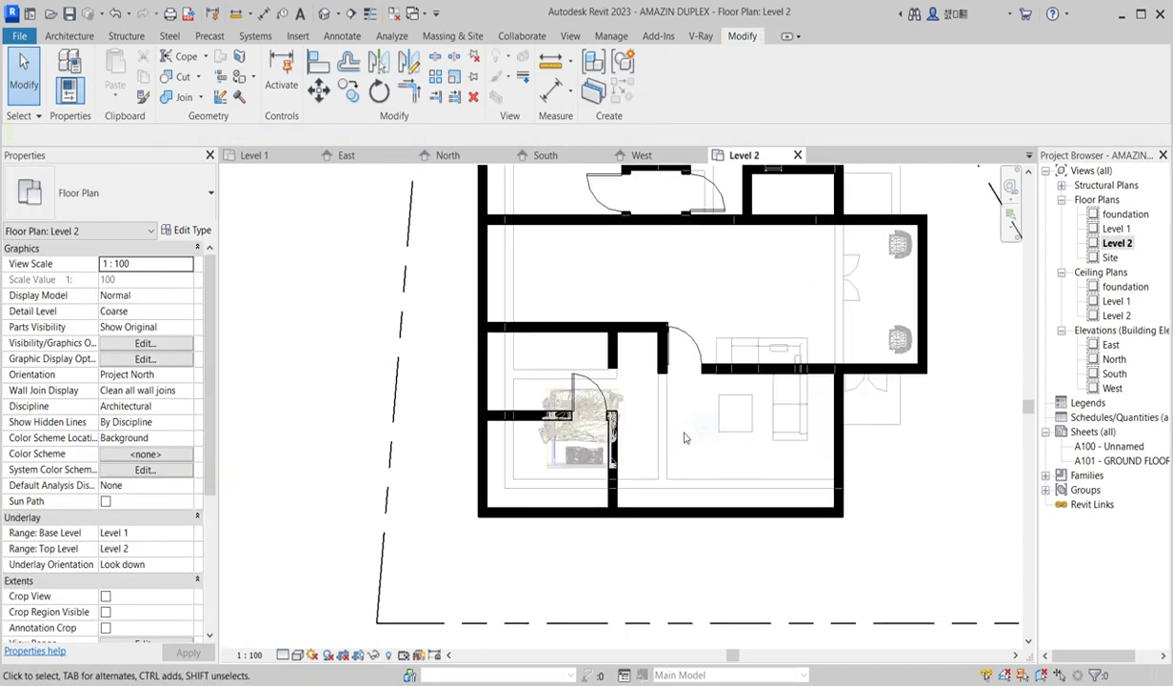
# Step: Place M_Single-Flush 0915 x 2134mm doors in the eastern projection's south and north walls, hinging the north one on its west side
pyautogui.scroll(-2, 690, 367)
pyautogui.scroll(2, 728, 350)
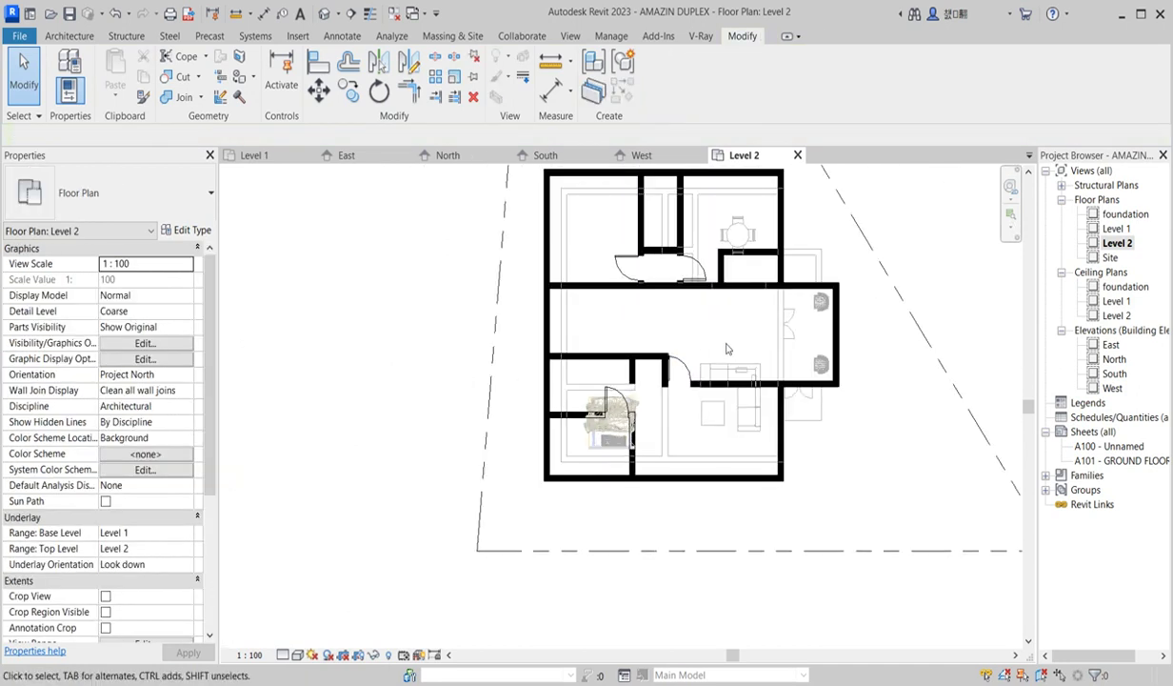
pyautogui.scroll(-1, 680, 345)
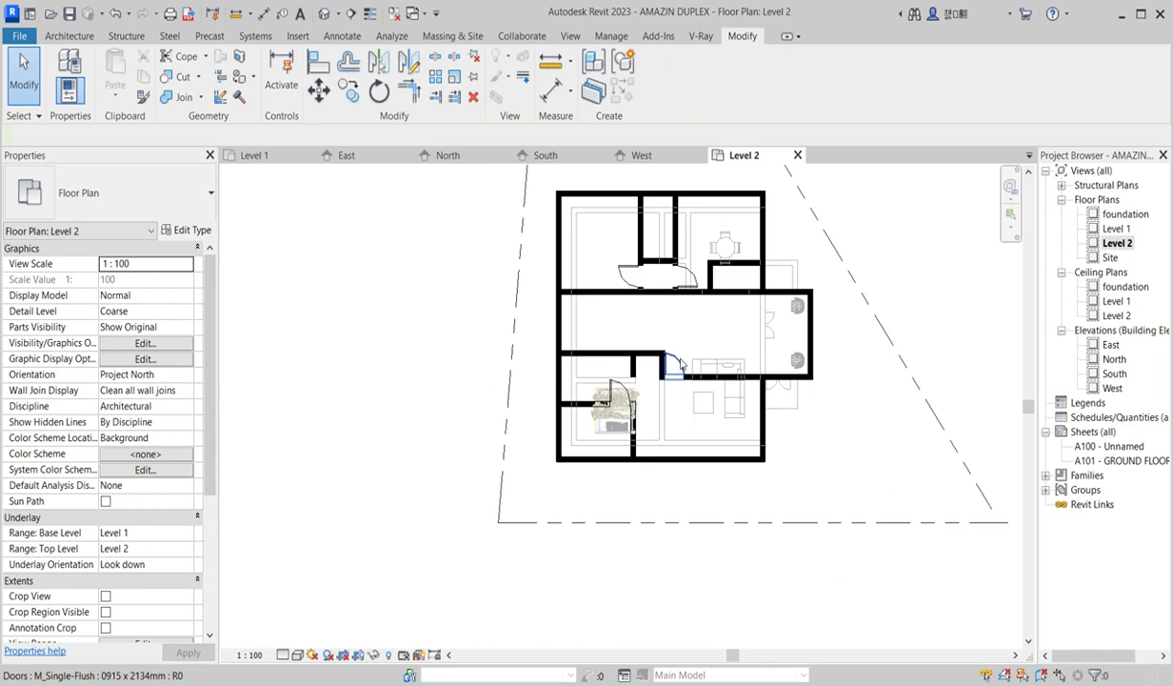
pyautogui.click(681, 367)
pyautogui.click(621, 92)
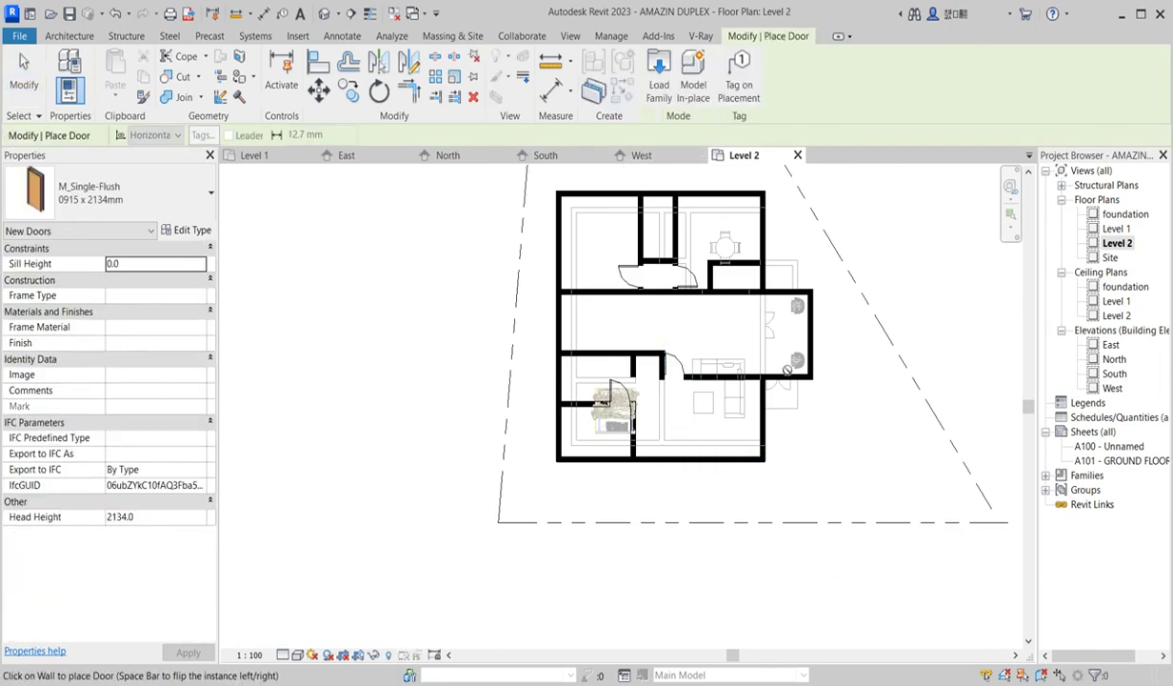
pyautogui.scroll(1, 776, 384)
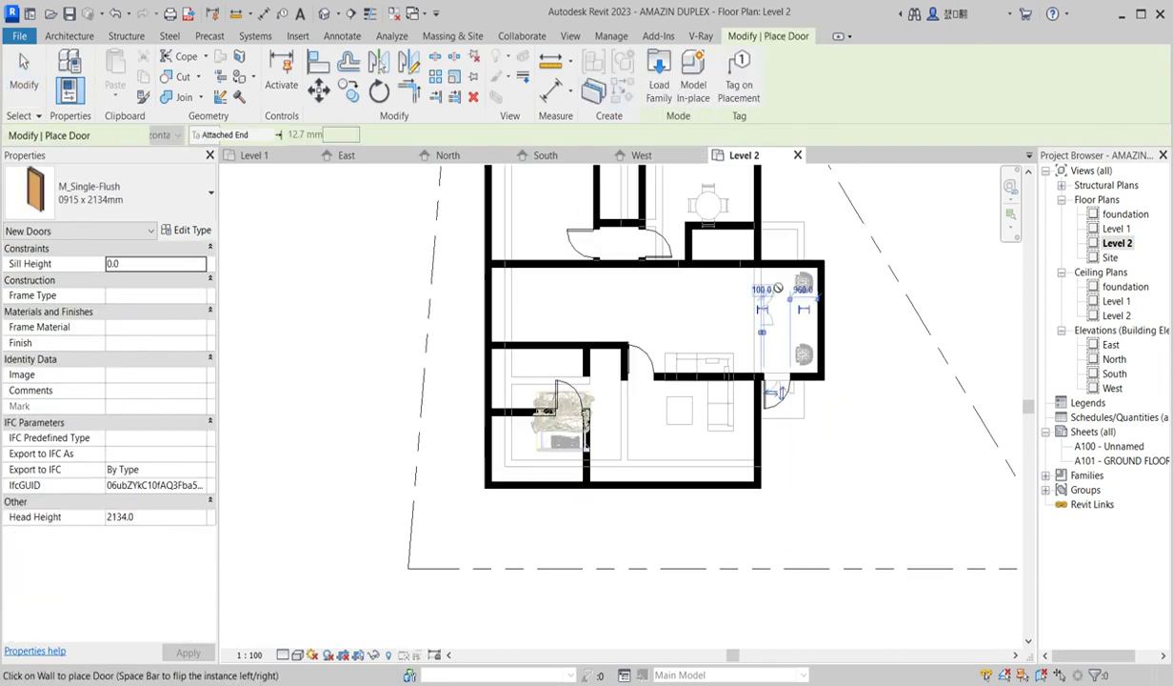
pyautogui.click(768, 246)
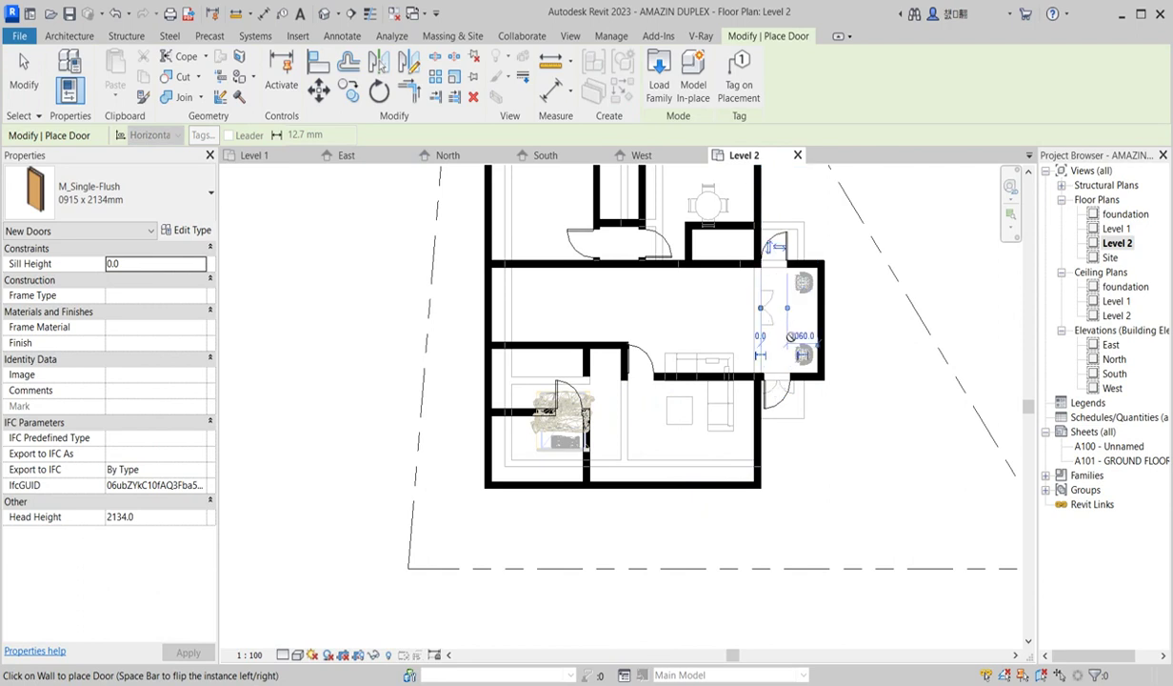
pyautogui.scroll(2, 790, 339)
pyautogui.press('Escape')
pyautogui.press('Escape')
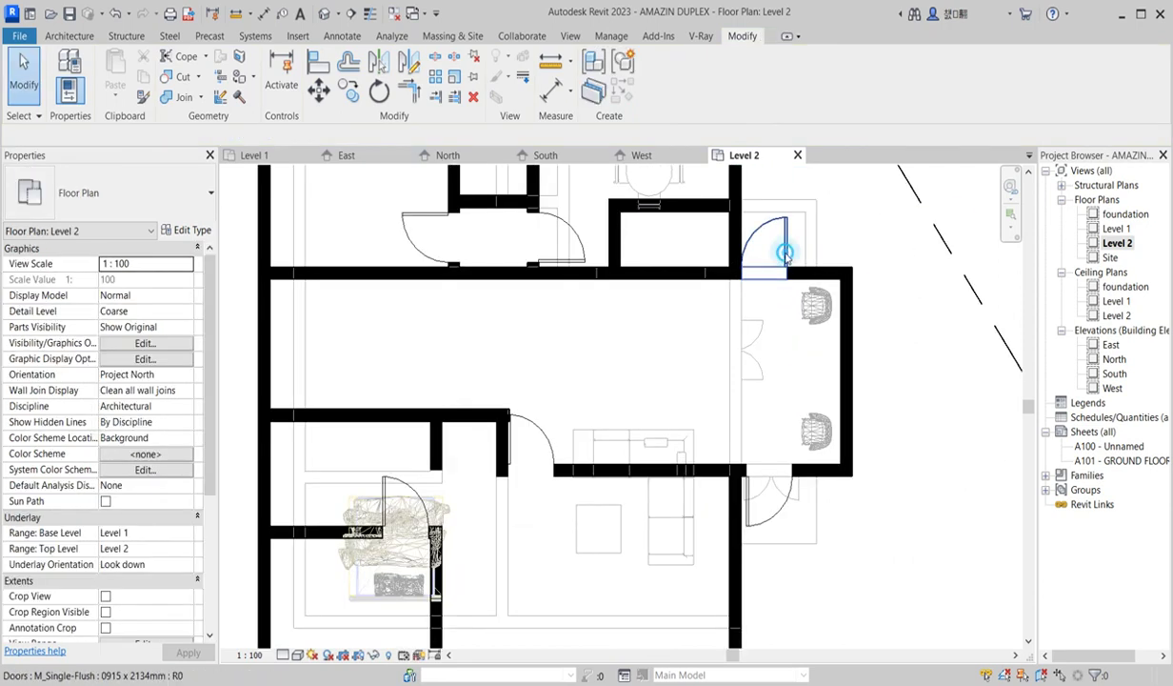
pyautogui.click(774, 246)
pyautogui.click(776, 245)
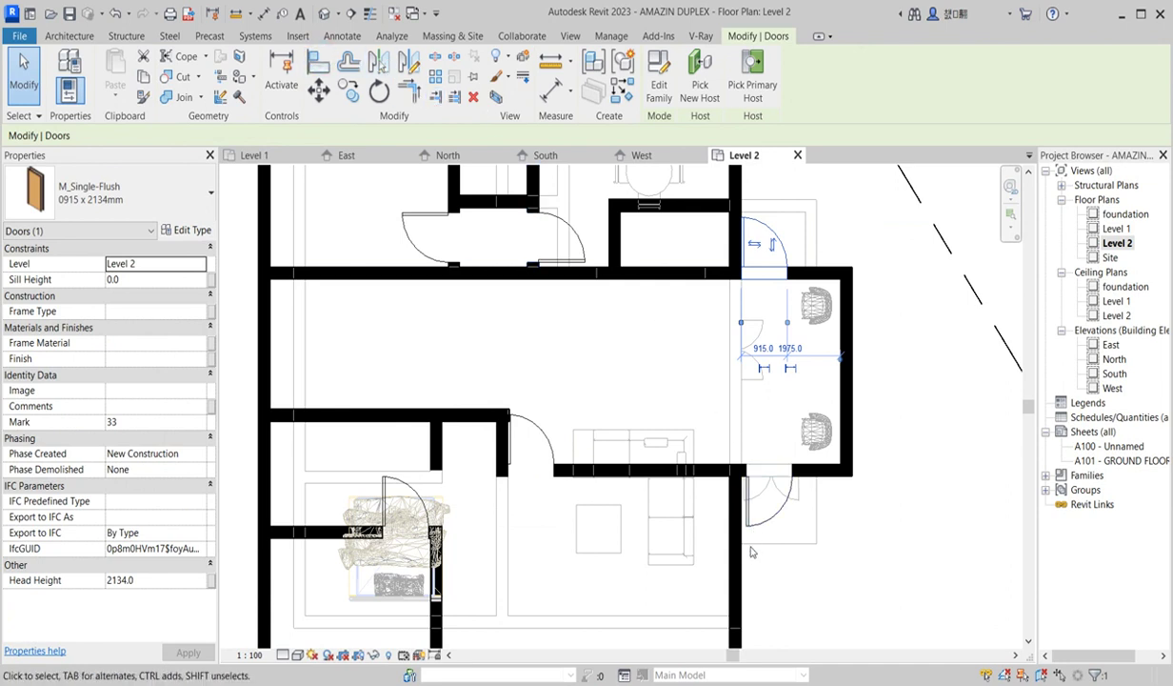
# Step: Align the west edge of the projection's south door with the east face of the main east wall
pyautogui.click(331, 72)
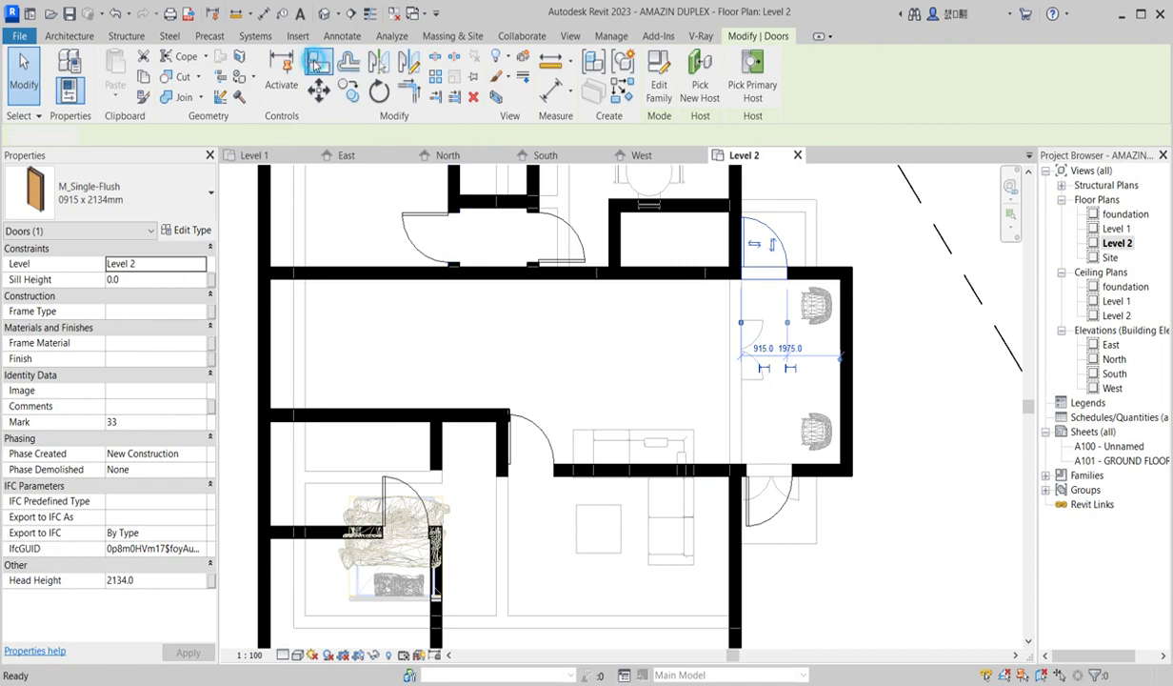
pyautogui.click(742, 560)
pyautogui.click(742, 501)
pyautogui.press('Escape')
pyautogui.scroll(-3, 648, 425)
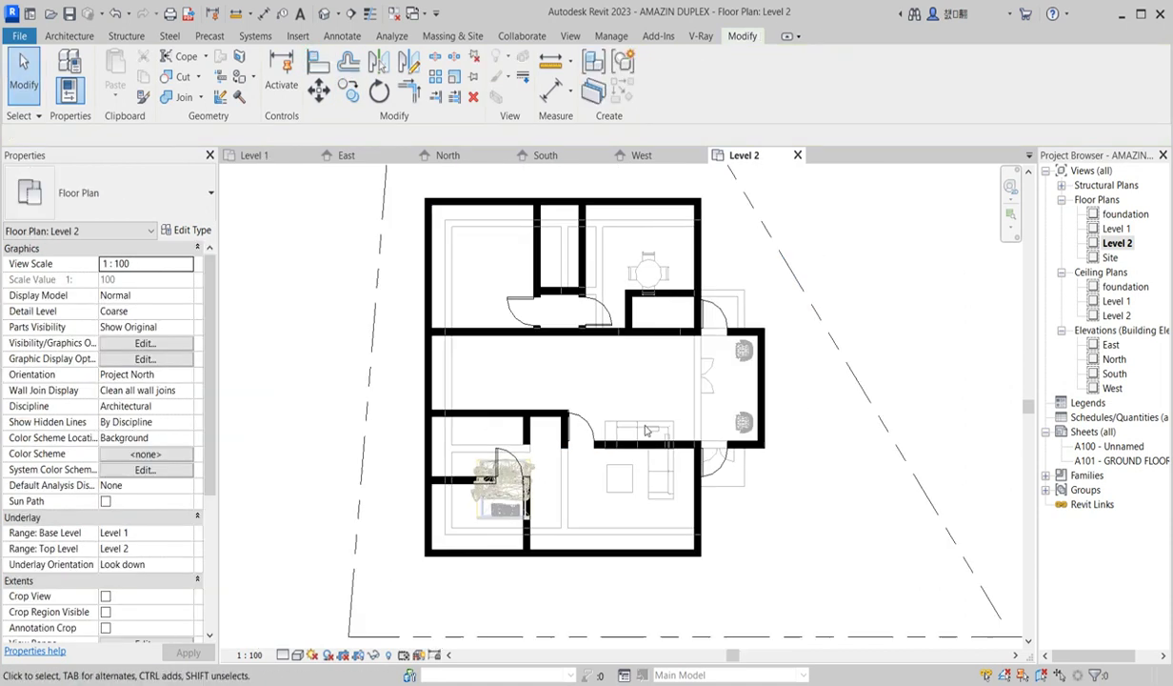
# Step: Align the south edge of the northeast room's door with the north face of the long corridor wall
pyautogui.scroll(1, 610, 455)
pyautogui.scroll(2, 605, 443)
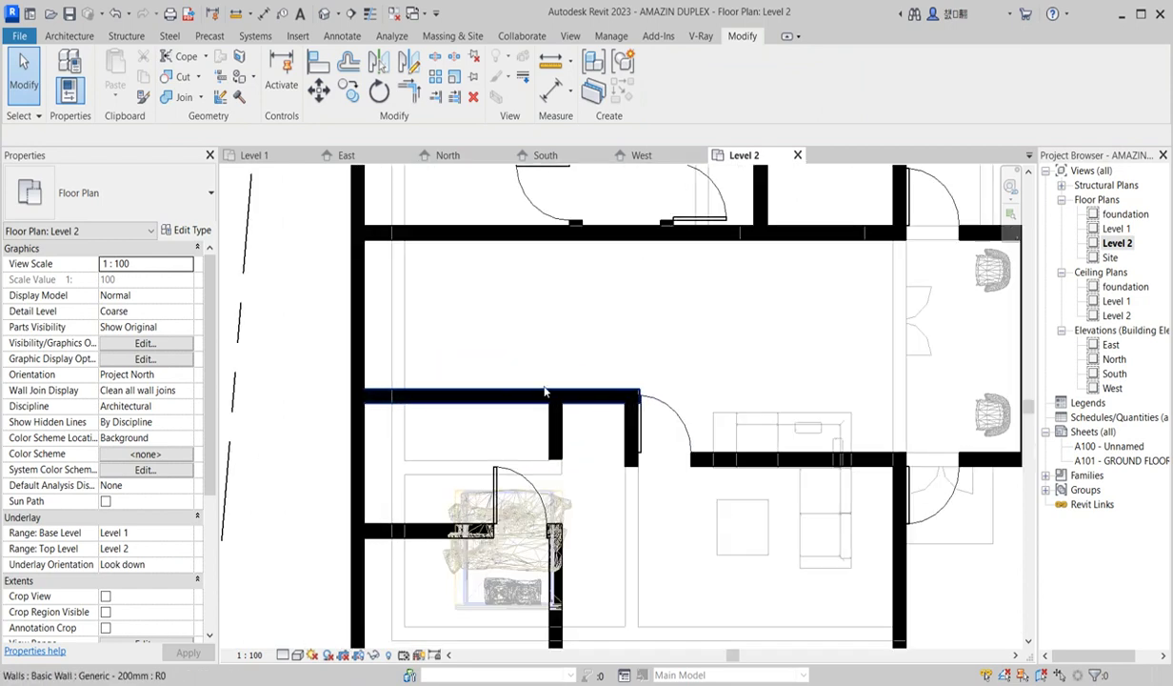
pyautogui.scroll(-1, 752, 451)
pyautogui.scroll(-1, 603, 410)
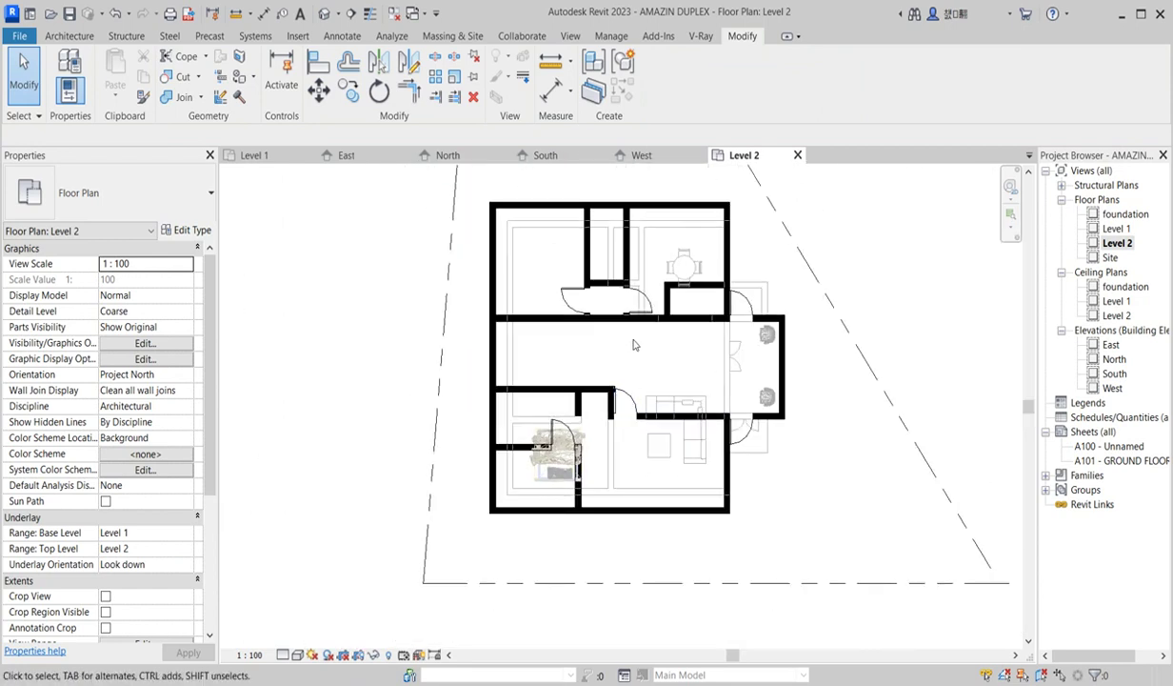
pyautogui.scroll(3, 610, 319)
pyautogui.click(598, 328)
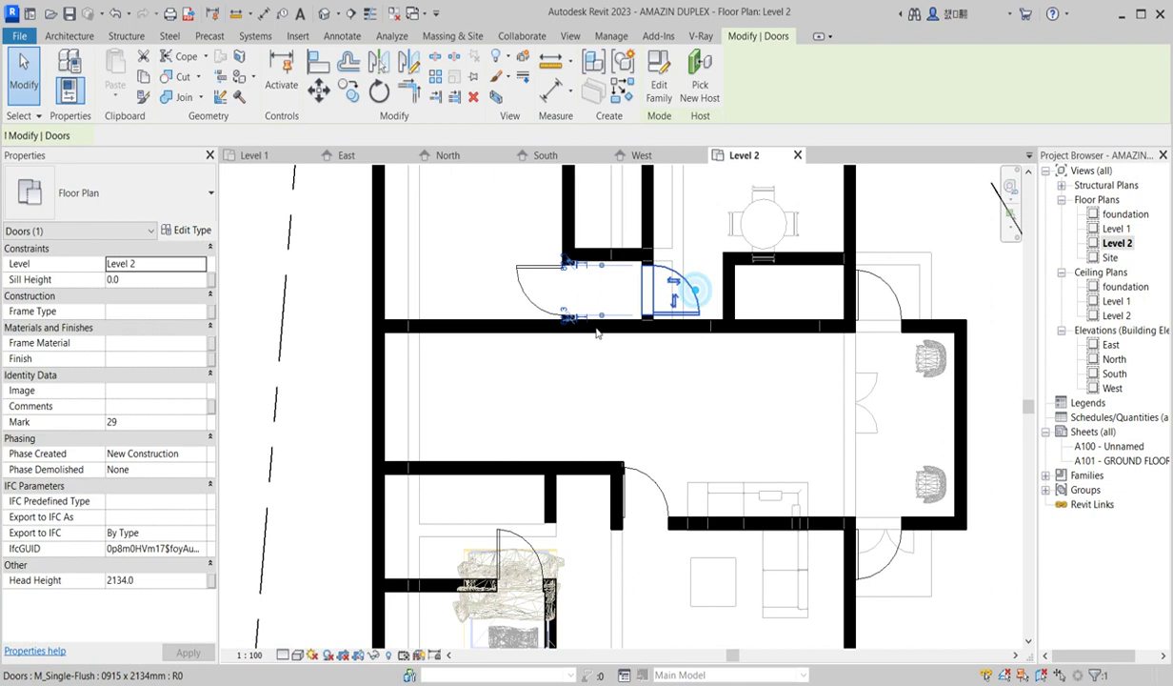
pyautogui.click(322, 61)
pyautogui.scroll(2, 705, 333)
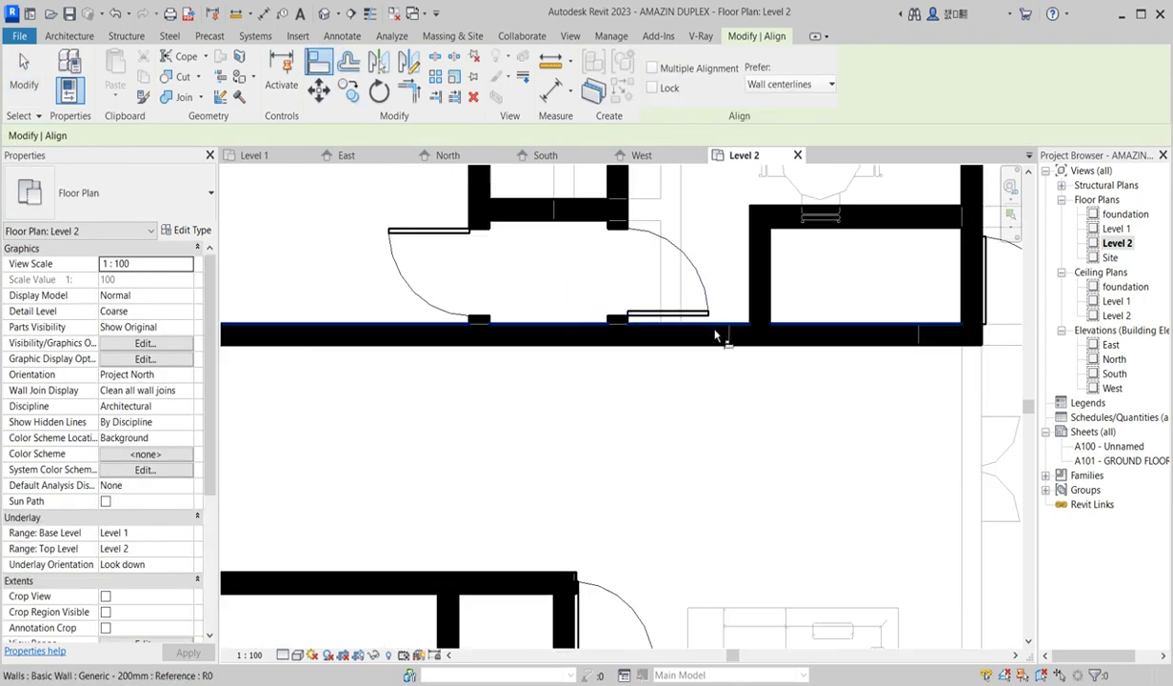
pyautogui.click(719, 329)
pyautogui.click(703, 315)
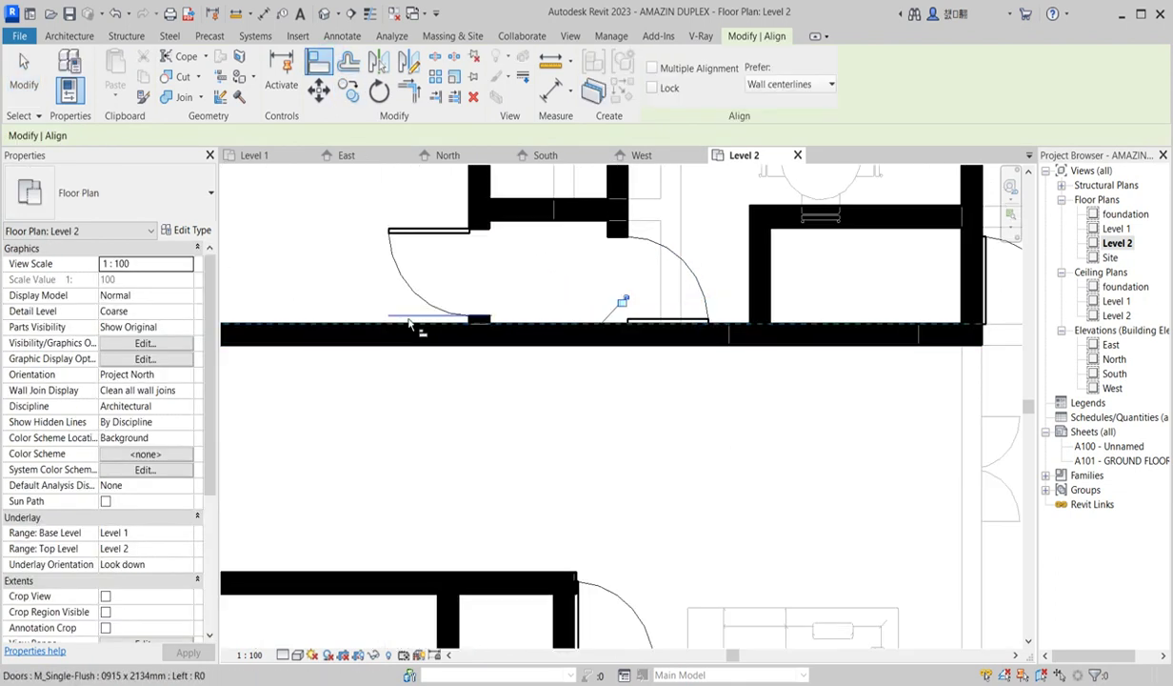
pyautogui.rightClick(526, 410)
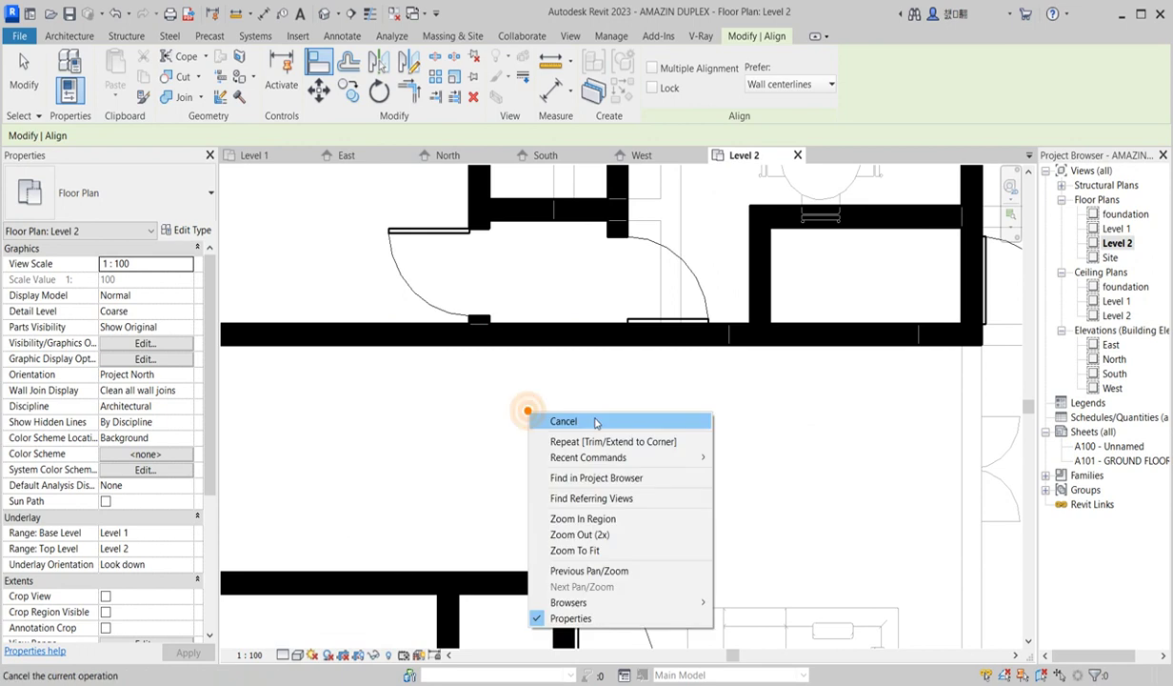
pyautogui.click(591, 417)
# Step: Flip the northwest room's door to hinge on its south side and align its south edge with the corridor wall's north face
pyautogui.click(455, 303)
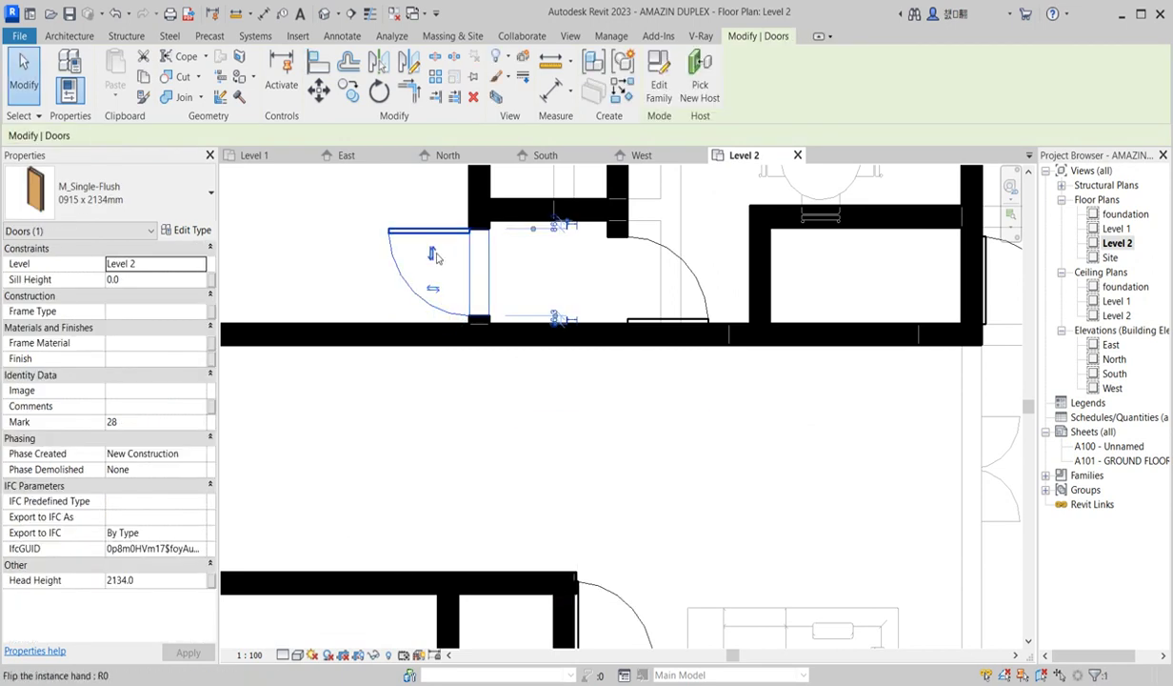
pyautogui.click(317, 76)
pyautogui.scroll(2, 390, 312)
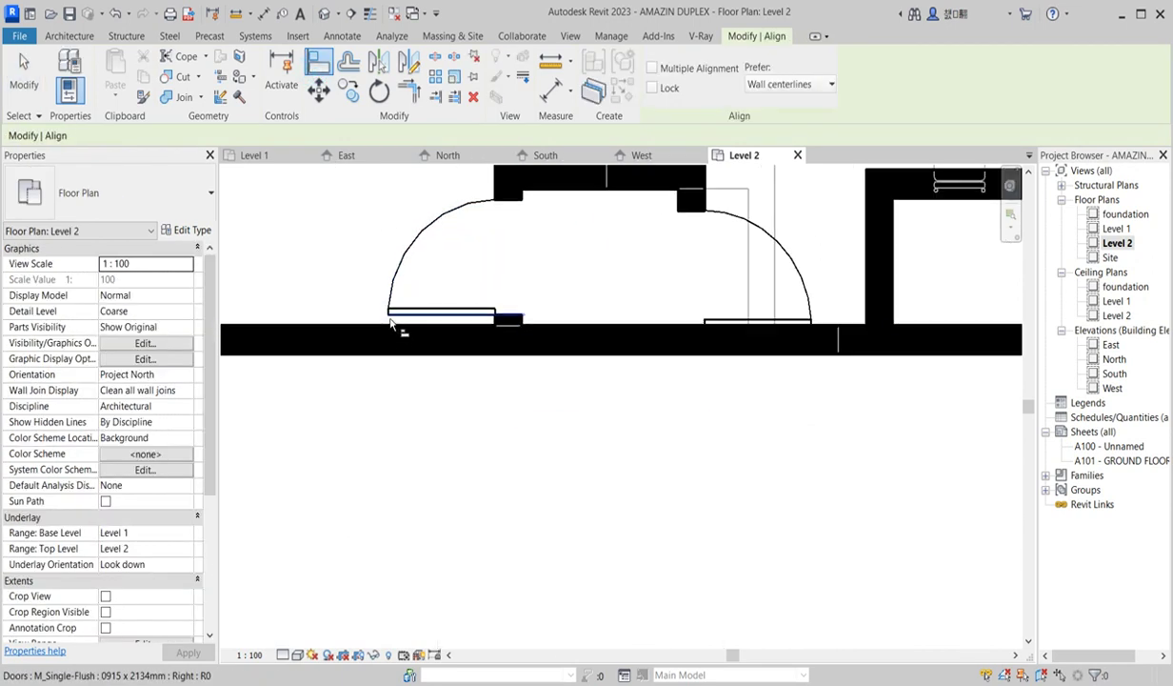
pyautogui.scroll(-5, 552, 427)
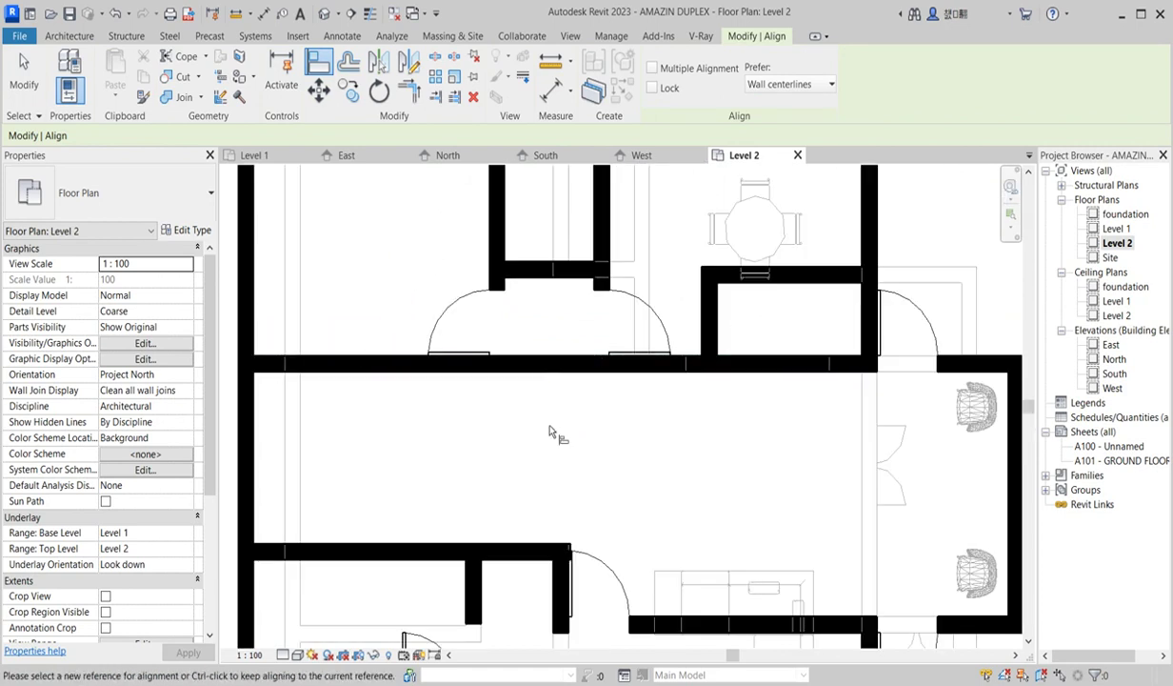
# Step: Place Queen_size_2_6152 beds in the northwest and northeast rooms, with their headboards facing north
pyautogui.click(76, 36)
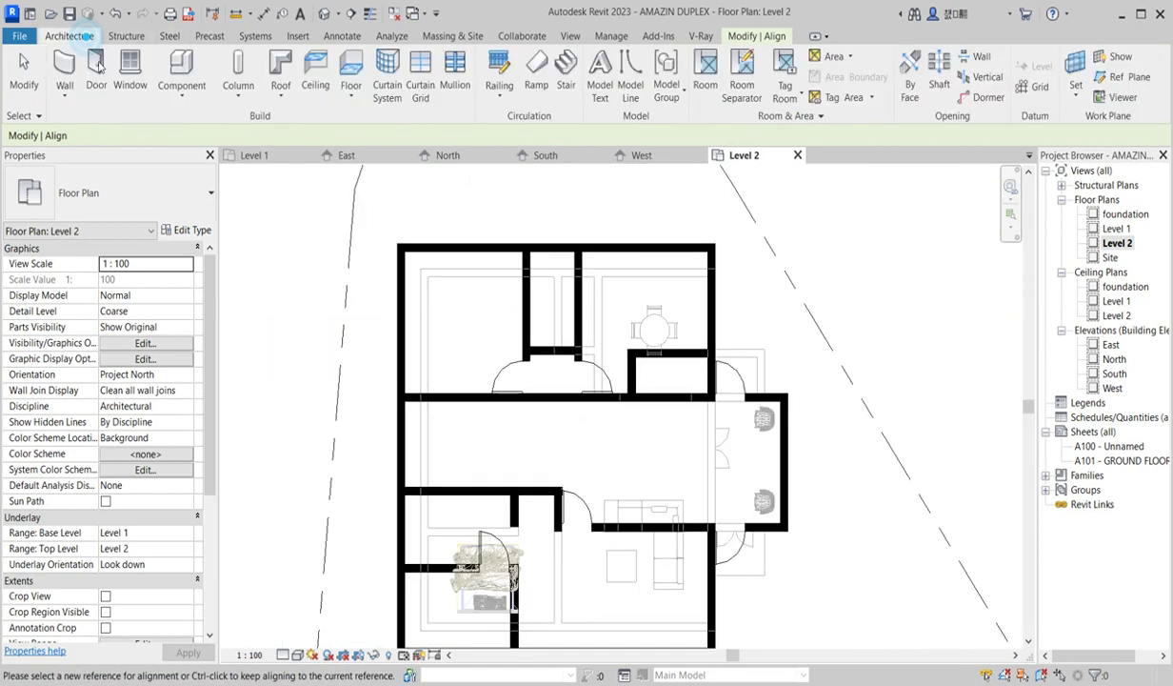
pyautogui.click(176, 68)
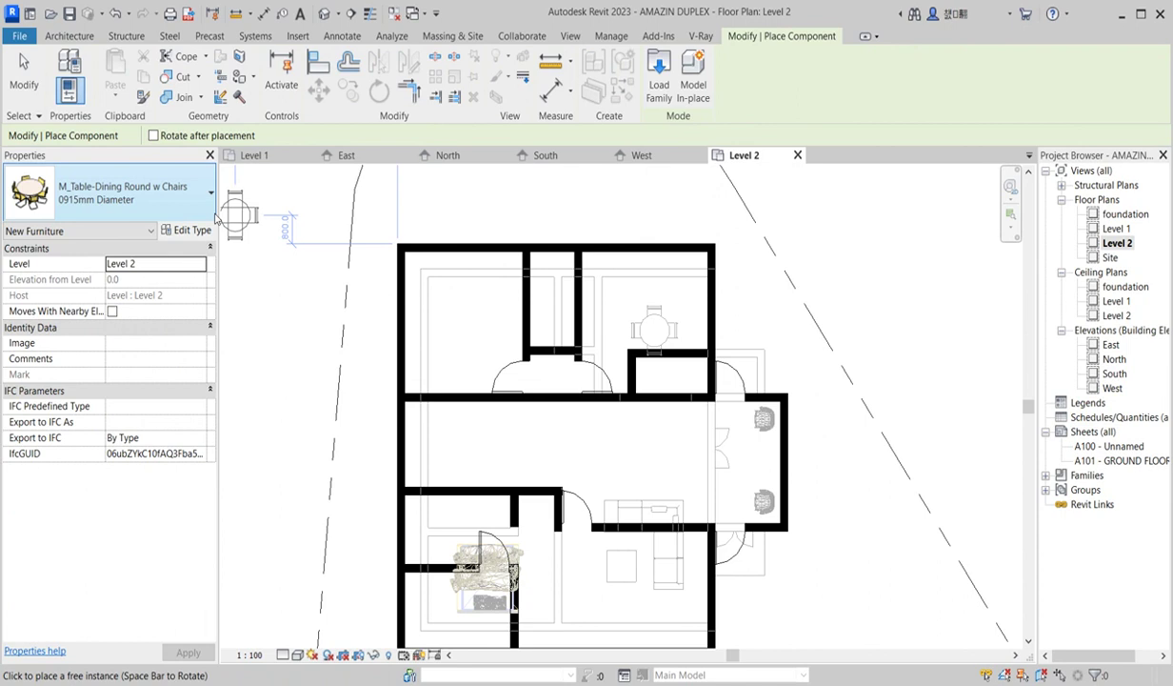
pyautogui.click(212, 203)
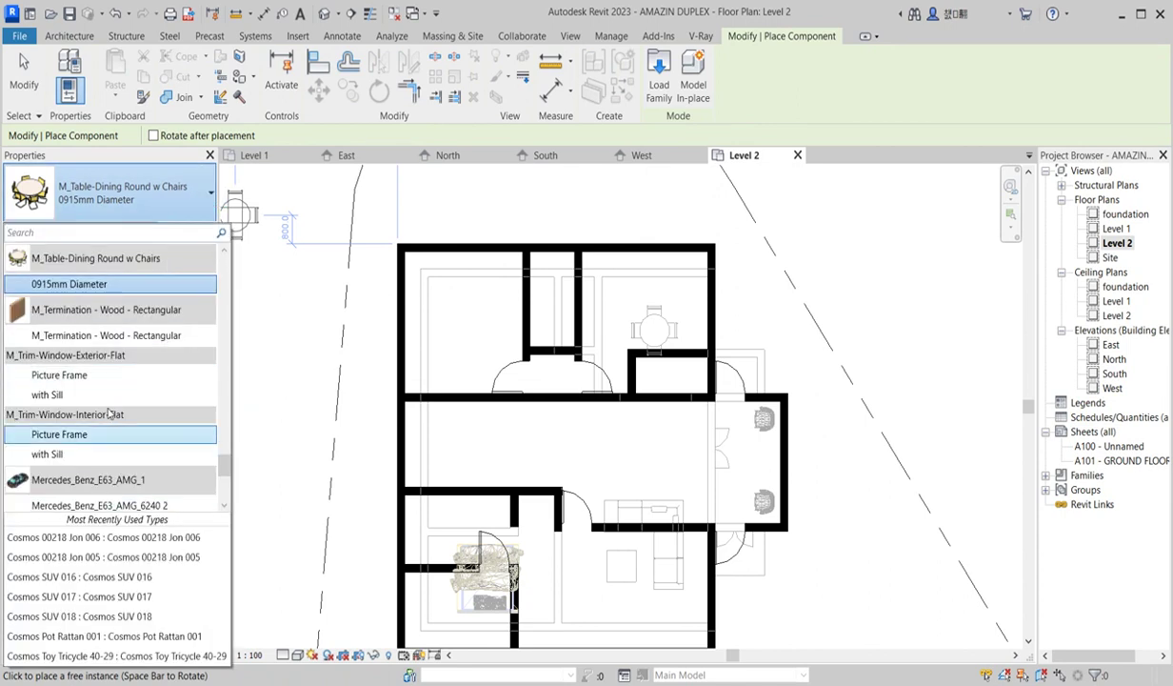
pyautogui.scroll(3, 113, 378)
pyautogui.scroll(10, 113, 378)
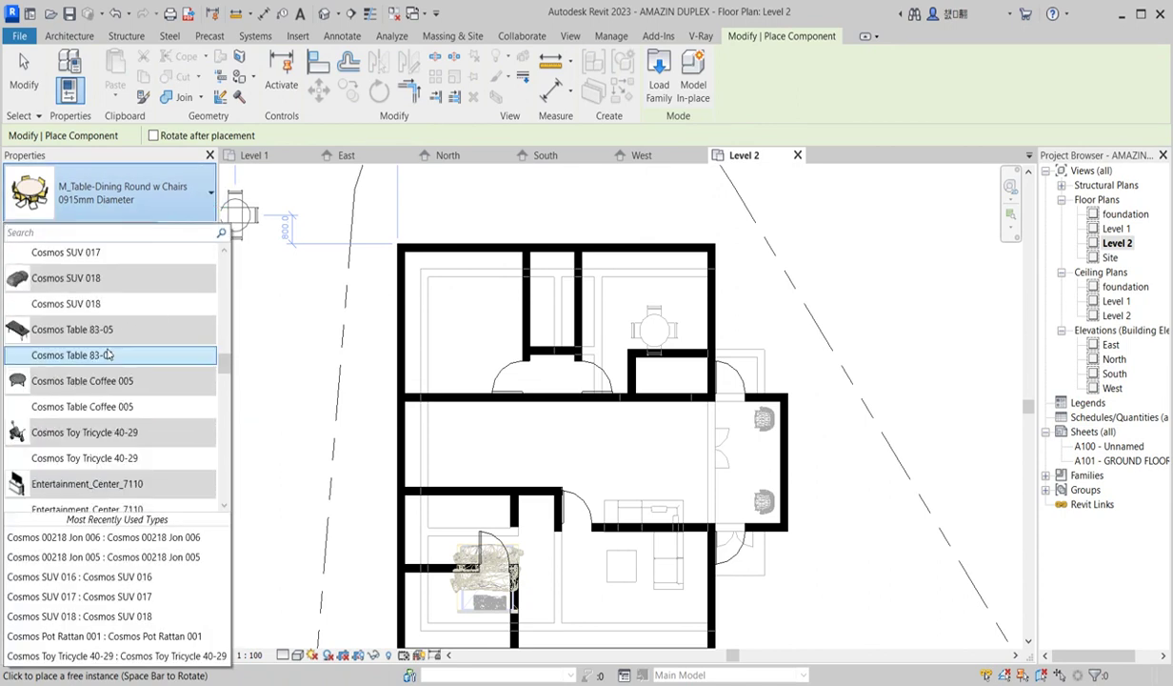
pyautogui.scroll(-1, 108, 353)
pyautogui.scroll(-15, 108, 352)
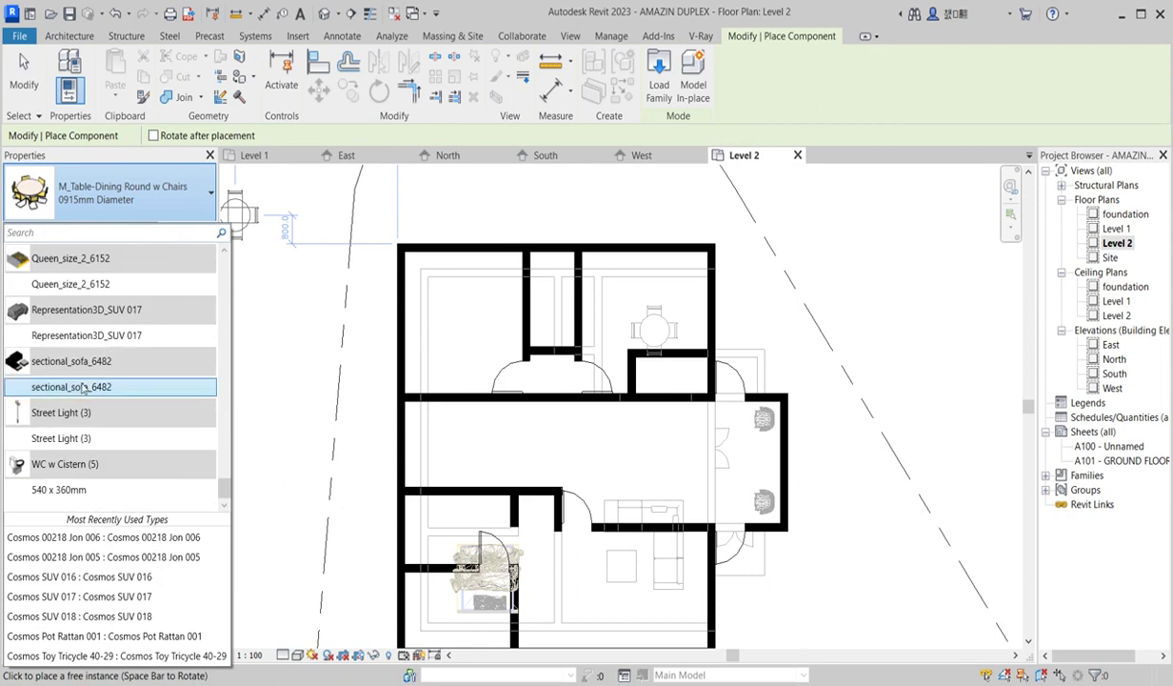
pyautogui.click(71, 284)
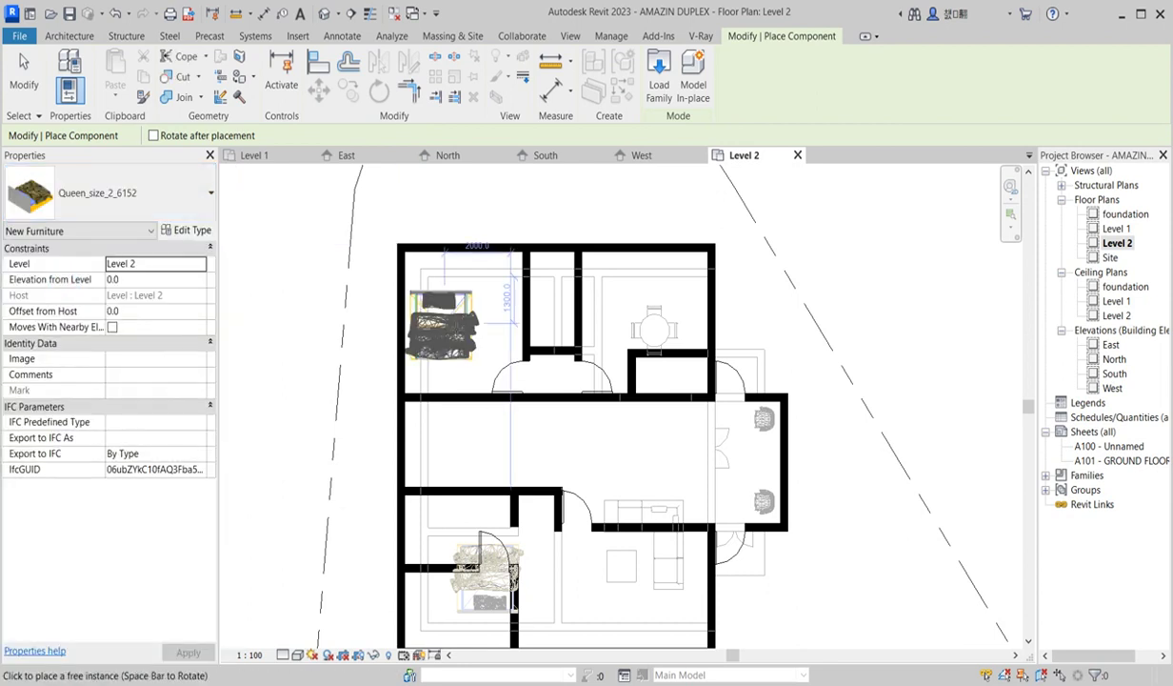
pyautogui.scroll(2, 473, 322)
pyautogui.scroll(1, 476, 319)
pyautogui.click(490, 302)
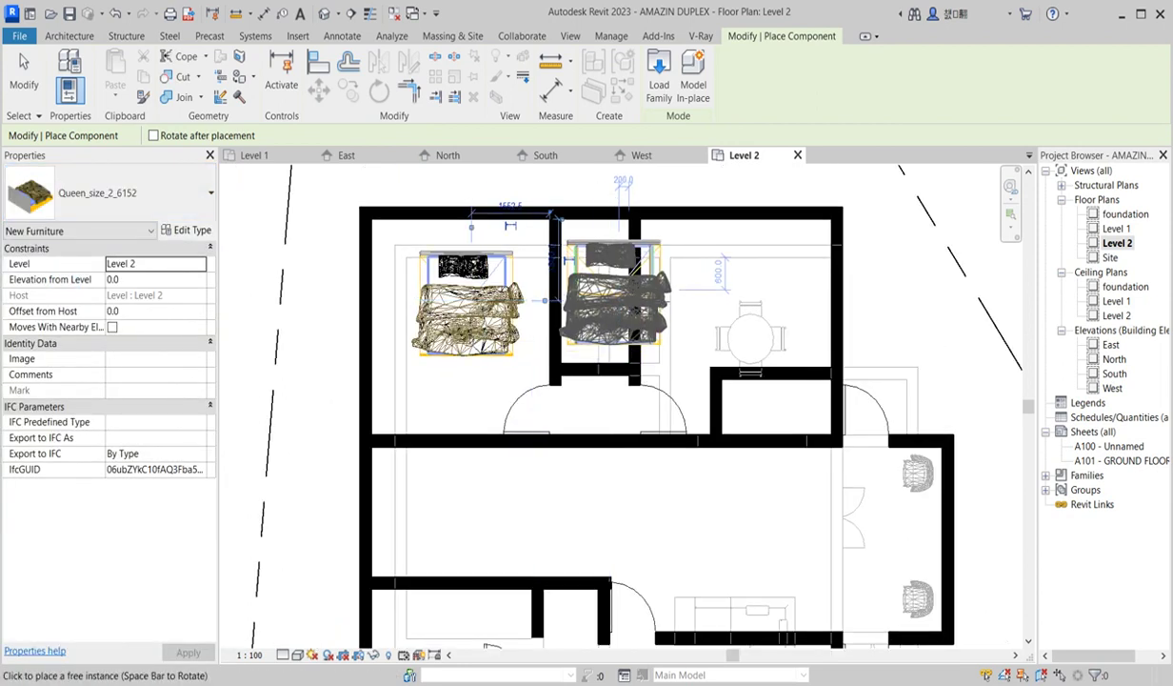
pyautogui.click(651, 246)
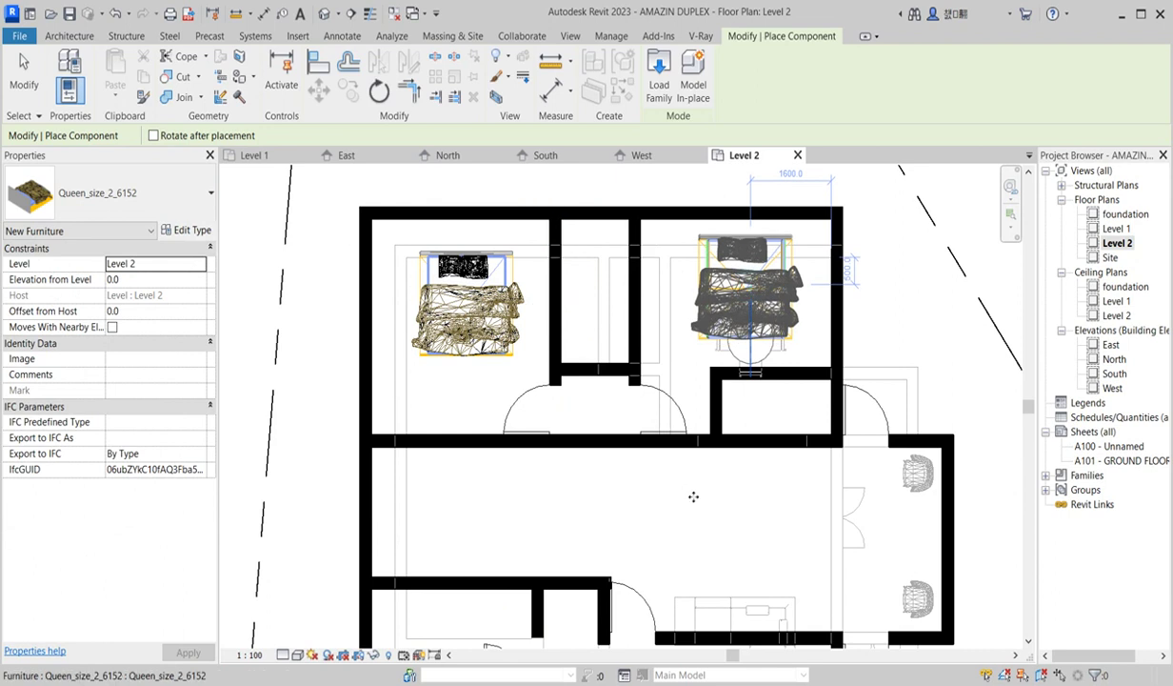
# Step: Place a Queen_size_2_6152 bed in the southeast room, rotated so its headboard faces the east wall
pyautogui.scroll(-2, 651, 246)
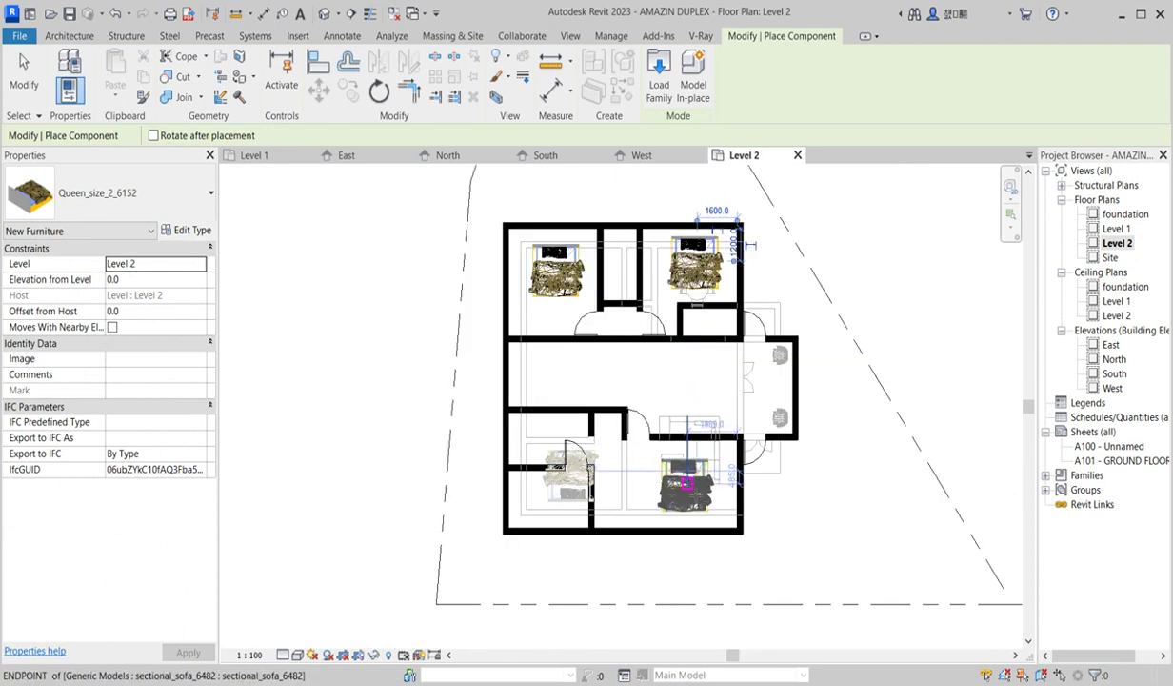
pyautogui.press('space')
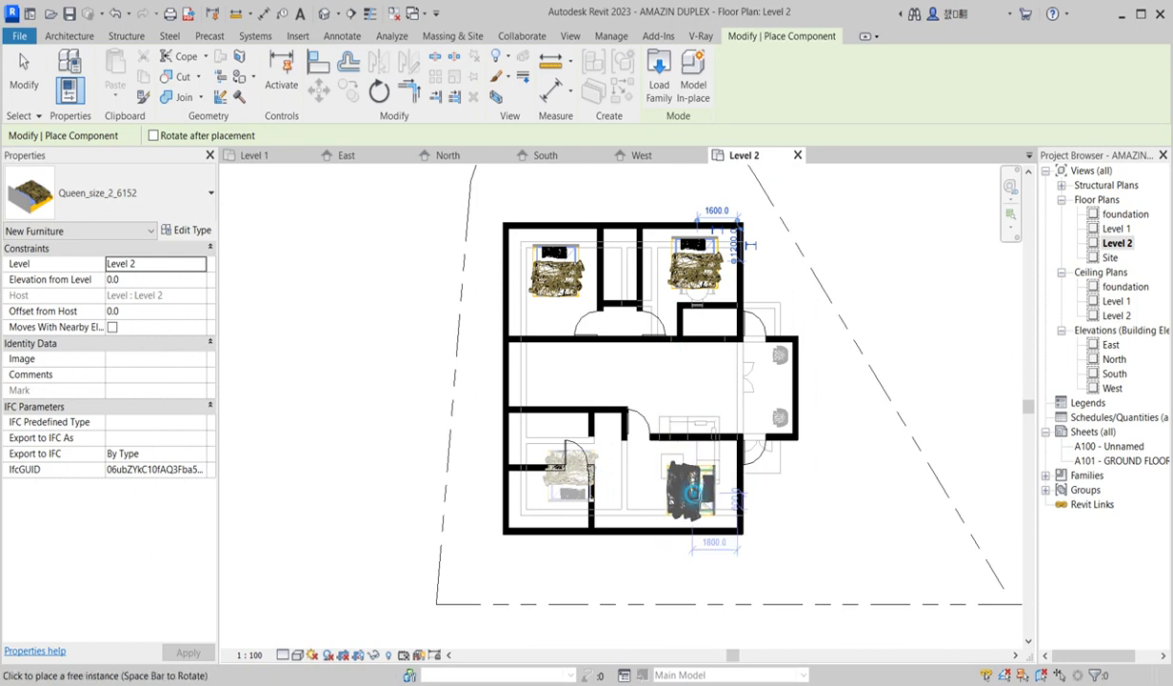
pyautogui.click(691, 490)
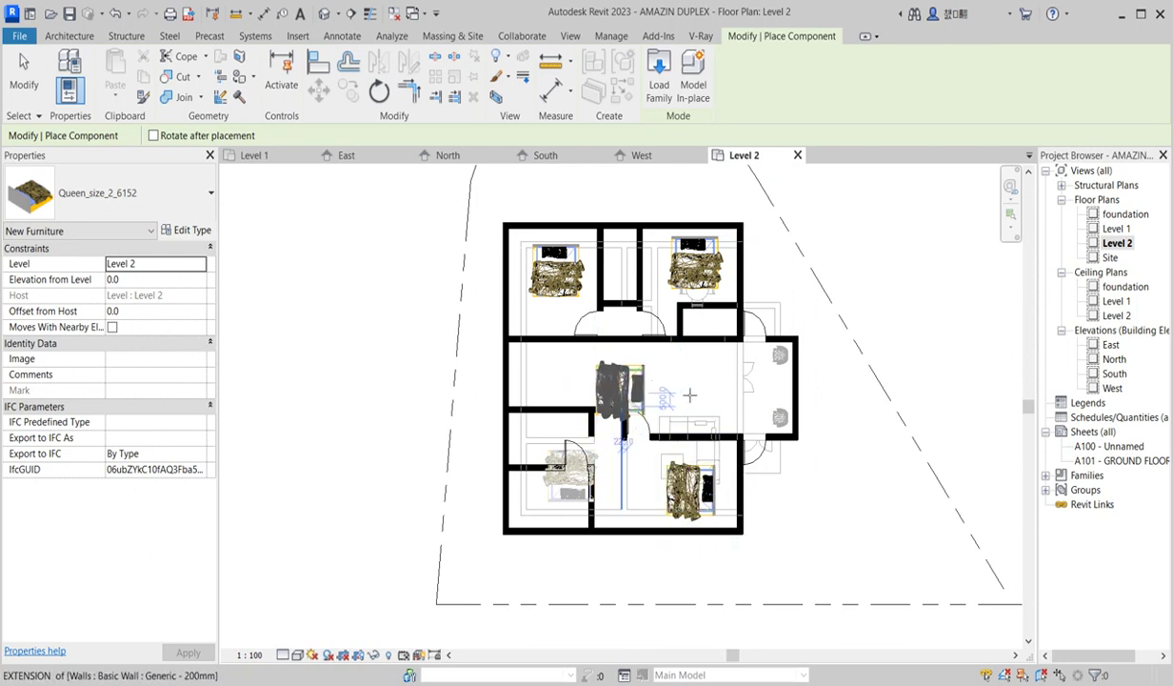
pyautogui.press('Escape')
pyautogui.press('Escape')
# Step: Open the Level 1 floor plan
pyautogui.scroll(2, 657, 390)
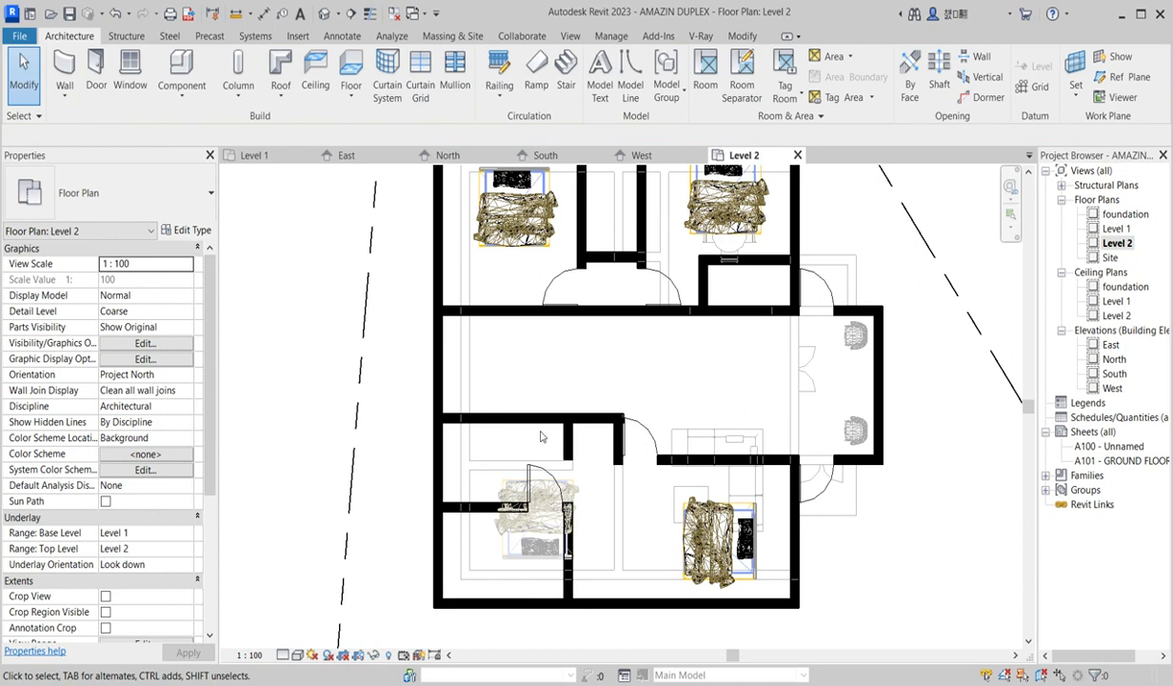
pyautogui.scroll(-2, 512, 464)
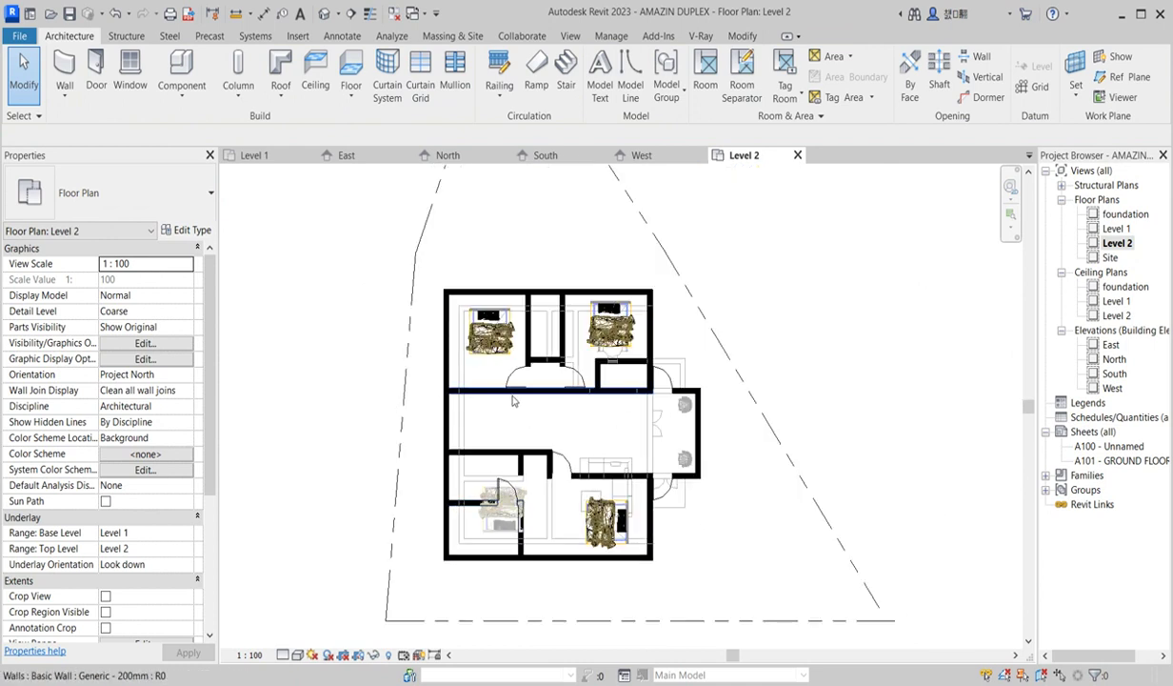
pyautogui.scroll(1, 465, 438)
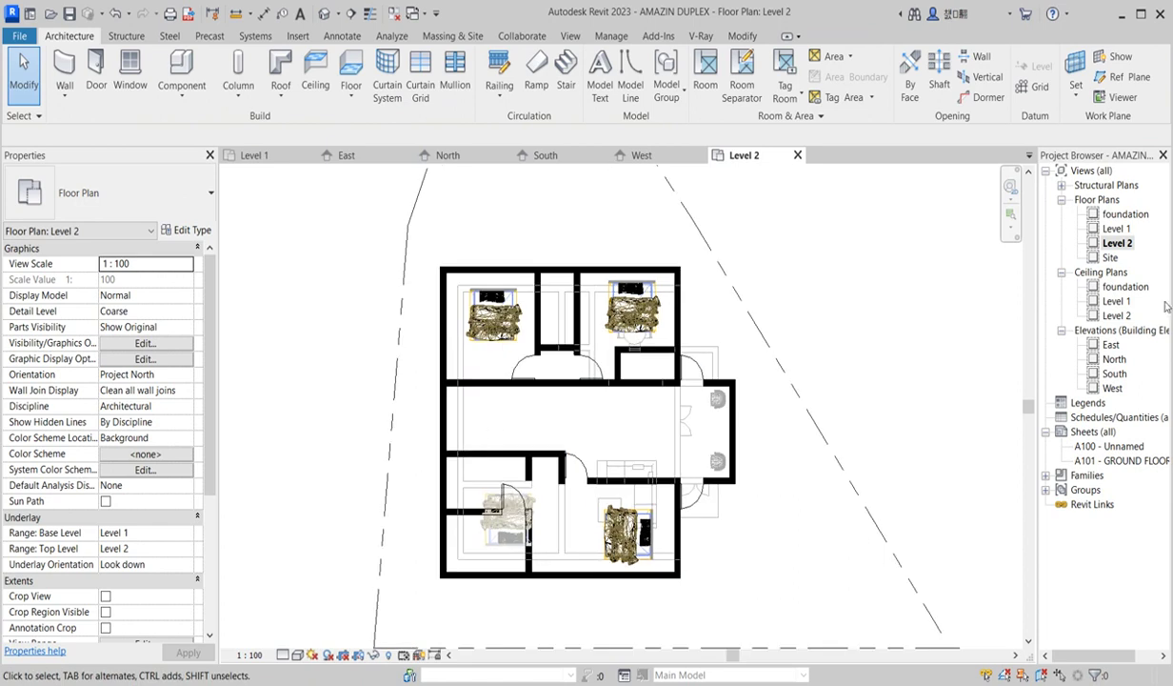
pyautogui.doubleClick(1116, 229)
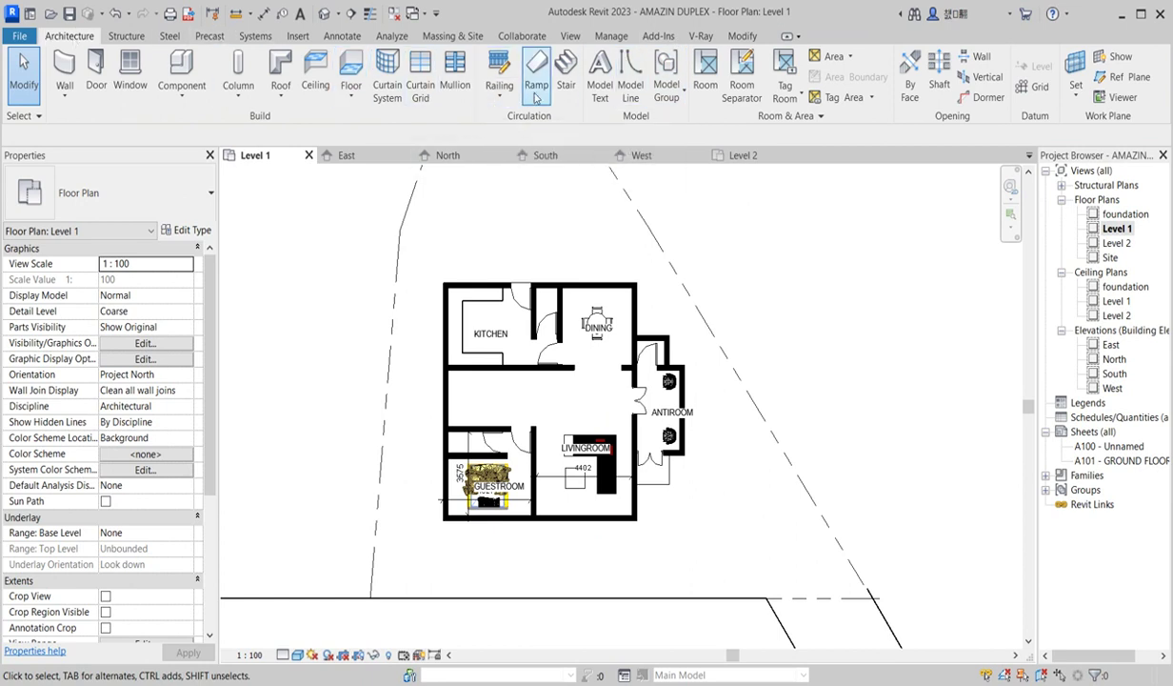
# Step: Sketch a custom stair run's boundary along the south, west and north walls of the space below the kitchen, leaving its east side open
pyautogui.click(565, 86)
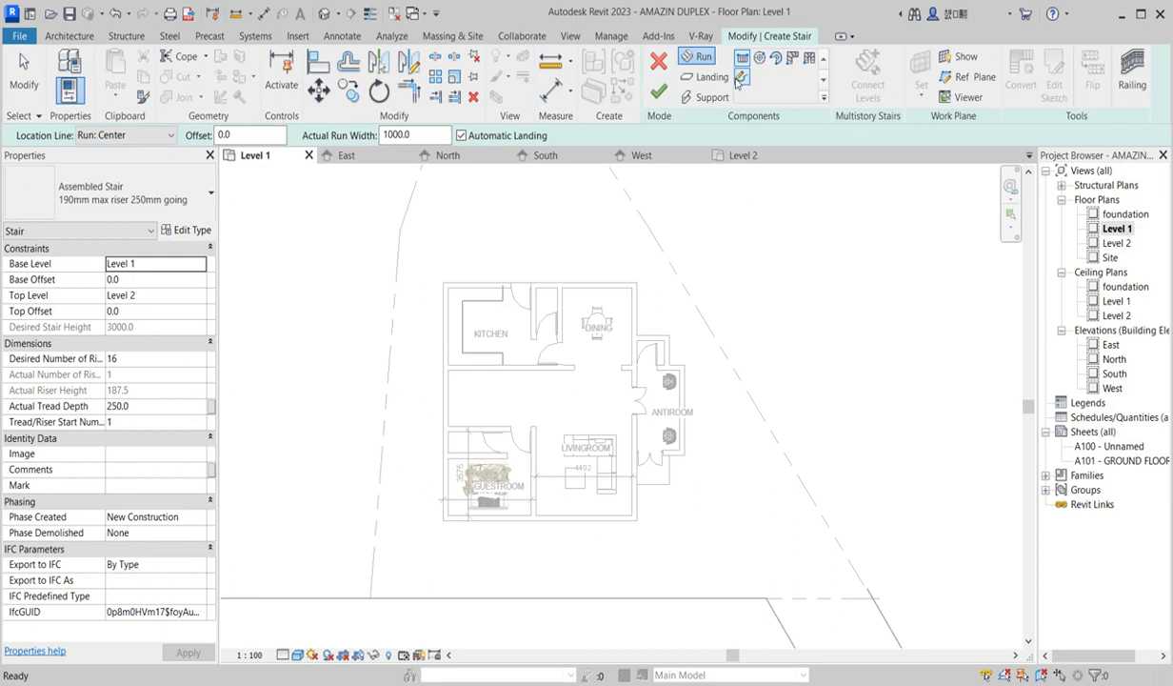
pyautogui.click(742, 77)
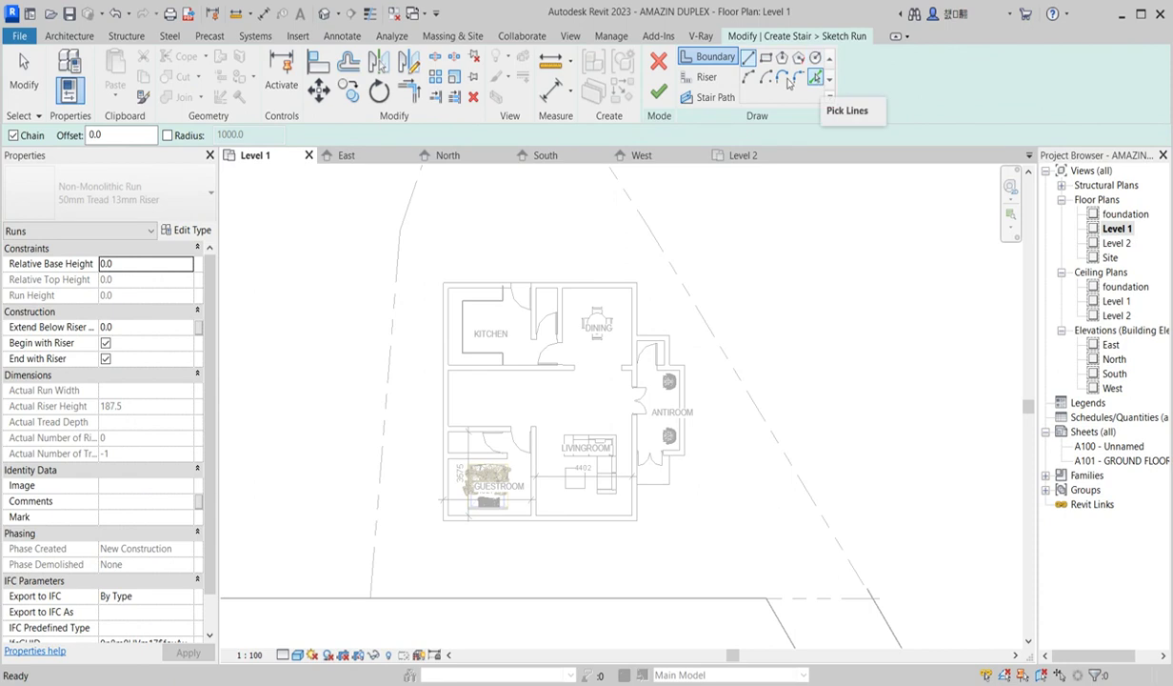
pyautogui.scroll(5, 534, 419)
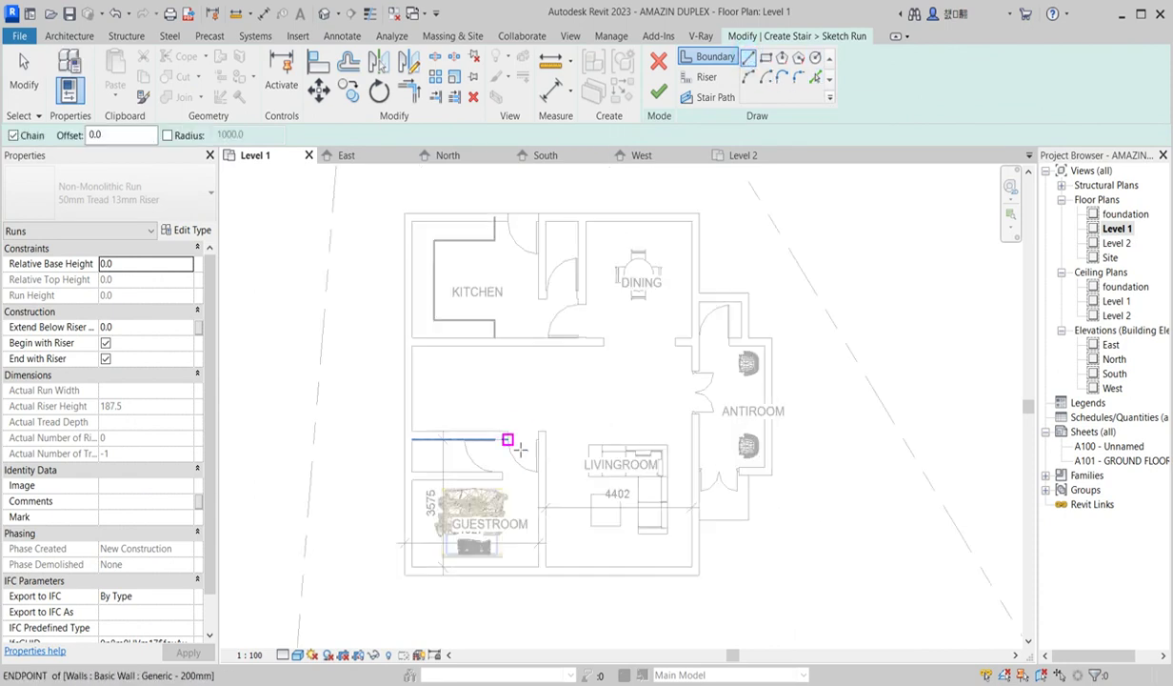
pyautogui.click(506, 426)
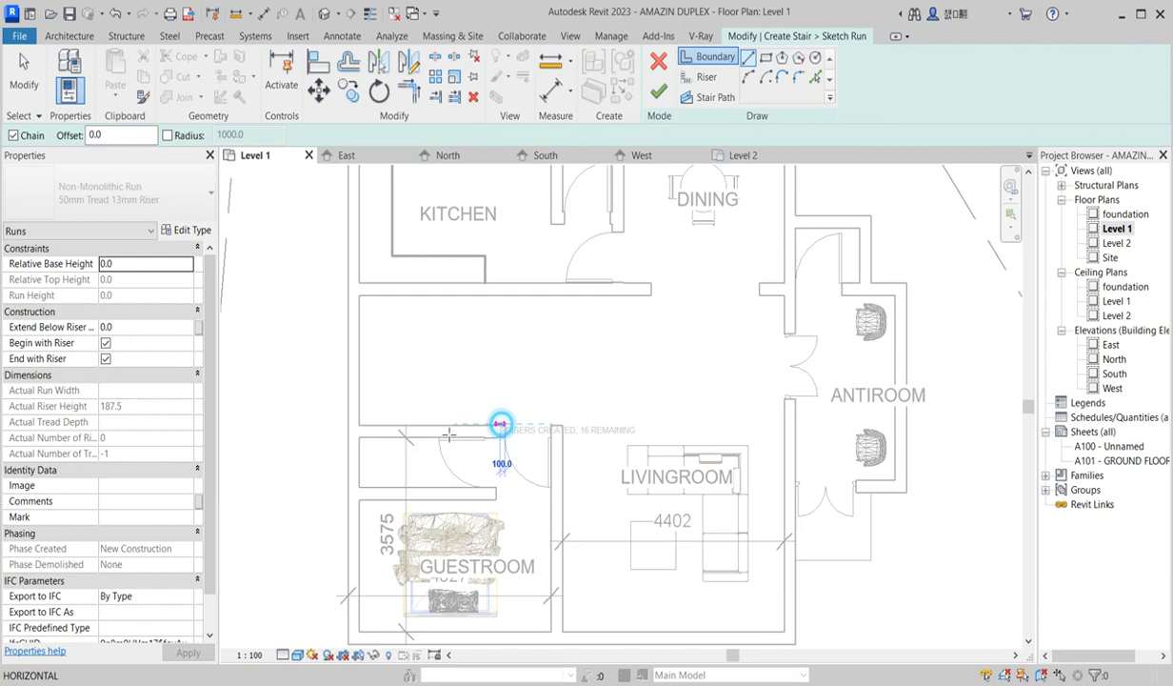
pyautogui.click(358, 426)
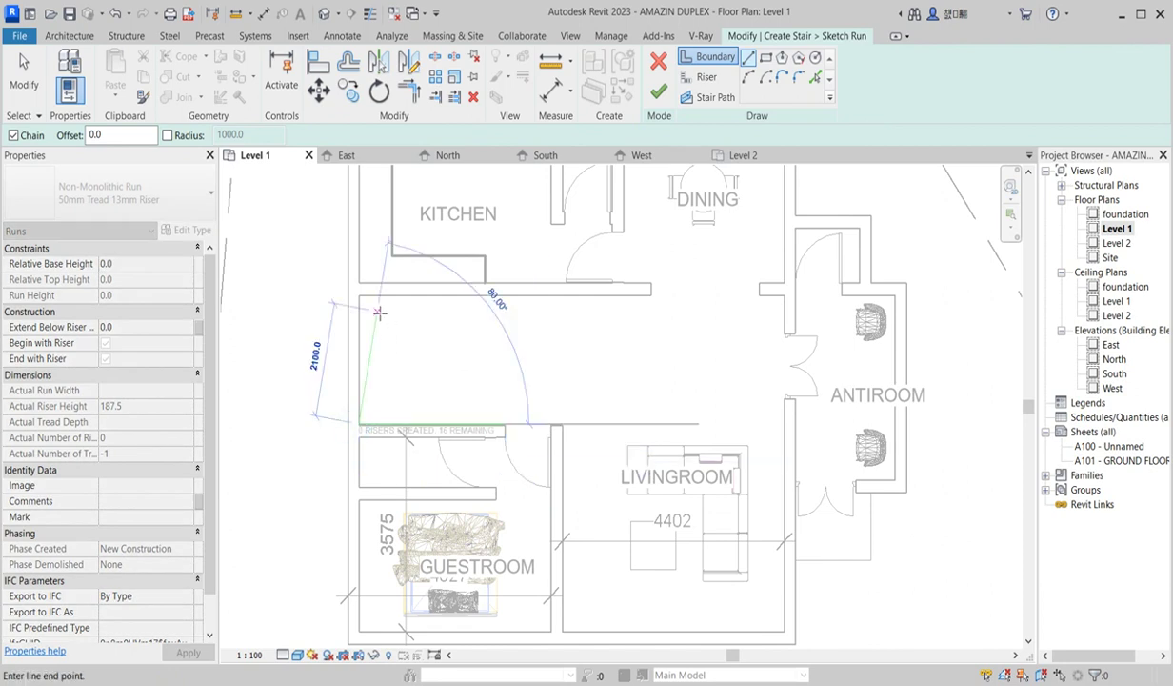
pyautogui.click(359, 294)
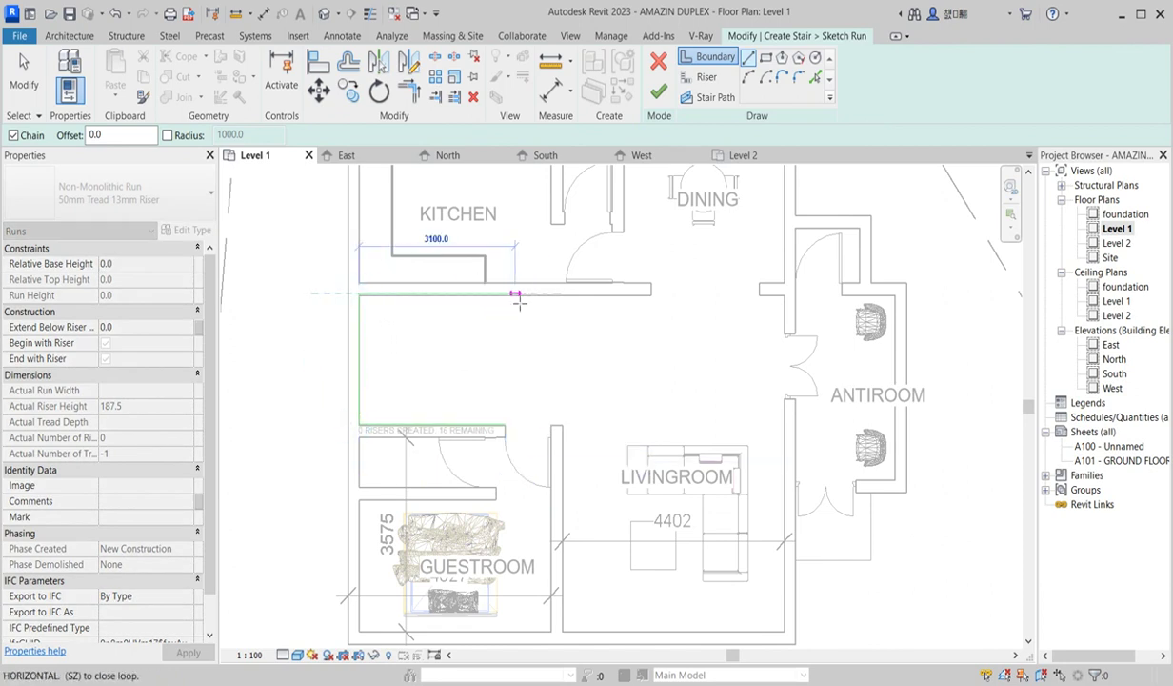
pyautogui.click(511, 309)
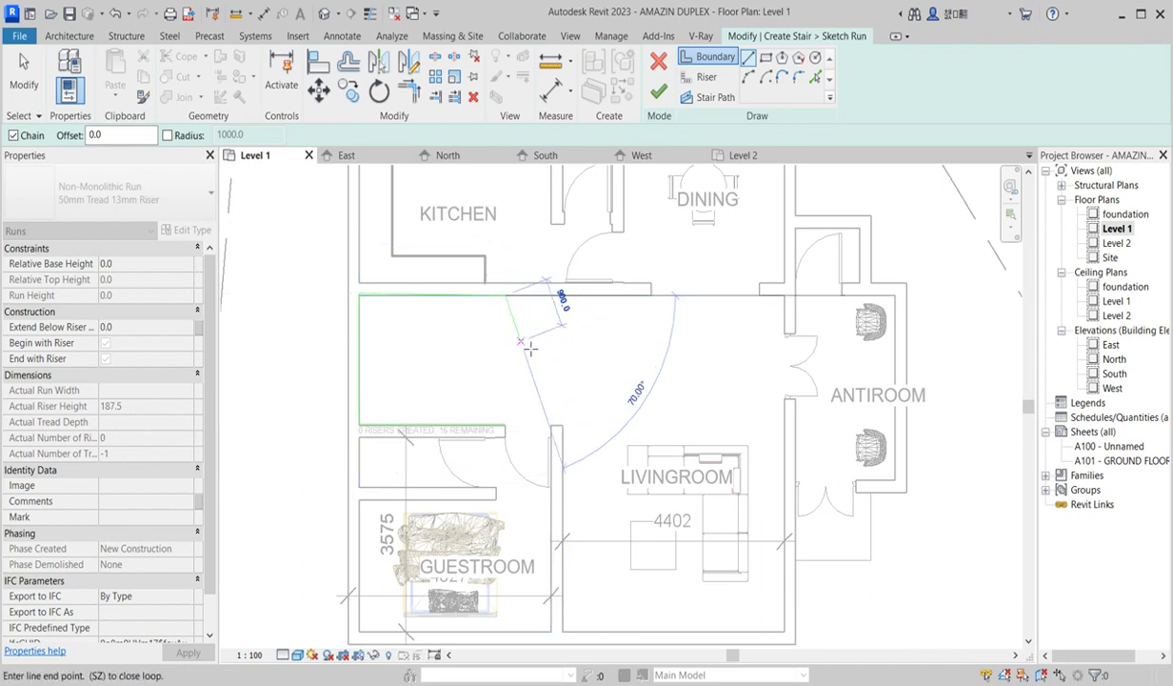
pyautogui.rightClick(533, 352)
pyautogui.click(569, 360)
pyautogui.rightClick(537, 353)
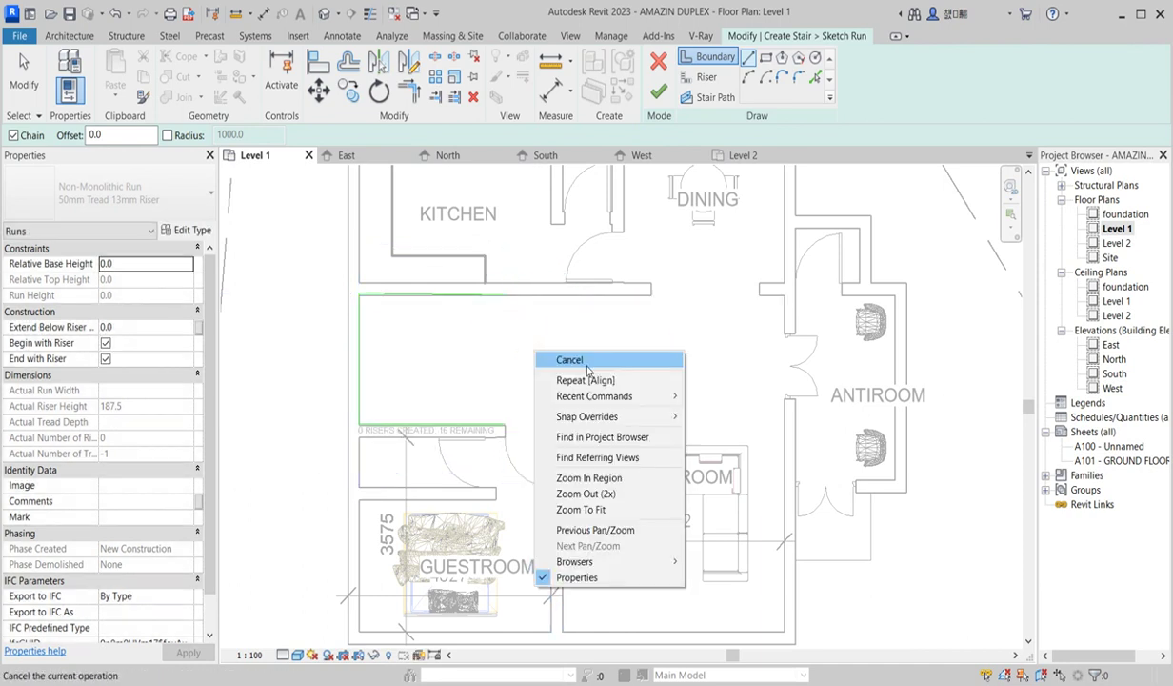
pyautogui.click(587, 365)
# Step: Offset the north stair boundary line 1000 mm southward without keeping a copy
pyautogui.scroll(1, 427, 356)
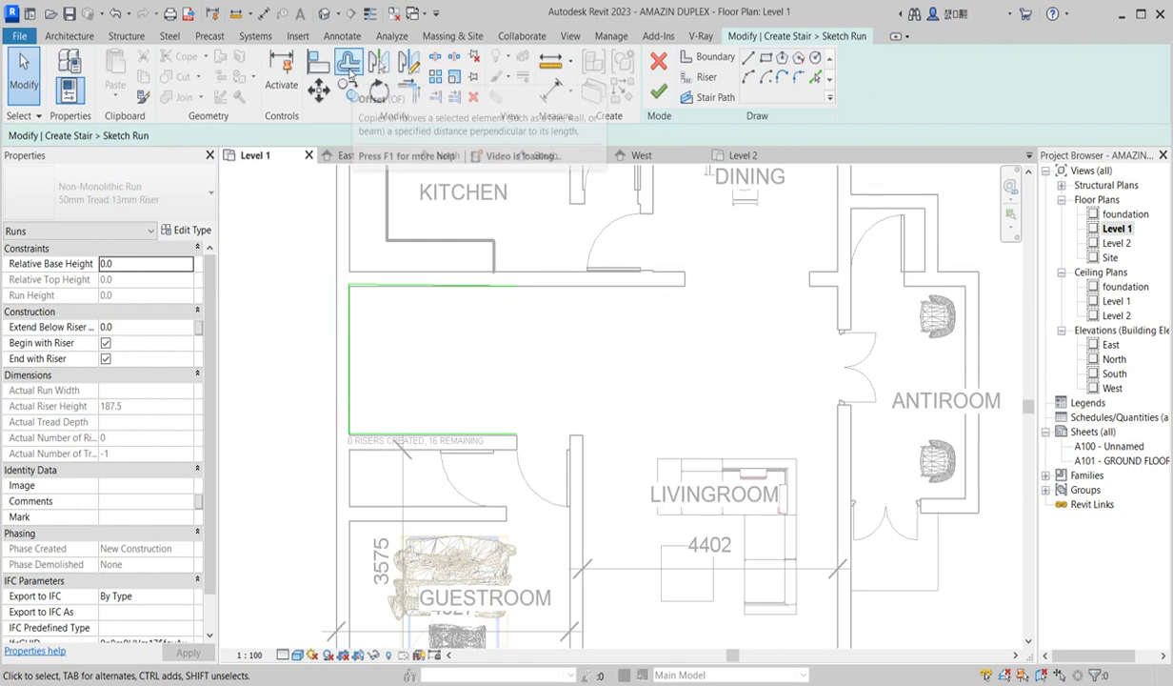
pyautogui.click(349, 70)
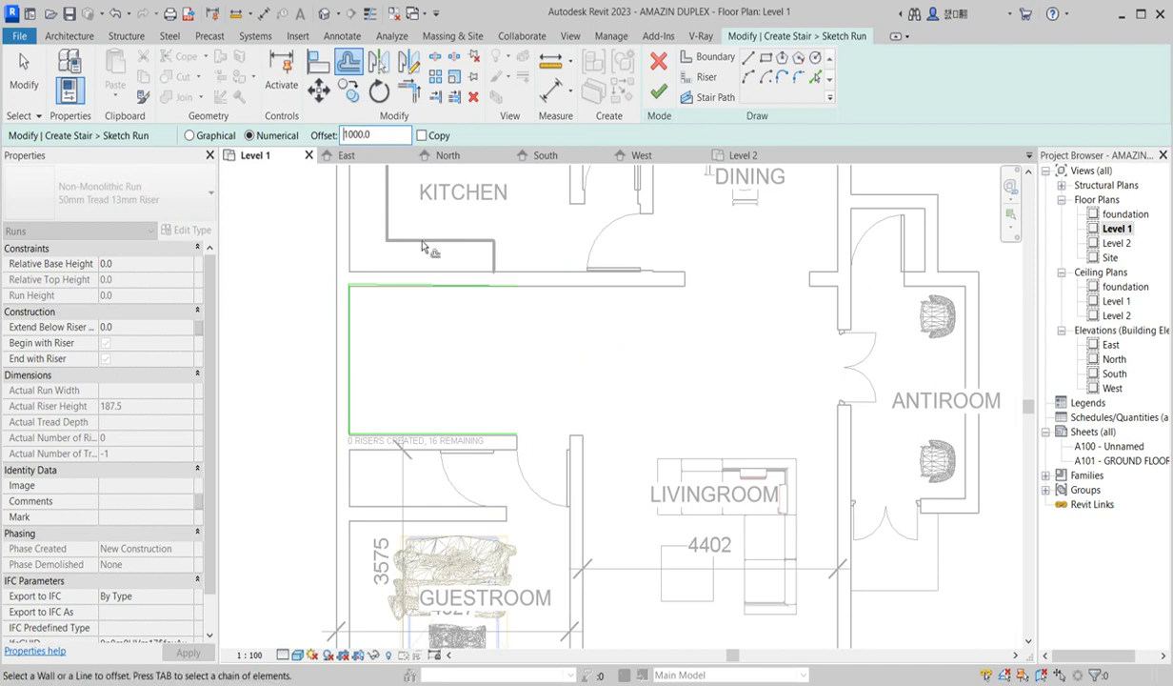
pyautogui.click(441, 286)
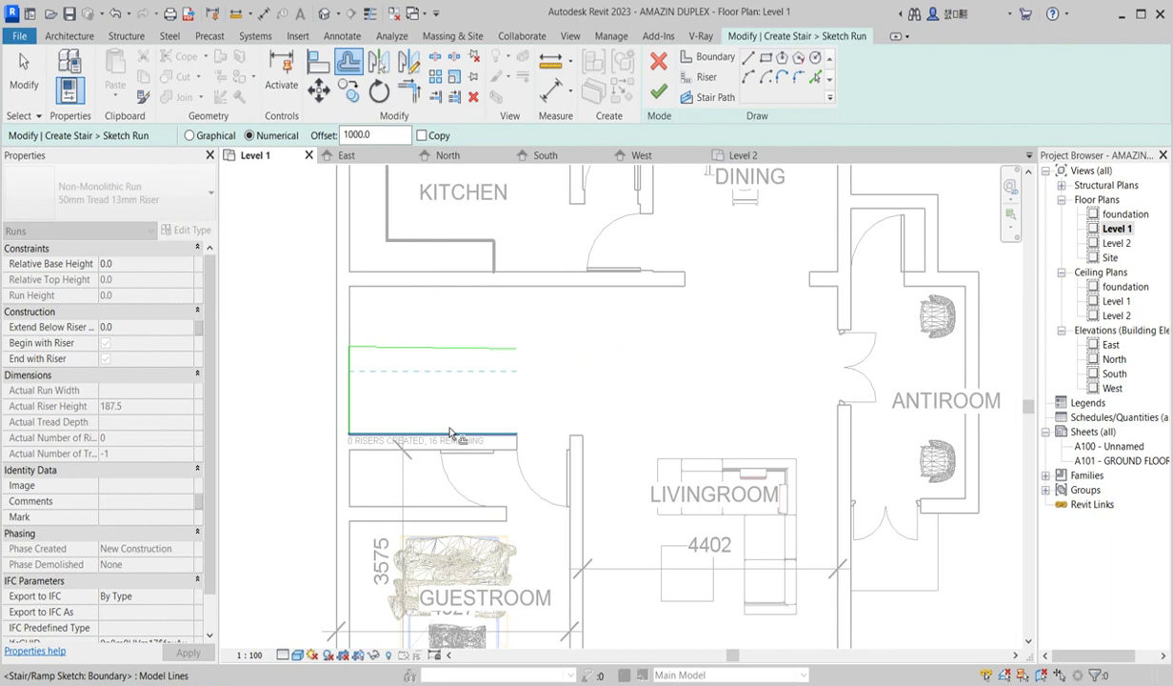
# Step: Undo the last boundary offset and delete the slanted north boundary line of the stair
pyautogui.hotkey('ctrl', 'z')
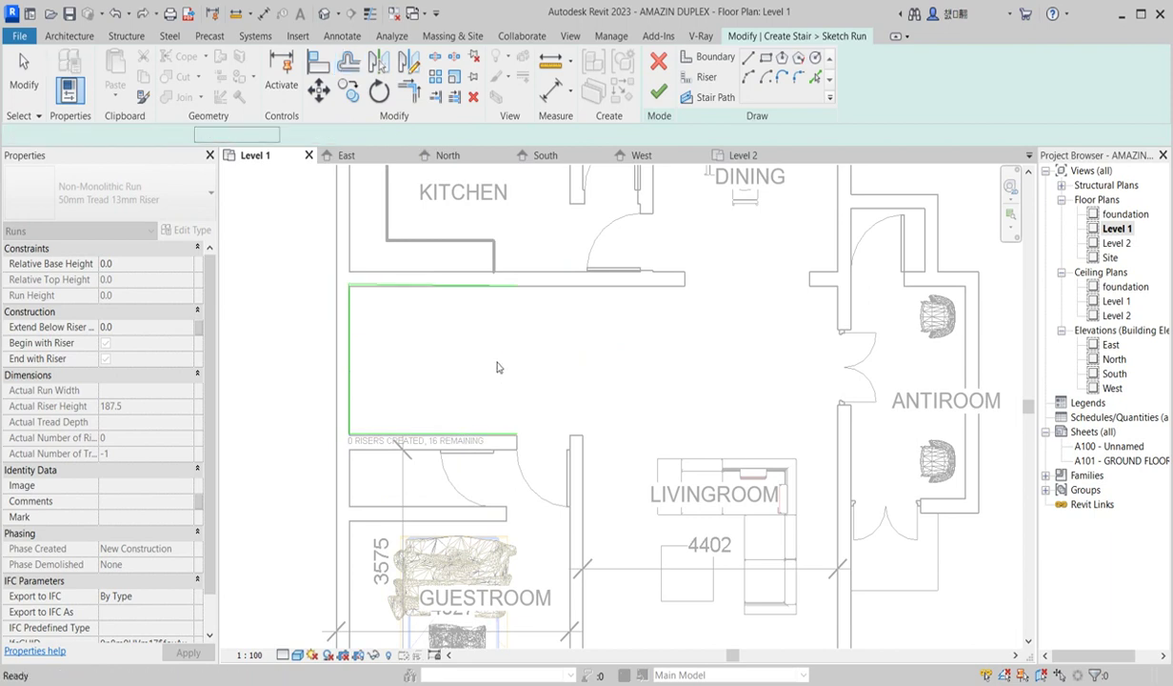
pyautogui.press('Escape')
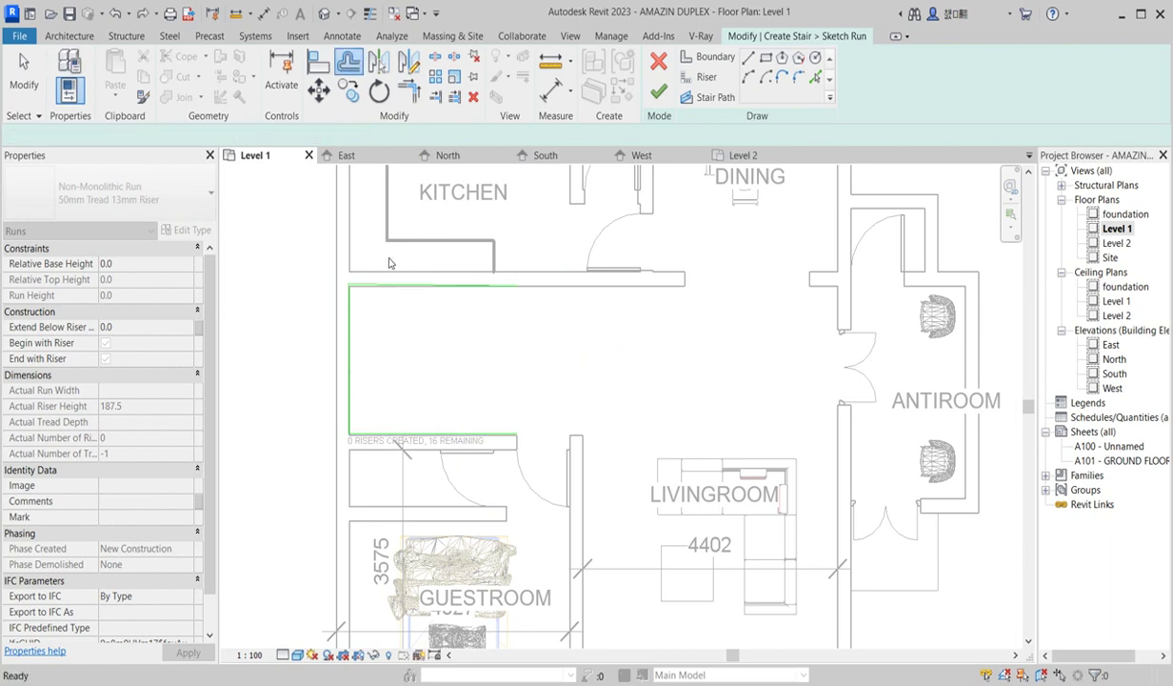
pyautogui.scroll(2, 398, 366)
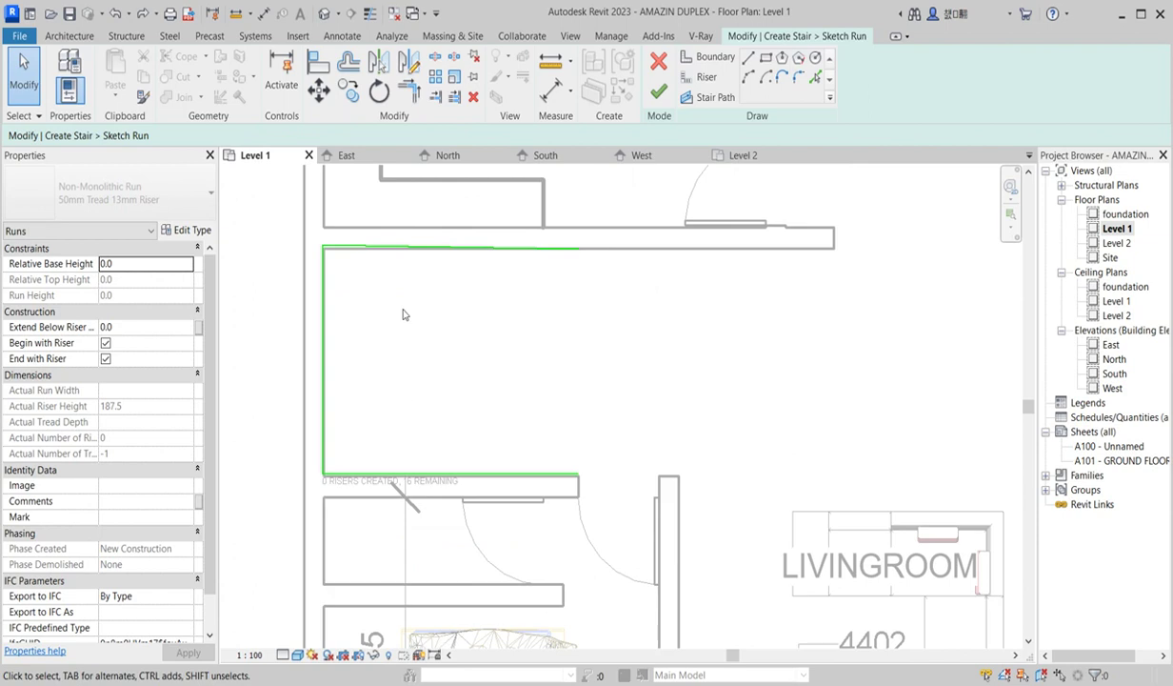
pyautogui.click(432, 249)
pyautogui.press('Delete')
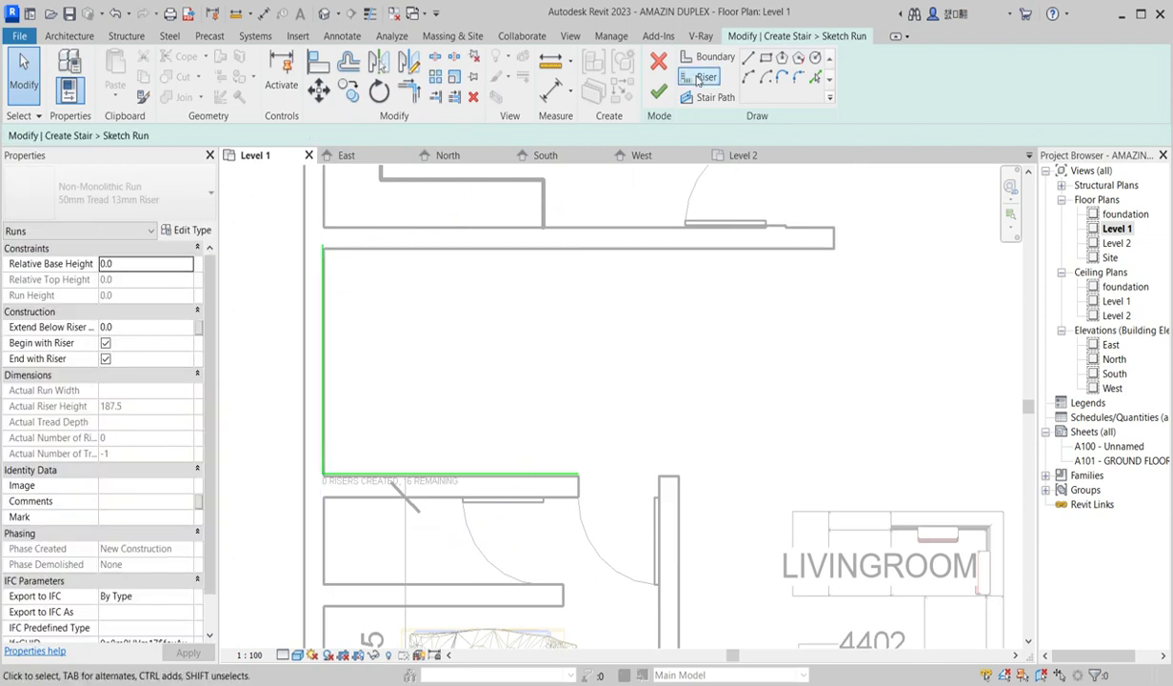
# Step: Draw a straight horizontal boundary line 2900 mm long just south of the north wall, starting at the west boundary
pyautogui.click(748, 58)
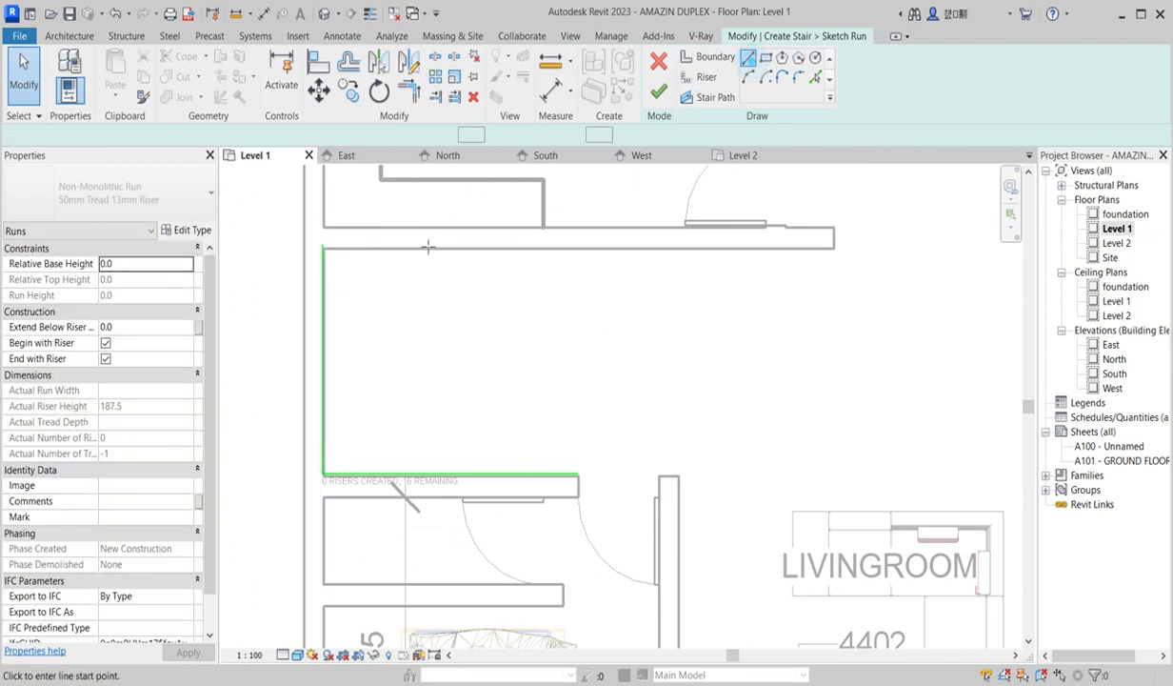
pyautogui.click(325, 268)
pyautogui.click(577, 267)
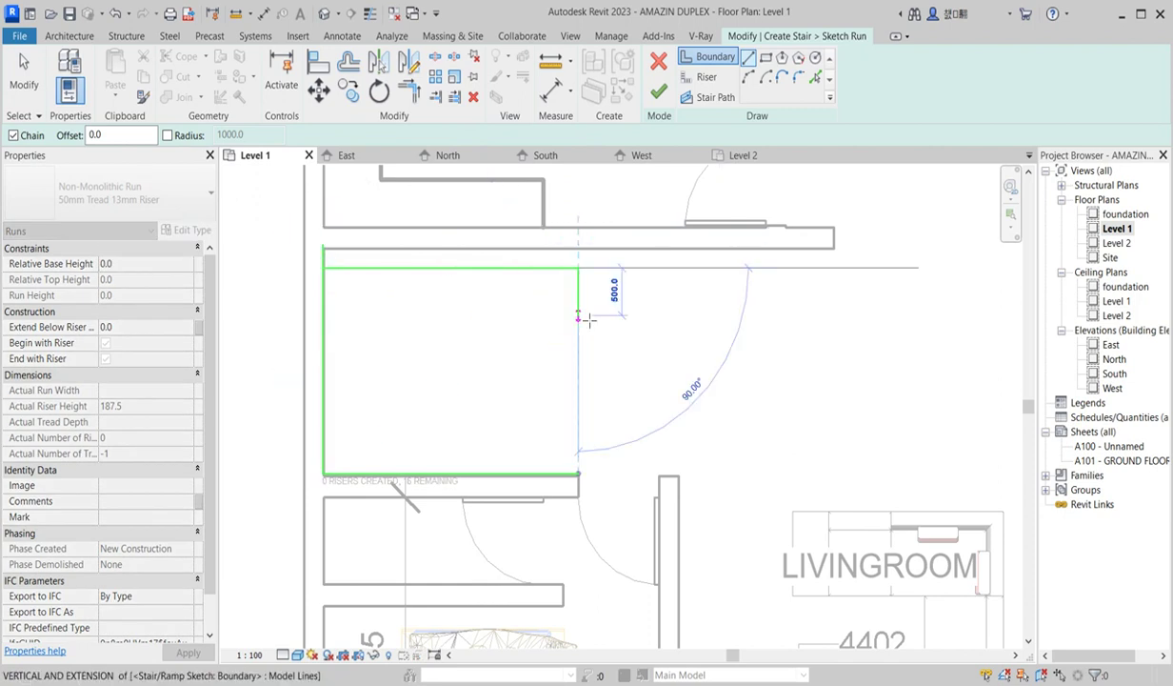
pyautogui.press('Escape')
pyautogui.press('Escape')
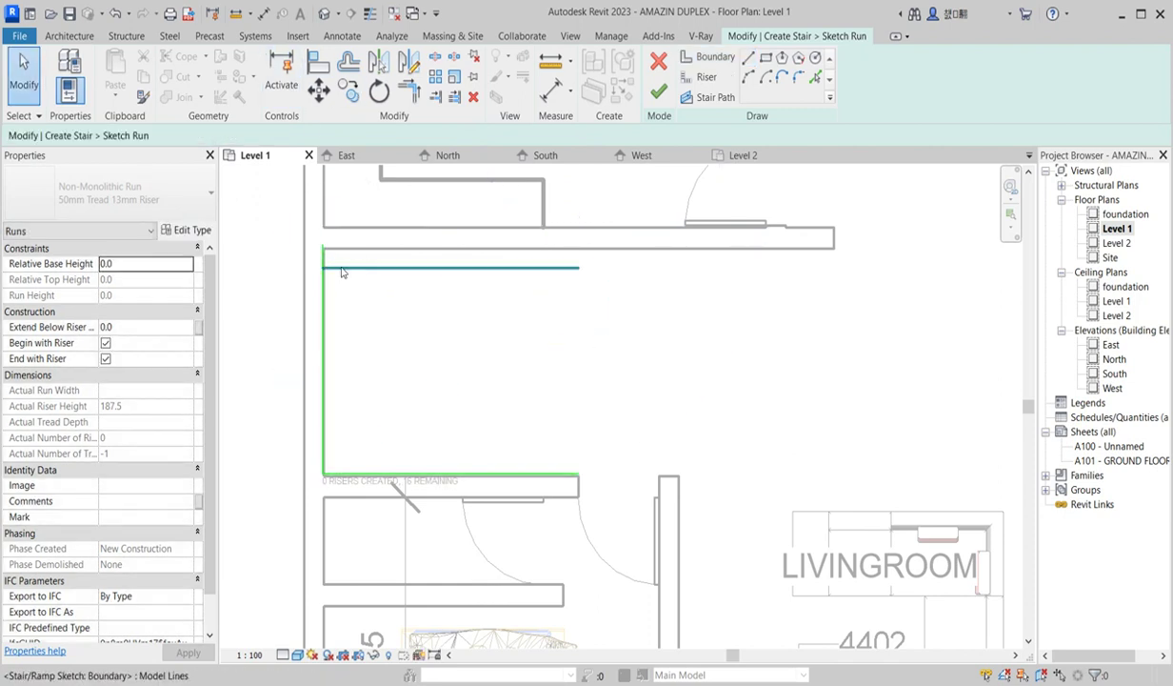
# Step: Move the new horizontal boundary line north so it starts at the north end of the west boundary line
pyautogui.click(339, 266)
pyautogui.scroll(2, 324, 264)
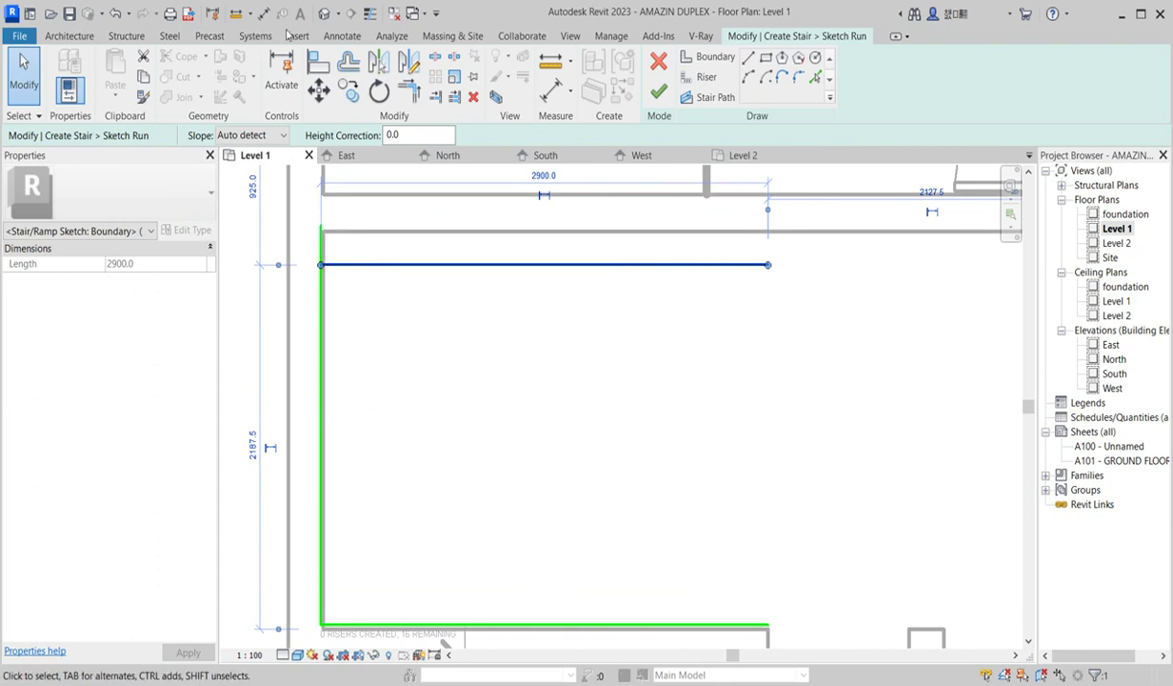
pyautogui.click(320, 91)
pyautogui.click(320, 264)
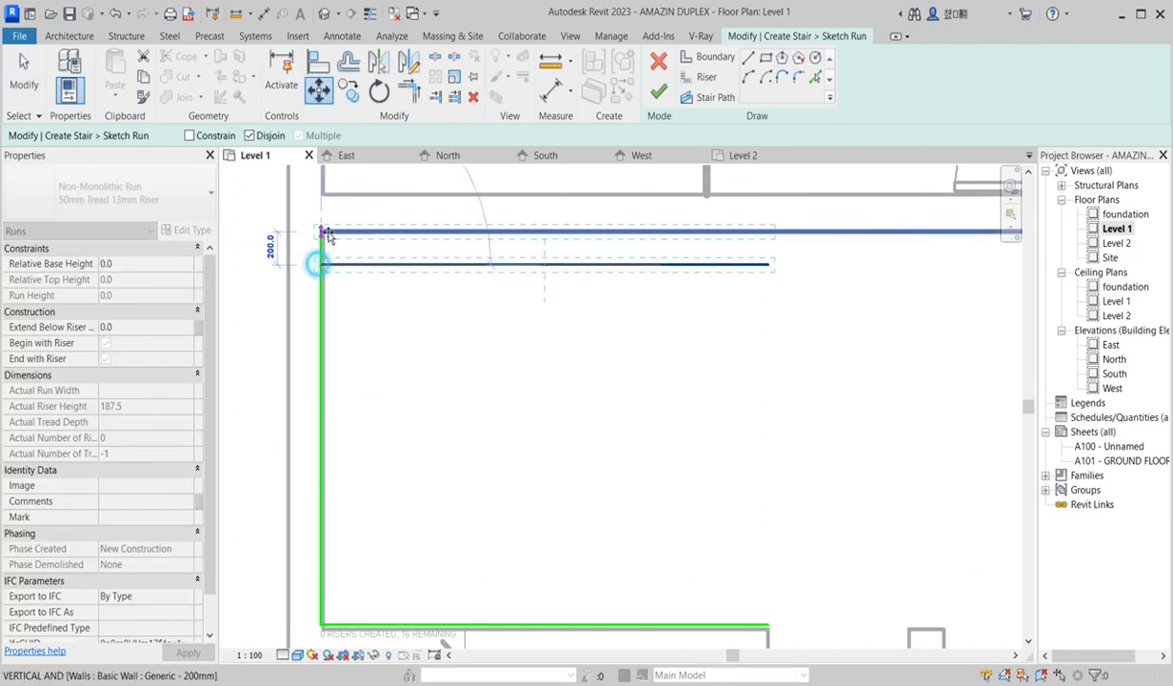
pyautogui.click(322, 226)
pyautogui.scroll(-2, 440, 301)
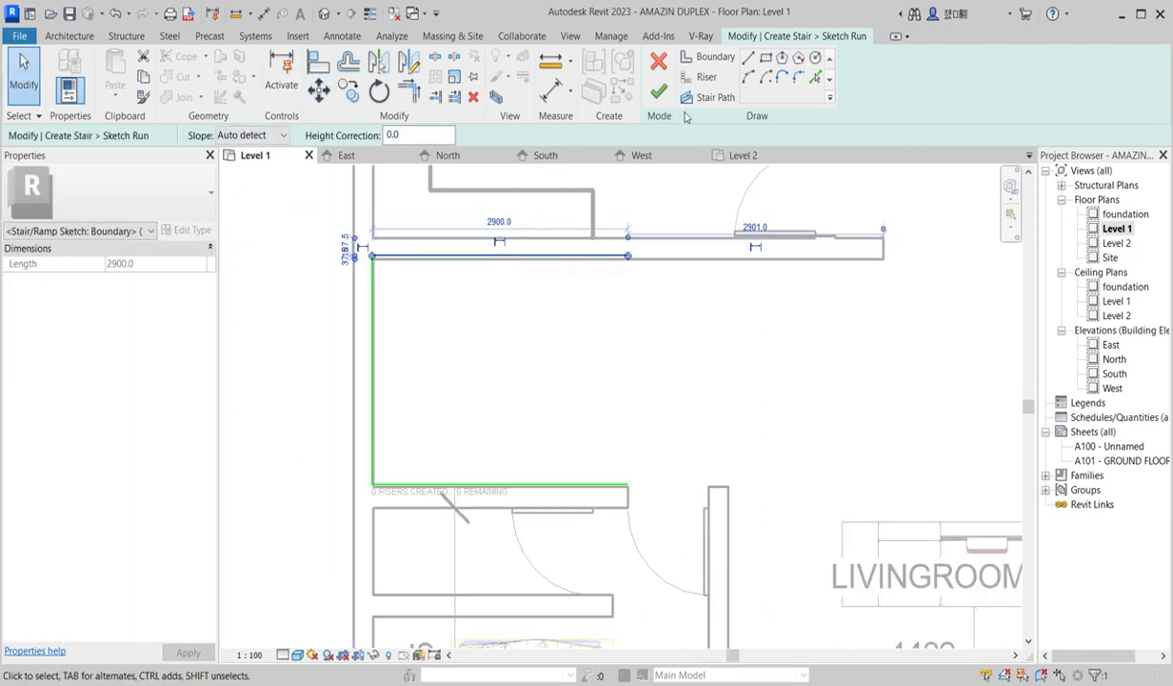
# Step: Align the north and south stair boundary lines with the inner faces of the adjoining walls
pyautogui.click(319, 63)
pyautogui.click(320, 63)
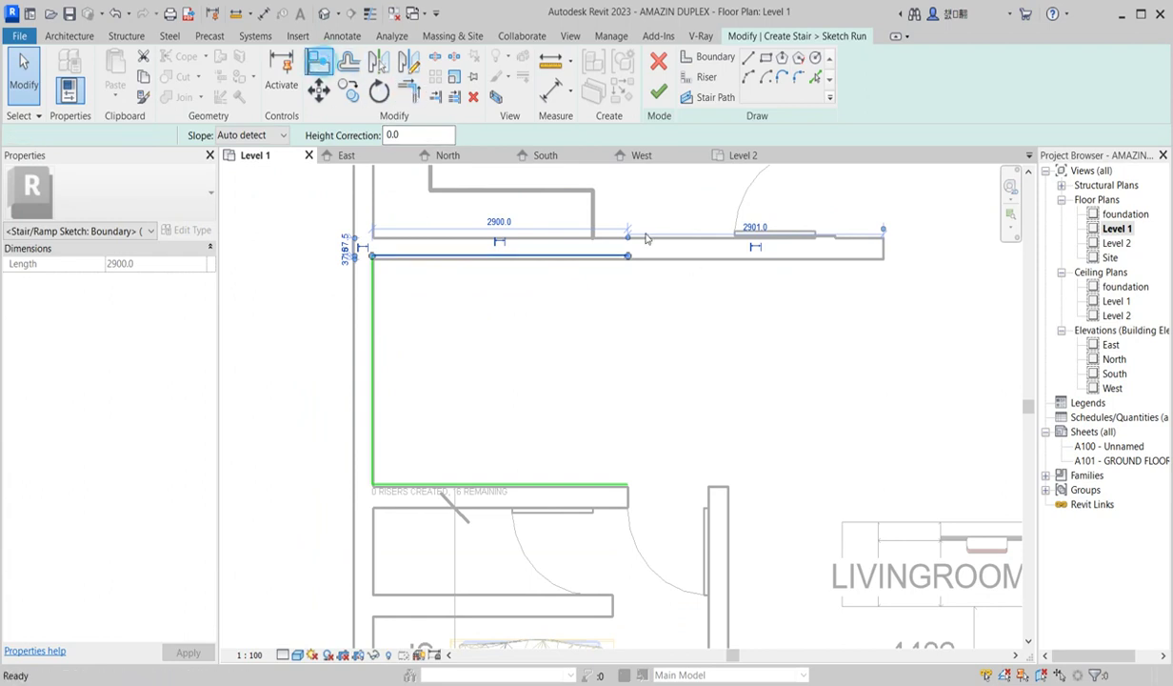
pyautogui.click(676, 254)
pyautogui.click(595, 252)
pyautogui.scroll(3, 583, 481)
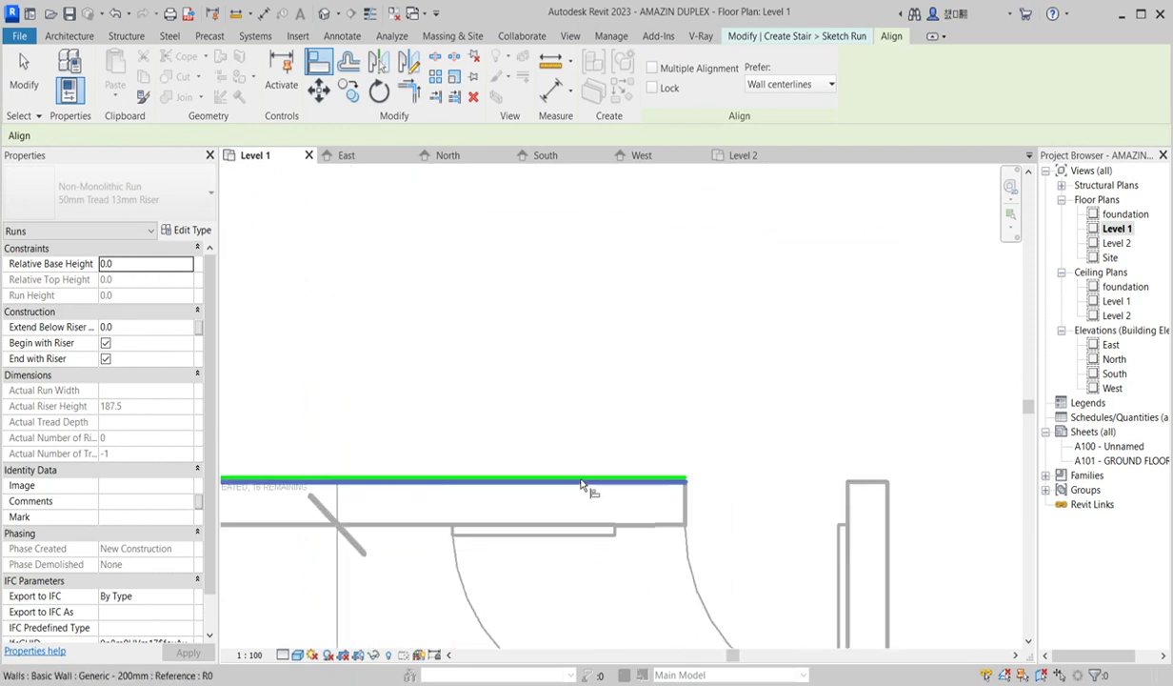
pyautogui.scroll(-5, 585, 479)
pyautogui.rightClick(581, 302)
pyautogui.click(592, 313)
pyautogui.rightClick(571, 278)
pyautogui.click(615, 288)
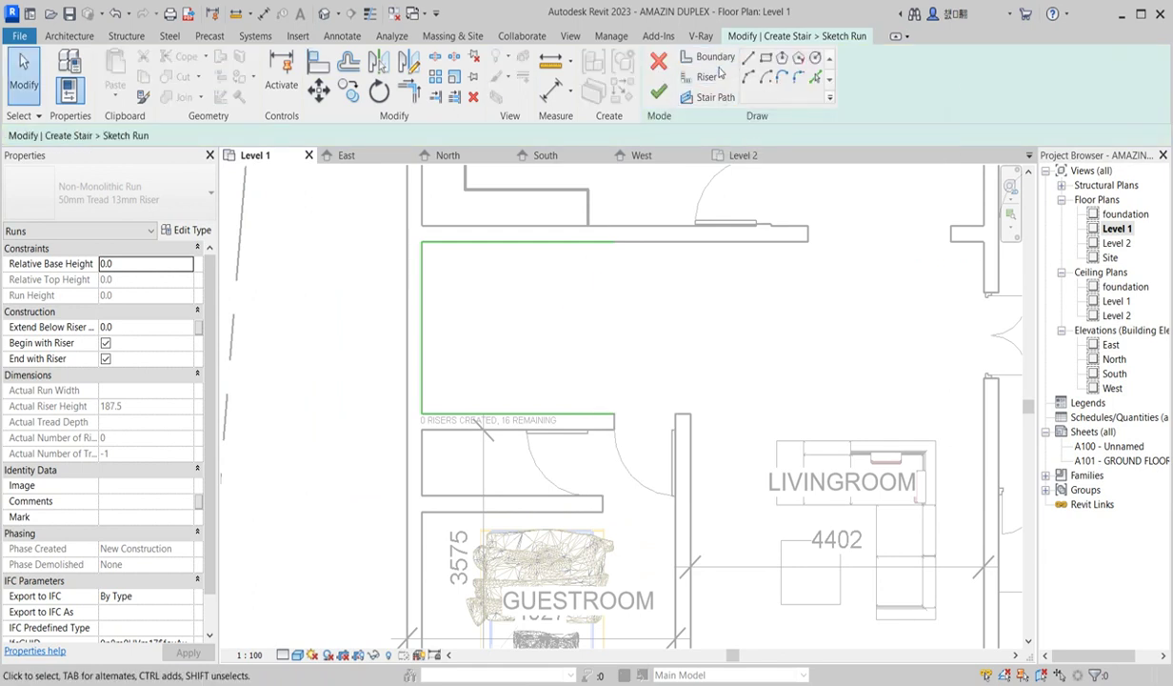
# Step: Try to offset the north and south boundary lines 1000 mm inward without keeping copies
pyautogui.click(348, 63)
pyautogui.click(496, 249)
pyautogui.click(509, 414)
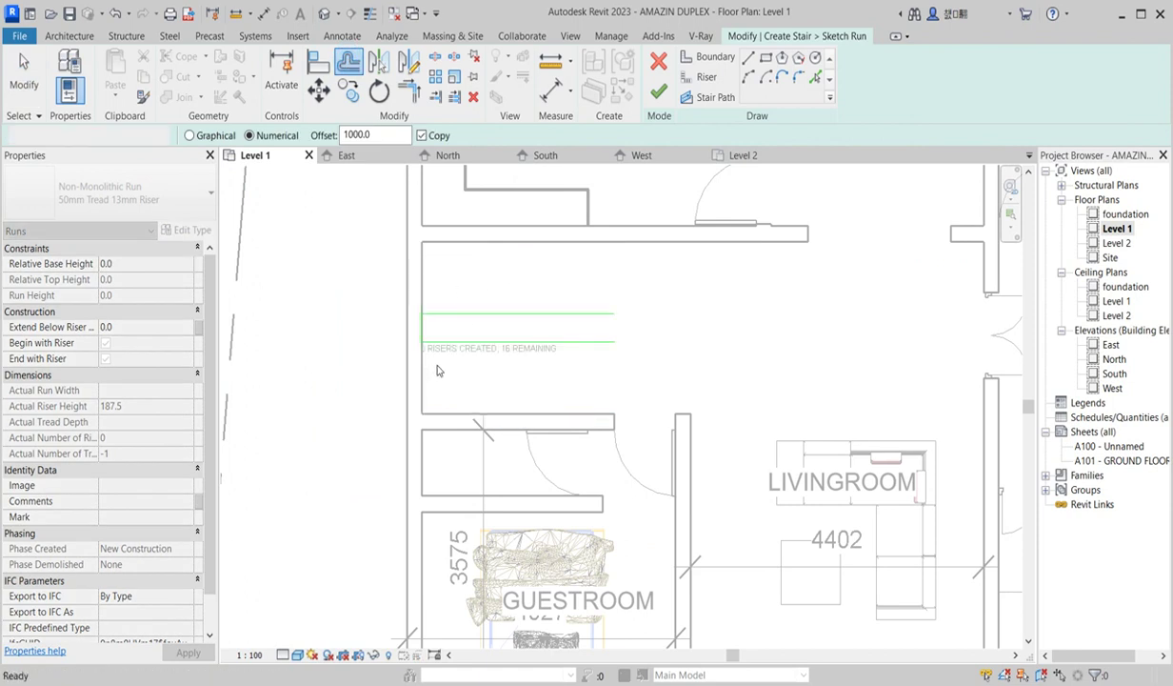
pyautogui.hotkey('ctrl', 'z')
pyautogui.hotkey('ctrl', 'z')
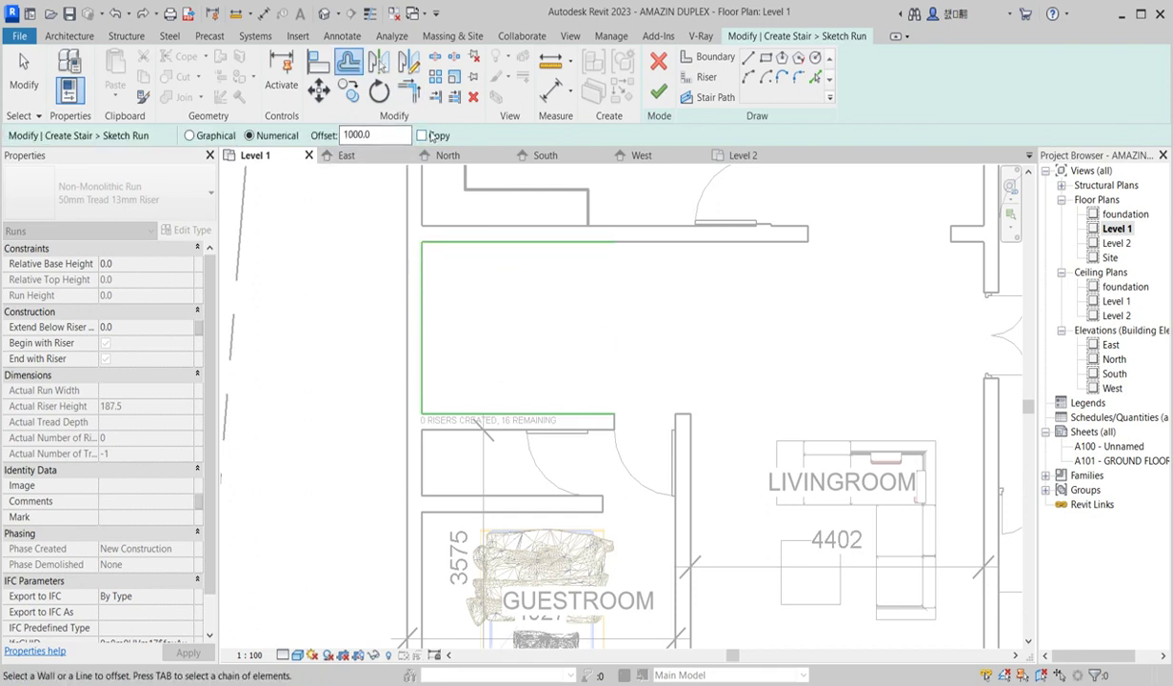
# Step: Copy the north, south and west boundary lines 1000 mm inward and trim the copies into a U open to the east
pyautogui.click(478, 409)
pyautogui.click(494, 251)
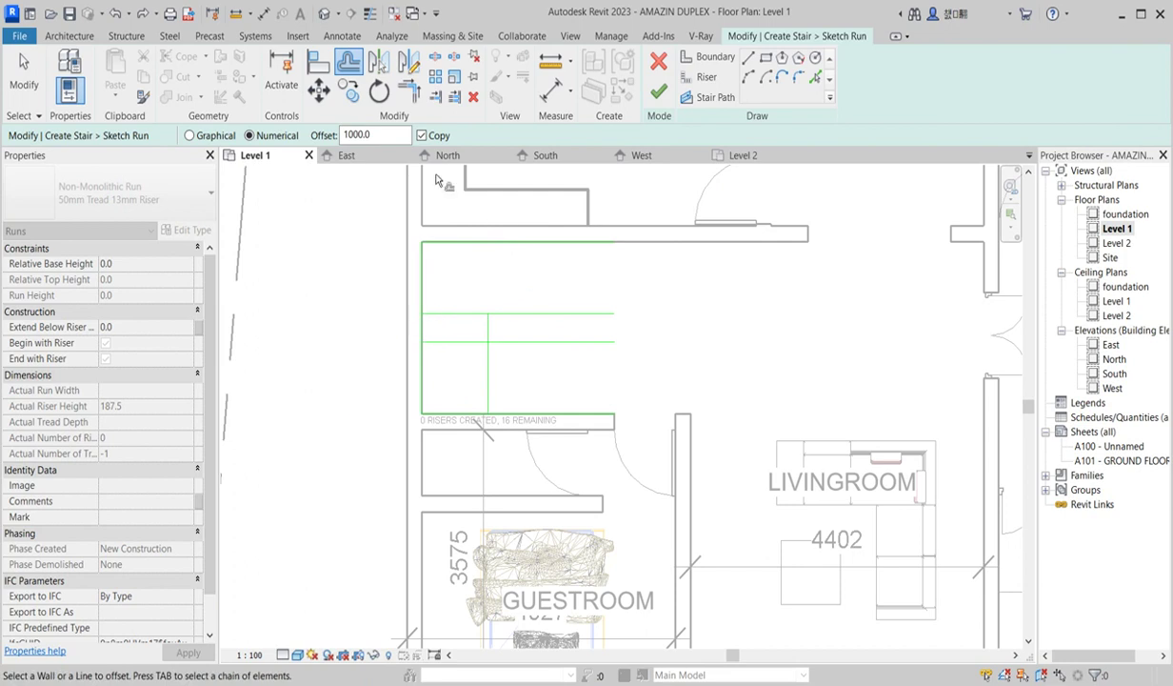
pyautogui.click(409, 88)
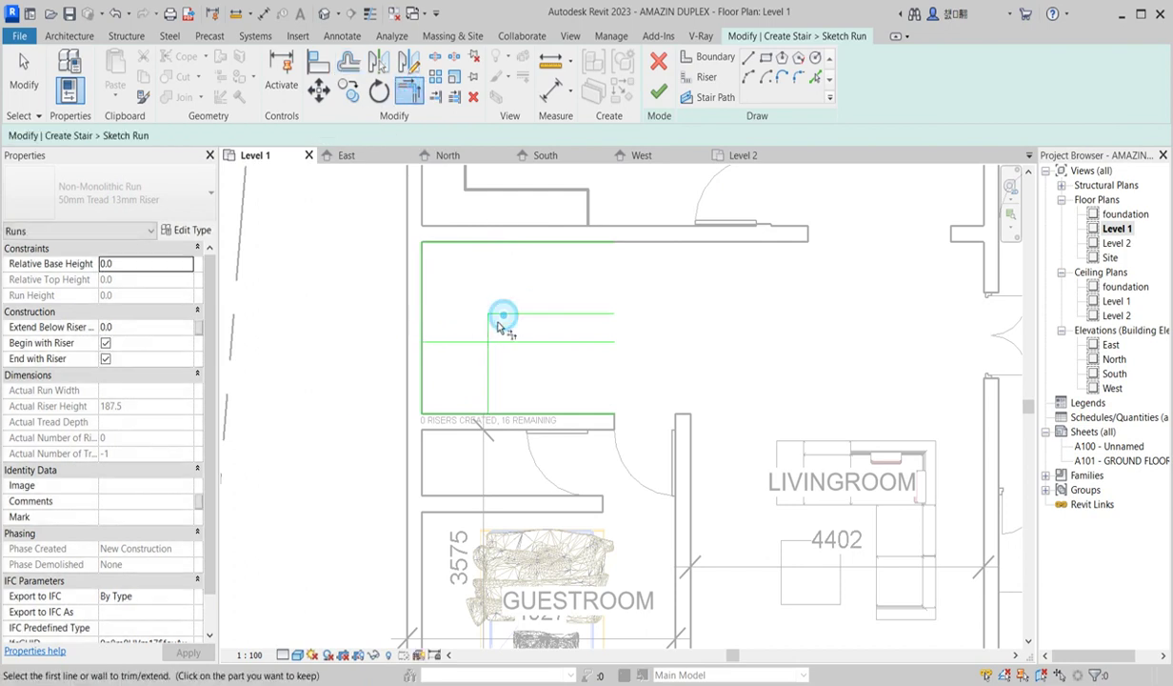
pyautogui.click(486, 333)
pyautogui.click(500, 340)
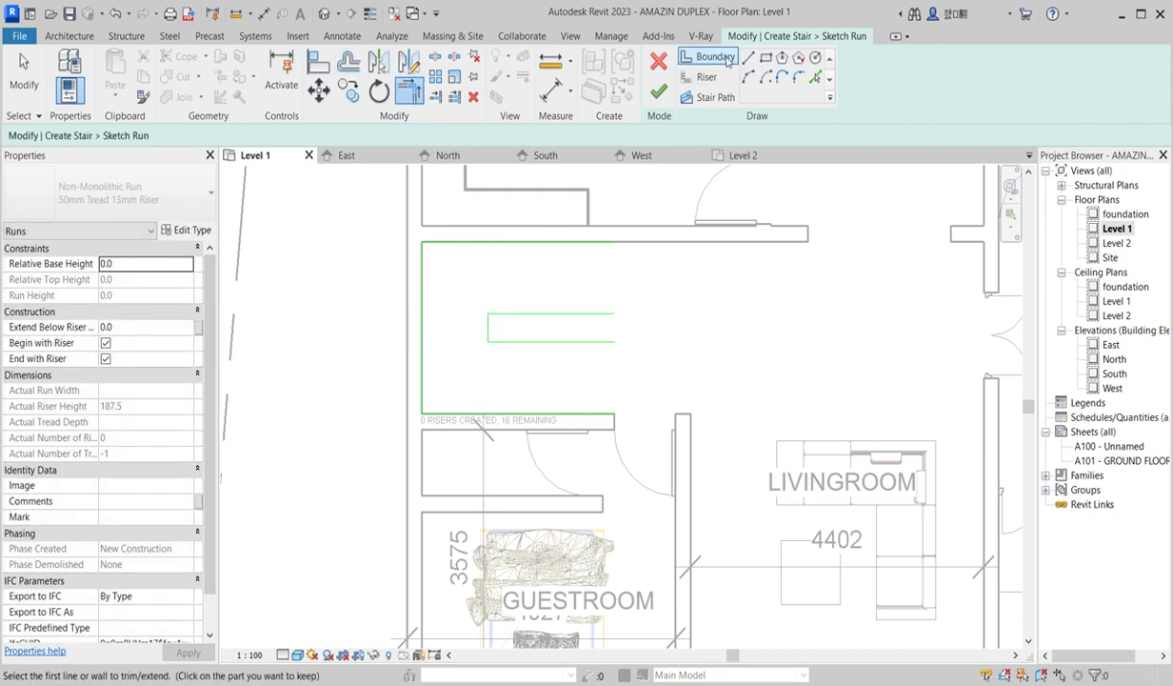
# Step: Draw the first riser line of each flight from the inner boundary's west corners to the south and north outer boundaries
pyautogui.click(707, 77)
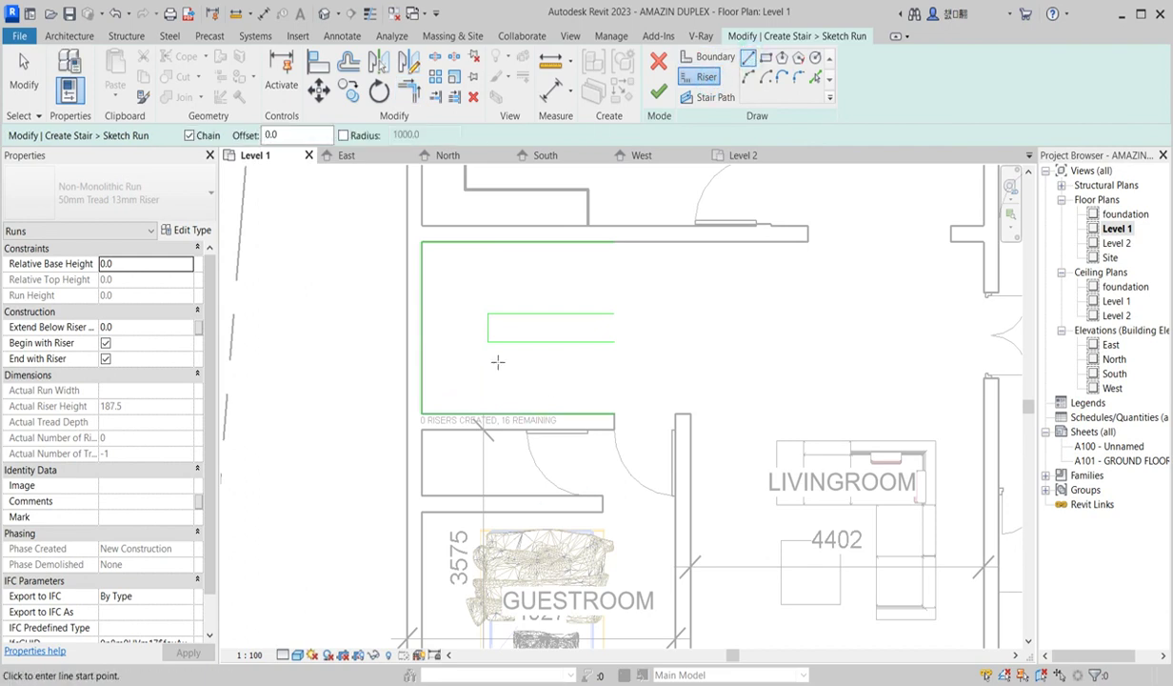
pyautogui.click(490, 309)
pyautogui.click(488, 414)
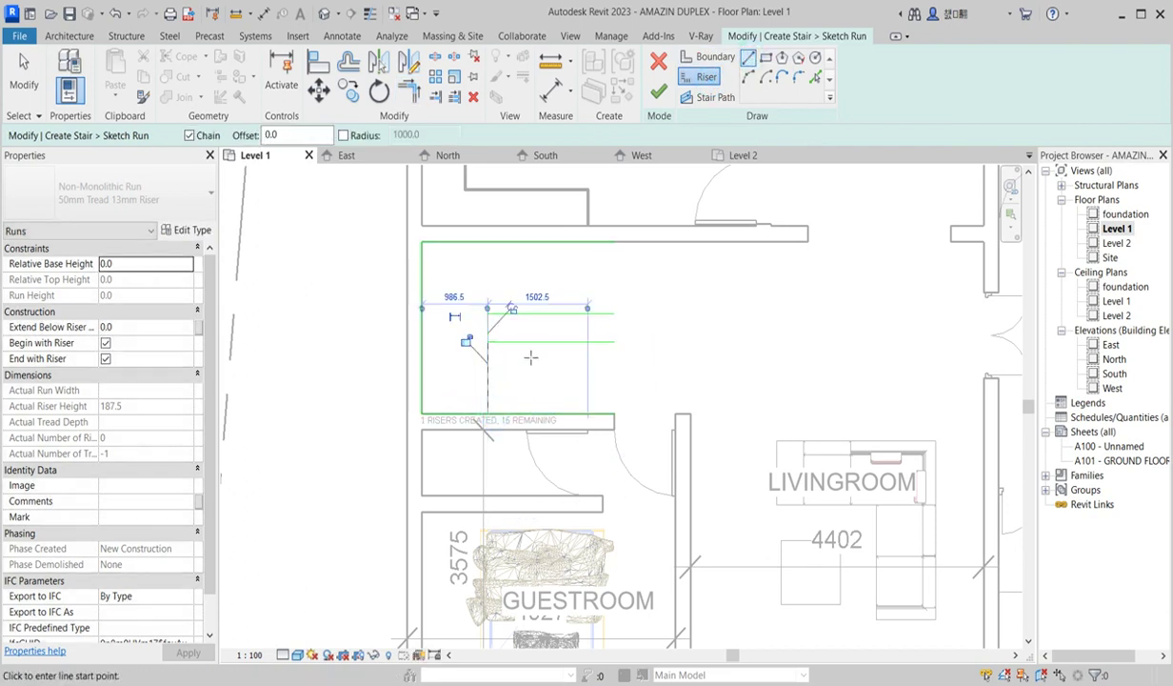
pyautogui.scroll(4, 487, 303)
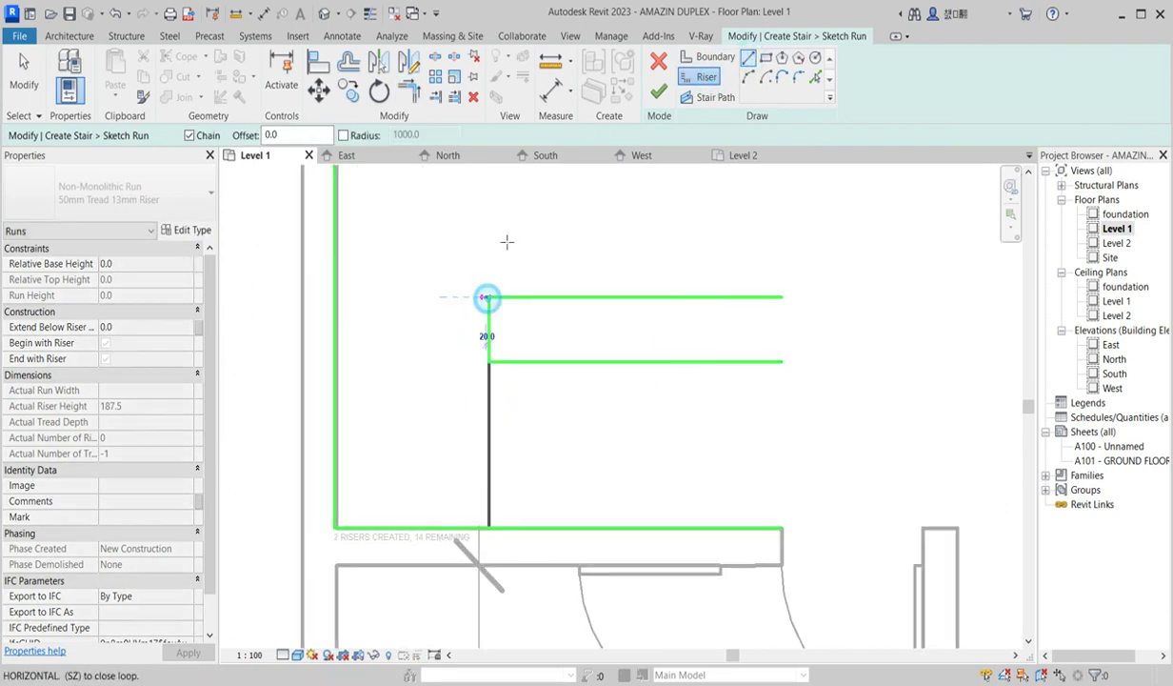
pyautogui.click(486, 298)
pyautogui.scroll(-3, 497, 250)
pyautogui.click(485, 189)
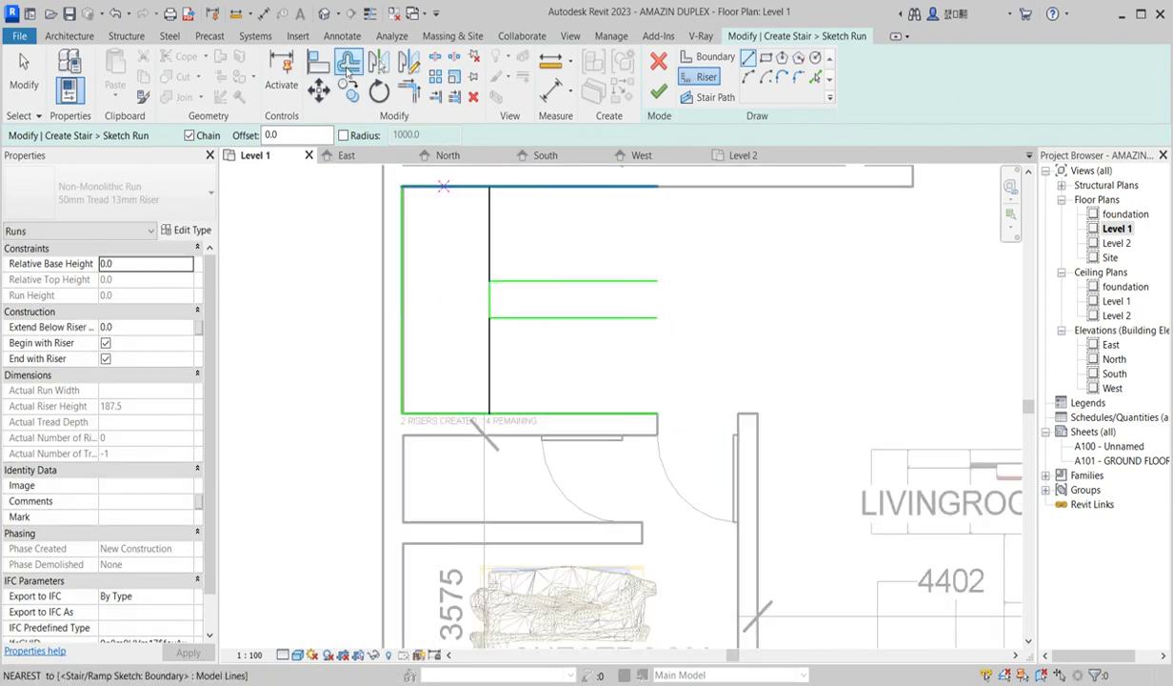
# Step: Repeat the riser lines of both flights eastward as copies offset 300 mm apart, giving nine risers per flight
pyautogui.click(349, 64)
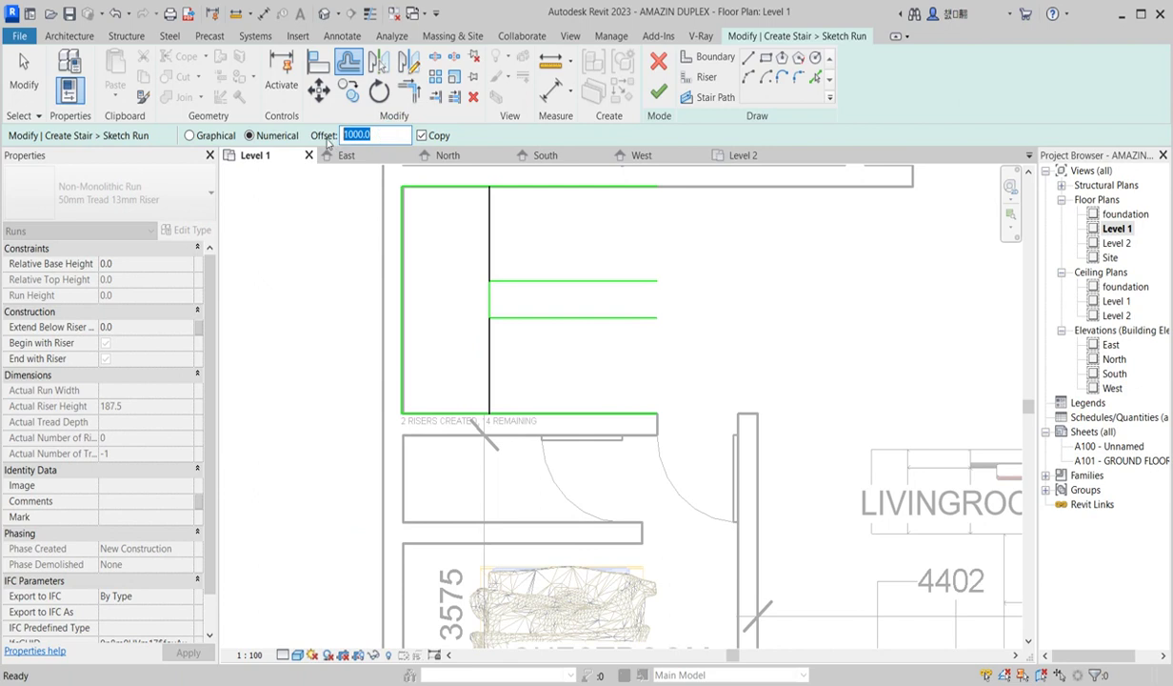
pyautogui.press('Return')
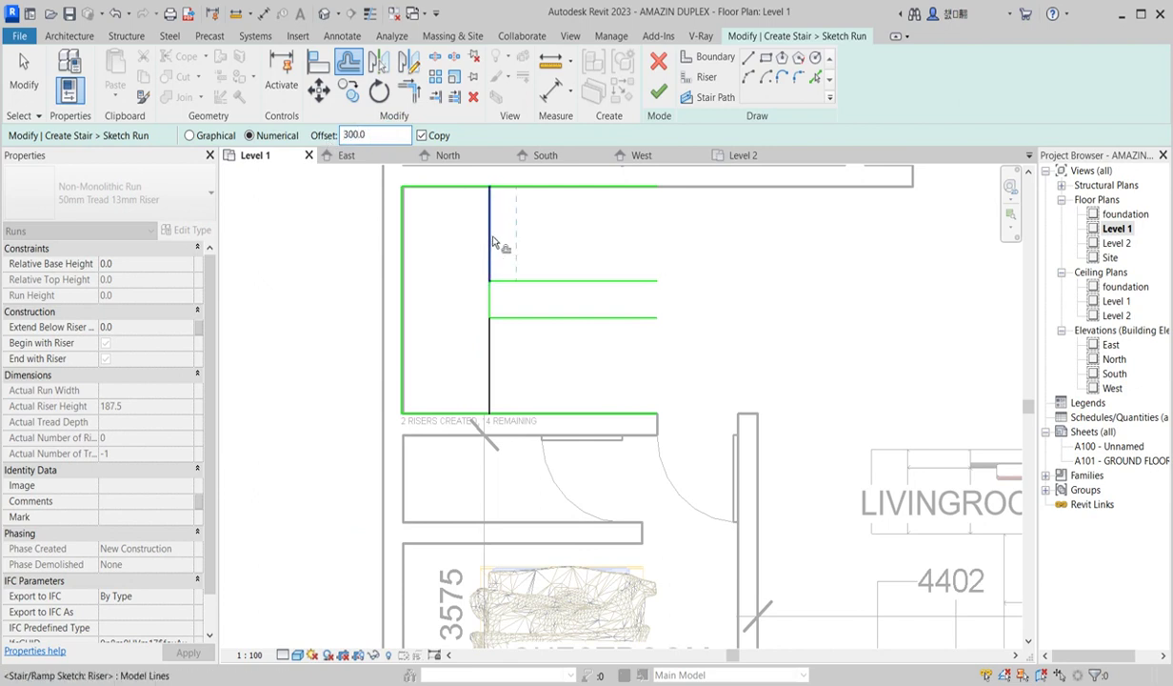
pyautogui.click(522, 240)
pyautogui.click(550, 253)
pyautogui.click(571, 248)
pyautogui.click(608, 258)
pyautogui.click(501, 368)
pyautogui.click(519, 362)
pyautogui.click(551, 373)
pyautogui.click(575, 371)
pyautogui.click(600, 370)
pyautogui.click(624, 369)
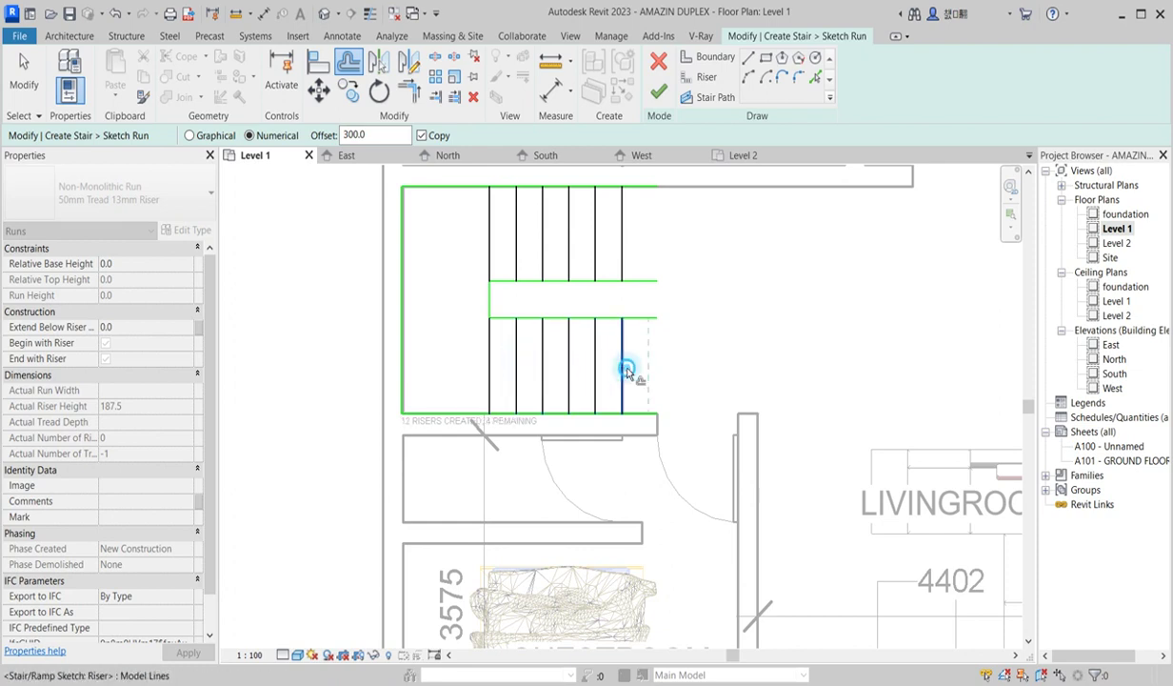
pyautogui.click(626, 253)
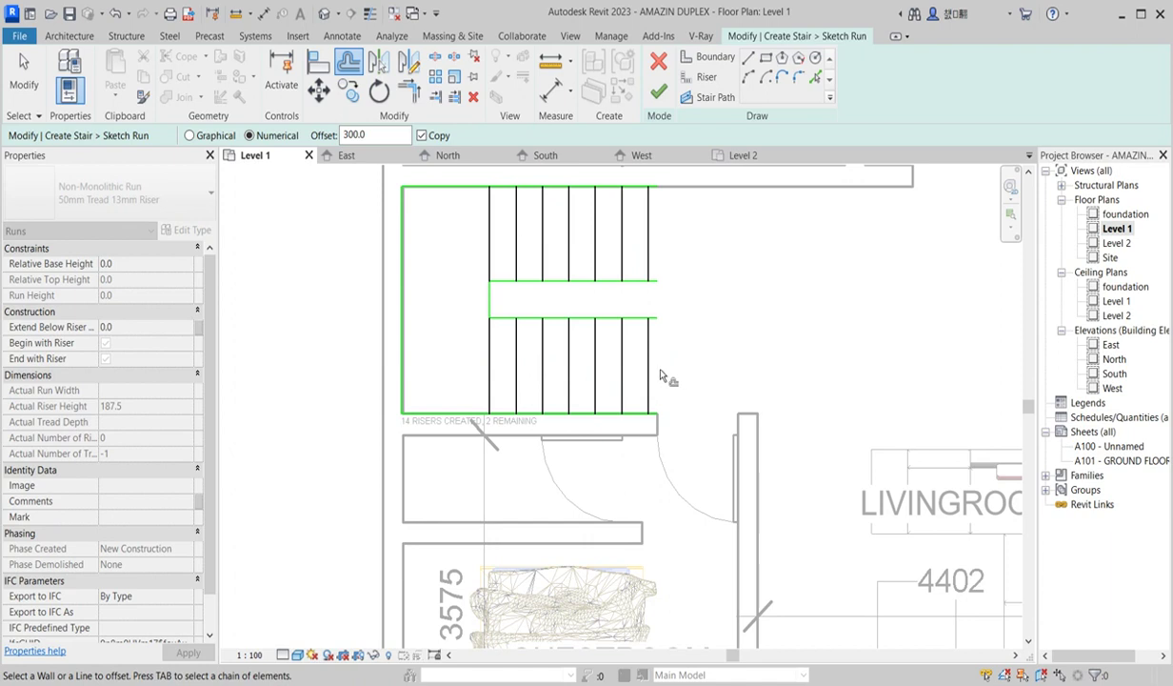
pyautogui.click(650, 371)
pyautogui.click(652, 249)
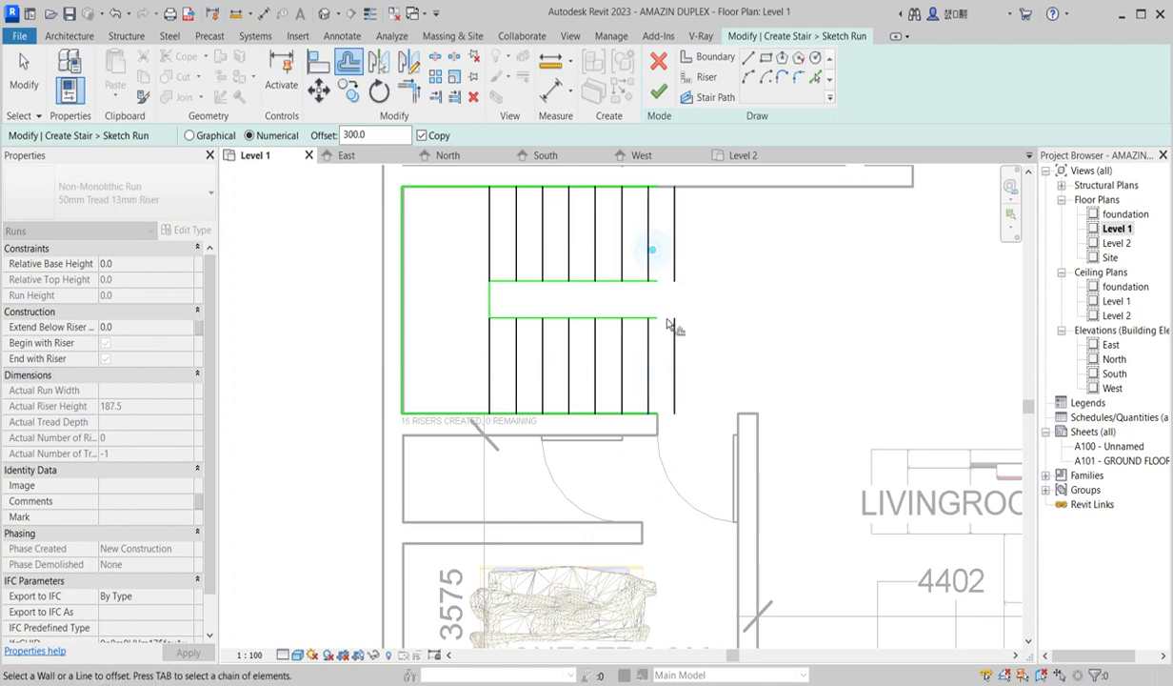
pyautogui.scroll(-3, 668, 317)
pyautogui.scroll(3, 709, 324)
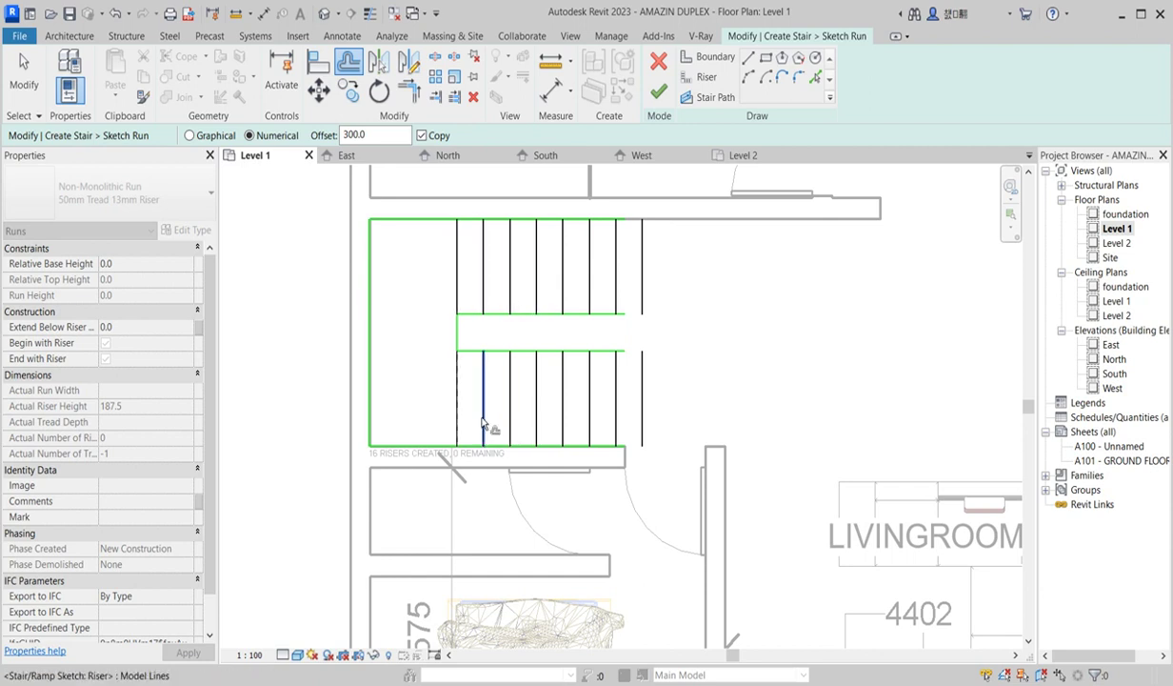
pyautogui.click(651, 279)
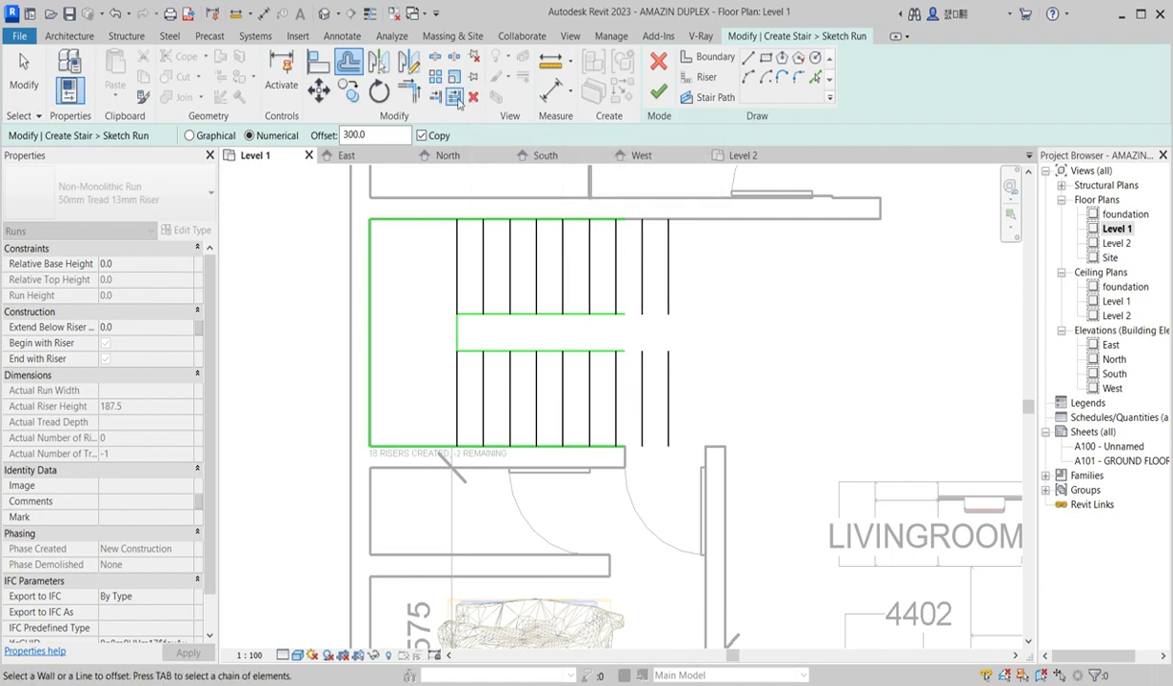
# Step: Extend the inner and outer stair boundary lines eastward to the last riser of each flight
pyautogui.press('Escape')
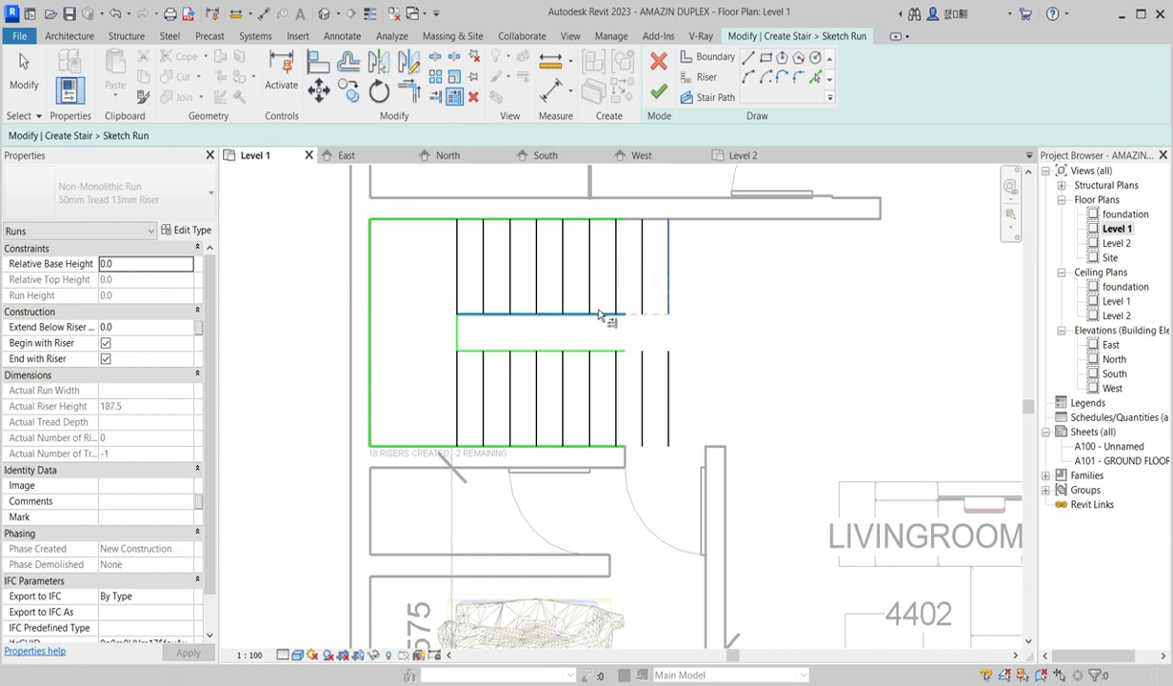
pyautogui.click(602, 316)
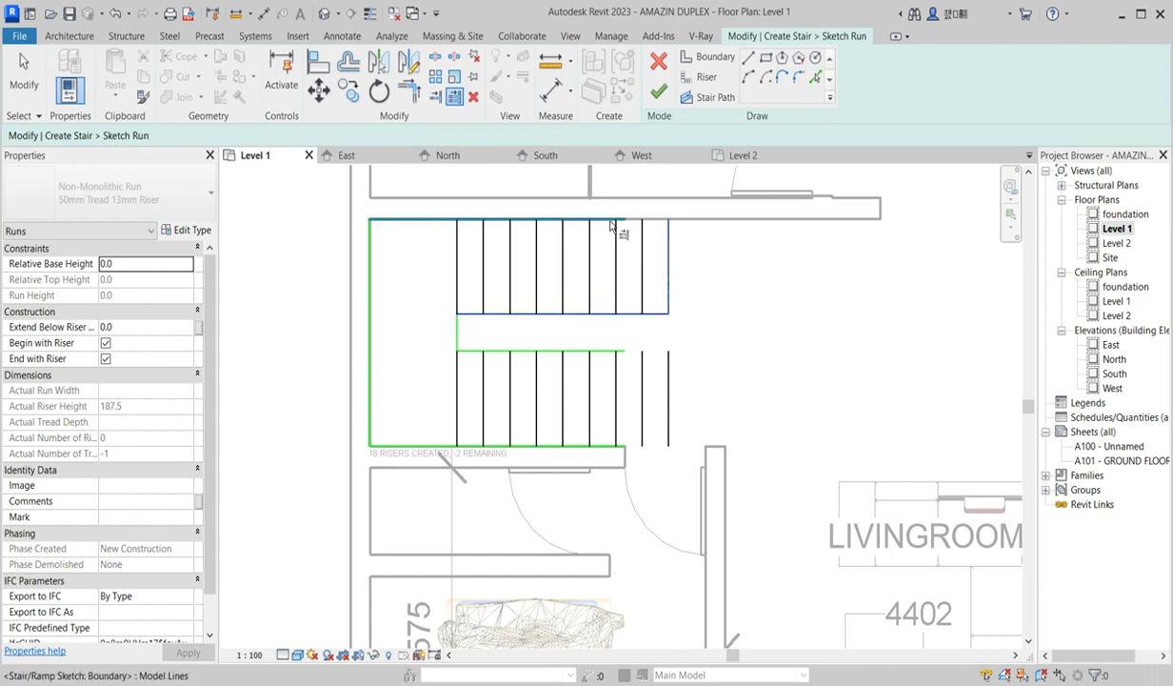
pyautogui.keyDown('ctrl'); pyautogui.click(609, 444); pyautogui.keyUp('ctrl')
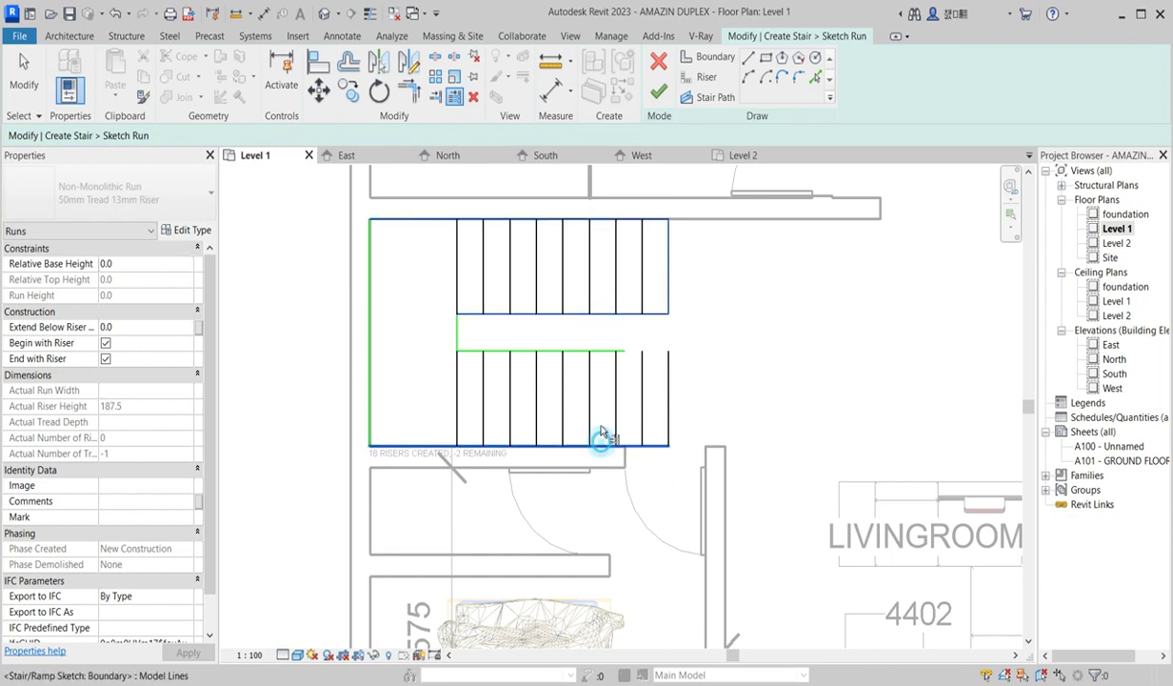
pyautogui.rightClick(721, 313)
pyautogui.click(761, 320)
# Step: Draw the stair path from the north flight's east riser midpoint around the west landing to the south flight's east riser, and finish the stair
pyautogui.click(712, 97)
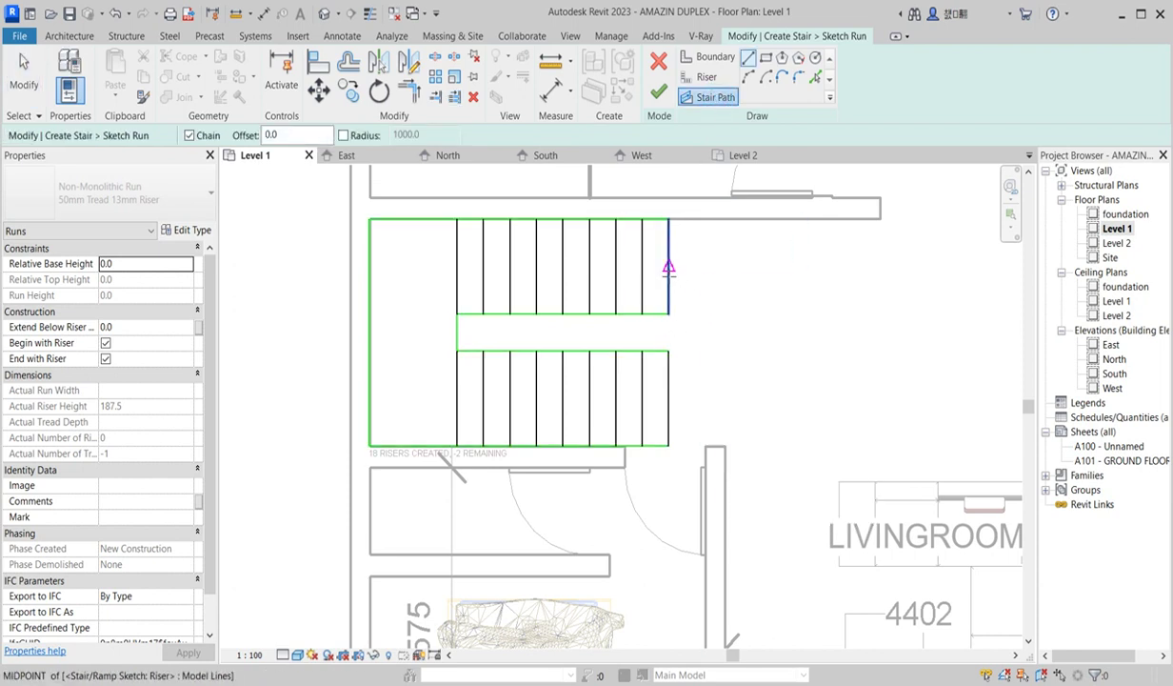
pyautogui.click(669, 267)
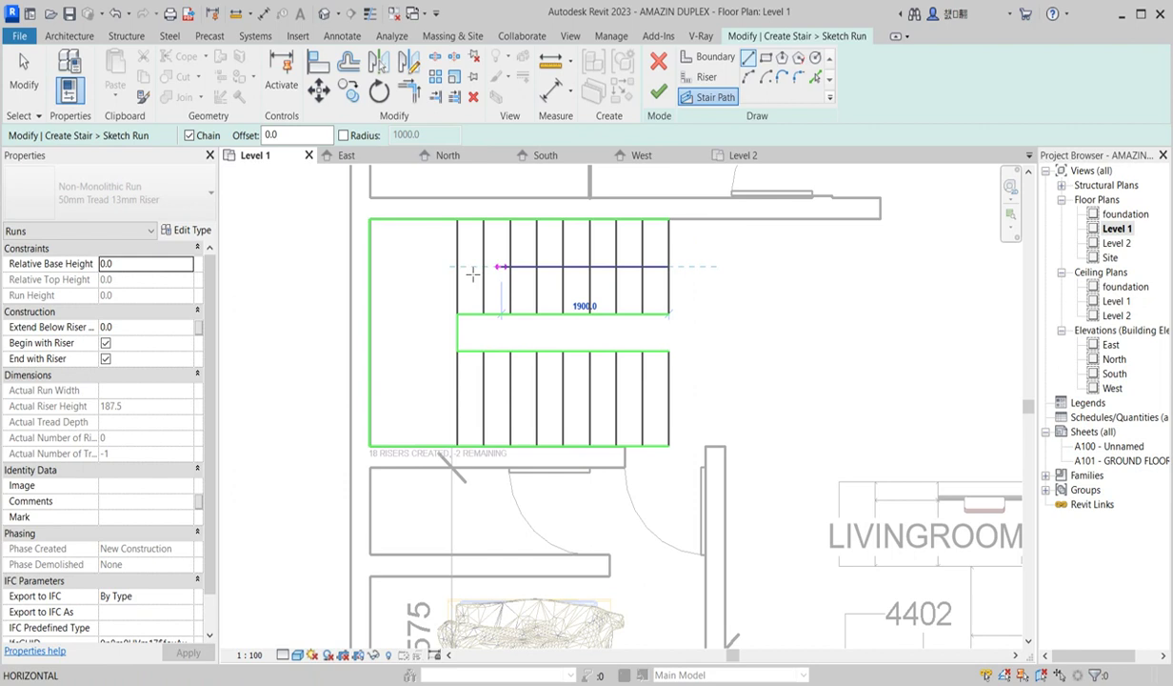
pyautogui.click(413, 267)
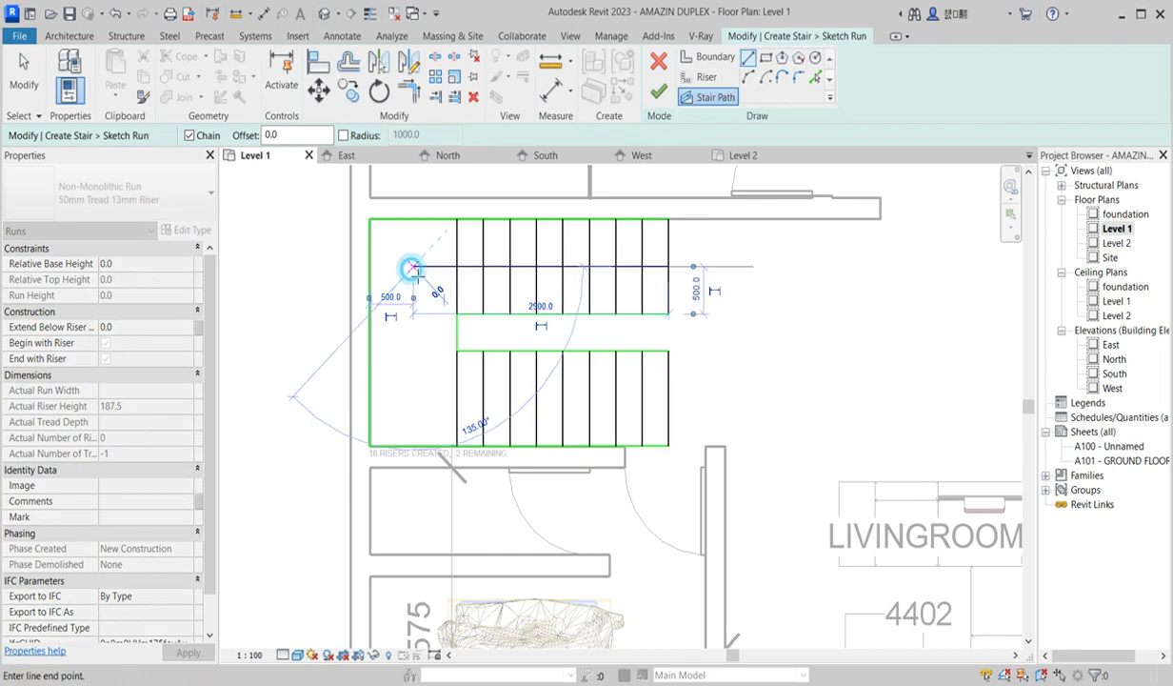
pyautogui.click(412, 388)
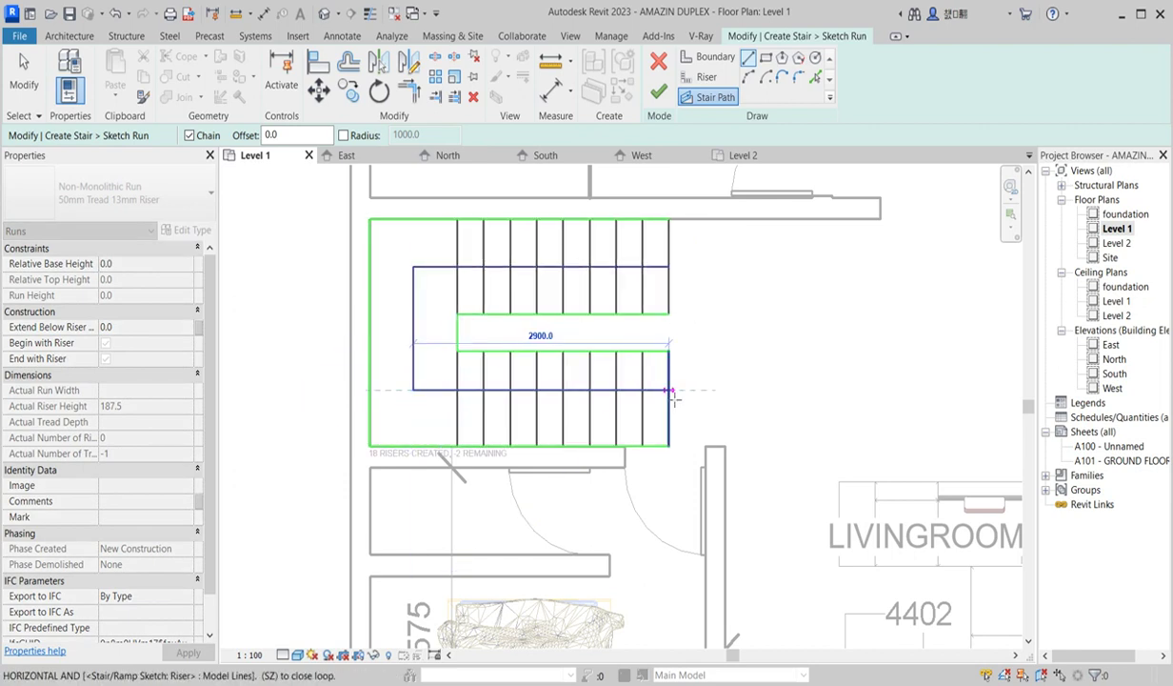
pyautogui.click(669, 390)
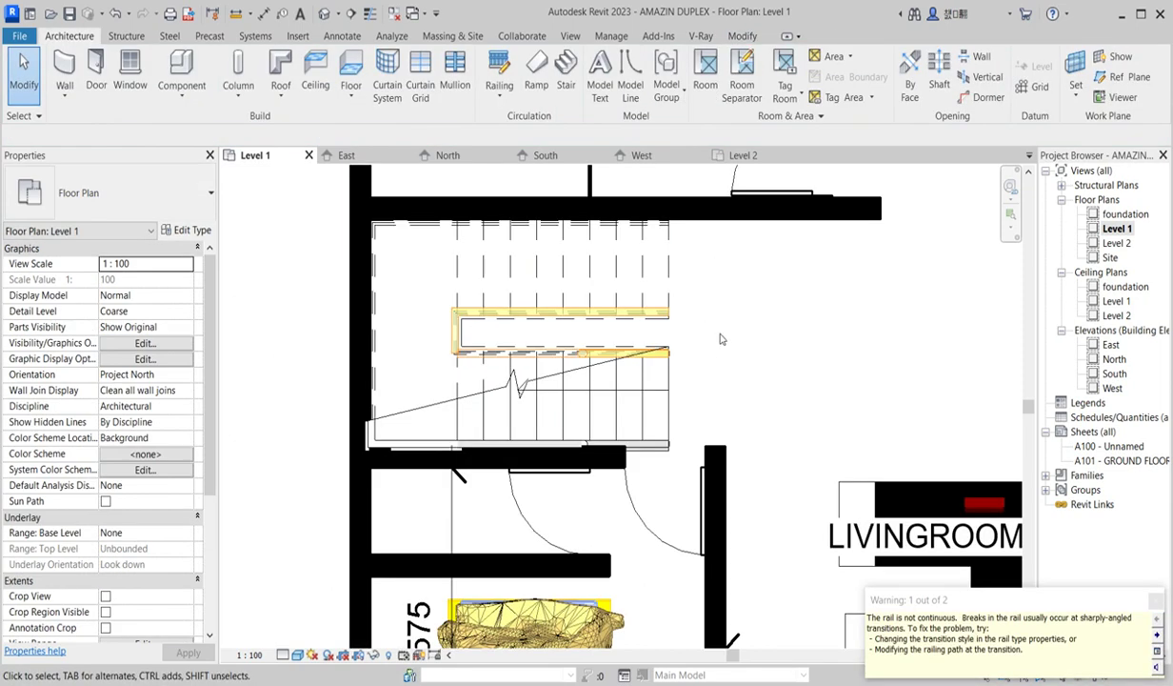
# Step: Change the new stair's type to Cast-In-Place Stair, Monolithic Stair
pyautogui.click(669, 280)
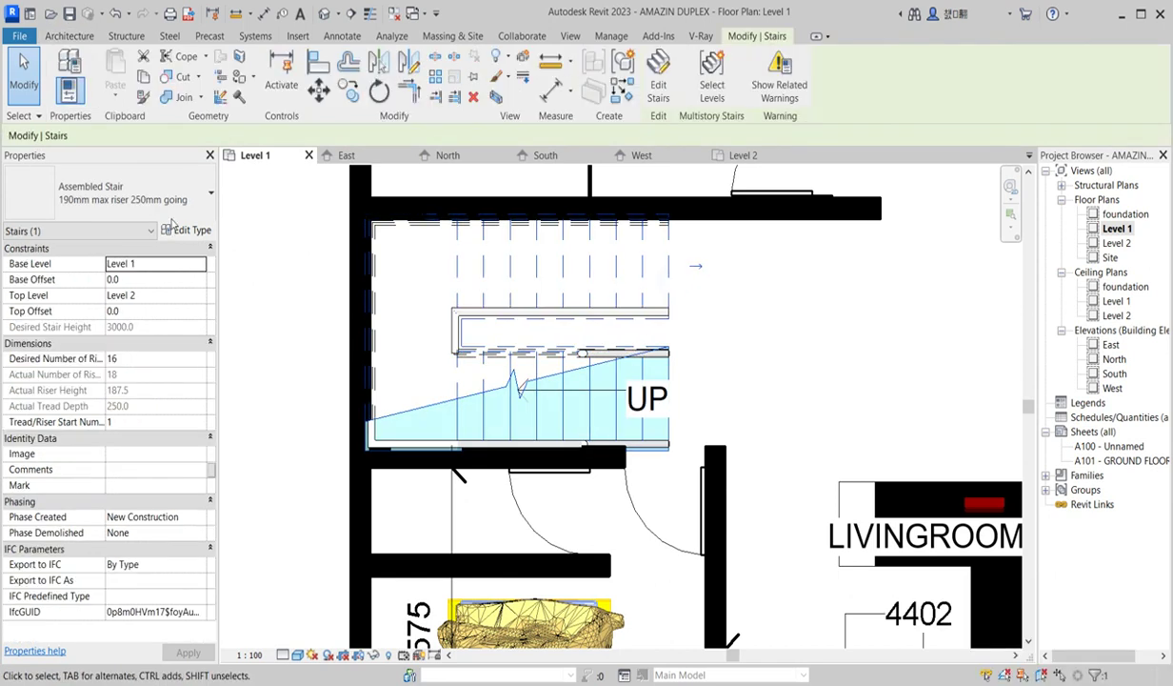
pyautogui.click(109, 191)
pyautogui.click(92, 375)
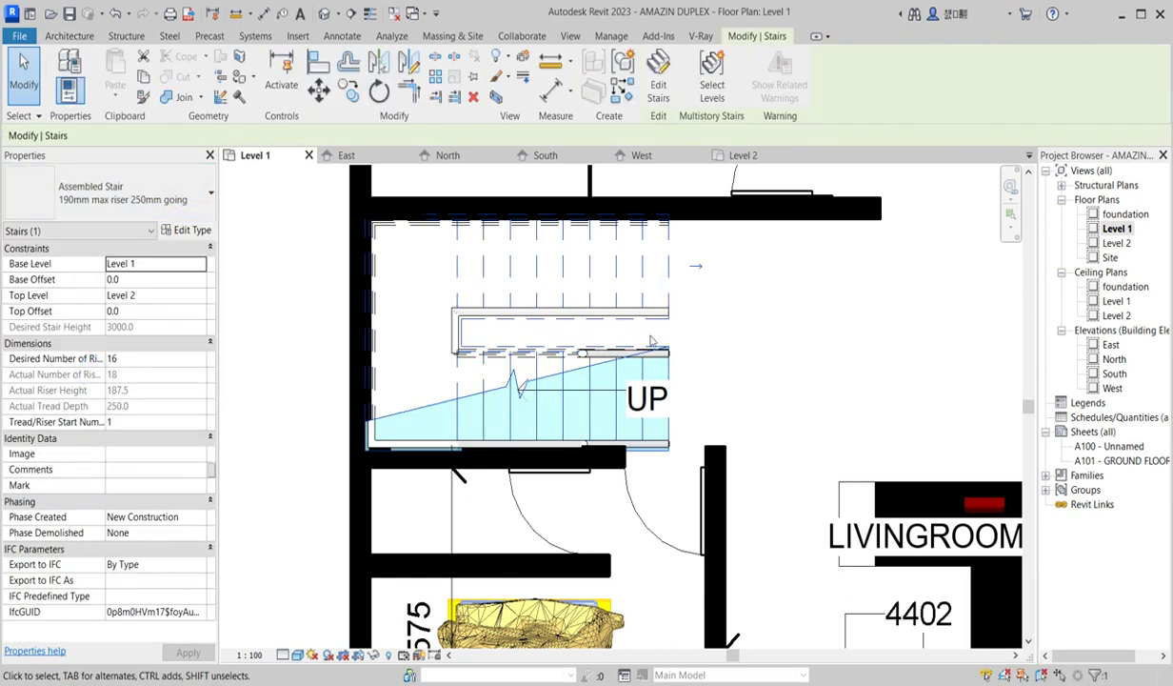
pyautogui.click(739, 335)
# Step: On the Level 2 plan, place a west-to-east building section through the stair and the whole house, and open its view
pyautogui.scroll(-5, 741, 328)
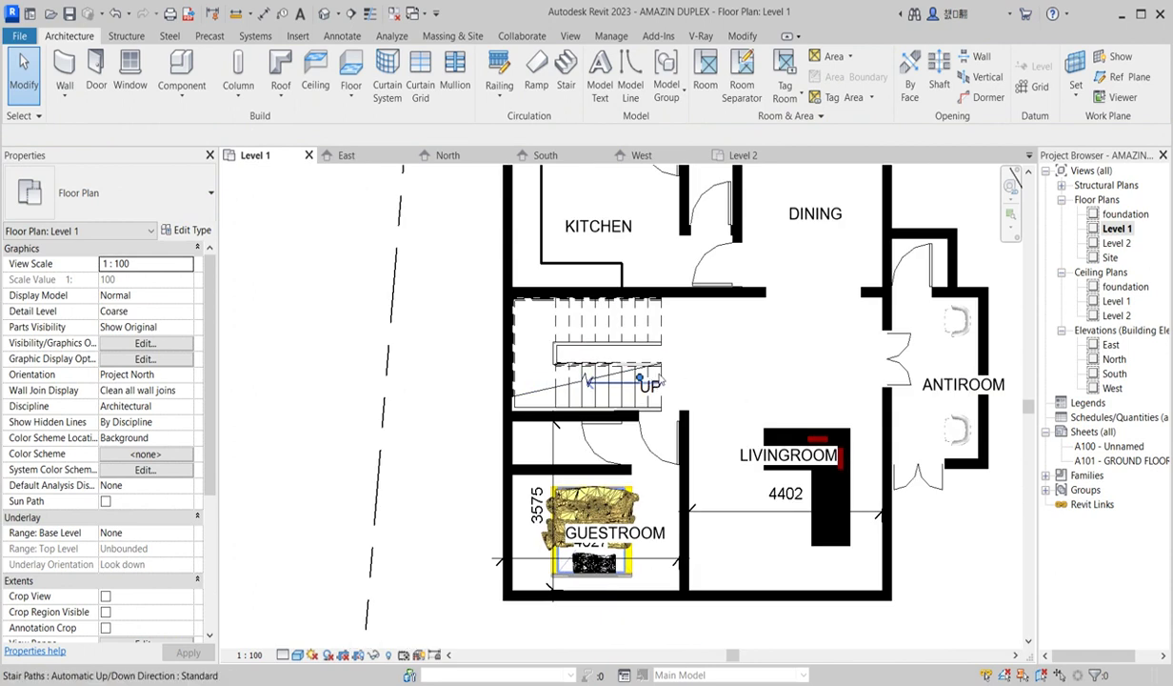
pyautogui.doubleClick(1116, 243)
pyautogui.scroll(3, 545, 431)
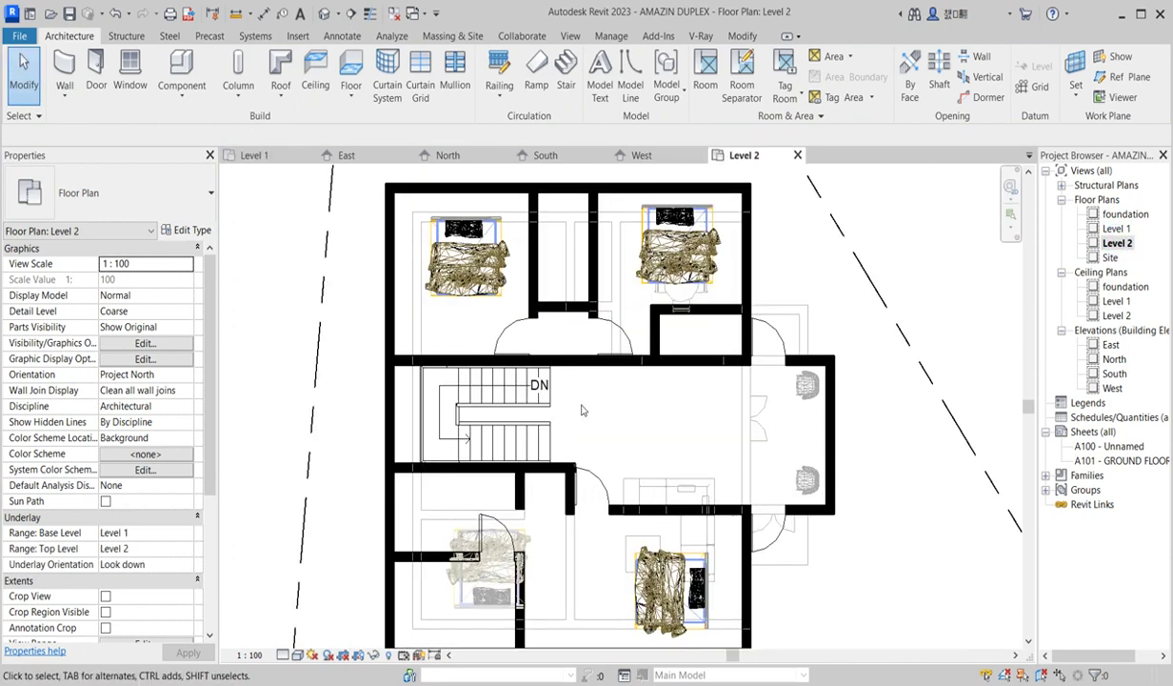
pyautogui.scroll(2, 486, 398)
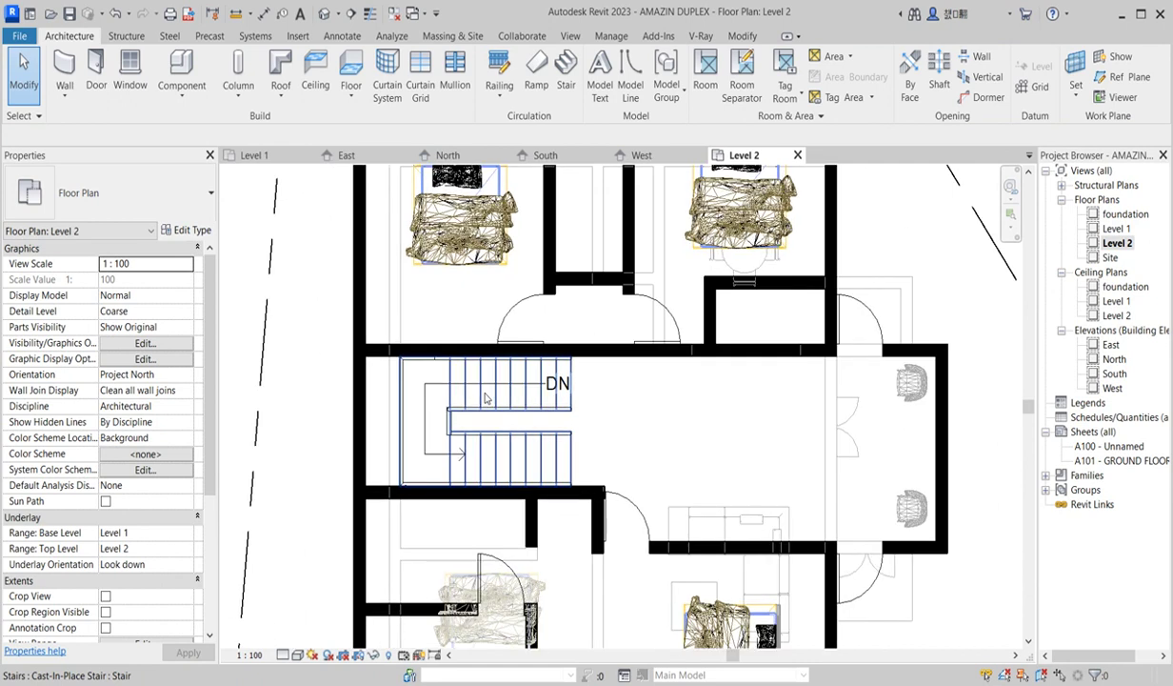
pyautogui.scroll(-2, 485, 398)
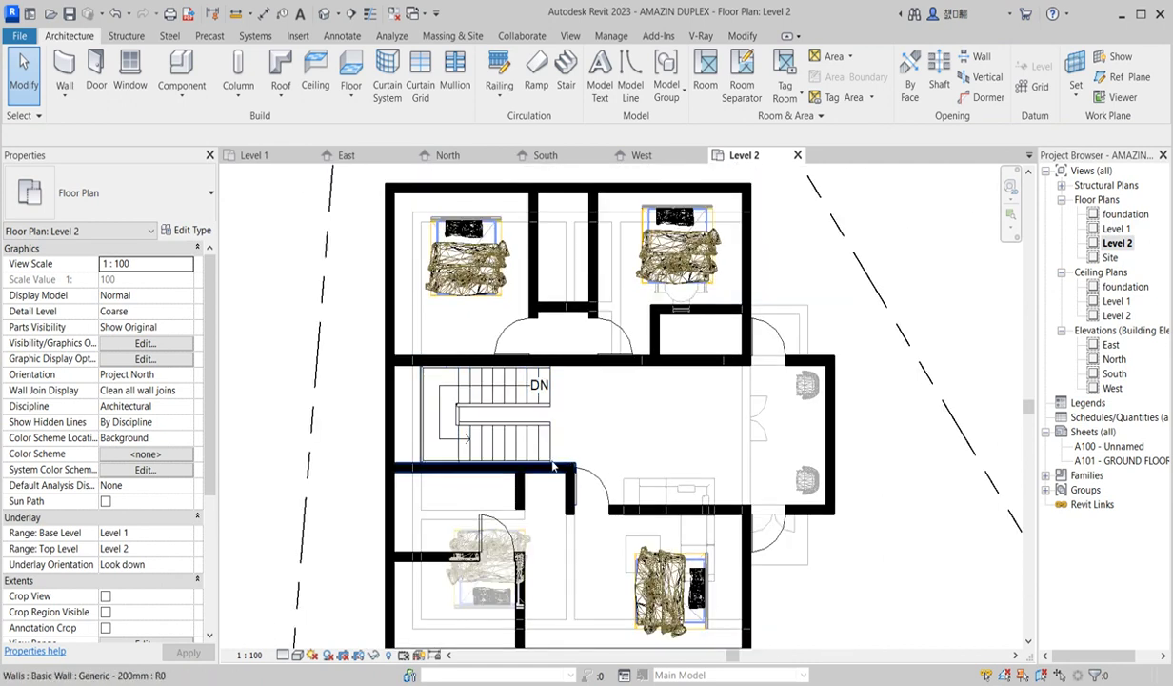
pyautogui.scroll(-4, 519, 440)
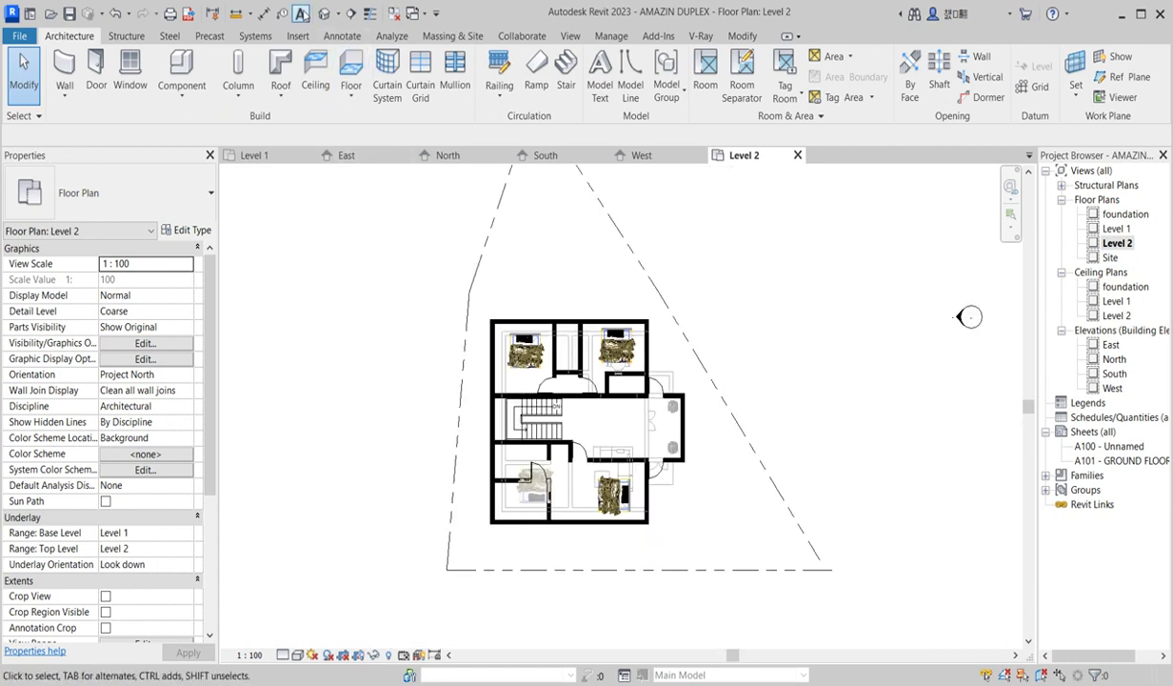
pyautogui.click(352, 12)
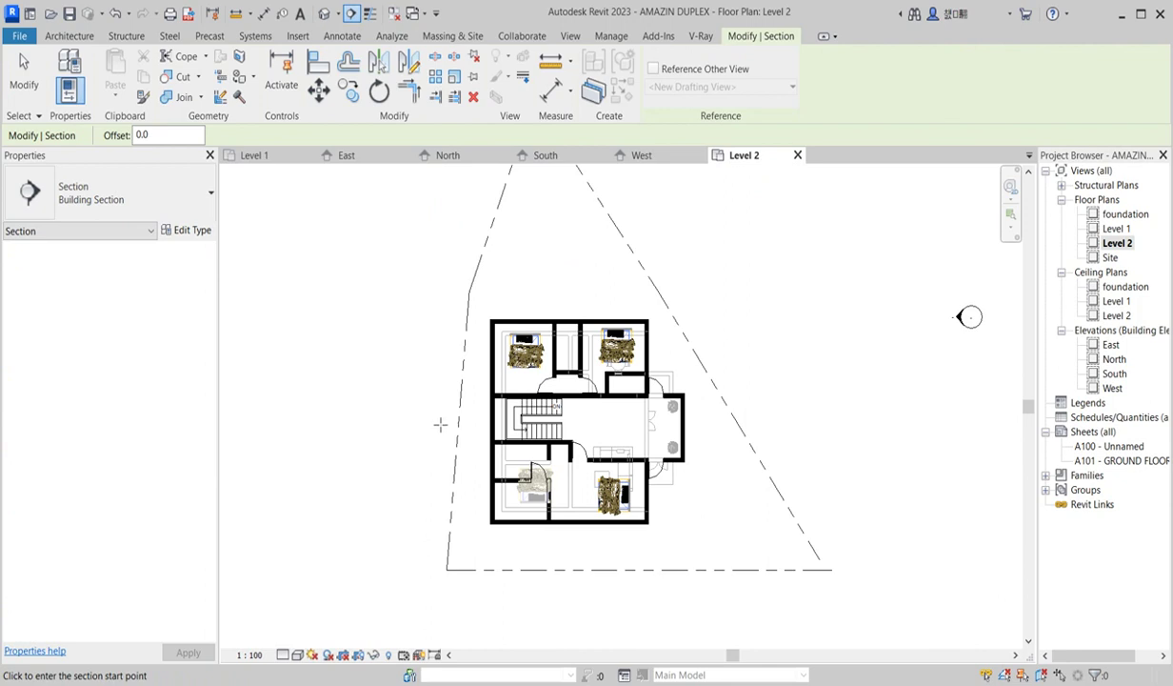
pyautogui.click(422, 427)
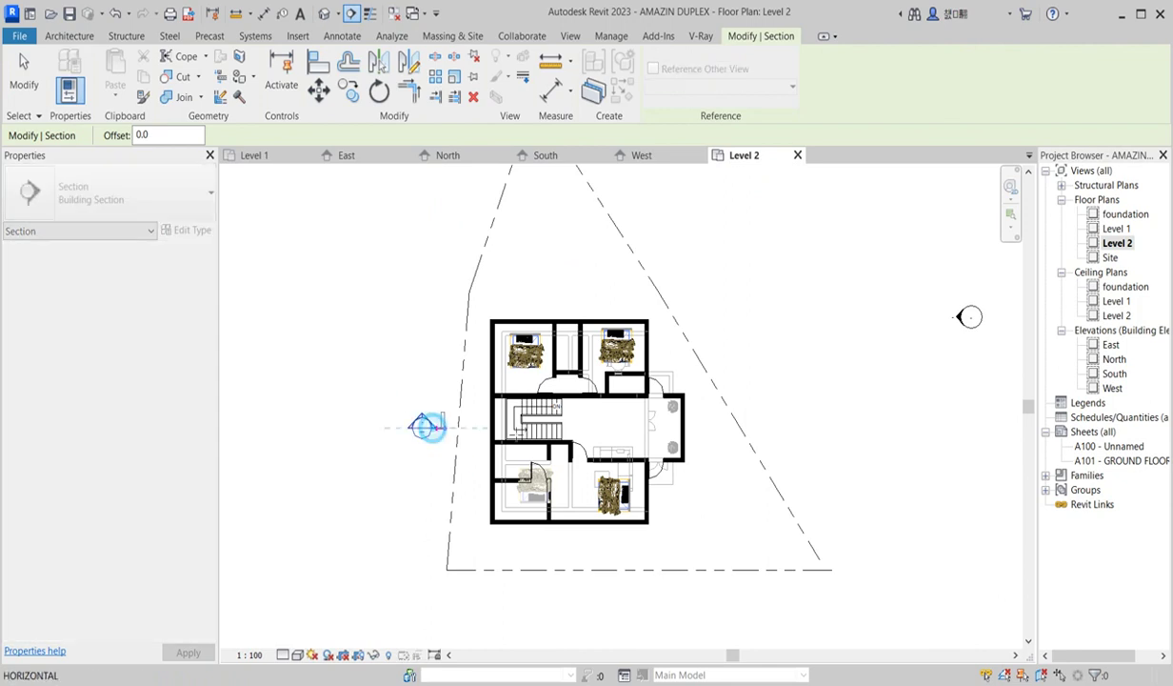
pyautogui.click(702, 429)
pyautogui.rightClick(696, 428)
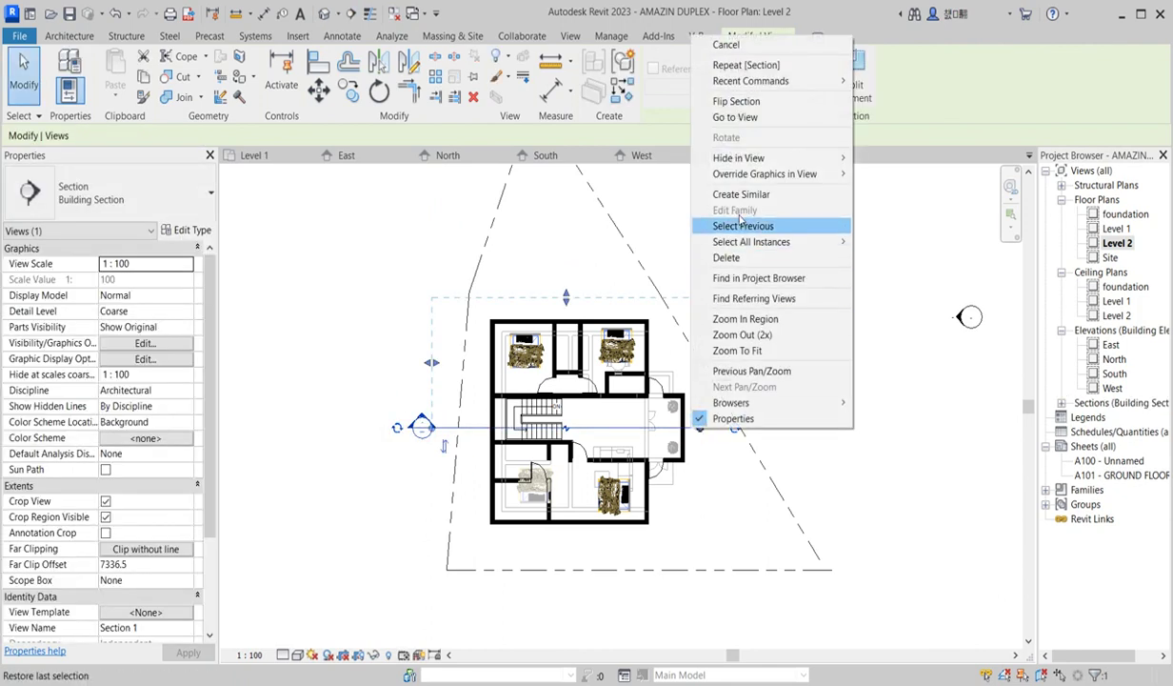
pyautogui.click(735, 117)
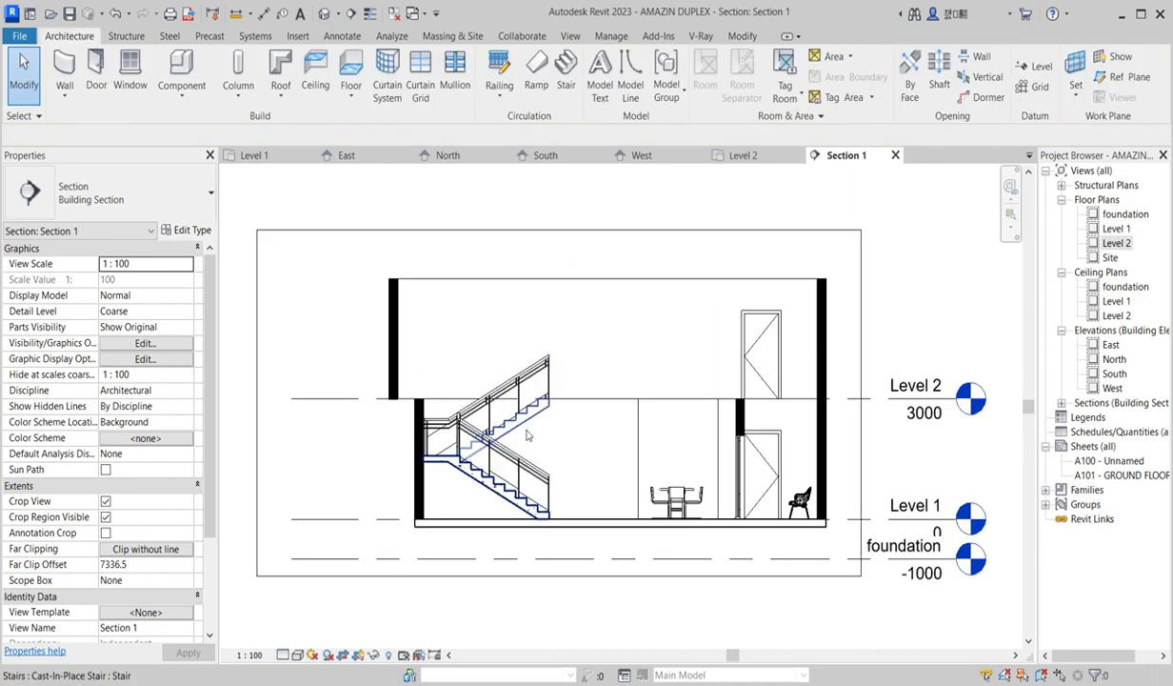
# Step: Flip the building section so that it looks south through the stair
pyautogui.scroll(1, 529, 427)
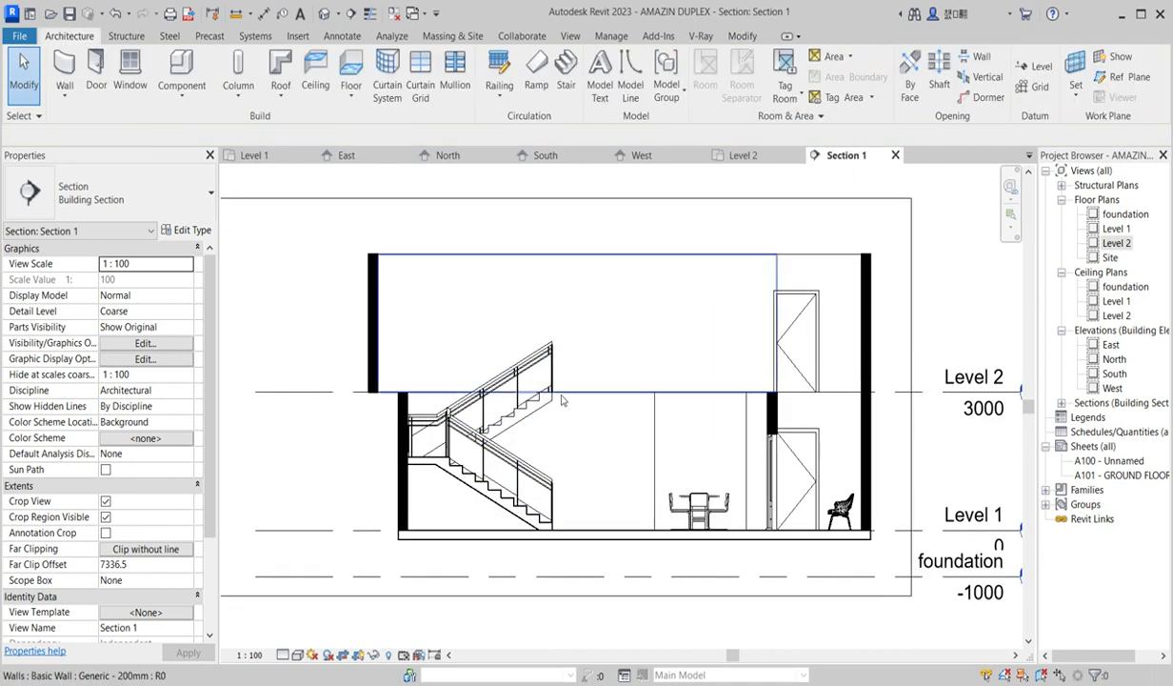
pyautogui.click(909, 348)
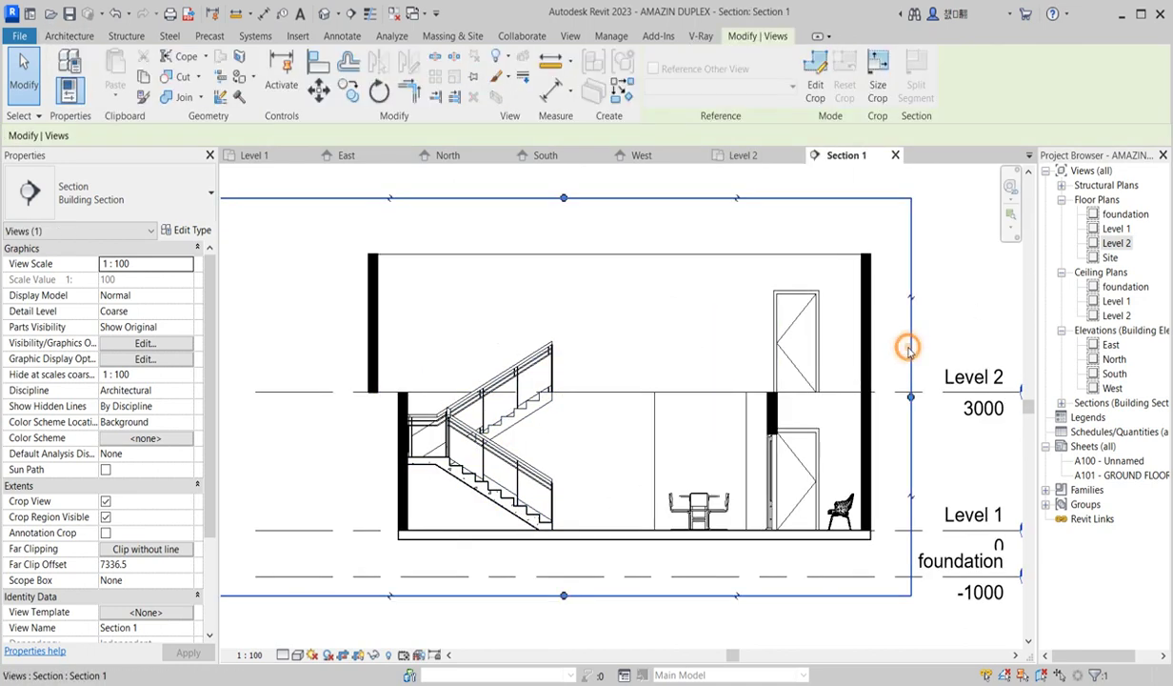
pyautogui.rightClick(908, 347)
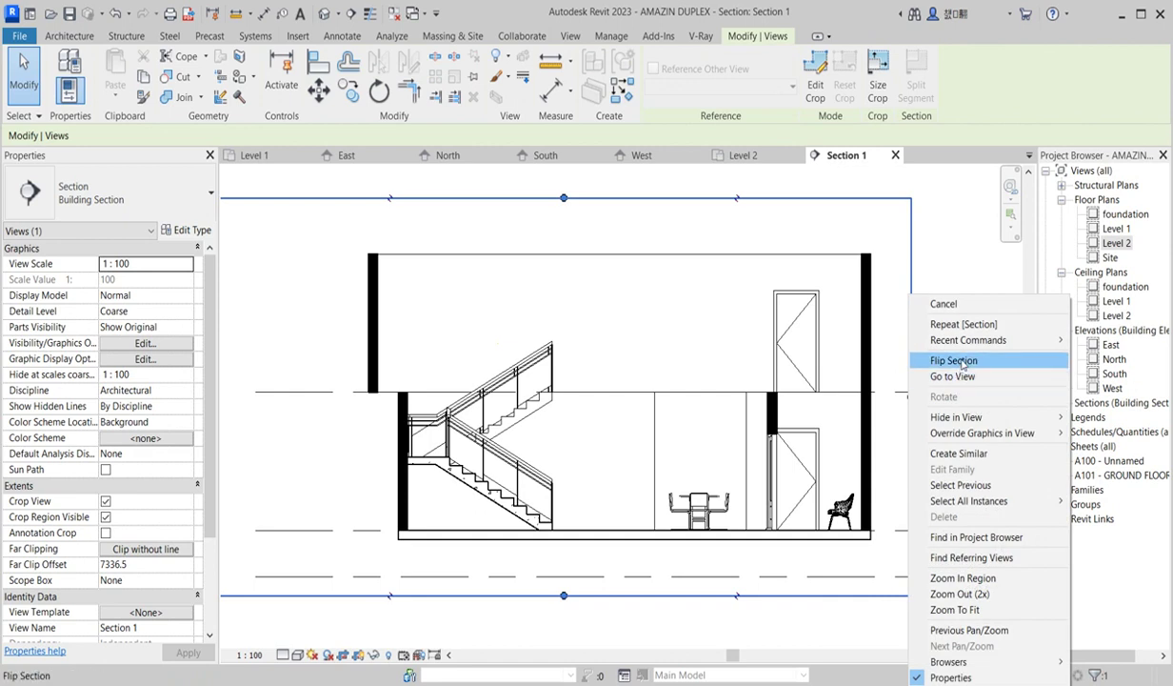
pyautogui.click(952, 360)
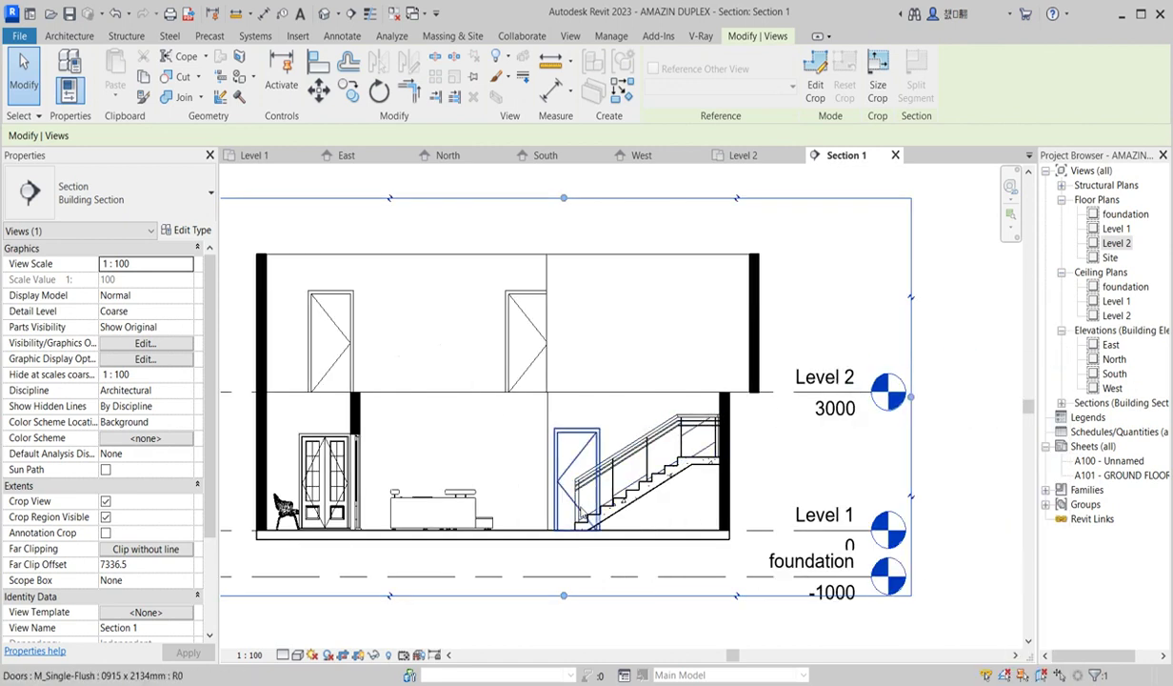
pyautogui.scroll(2, 586, 495)
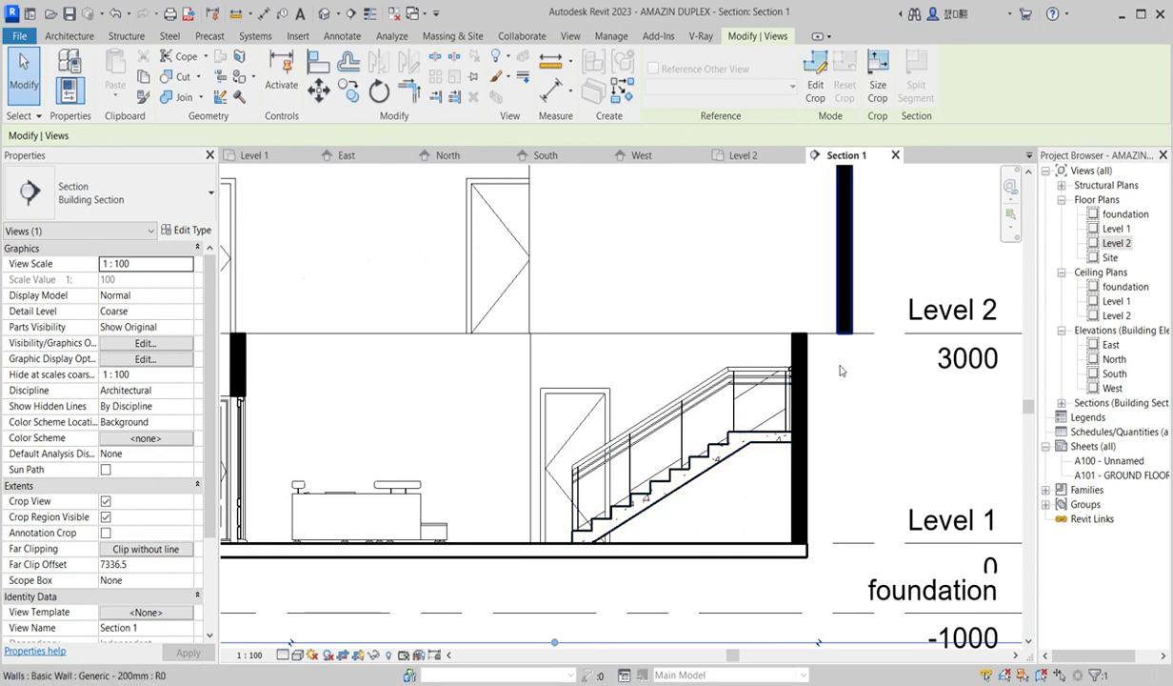
pyautogui.click(765, 443)
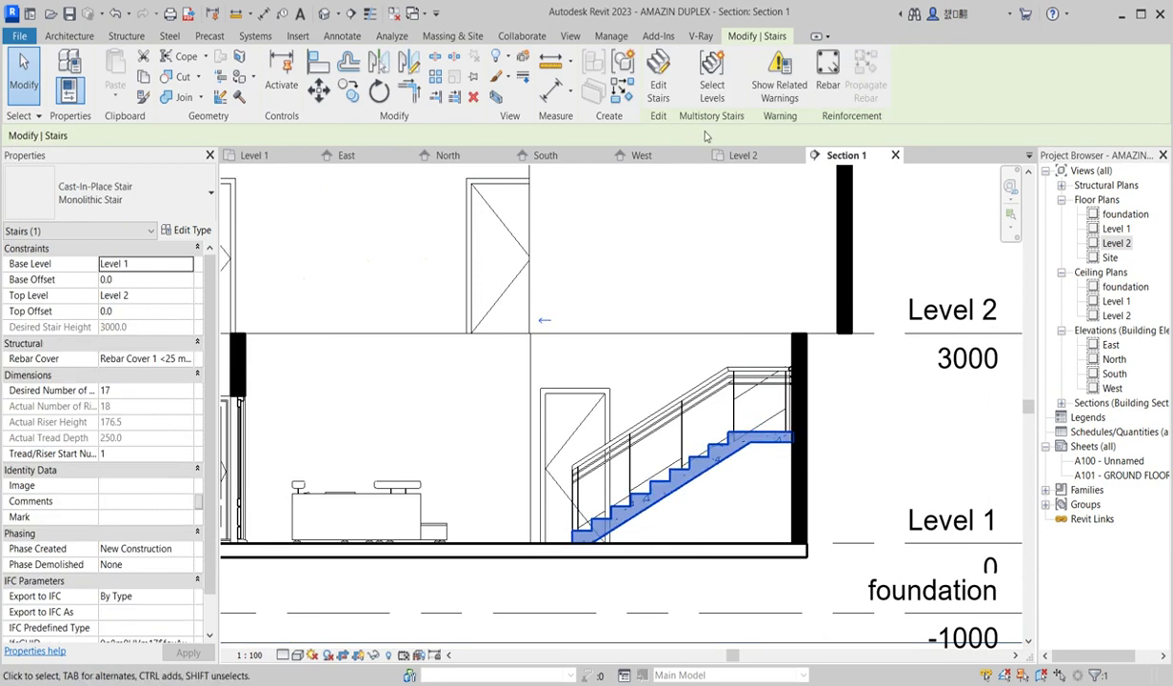
pyautogui.click(659, 95)
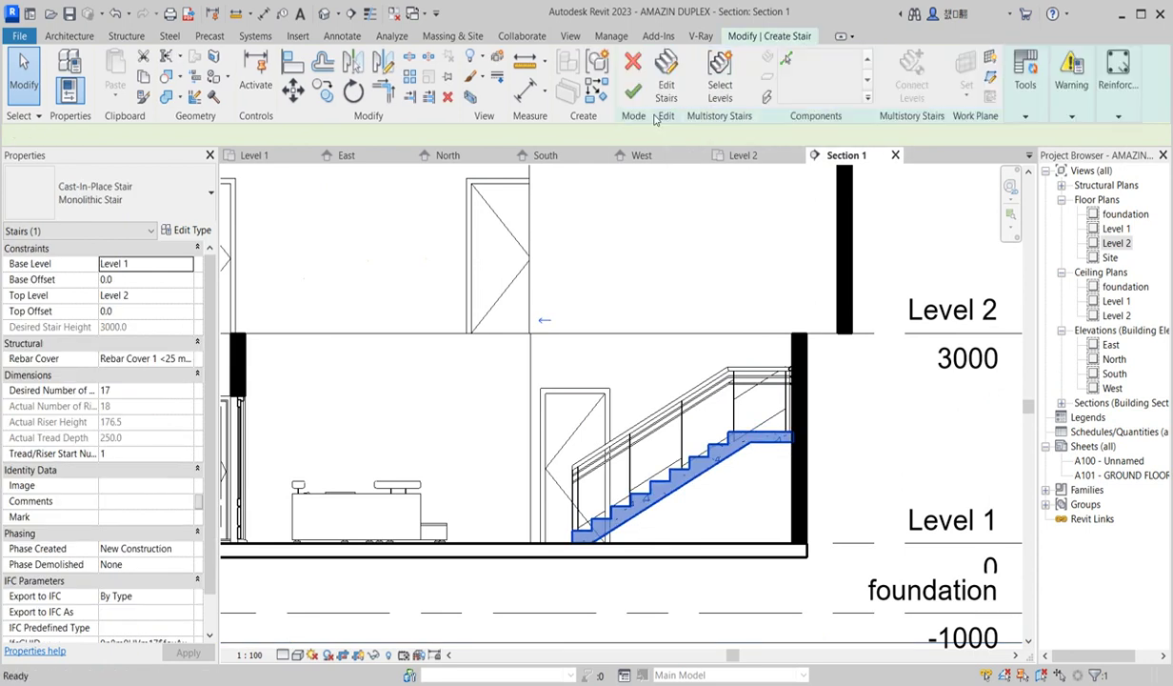
pyautogui.click(727, 458)
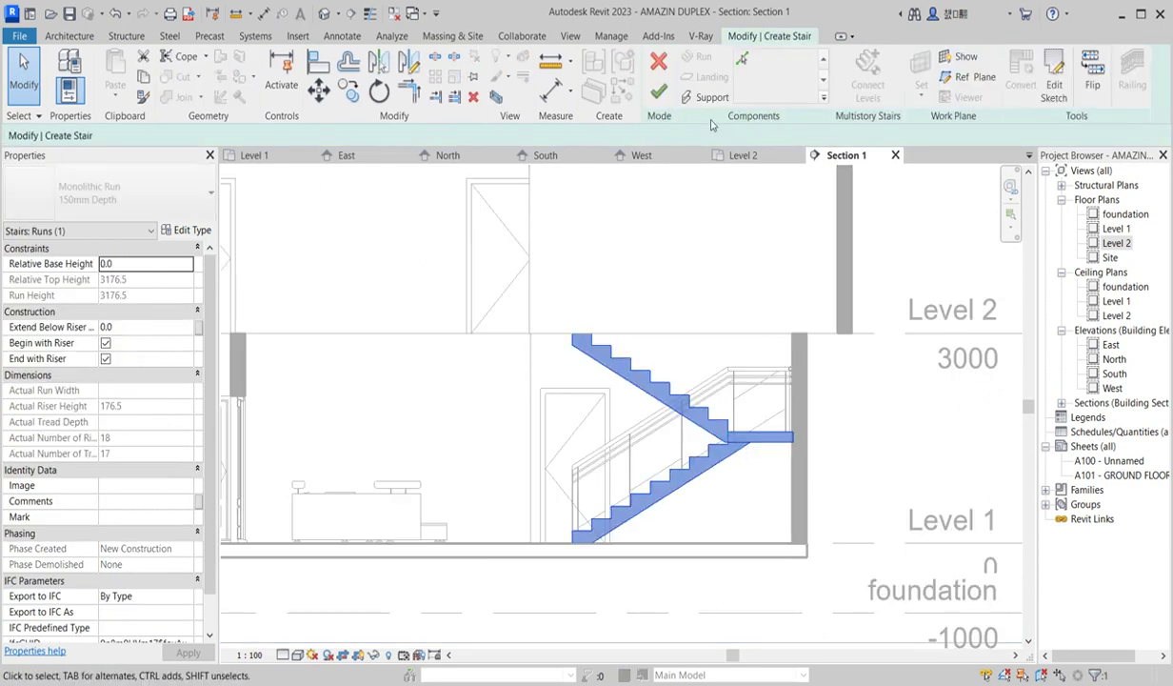
pyautogui.click(662, 92)
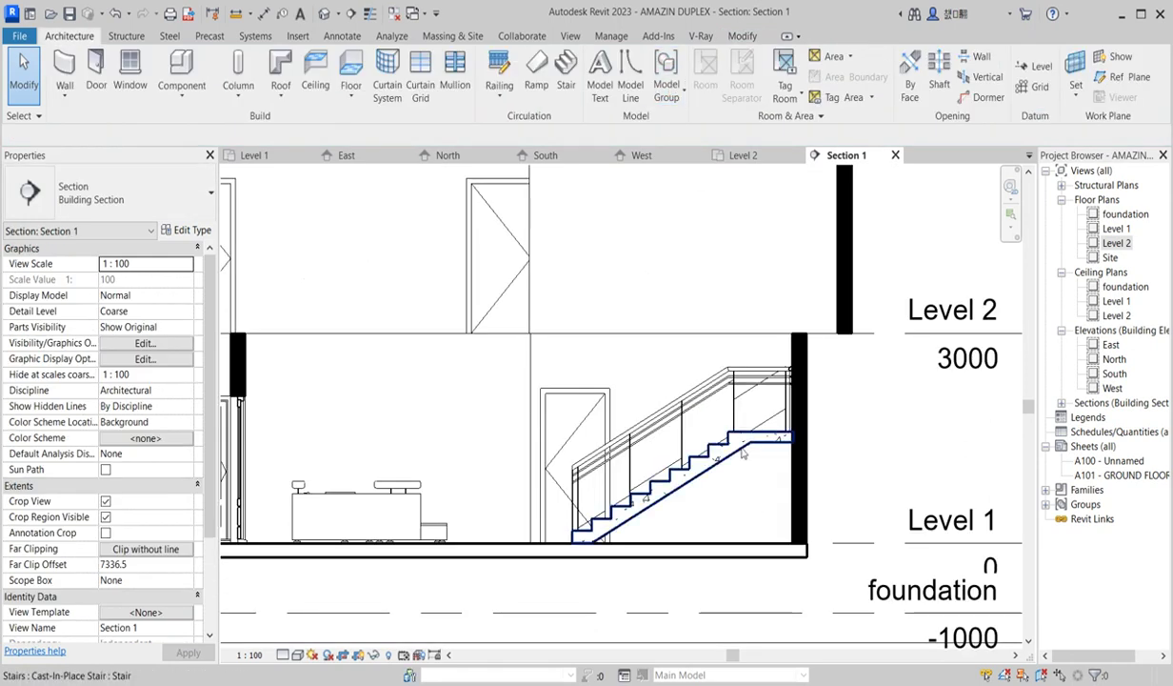
# Step: Edit the monolithic stair from the Level 2 plan and open the sketch of its run
pyautogui.click(743, 450)
pyautogui.click(666, 99)
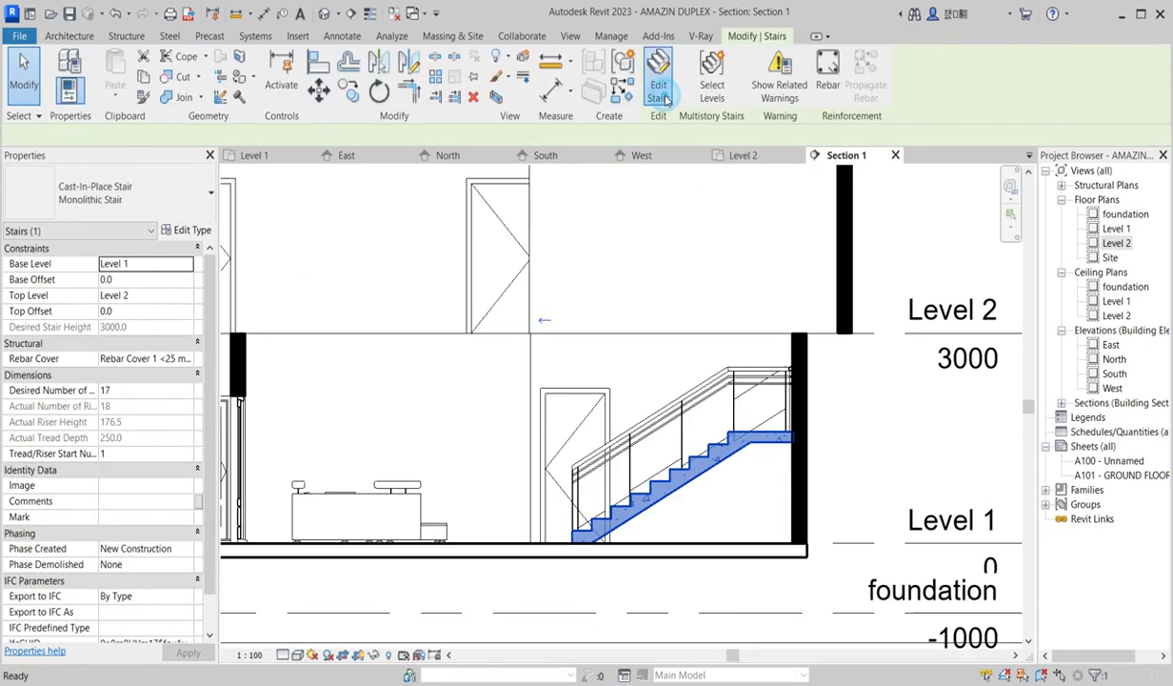
pyautogui.doubleClick(1118, 244)
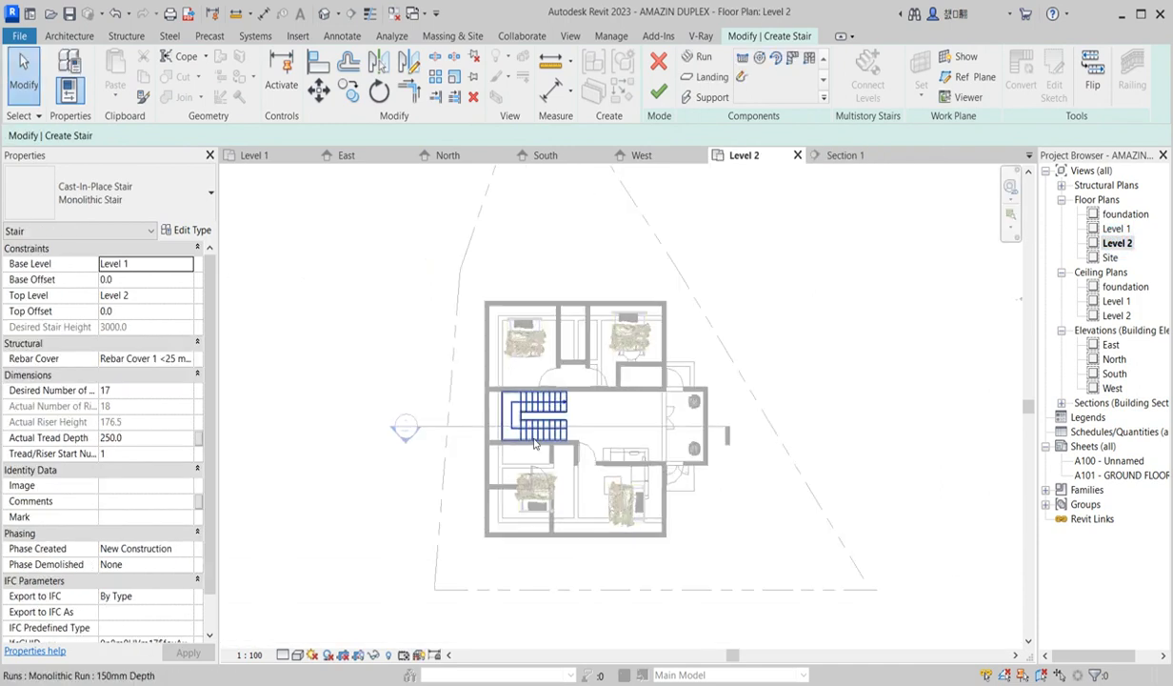
pyautogui.doubleClick(567, 426)
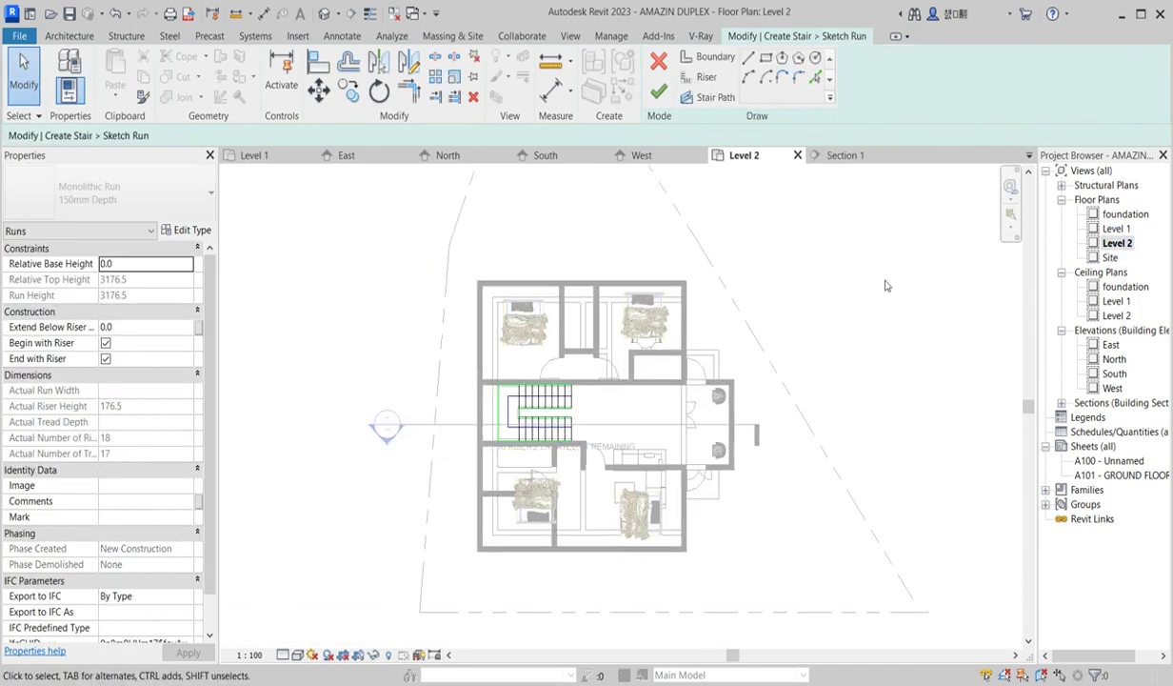
# Step: Move the entire run sketch 700 mm west so its northwest corner meets the inner corner of the Level 2 walls, and finish the stair
pyautogui.scroll(2, 481, 434)
pyautogui.moveTo(447, 332); pyautogui.dragTo(621, 480)
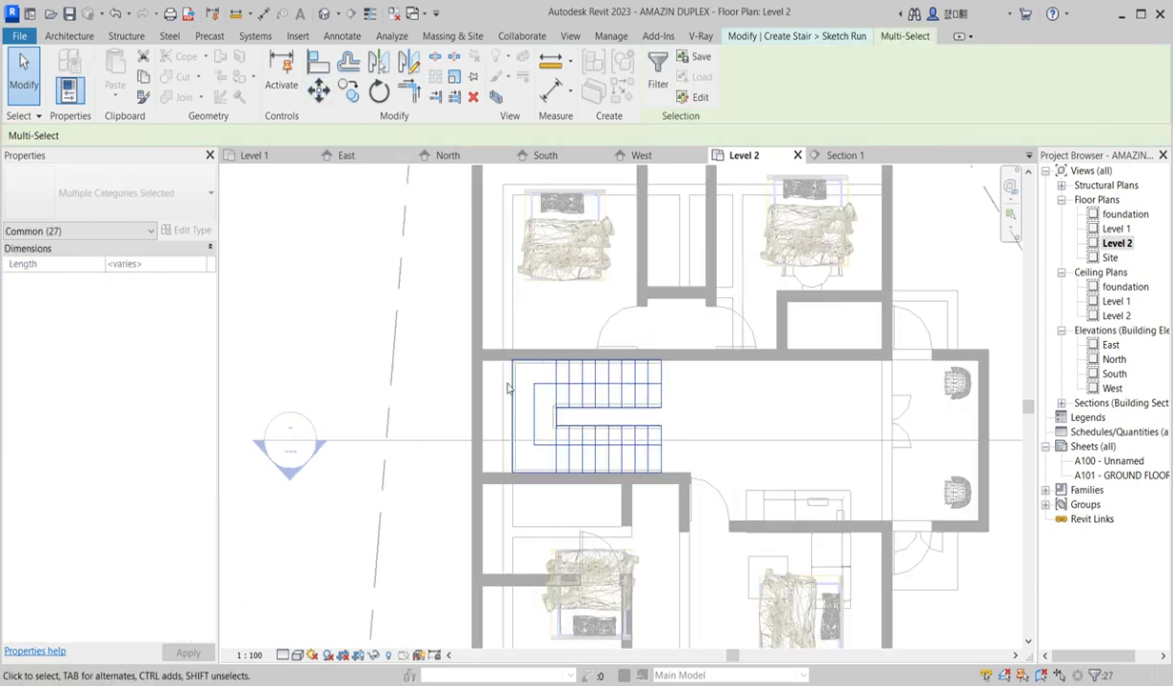
pyautogui.scroll(4, 514, 371)
pyautogui.click(319, 90)
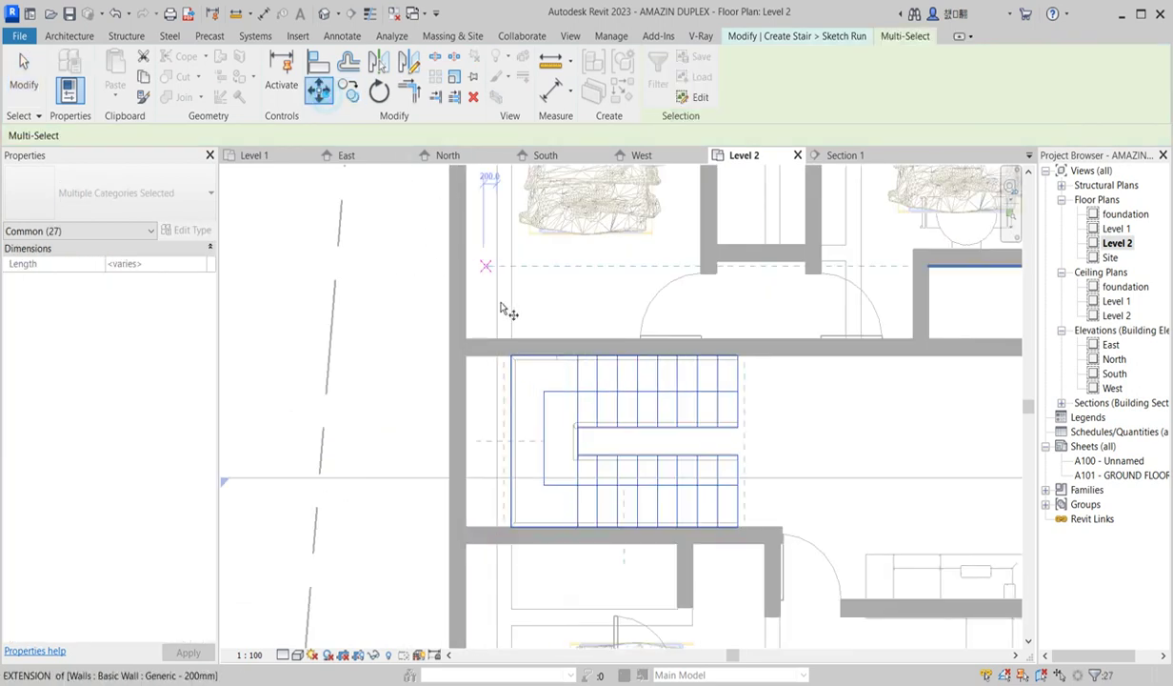
pyautogui.click(516, 355)
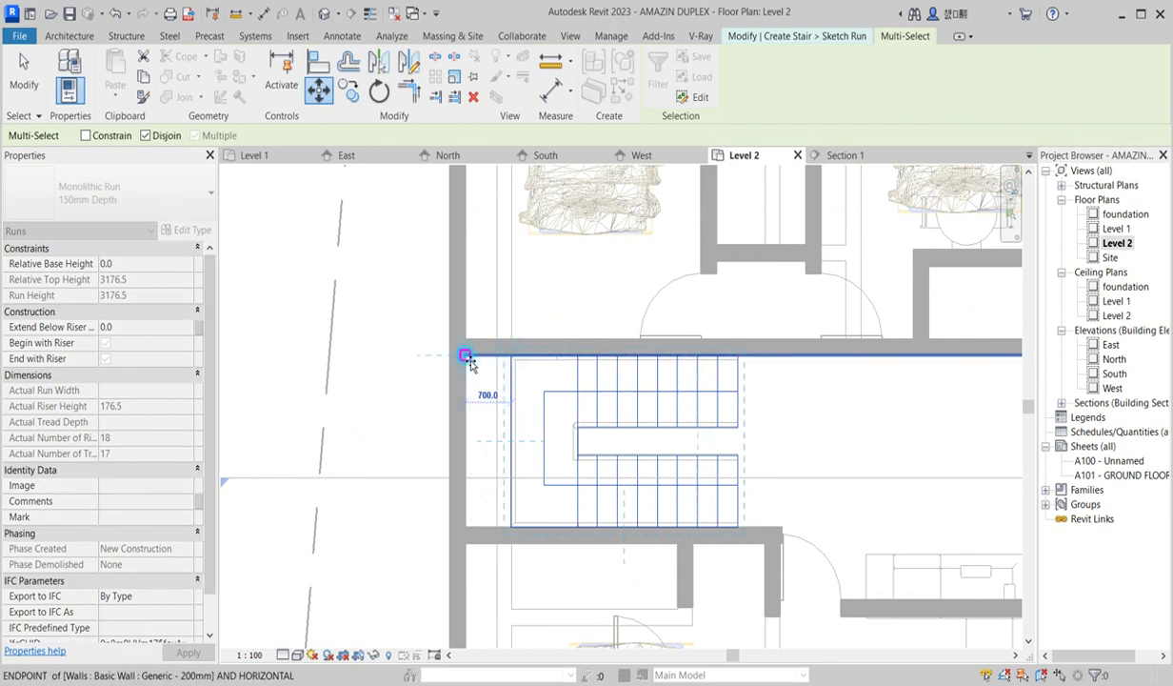
pyautogui.click(465, 357)
pyautogui.rightClick(600, 267)
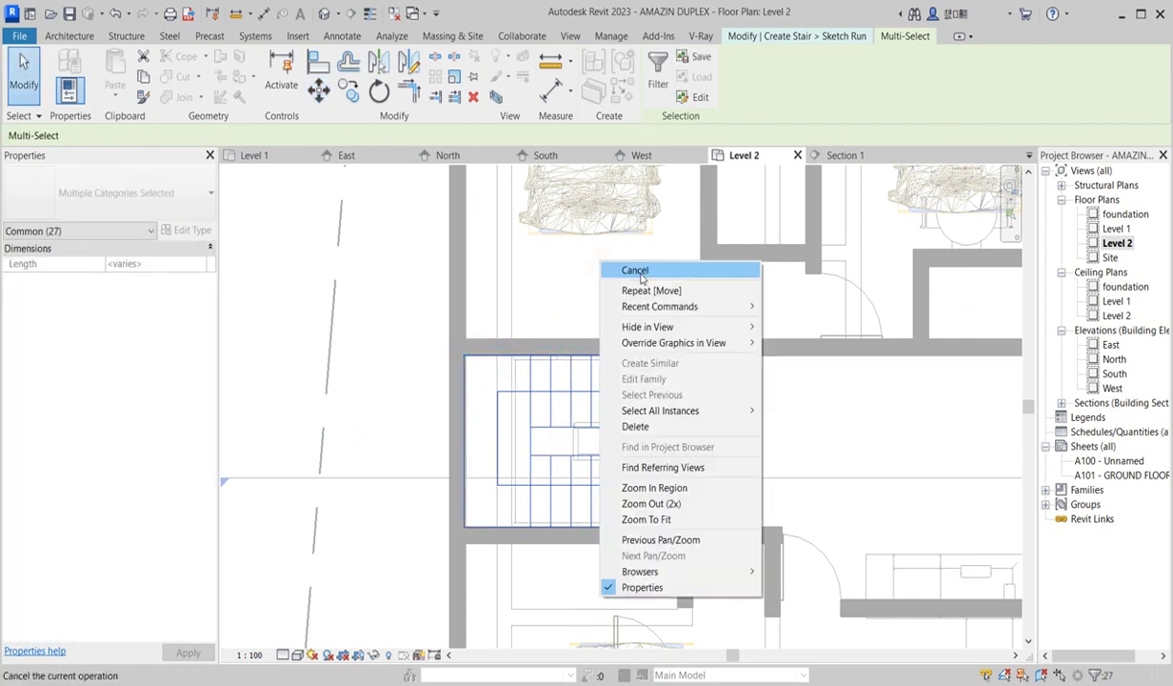
pyautogui.click(628, 264)
pyautogui.rightClick(611, 262)
pyautogui.click(636, 270)
pyautogui.click(657, 91)
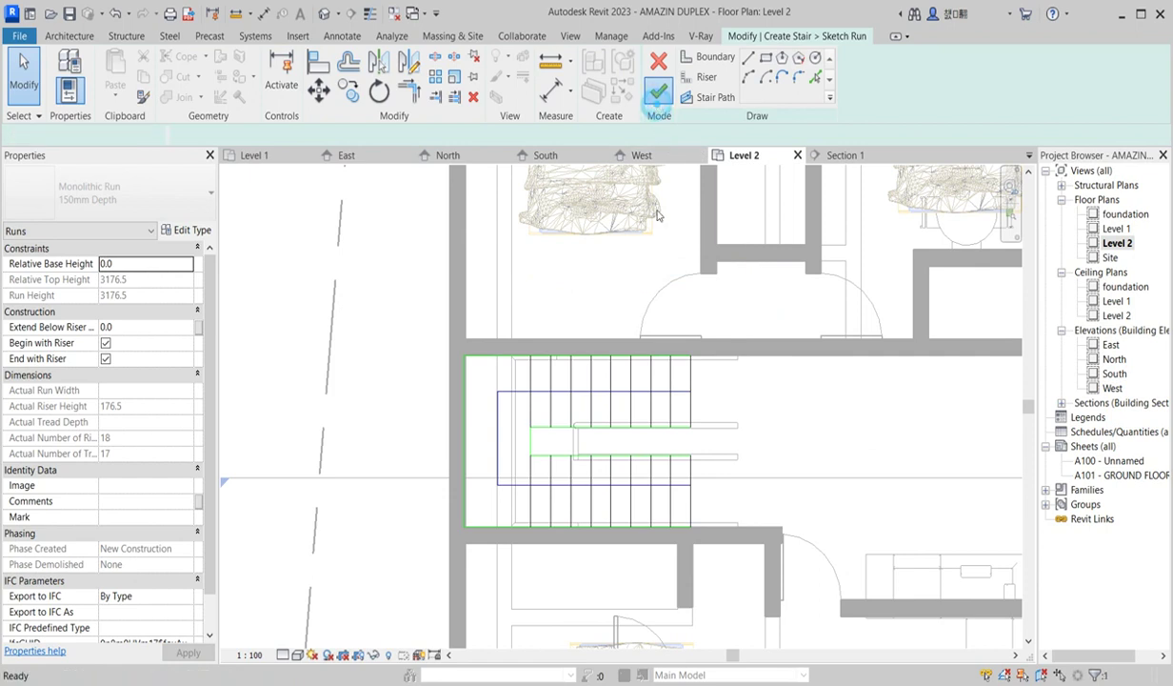
pyautogui.click(657, 91)
pyautogui.scroll(-3, 508, 458)
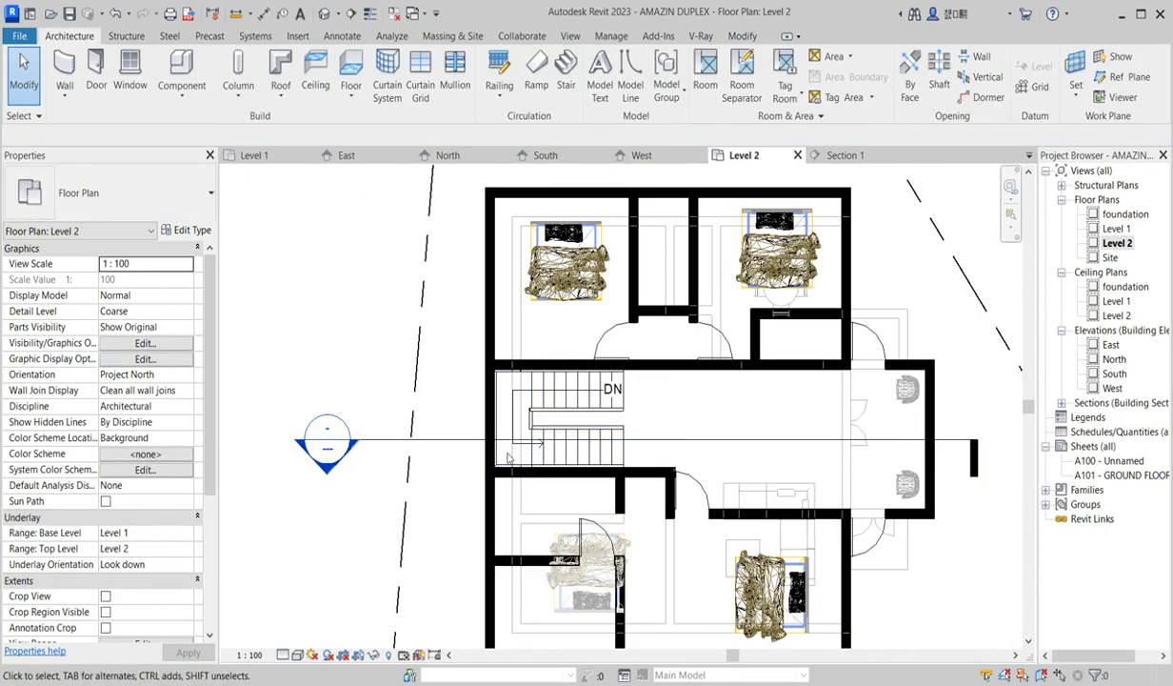
pyautogui.click(657, 441)
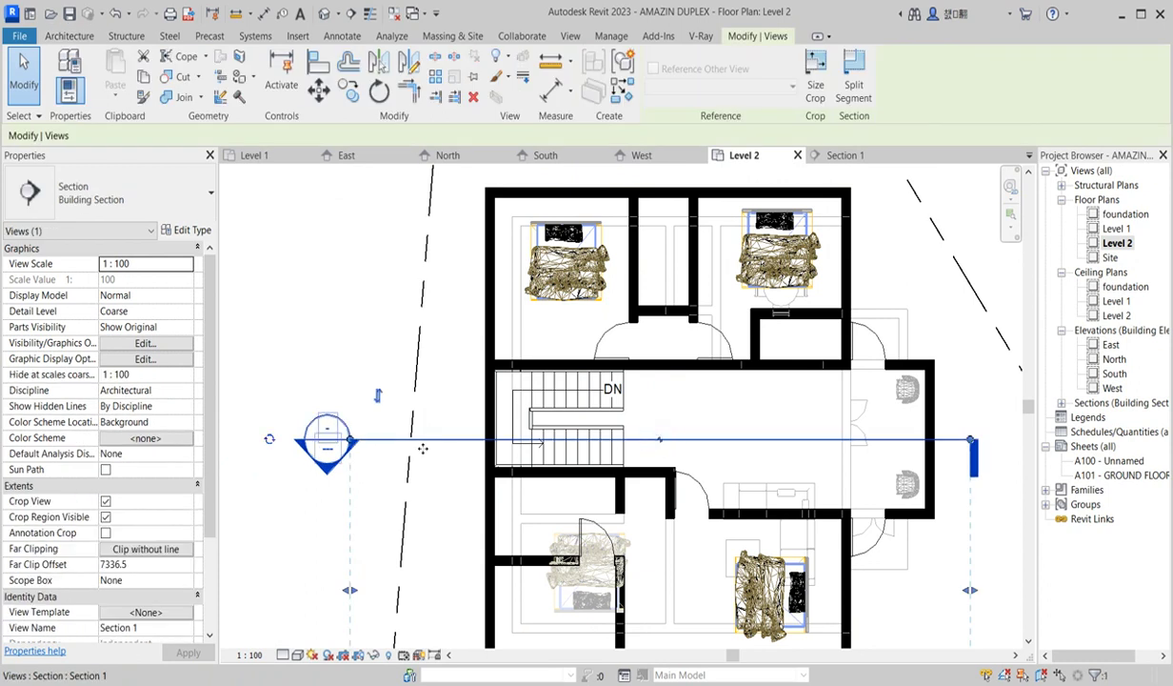
pyautogui.scroll(-3, 453, 459)
pyautogui.scroll(3, 578, 479)
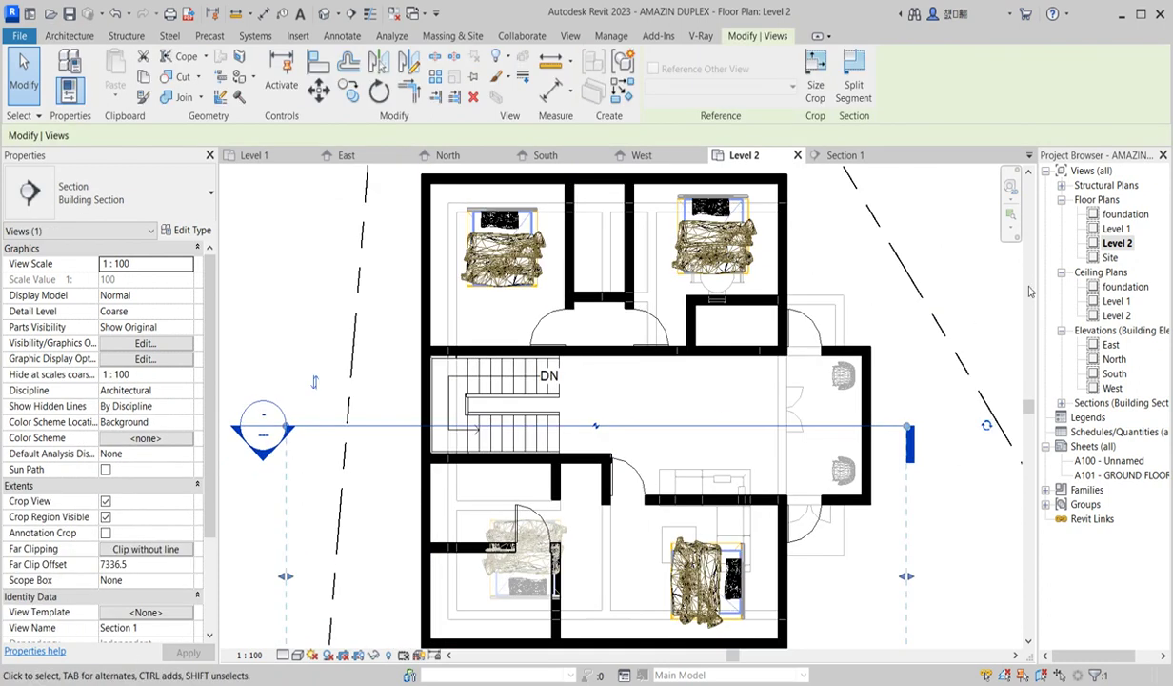
# Step: On the Level 1 plan, split the west exterior wall at the middle of the stair
pyautogui.doubleClick(1114, 231)
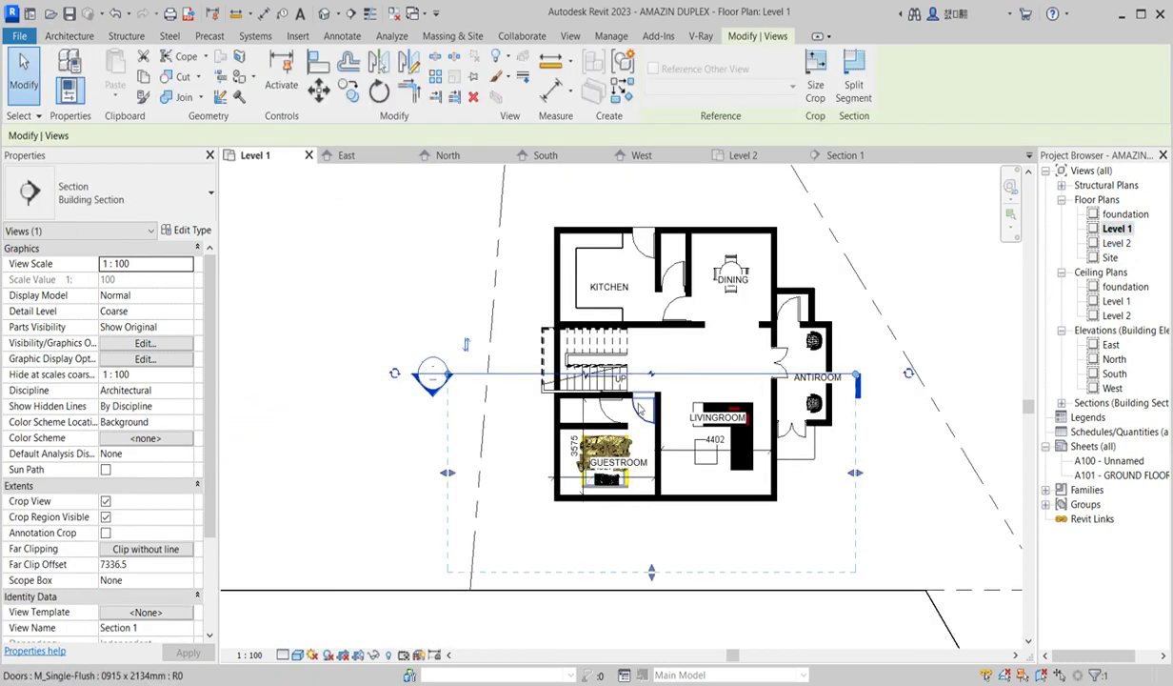
pyautogui.scroll(2, 528, 368)
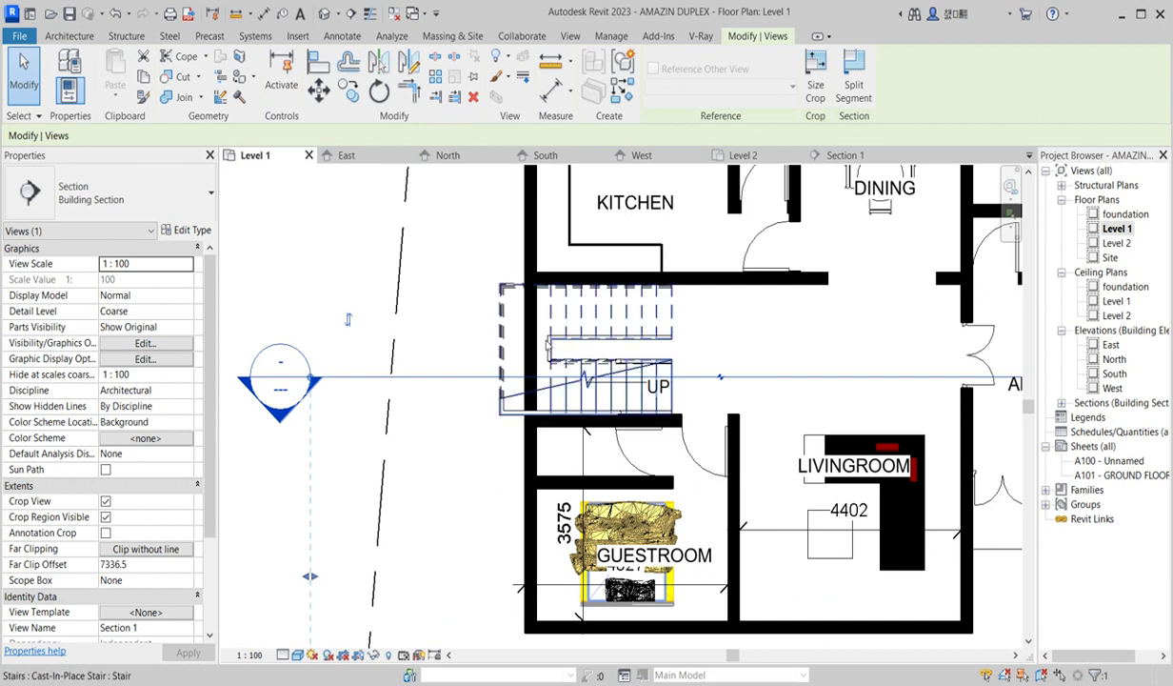
pyautogui.click(513, 312)
pyautogui.click(465, 297)
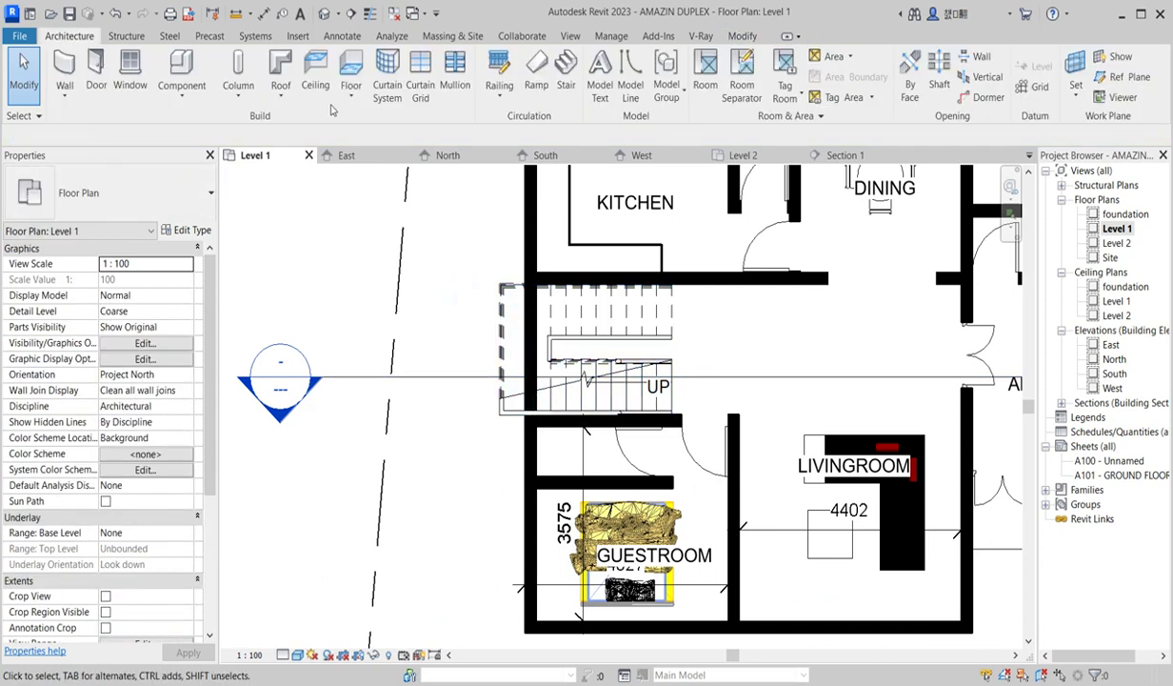
pyautogui.click(743, 36)
pyautogui.click(433, 57)
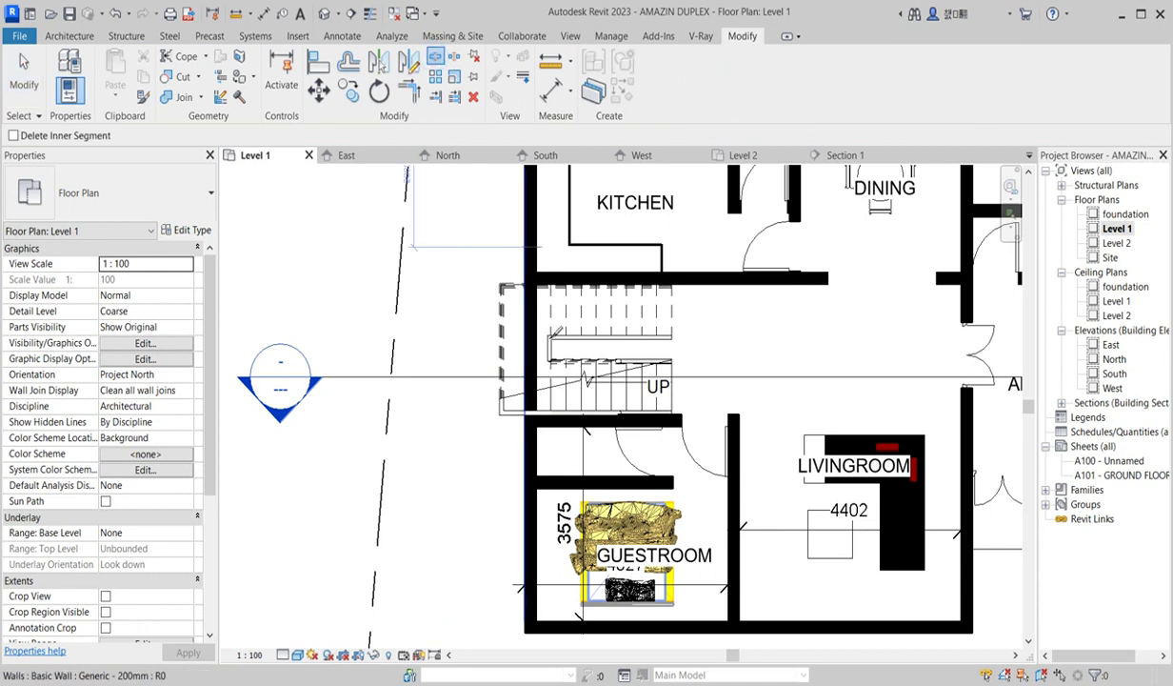
pyautogui.scroll(5, 520, 324)
pyautogui.click(471, 398)
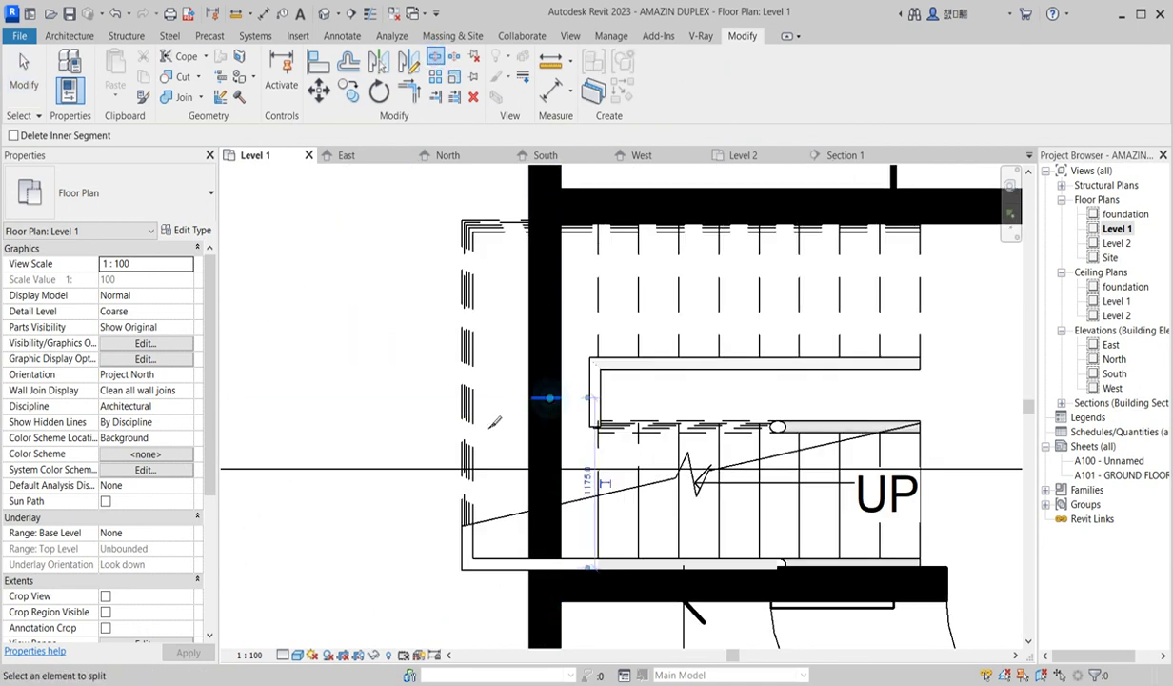
pyautogui.scroll(-5, 406, 327)
pyautogui.rightClick(359, 314)
pyautogui.click(391, 328)
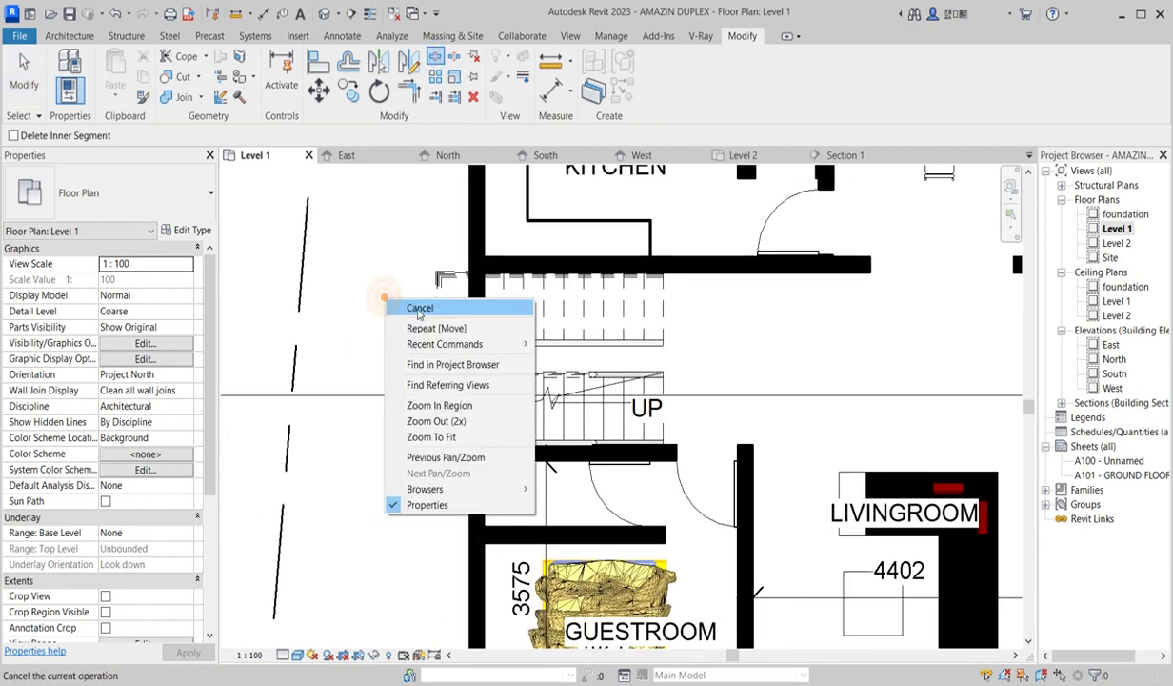
pyautogui.click(405, 306)
# Step: Shorten both pieces of the split west wall back to the walls north and south of the stair, opening the space between them
pyautogui.click(460, 298)
pyautogui.click(480, 222)
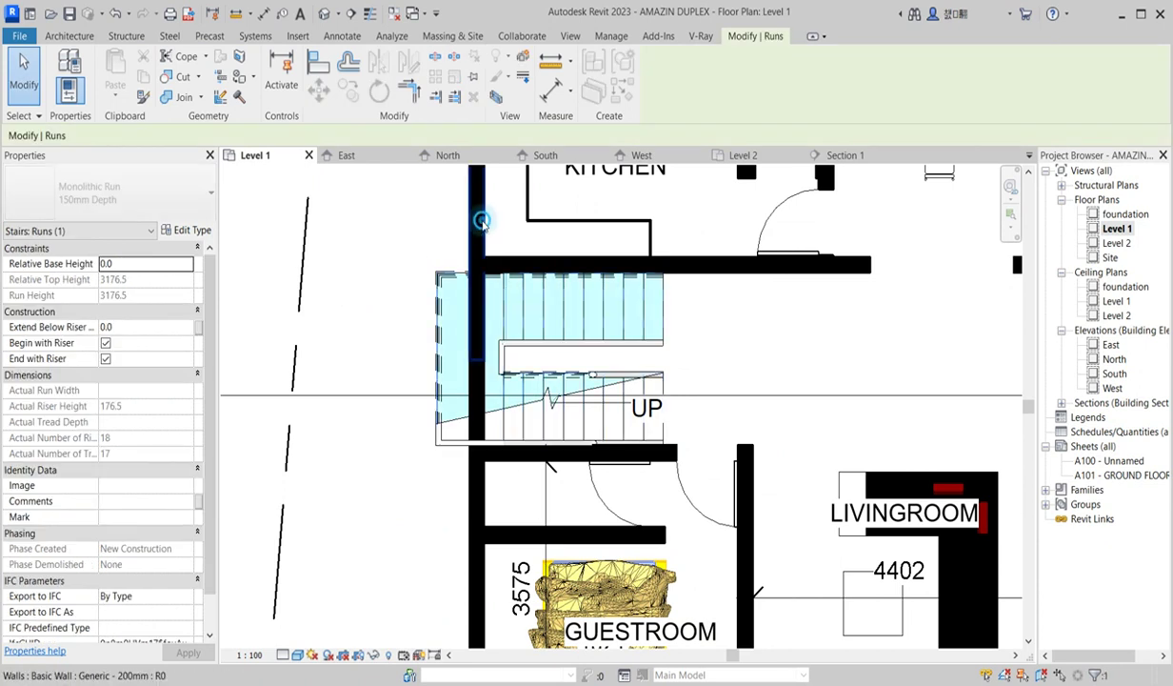
pyautogui.moveTo(477, 360); pyautogui.dragTo(486, 297)
pyautogui.click(476, 410)
pyautogui.moveTo(477, 362); pyautogui.dragTo(480, 452)
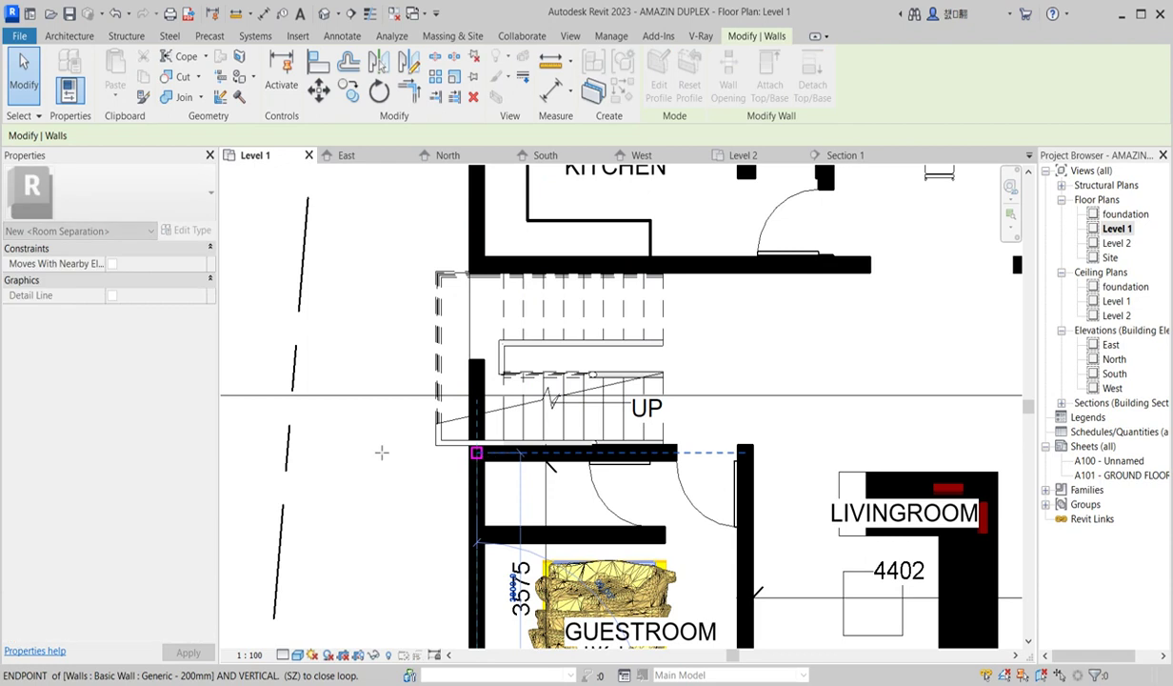
pyautogui.click(419, 478)
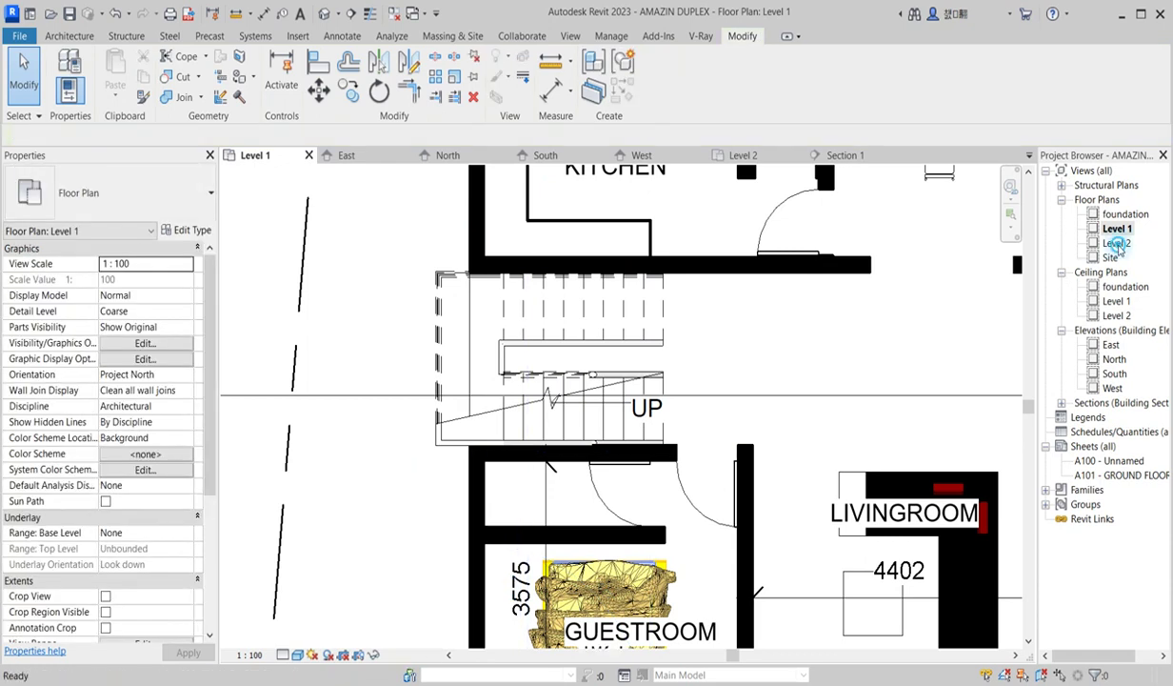
pyautogui.doubleClick(1116, 243)
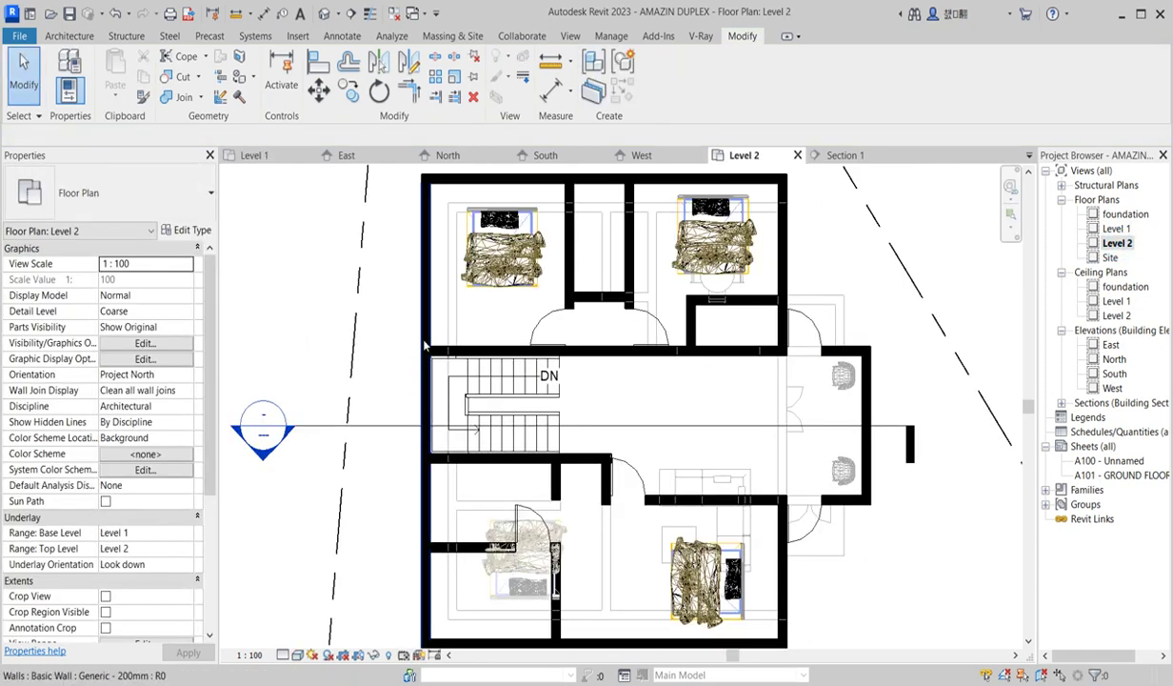
pyautogui.scroll(1, 426, 355)
pyautogui.scroll(-2, 428, 333)
pyautogui.scroll(1, 419, 367)
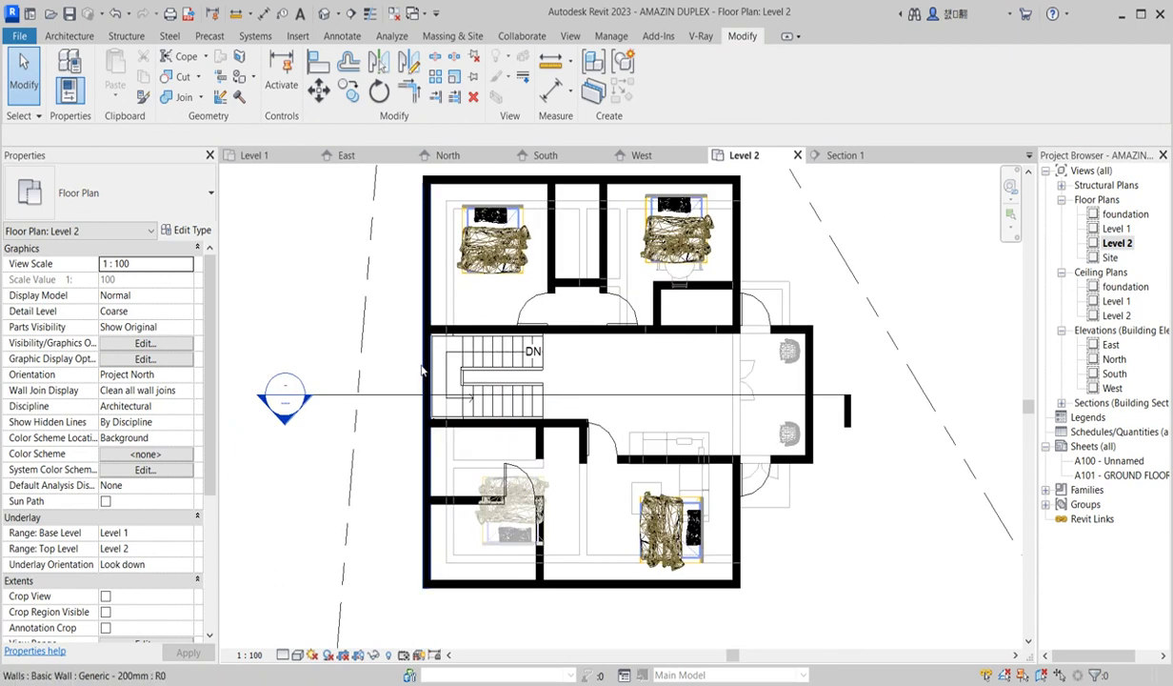
# Step: On Level 1, draw a north-south Generic - 200mm wall about 2479 mm long and 3000 mm high, just west of the stair
pyautogui.doubleClick(1117, 229)
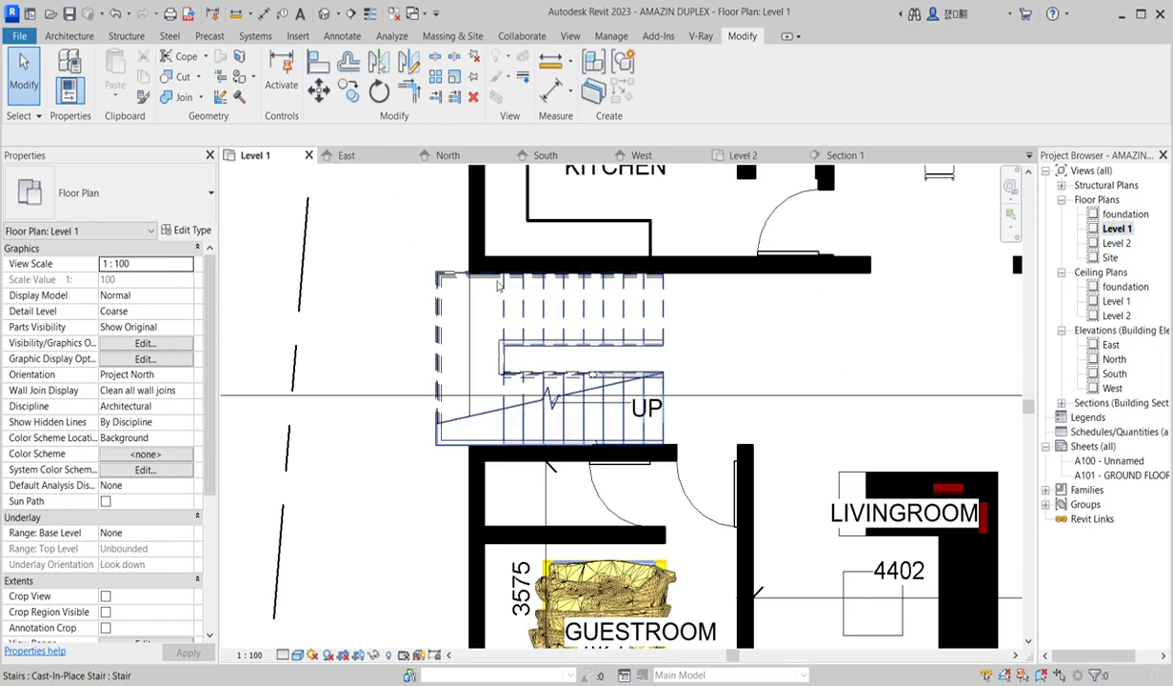
pyautogui.click(475, 215)
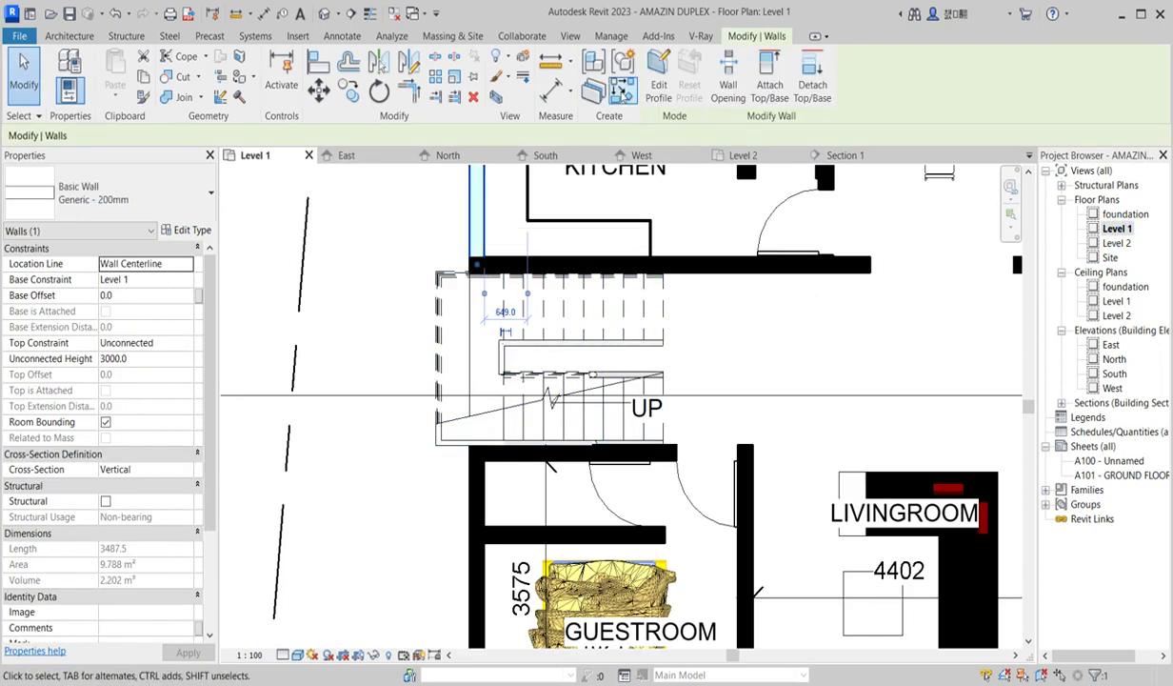
pyautogui.press('c')
pyautogui.press('s')
pyautogui.click(412, 275)
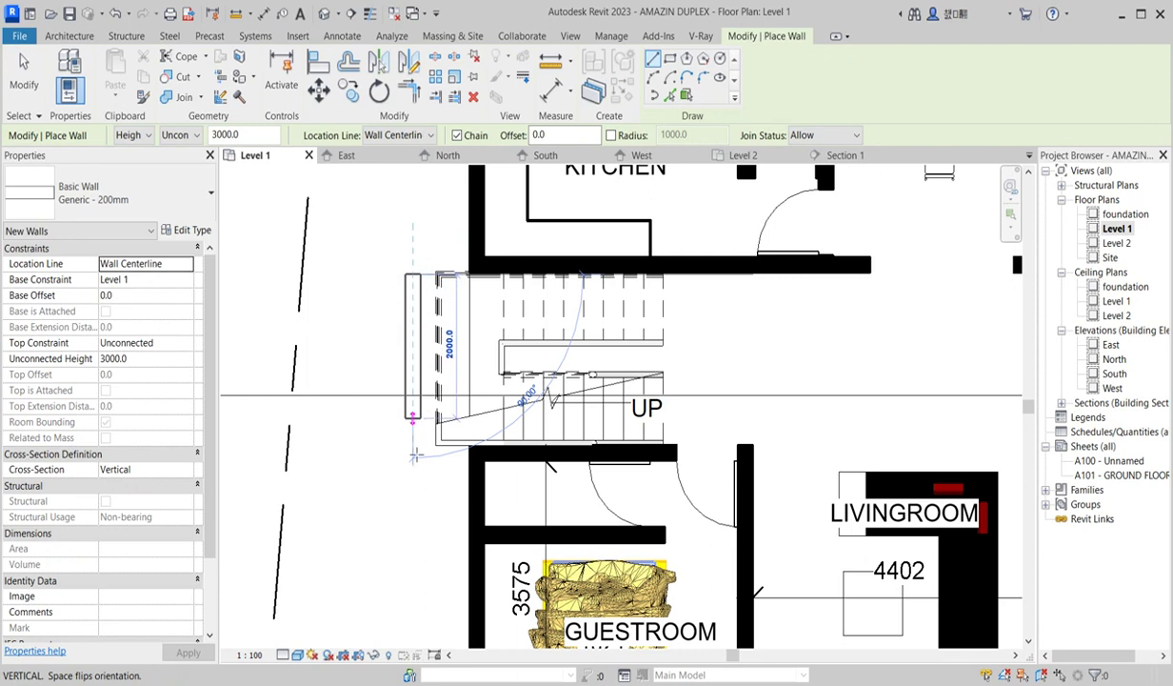
pyautogui.click(412, 453)
pyautogui.rightClick(340, 349)
pyautogui.click(372, 355)
pyautogui.rightClick(353, 318)
pyautogui.click(411, 330)
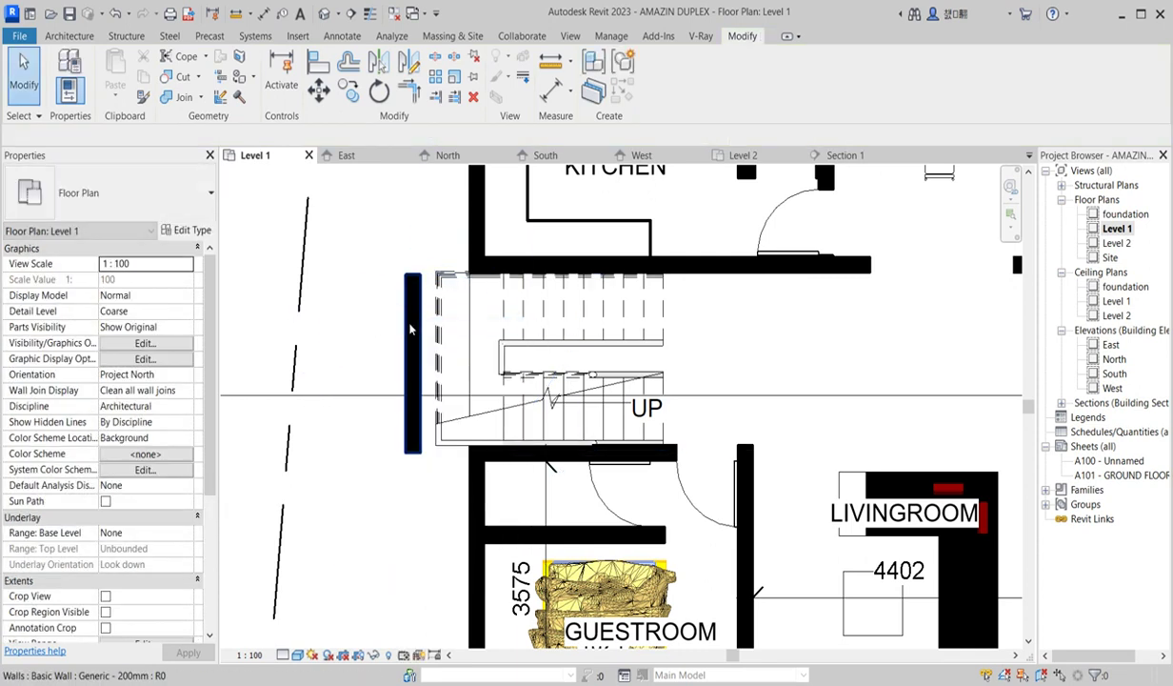
pyautogui.click(316, 63)
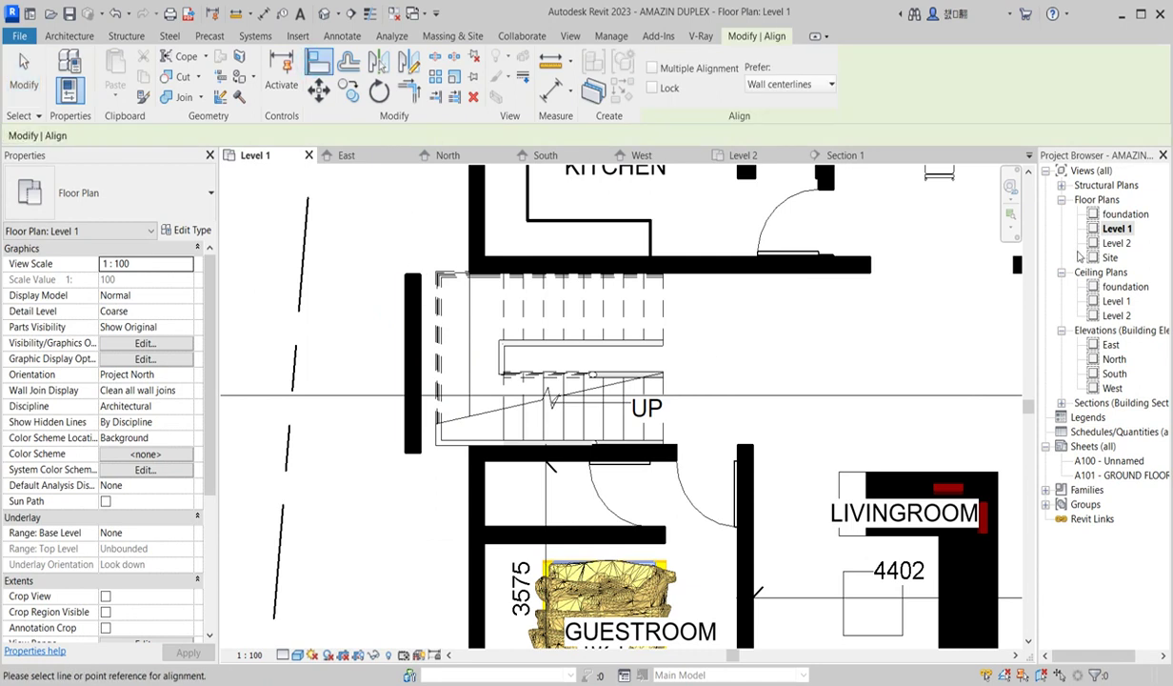
pyautogui.doubleClick(1123, 246)
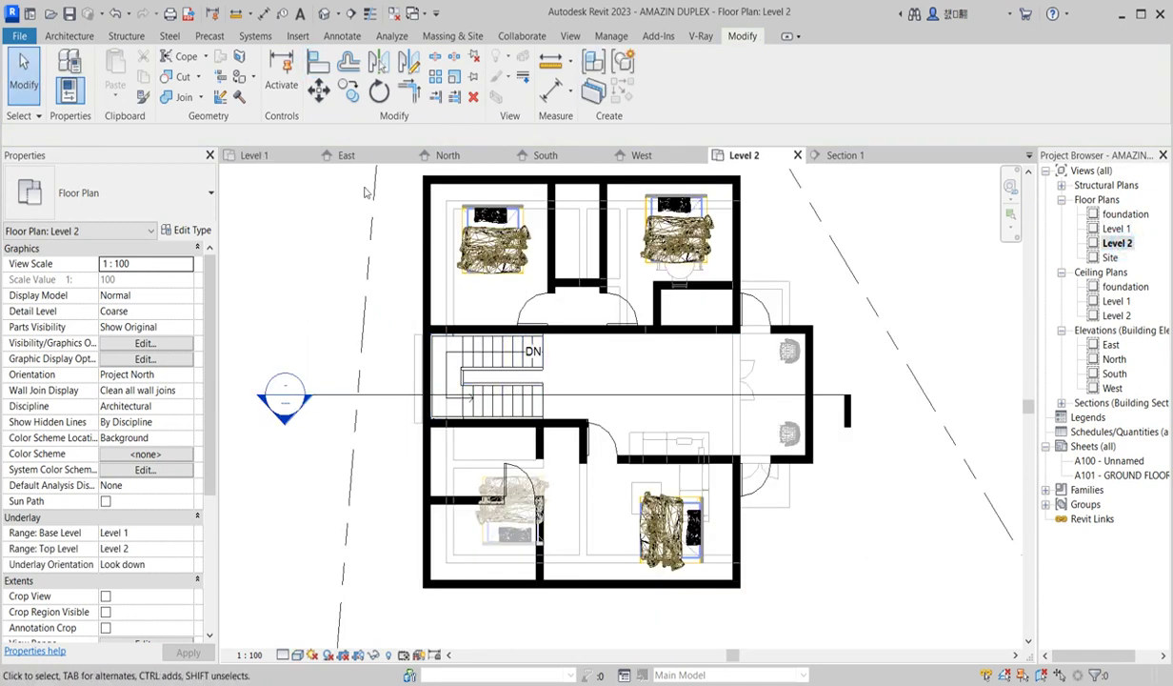
pyautogui.click(318, 63)
pyautogui.scroll(2, 393, 254)
pyautogui.rightClick(402, 254)
pyautogui.click(455, 270)
pyautogui.rightClick(394, 255)
pyautogui.click(434, 266)
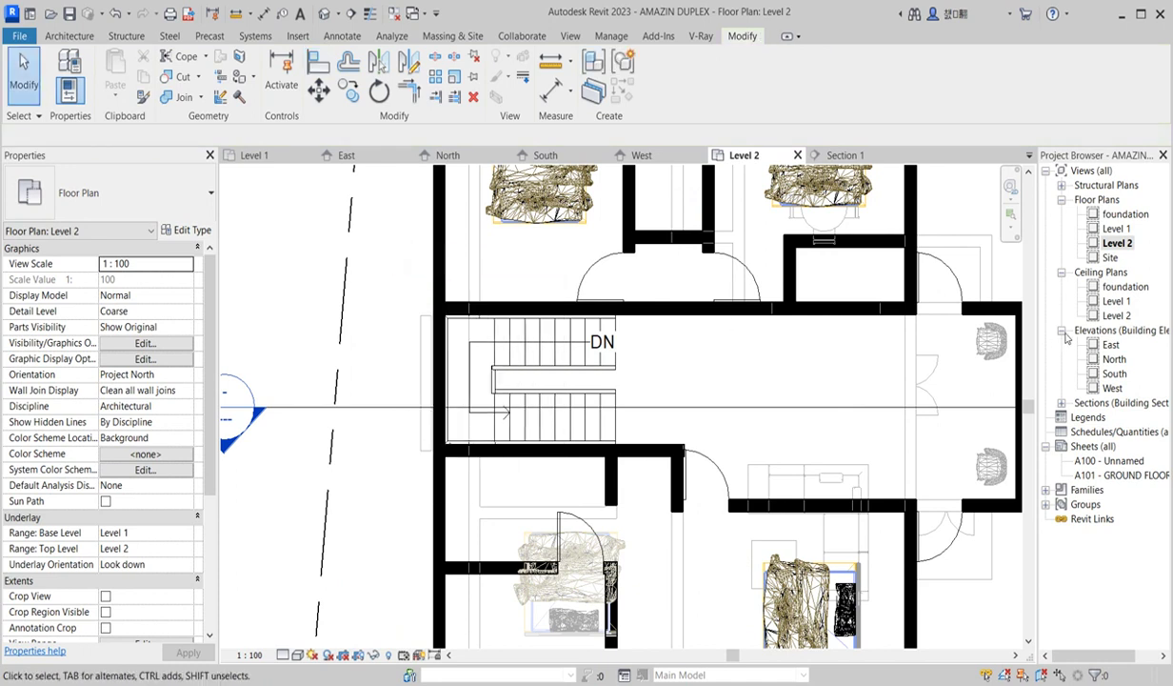
# Step: In the South elevation, extend the crop region westward past the new stair wall
pyautogui.doubleClick(1115, 374)
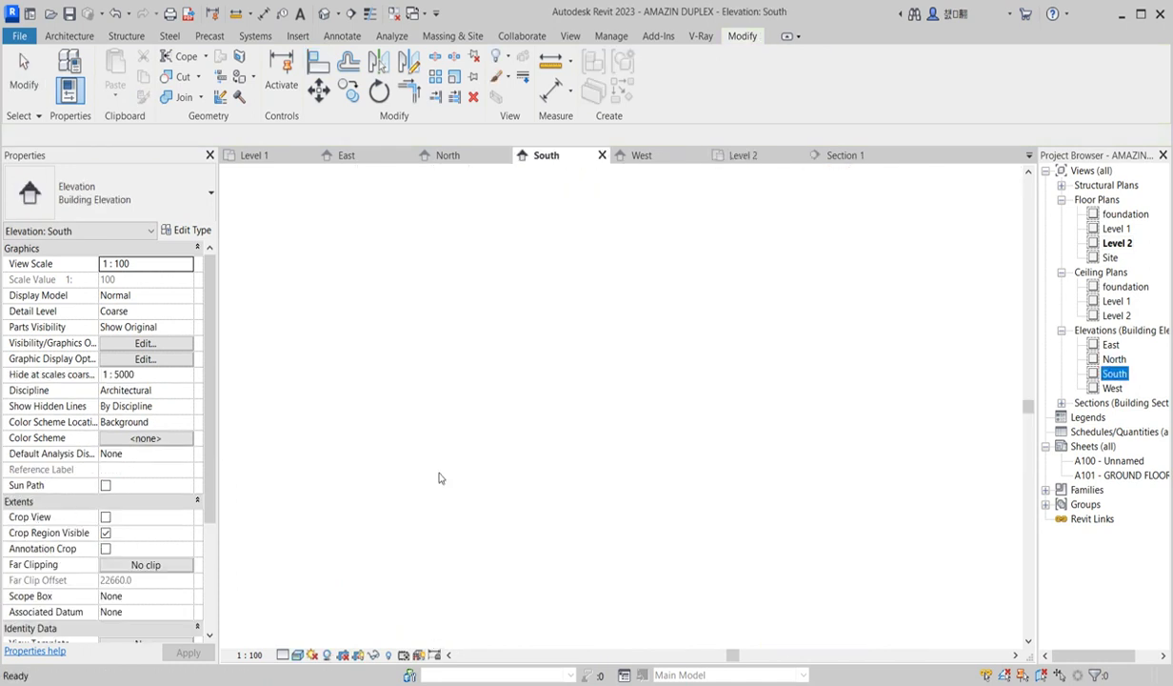
pyautogui.scroll(1, 562, 466)
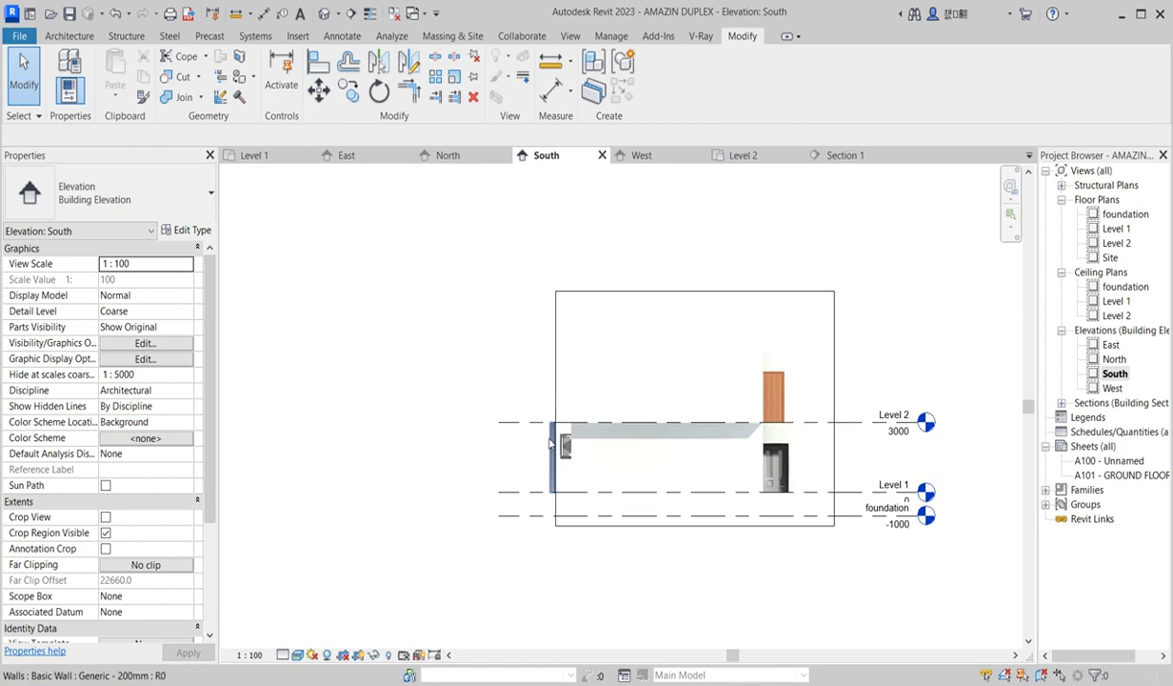
pyautogui.click(551, 461)
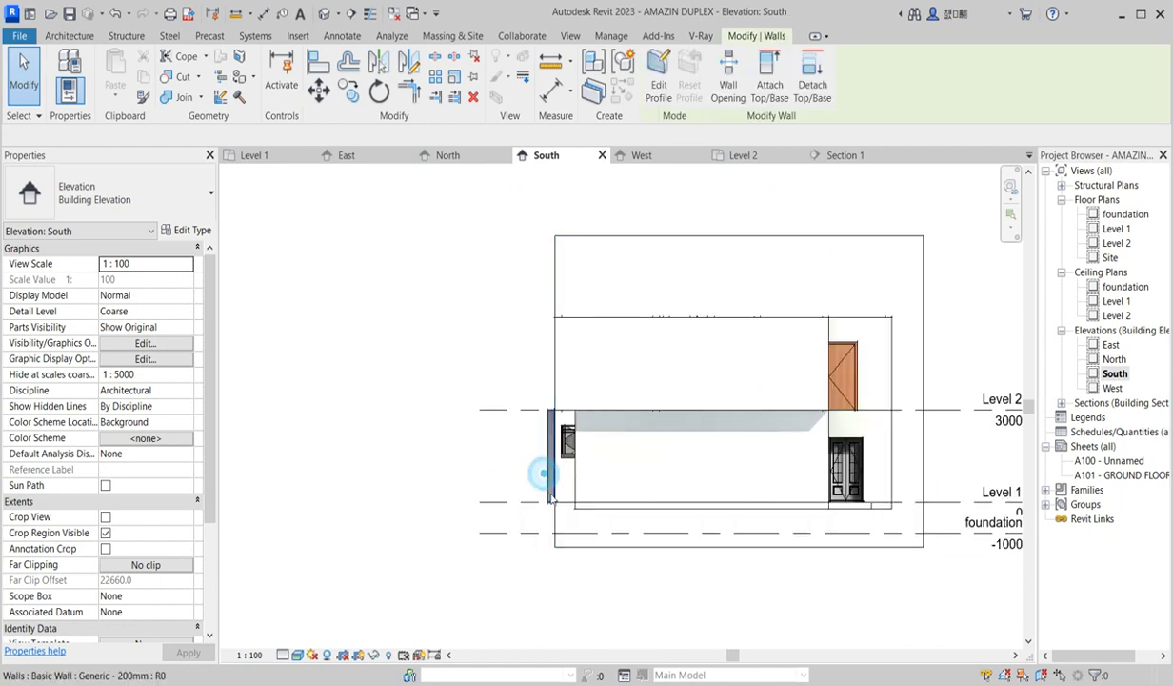
pyautogui.scroll(3, 551, 477)
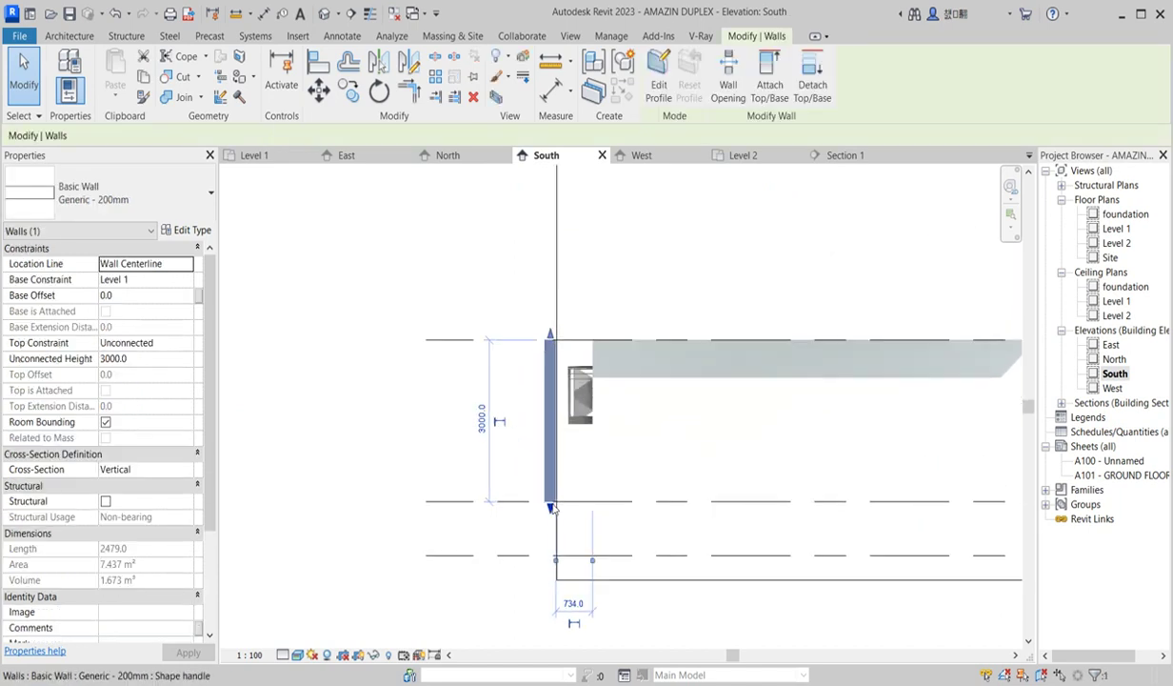
pyautogui.click(558, 318)
pyautogui.moveTo(558, 309); pyautogui.dragTo(499, 309)
# Step: Raise the new wall's base to about 1453.5 mm above Level 1 and lower its top, leaving it about 946.5 mm high
pyautogui.click(551, 381)
pyautogui.scroll(2, 561, 438)
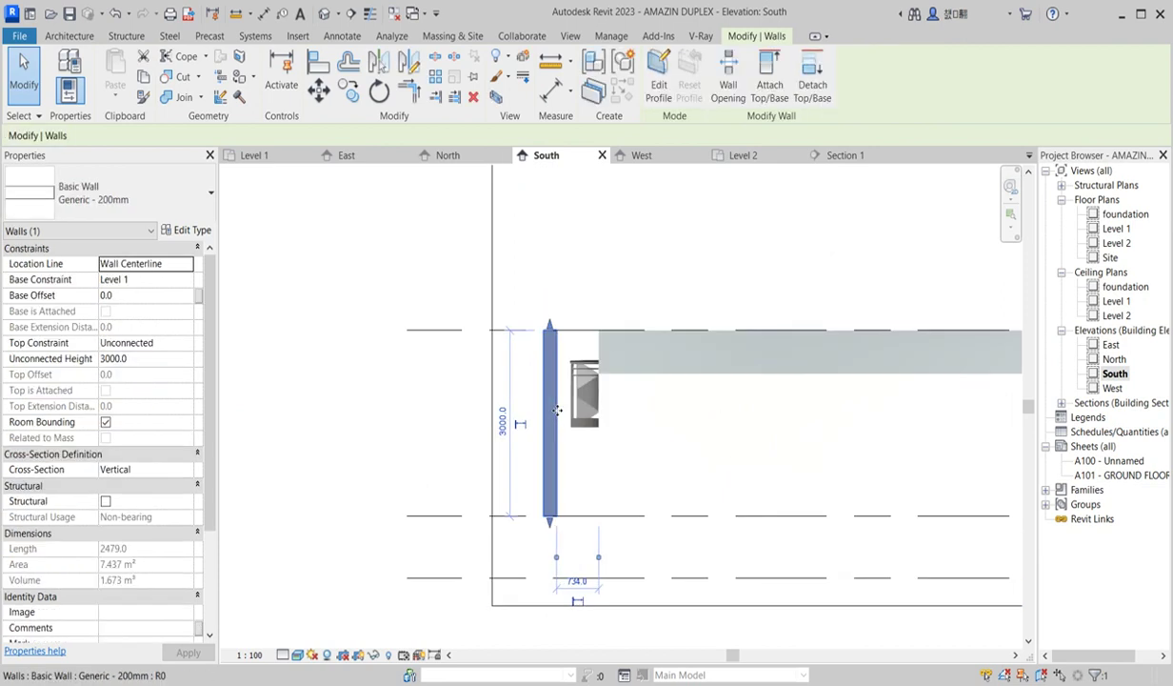
pyautogui.moveTo(560, 486); pyautogui.dragTo(550, 439)
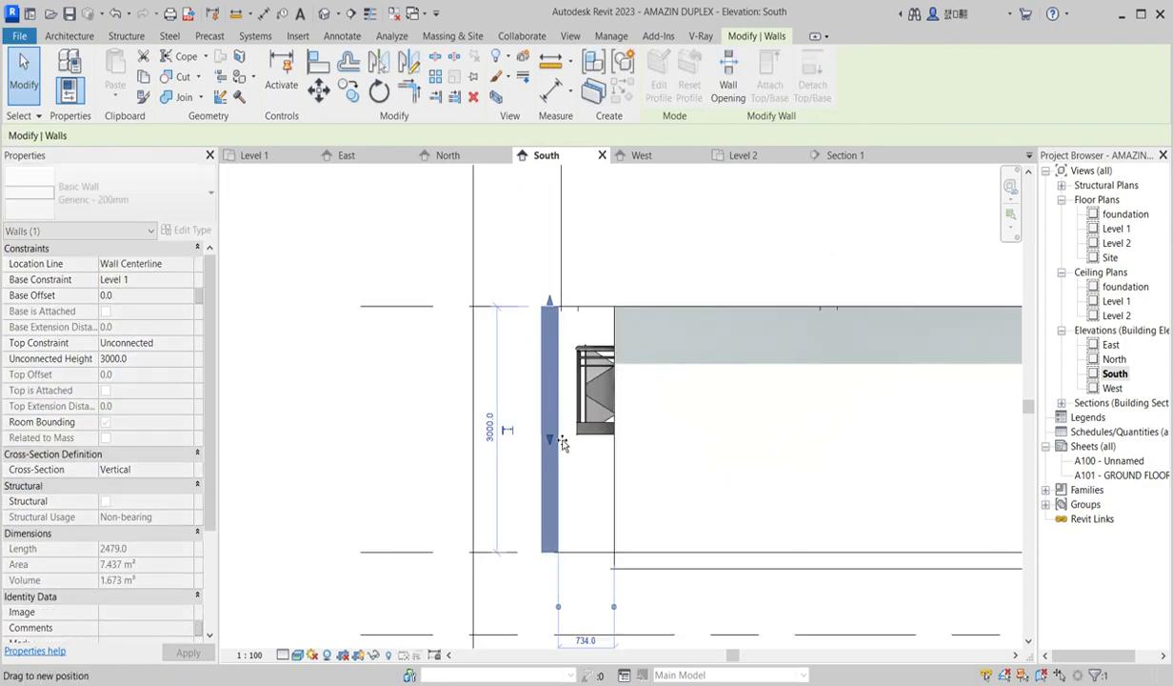
pyautogui.moveTo(548, 312); pyautogui.dragTo(552, 356)
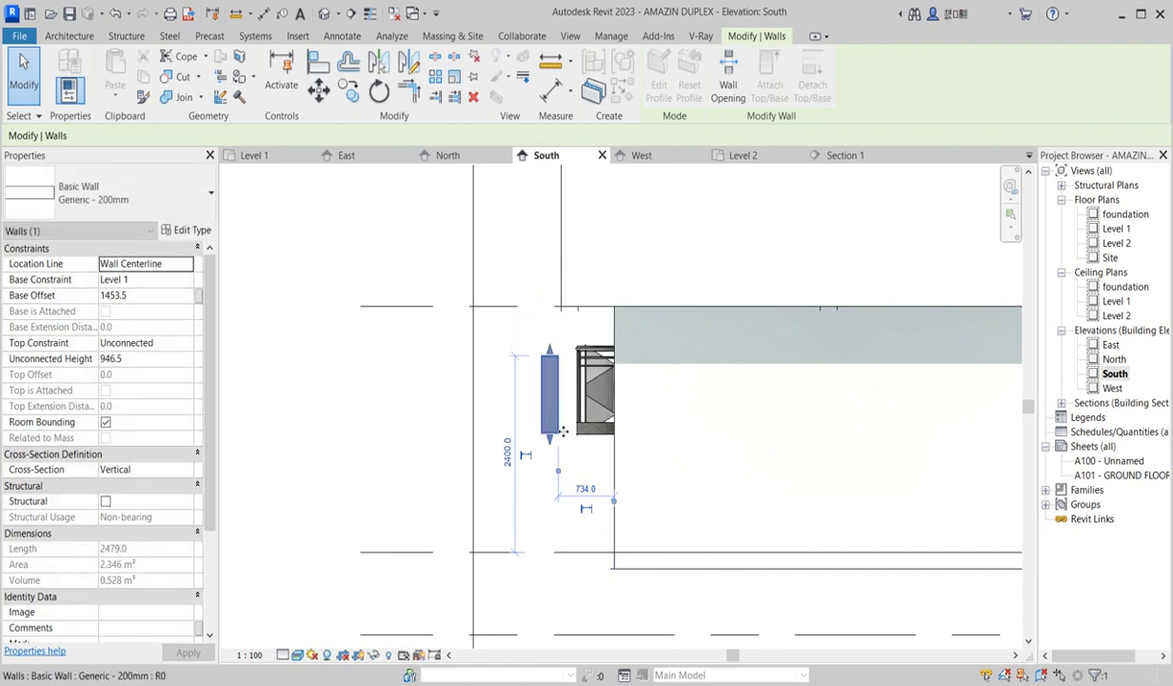
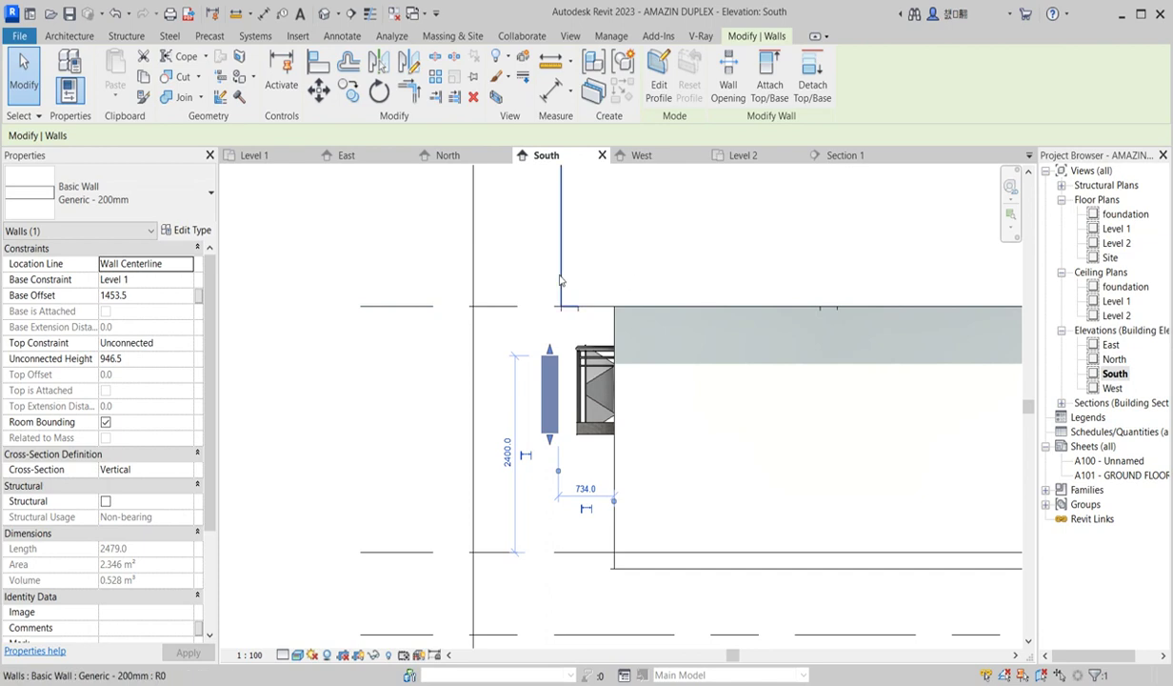
# Step: Save the project and, on the Level 2 plan, align the shortened wall's outer face with the outer face of the west exterior wall
pyautogui.doubleClick(1117, 243)
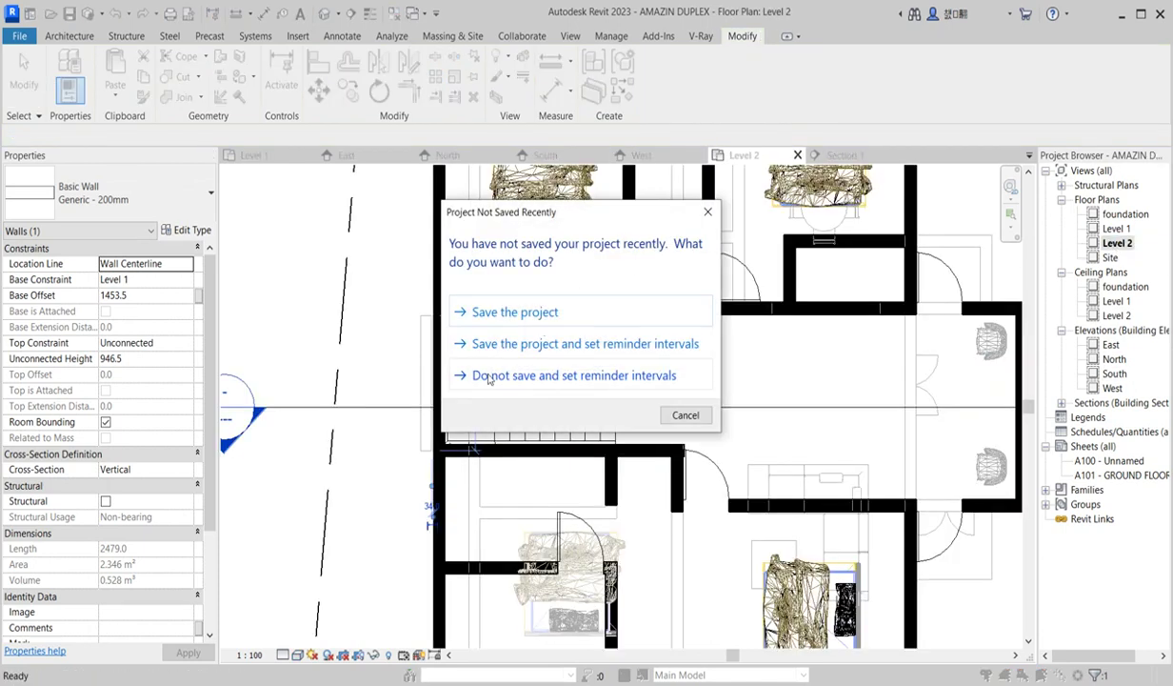
pyautogui.click(515, 314)
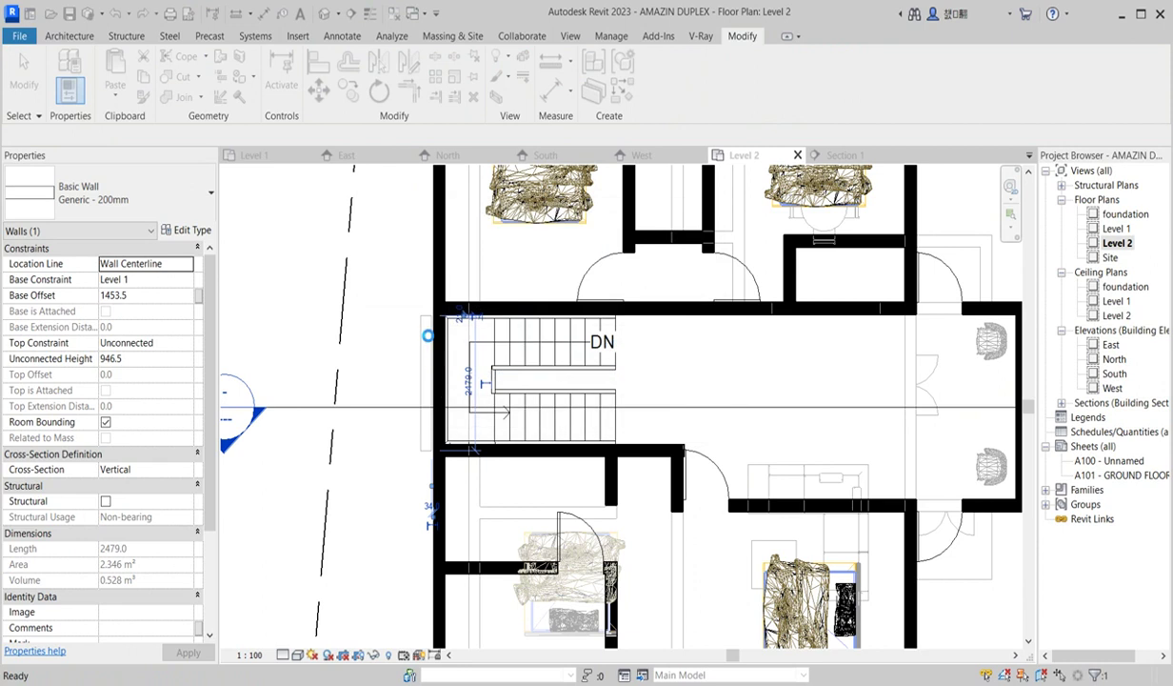
pyautogui.click(420, 330)
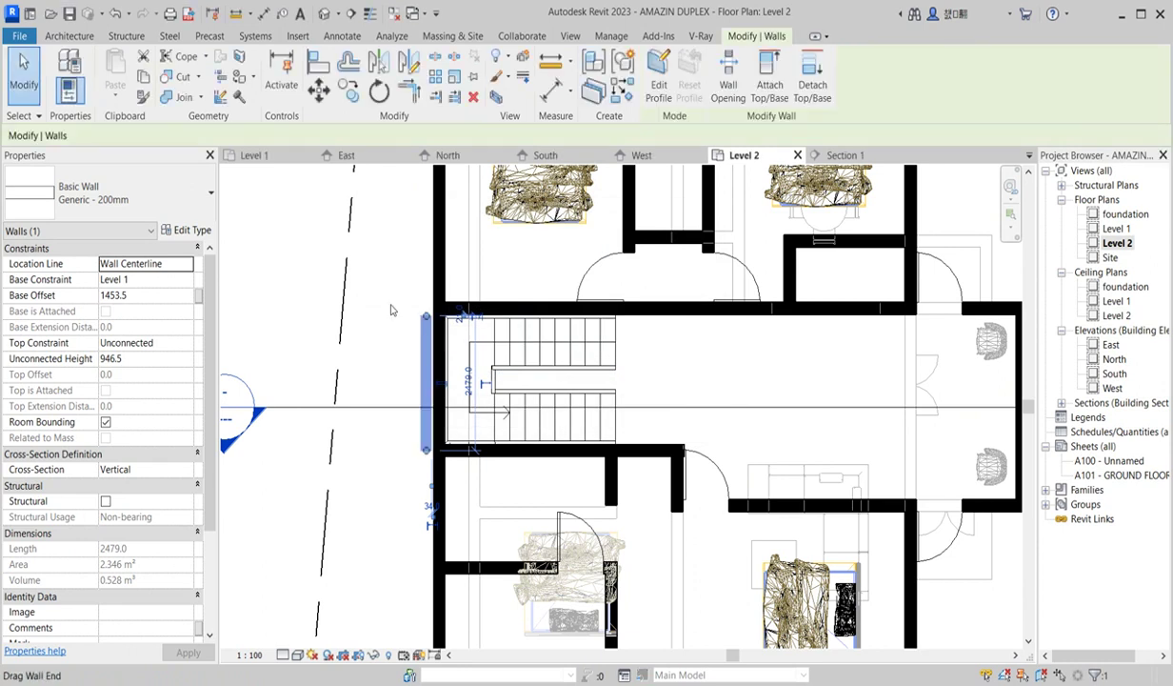
pyautogui.click(321, 64)
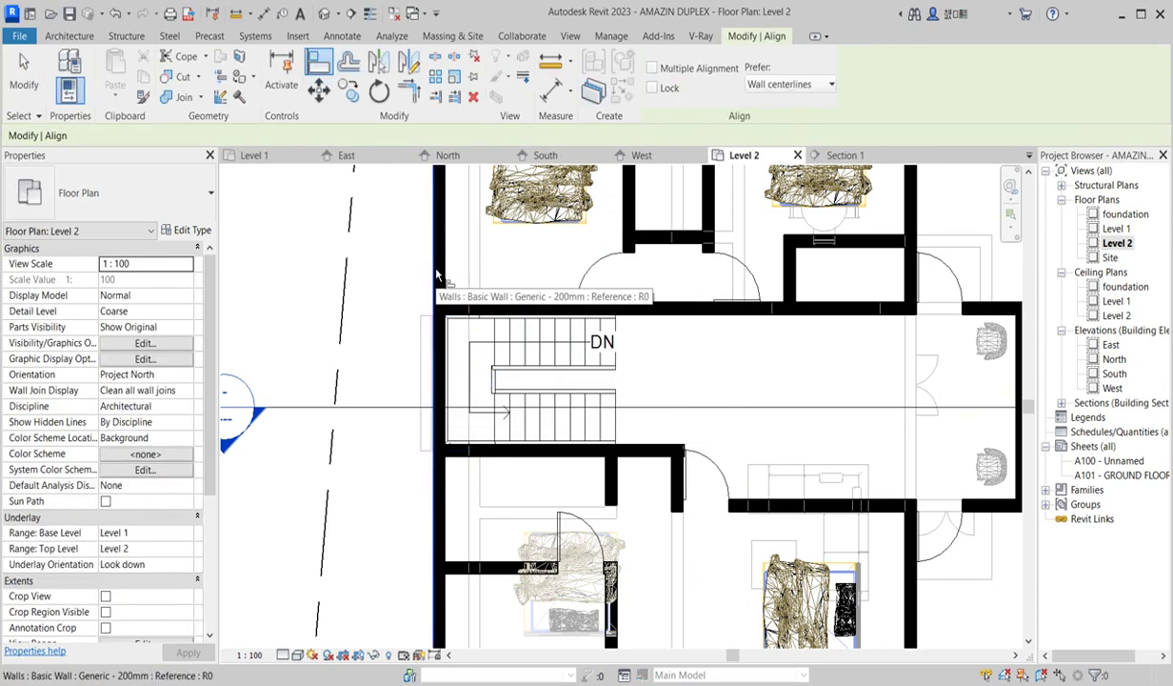
pyautogui.click(437, 275)
pyautogui.click(419, 331)
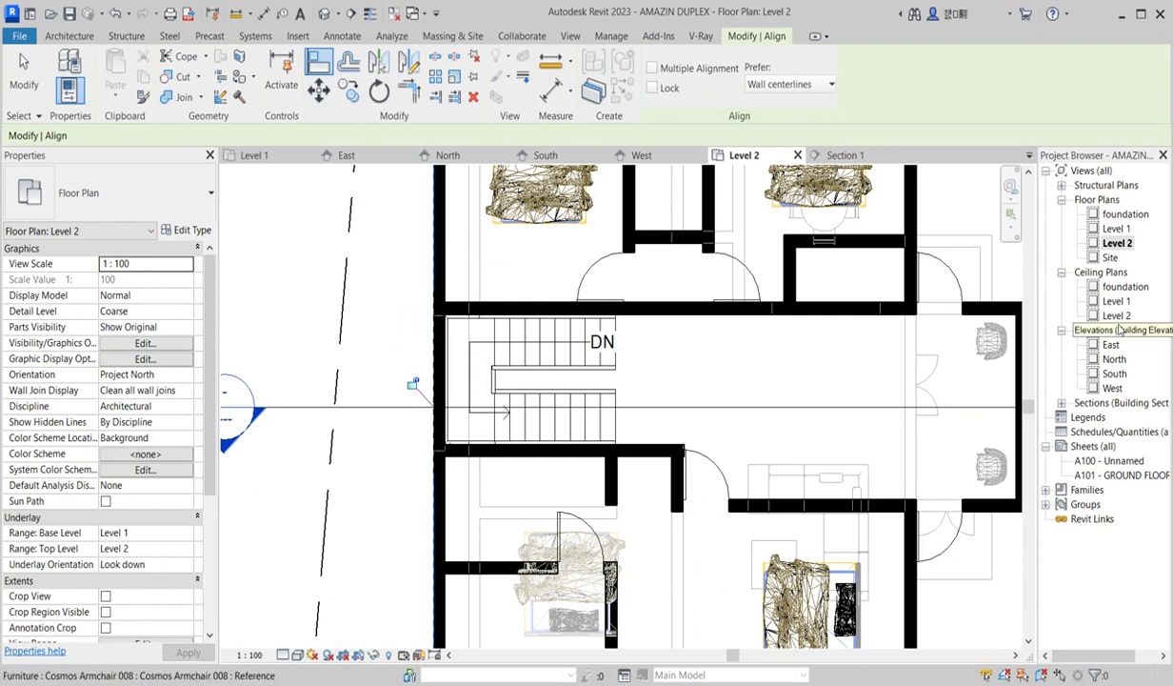
# Step: In the South elevation, lower the stair wall's base to 1427.5 mm above Level 1, making the wall 1572.5 mm high
pyautogui.doubleClick(1120, 375)
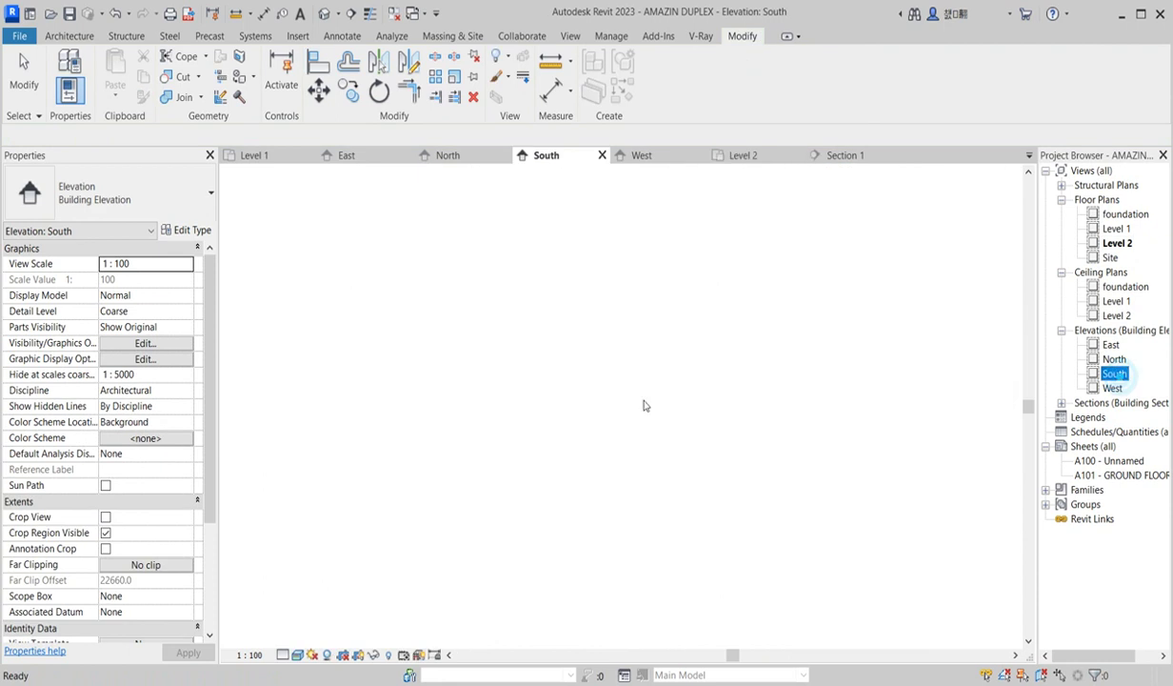
pyautogui.scroll(2, 564, 374)
pyautogui.click(564, 374)
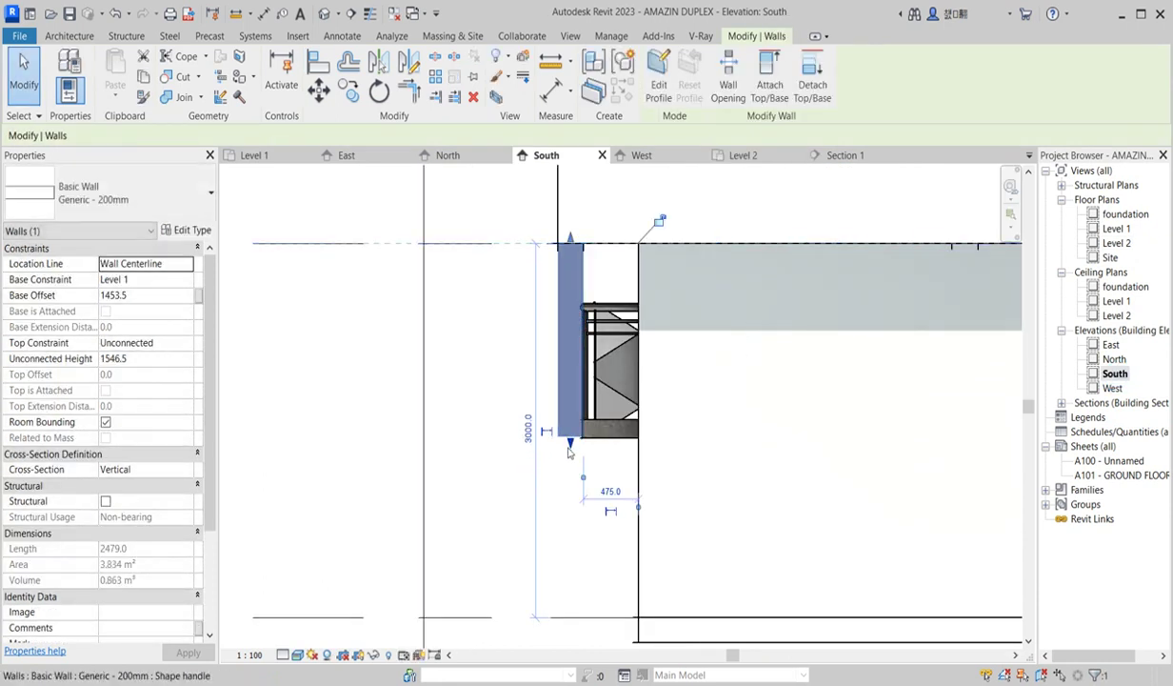
pyautogui.scroll(2, 569, 444)
pyautogui.moveTo(571, 439); pyautogui.dragTo(575, 443)
pyautogui.moveTo(575, 501); pyautogui.dragTo(574, 502)
pyautogui.scroll(-3, 574, 502)
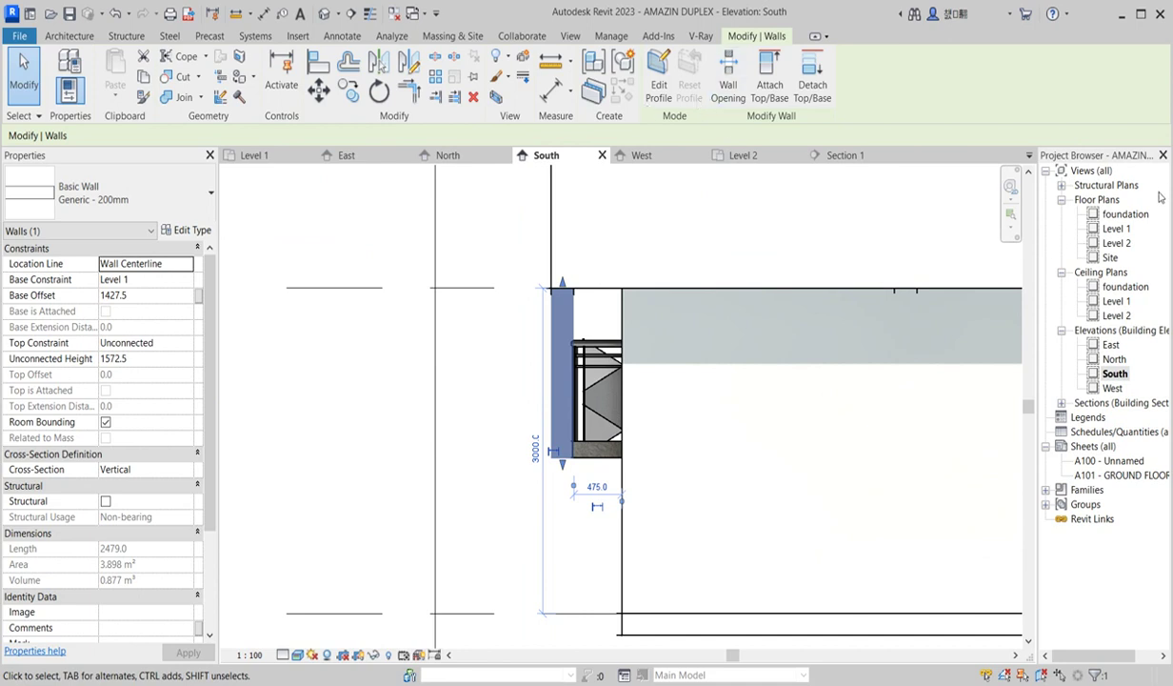
# Step: On Level 1, draw a matching 700 mm return wall from the west exterior wall to the stair wall's south end
pyautogui.doubleClick(1116, 228)
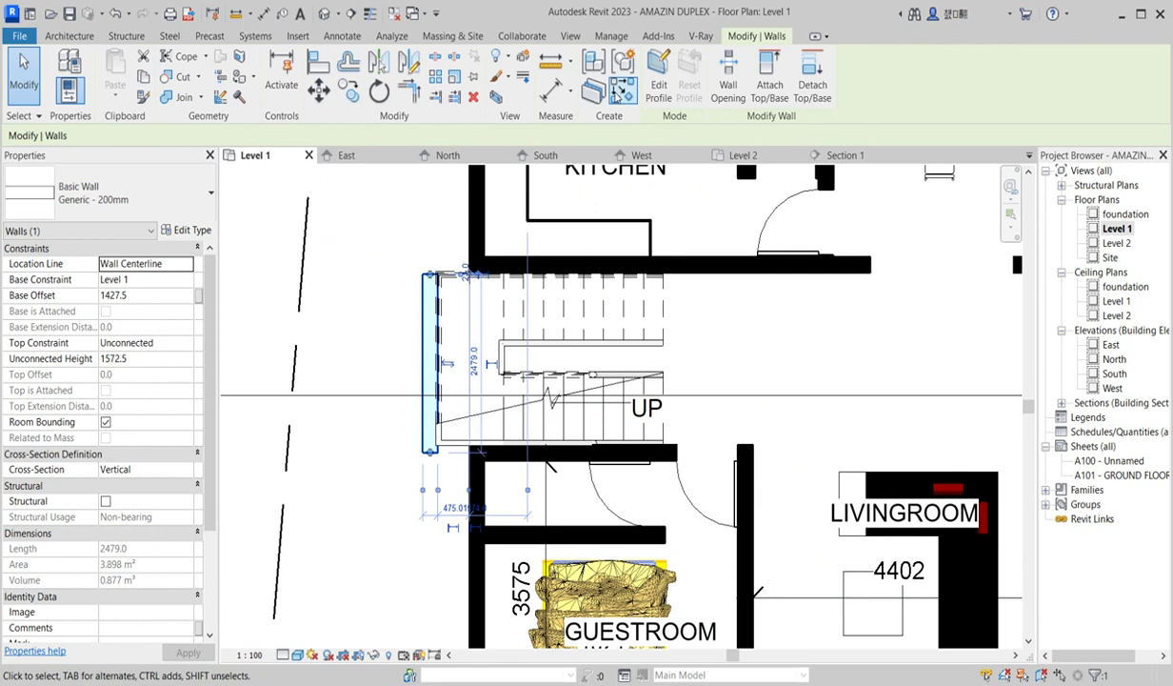
pyautogui.click(592, 90)
pyautogui.scroll(2, 443, 499)
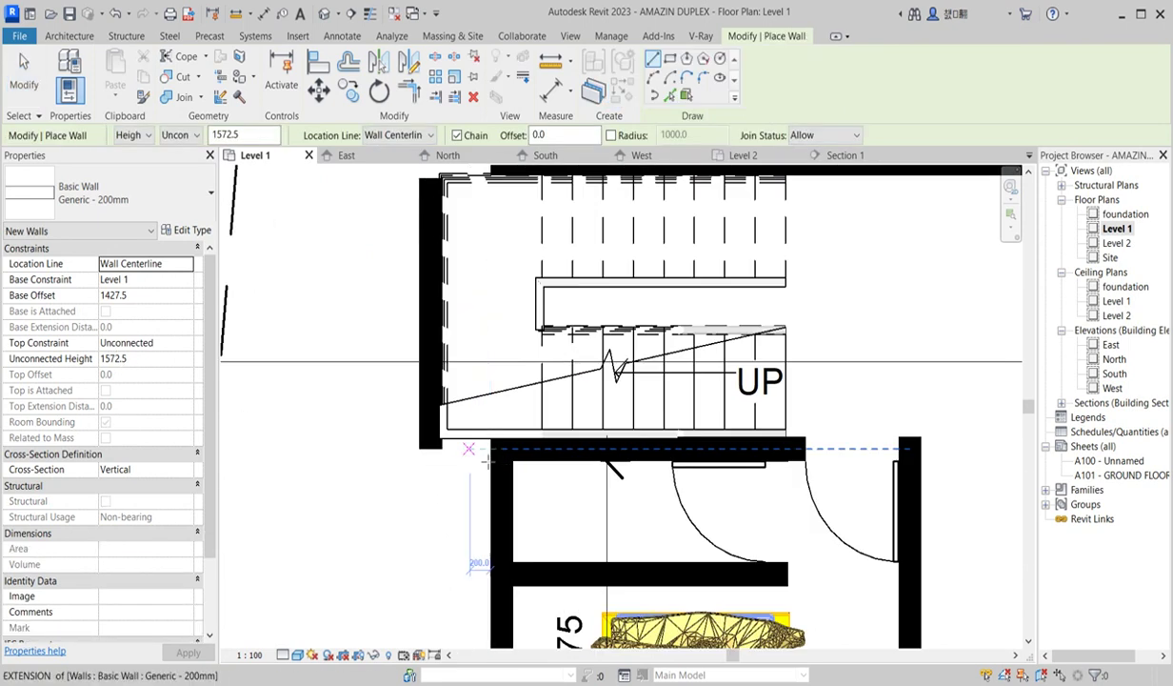
pyautogui.click(502, 448)
pyautogui.click(441, 449)
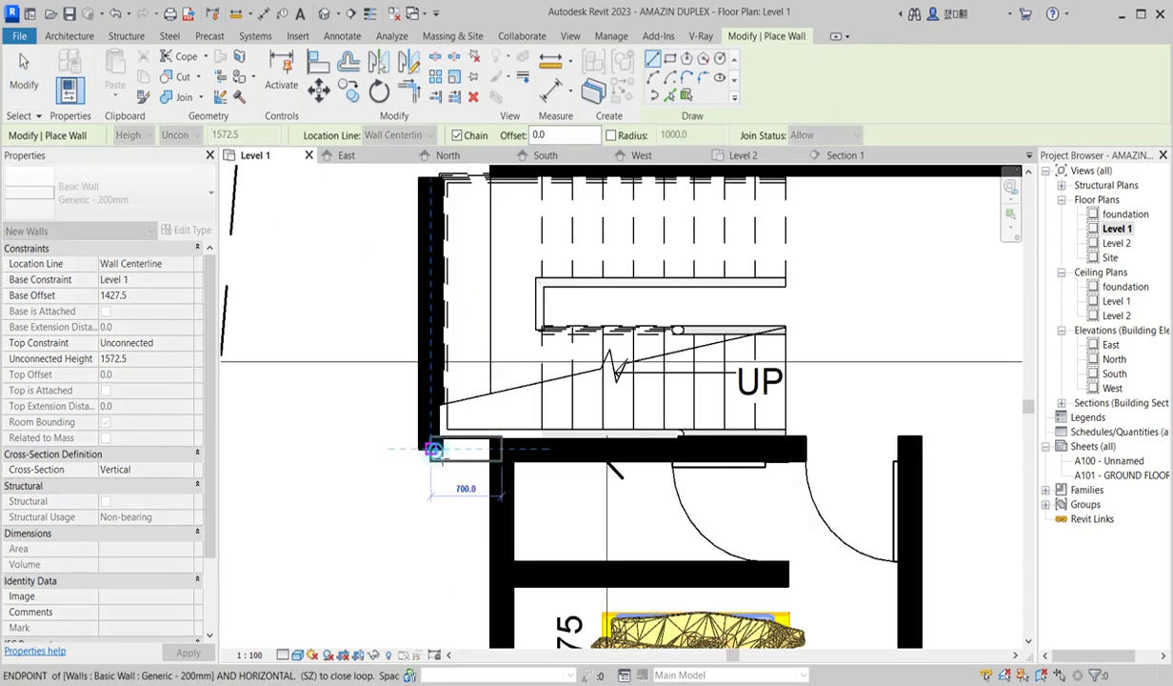
pyautogui.press('Escape')
# Step: Draw the matching north return wall about 700 mm long and trim it to a corner with the stair wall
pyautogui.scroll(-2, 455, 487)
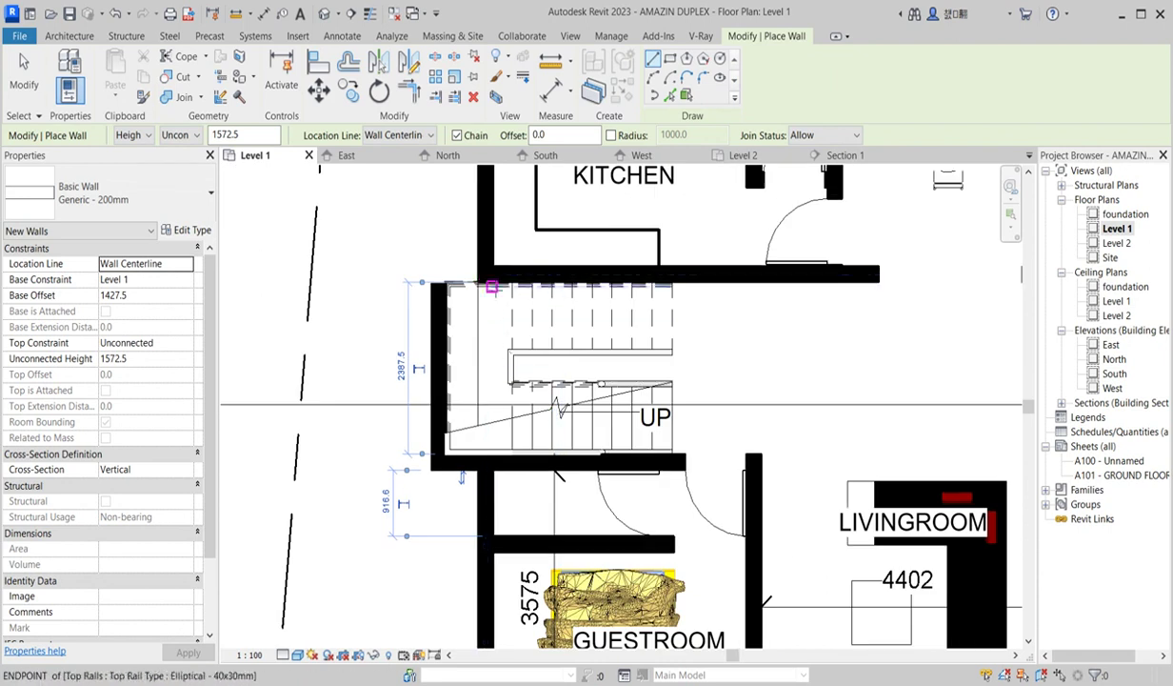
pyautogui.click(438, 274)
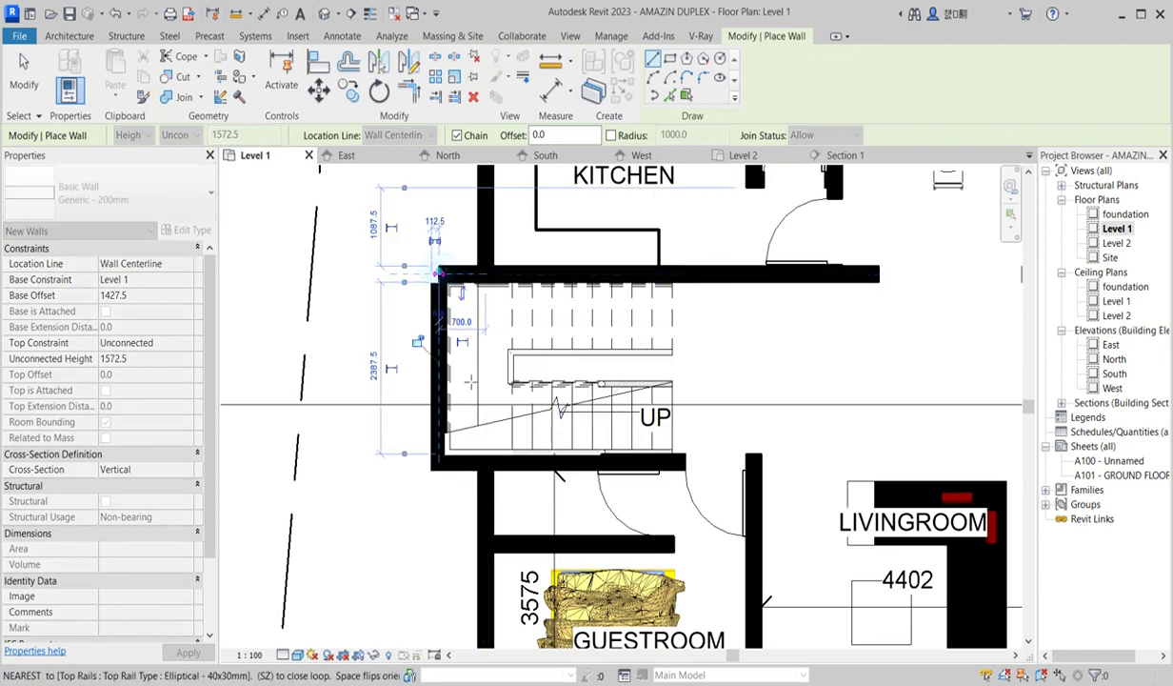
pyautogui.press('Escape')
pyautogui.press('Escape')
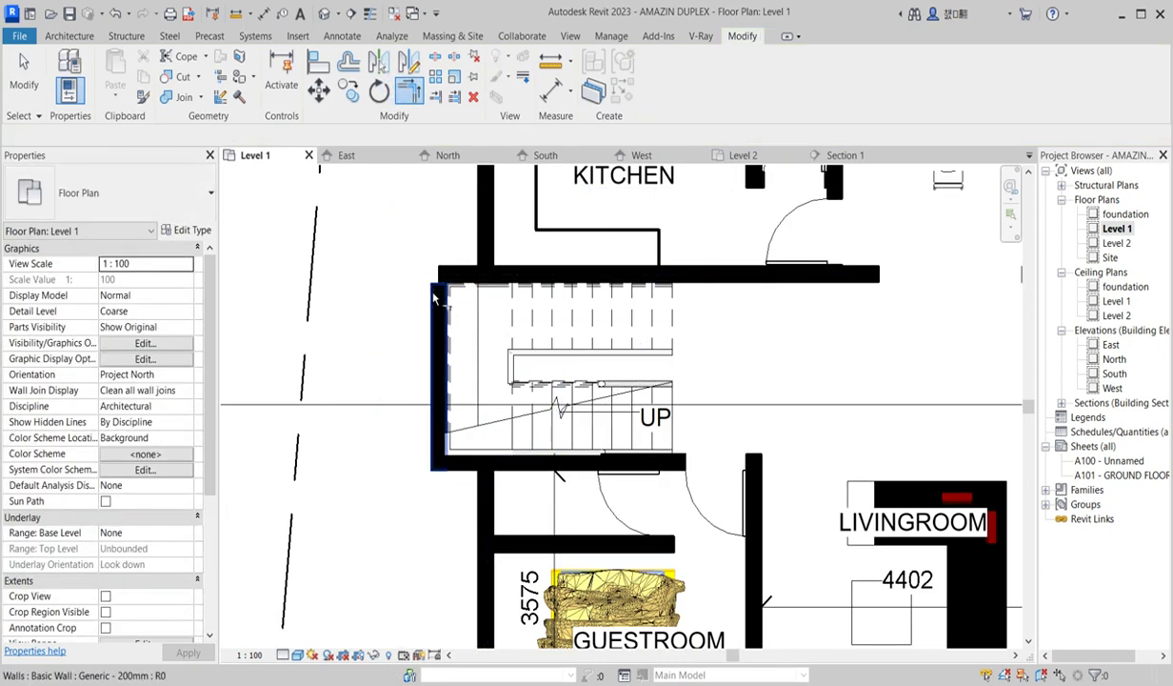
pyautogui.press('t')
pyautogui.press('r')
pyautogui.scroll(-3, 453, 281)
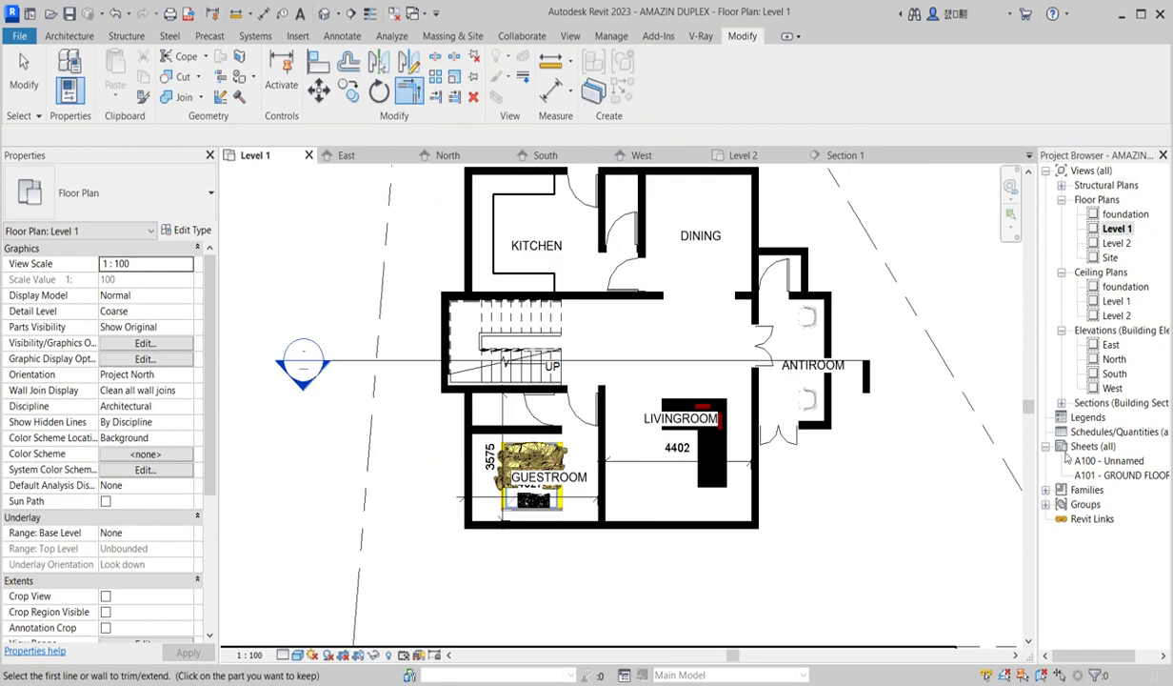
# Step: Examine the stair landing's enclosing walls in the South elevation and in the Section 1 view
pyautogui.doubleClick(1115, 374)
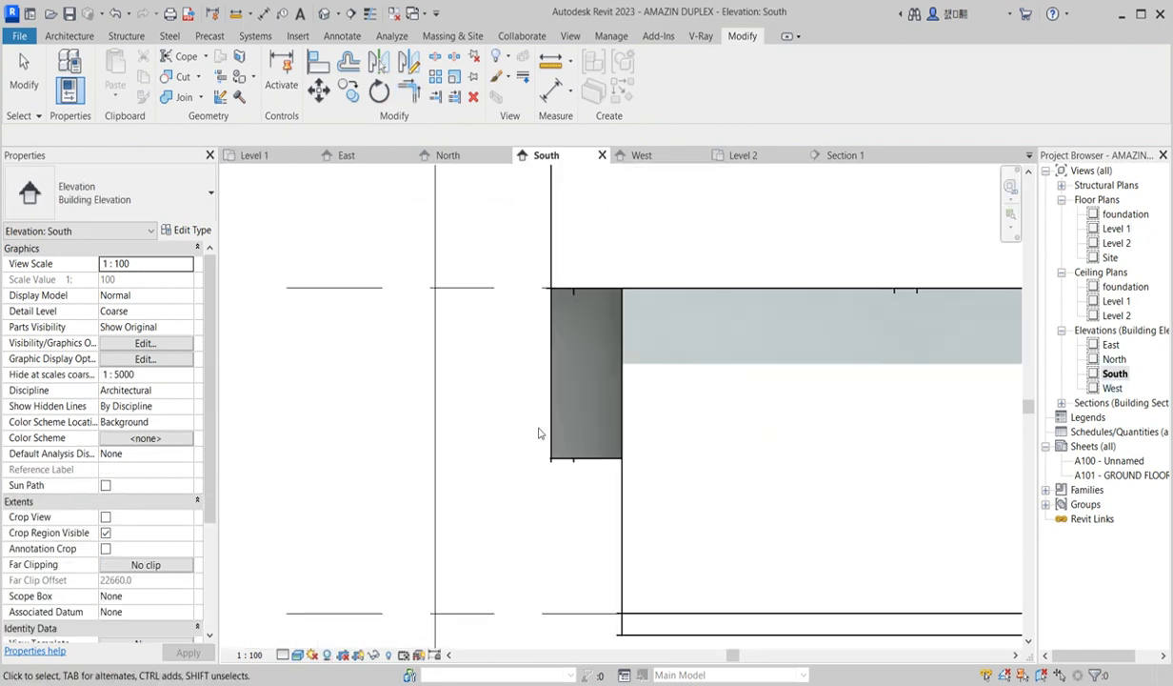
pyautogui.scroll(-3, 562, 500)
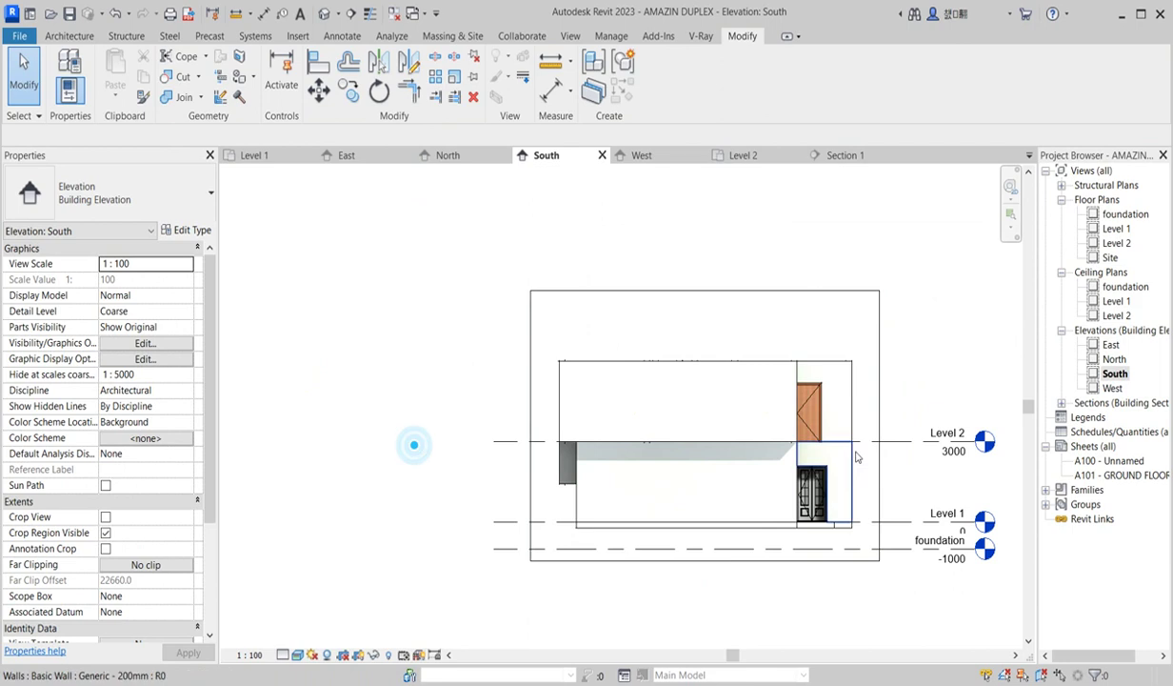
pyautogui.scroll(1, 583, 502)
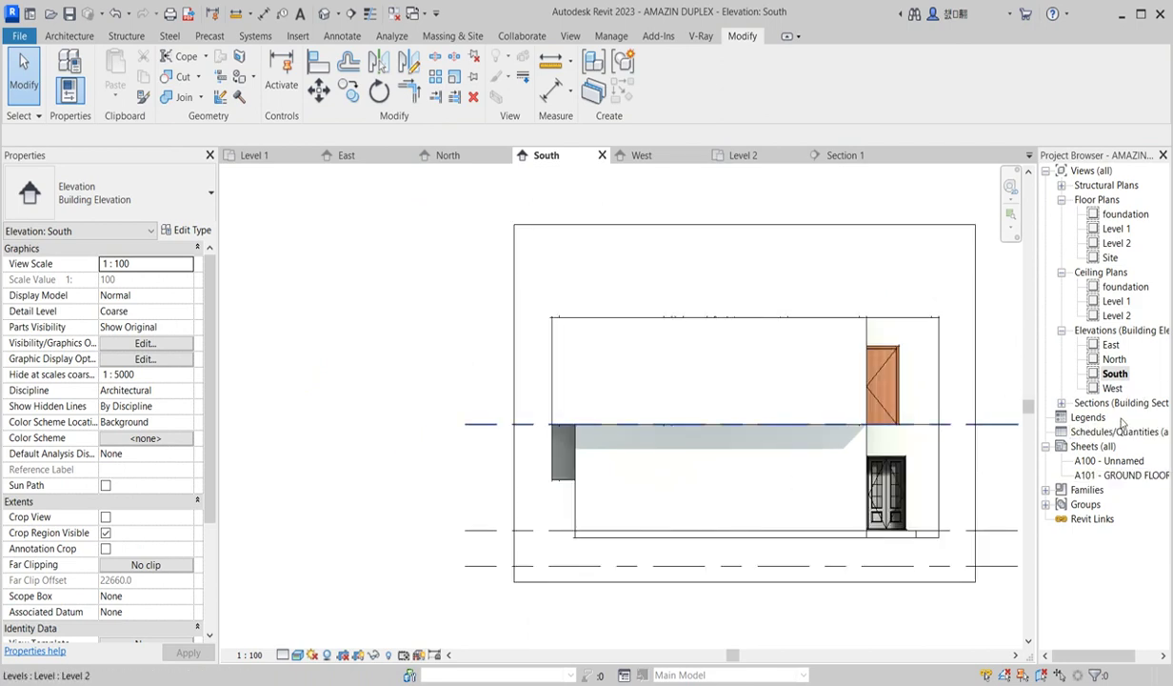
pyautogui.click(1061, 403)
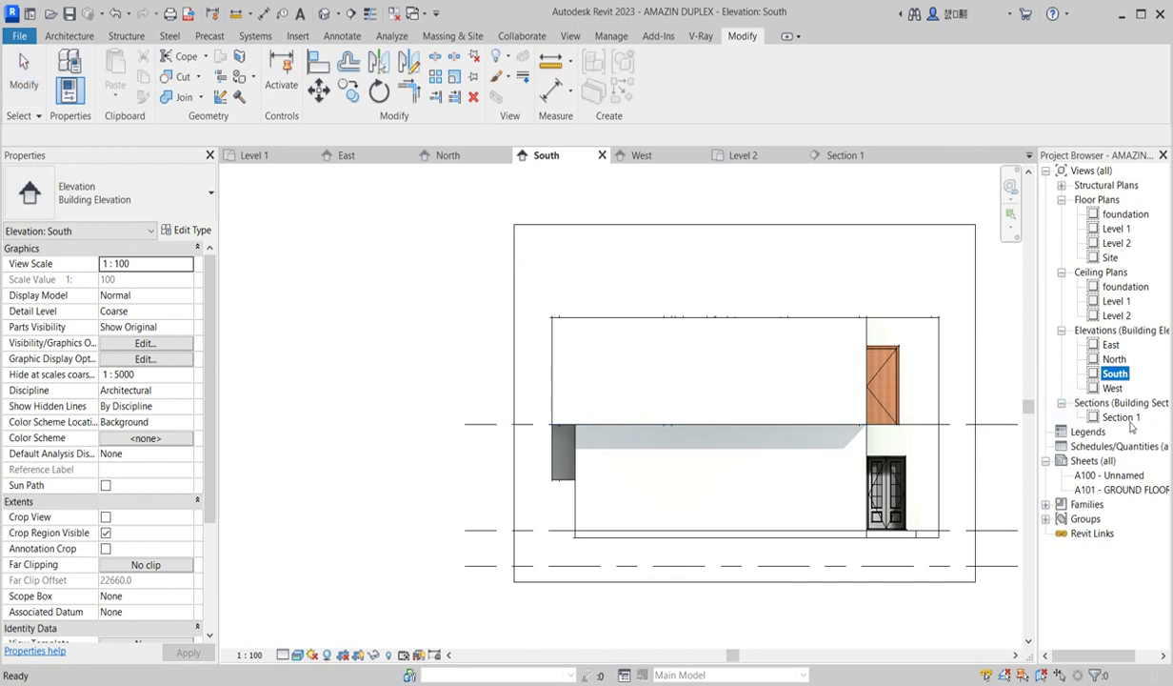
pyautogui.doubleClick(1116, 417)
pyautogui.scroll(-2, 659, 459)
pyautogui.scroll(1, 706, 483)
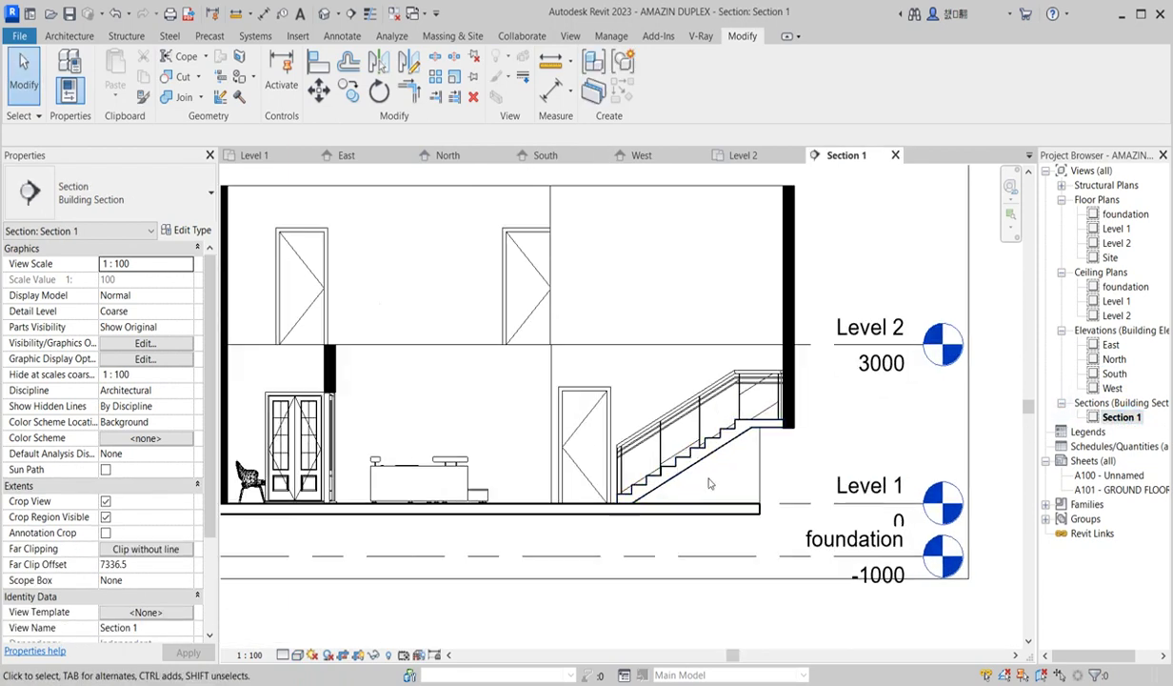
pyautogui.scroll(-2, 834, 395)
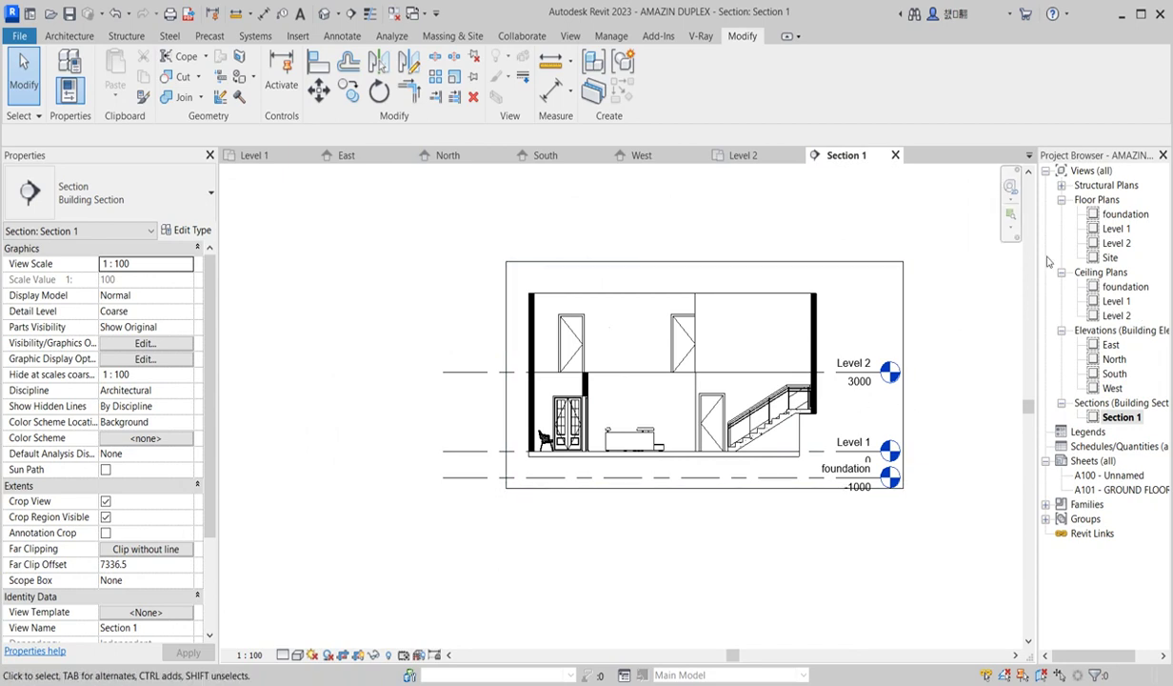
# Step: Start a Generic 150mm architectural floor on Level 2 and sketch a rectangular boundary about 9578 by 11525 mm along the main exterior walls
pyautogui.doubleClick(1117, 244)
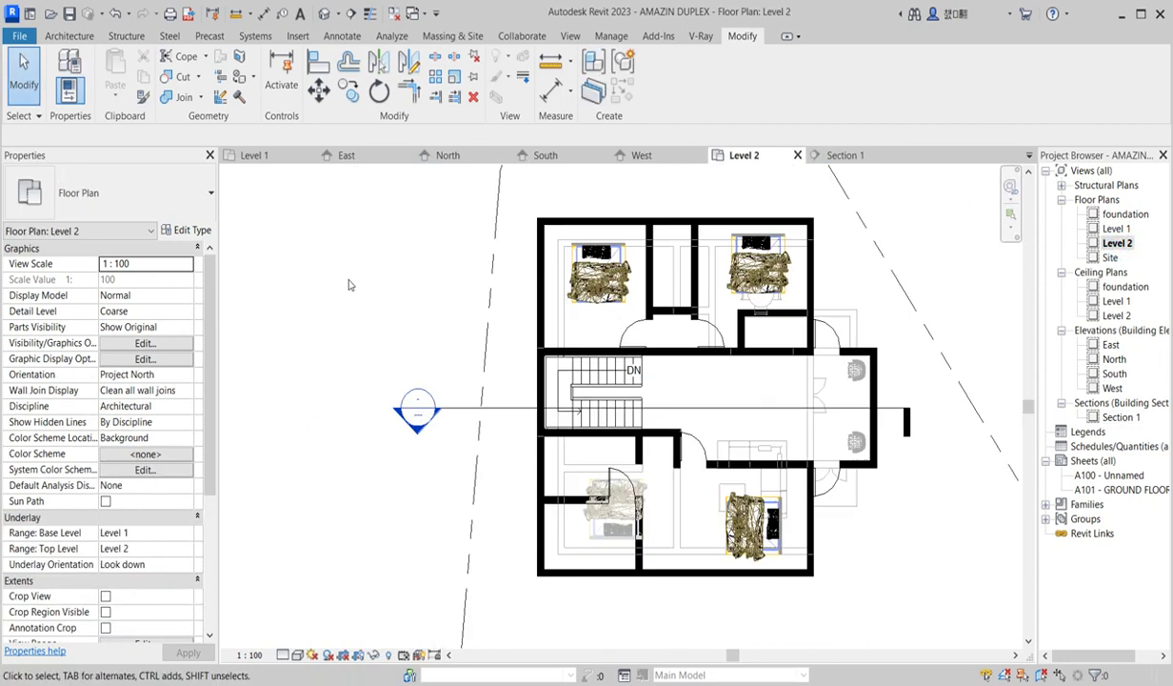
pyautogui.click(68, 36)
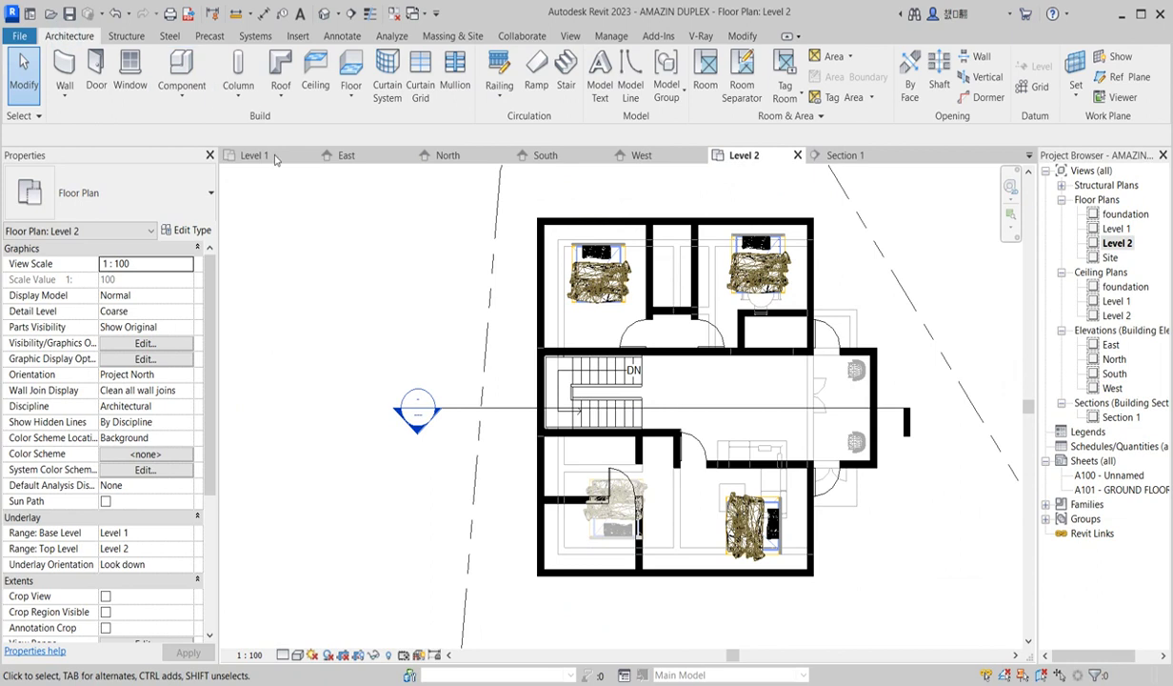
pyautogui.click(350, 102)
pyautogui.click(375, 119)
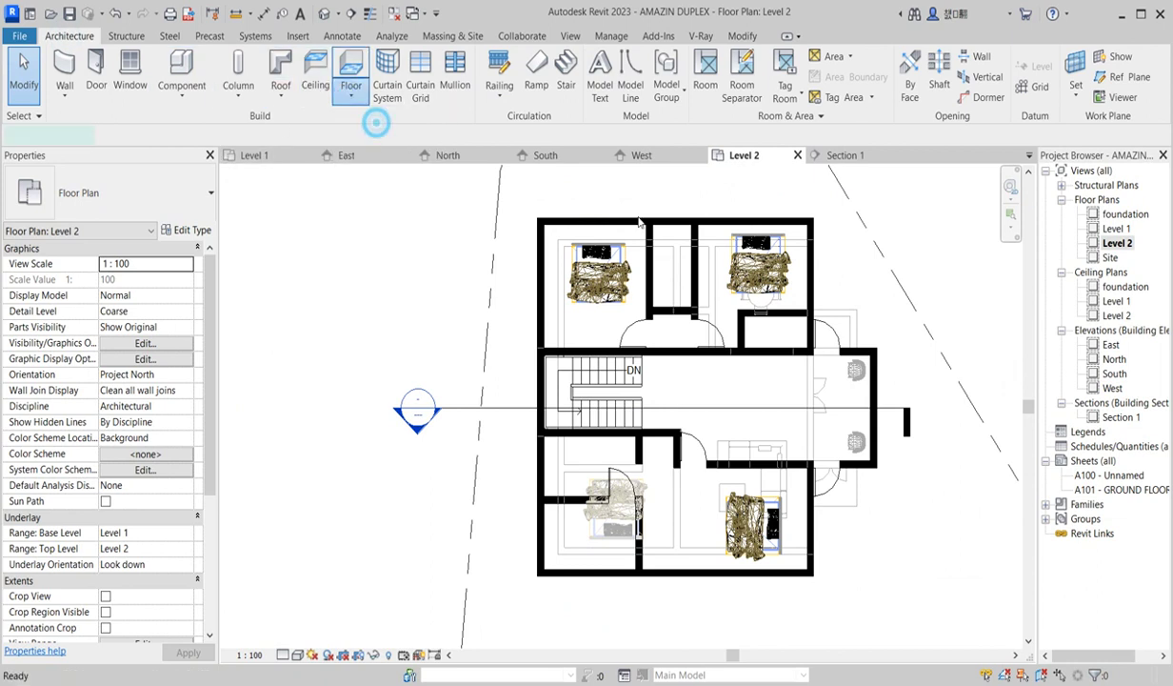
pyautogui.click(788, 58)
pyautogui.click(538, 221)
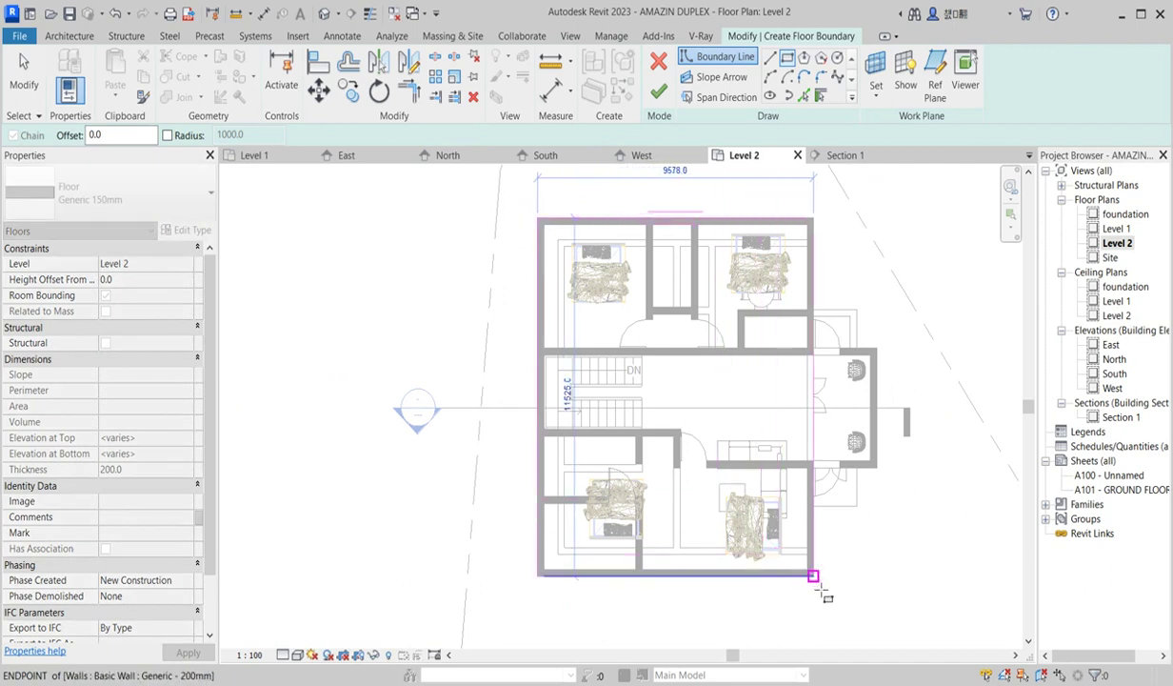
pyautogui.click(810, 572)
# Step: Add floor boundary lines by picking the outer edges of the east projection and the two small porches beside it
pyautogui.scroll(2, 853, 315)
pyautogui.scroll(1, 856, 340)
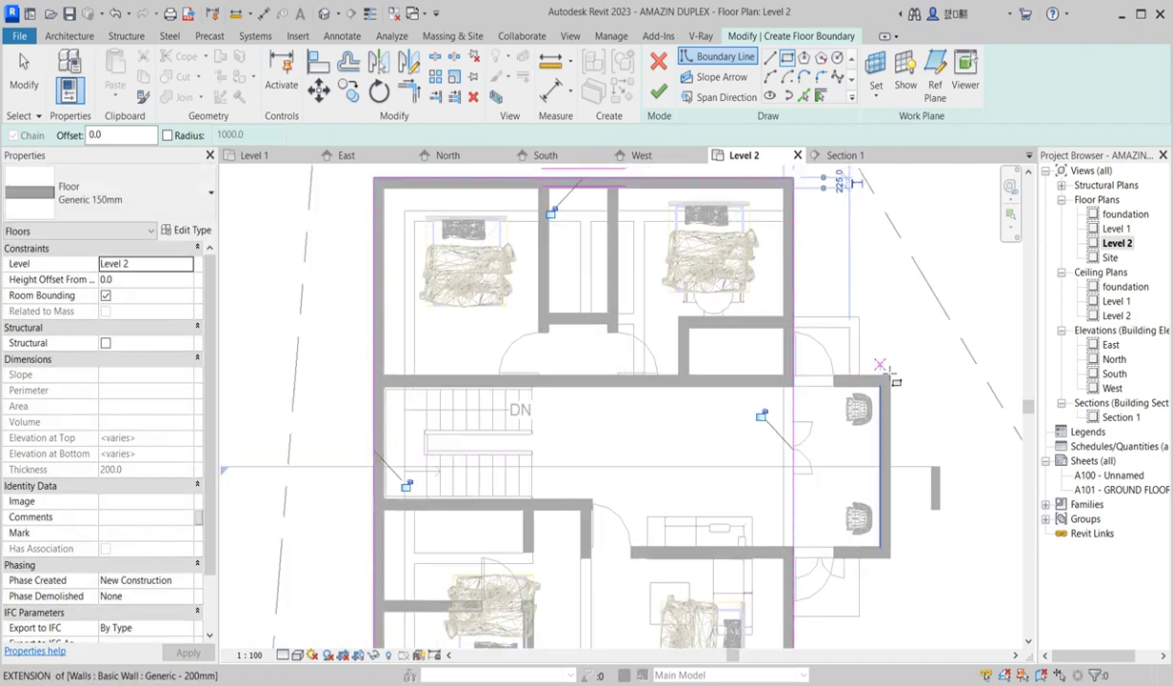
pyautogui.click(805, 94)
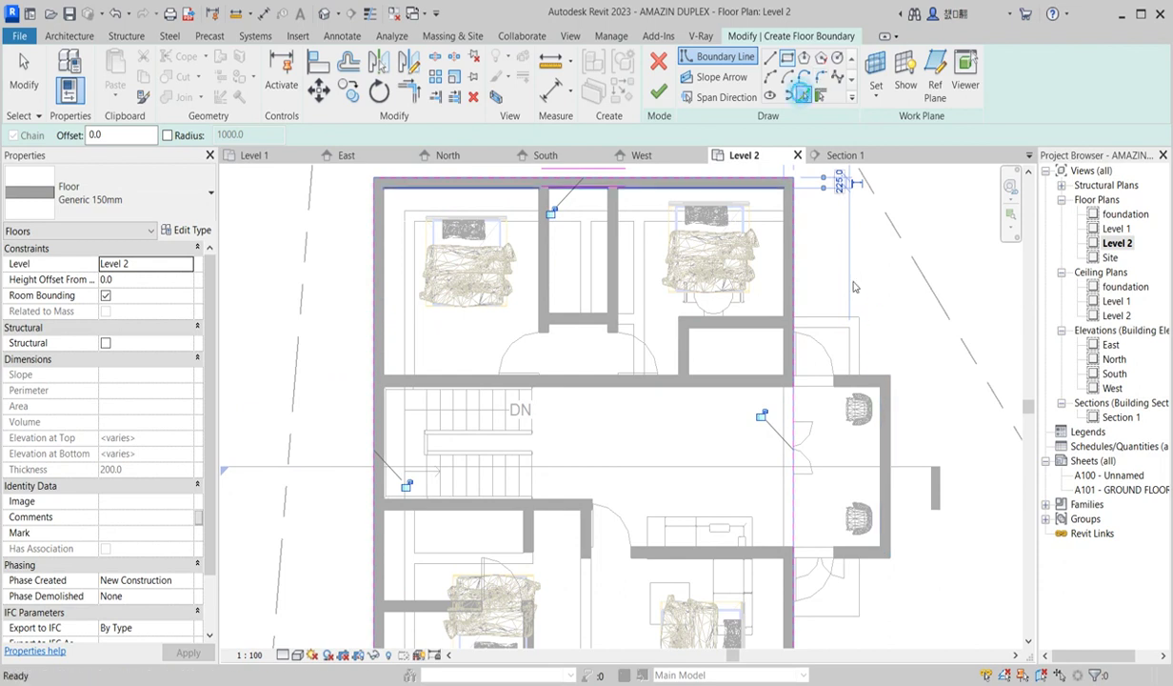
pyautogui.click(861, 352)
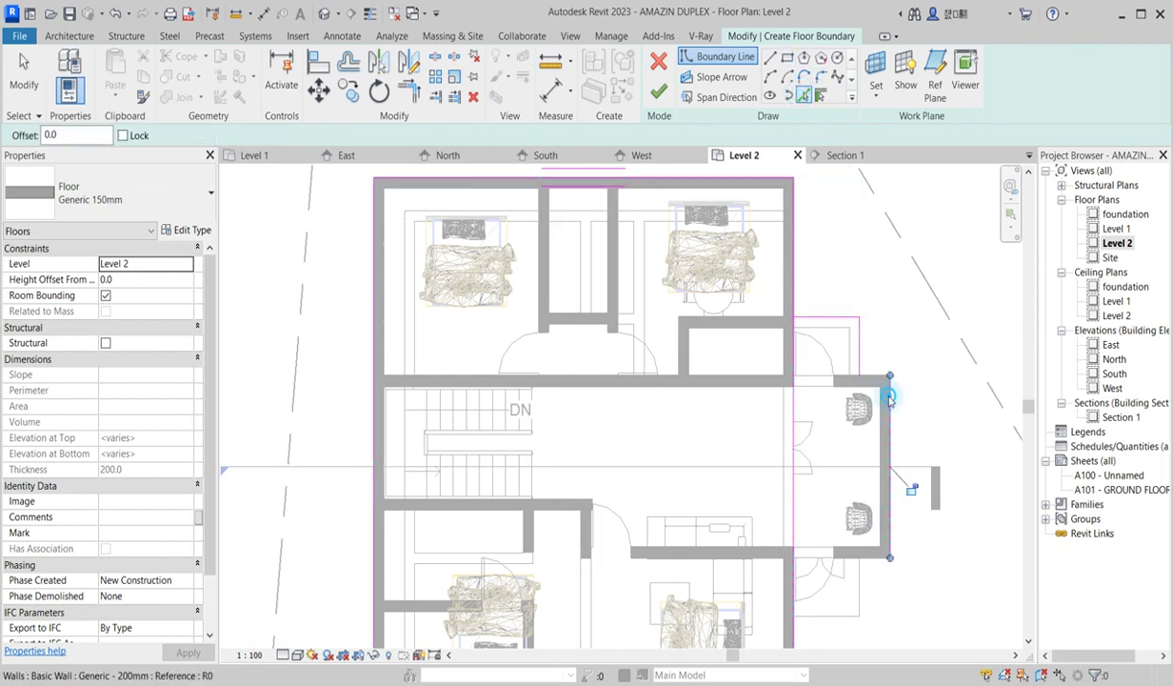
pyautogui.click(879, 559)
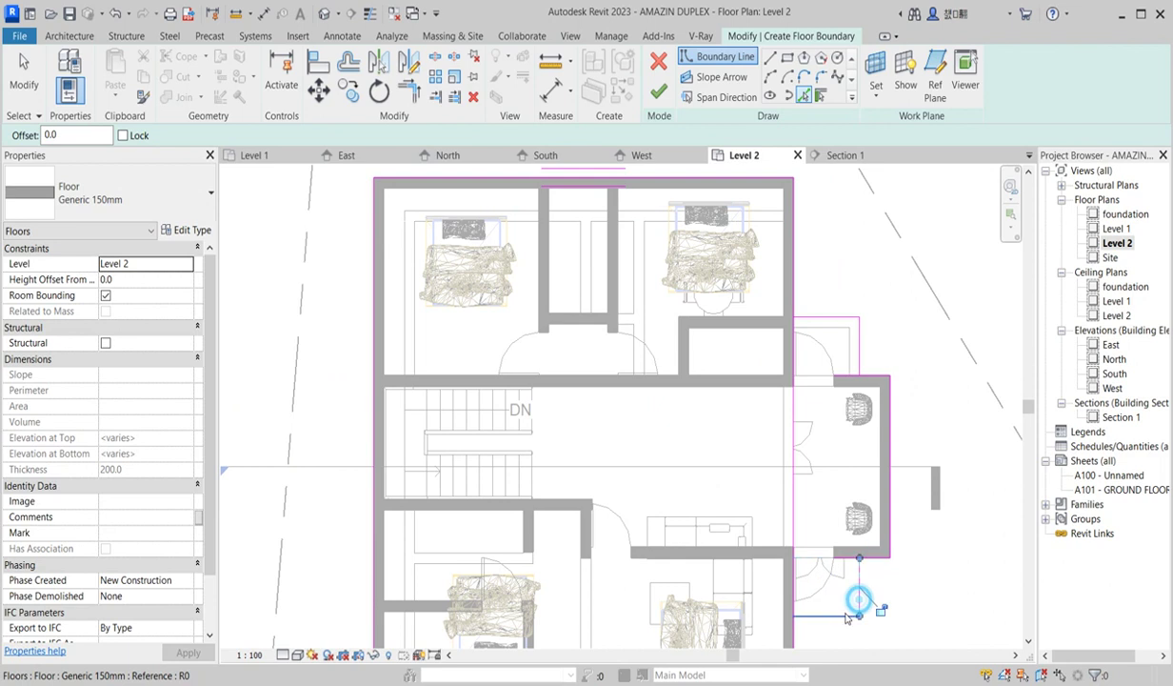
pyautogui.click(846, 616)
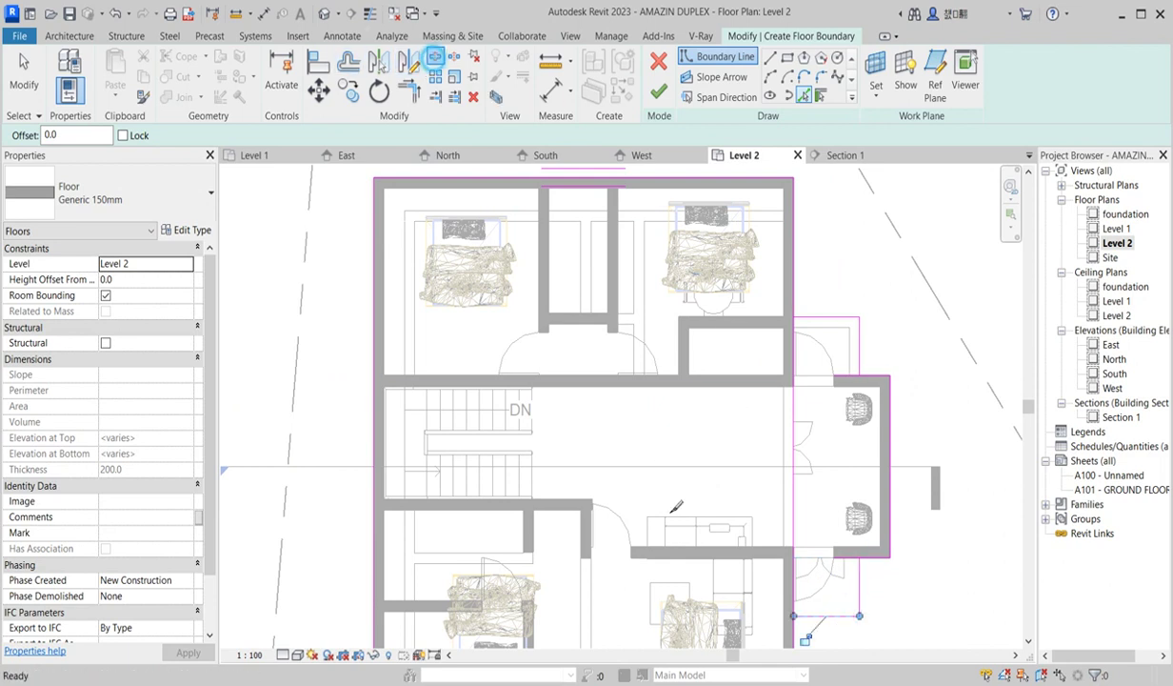
# Step: Split the main rectangle's east boundary line and trim it to the porch edges so the outline follows the east projections
pyautogui.click(435, 56)
pyautogui.click(792, 471)
pyautogui.click(409, 91)
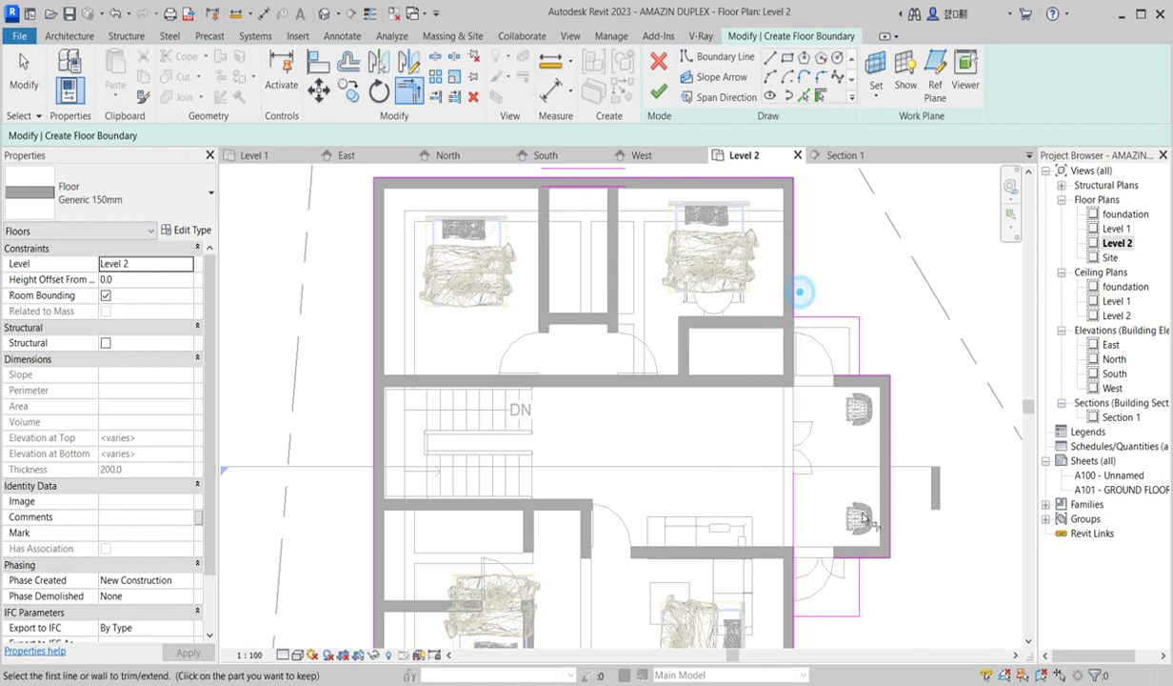
pyautogui.click(862, 348)
pyautogui.click(793, 595)
pyautogui.click(798, 618)
# Step: Sketch a rectangular stair opening in the floor boundary, from the flights' east end to the west exterior wall, and finish the floor
pyautogui.scroll(-4, 736, 391)
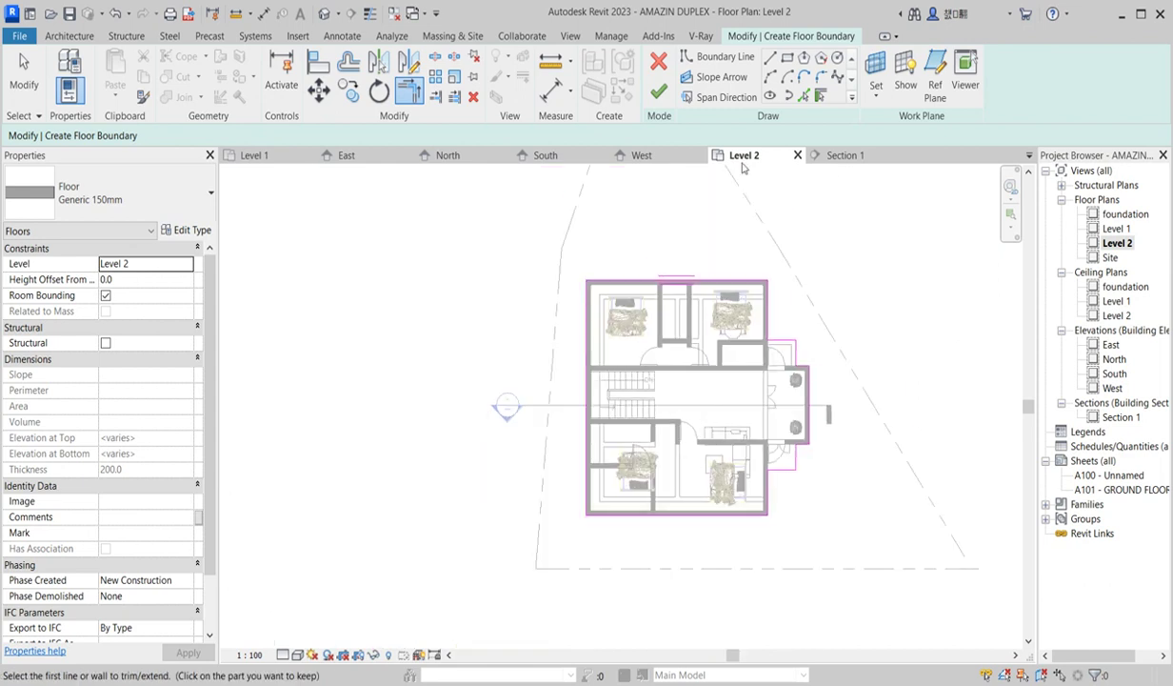
pyautogui.scroll(4, 666, 367)
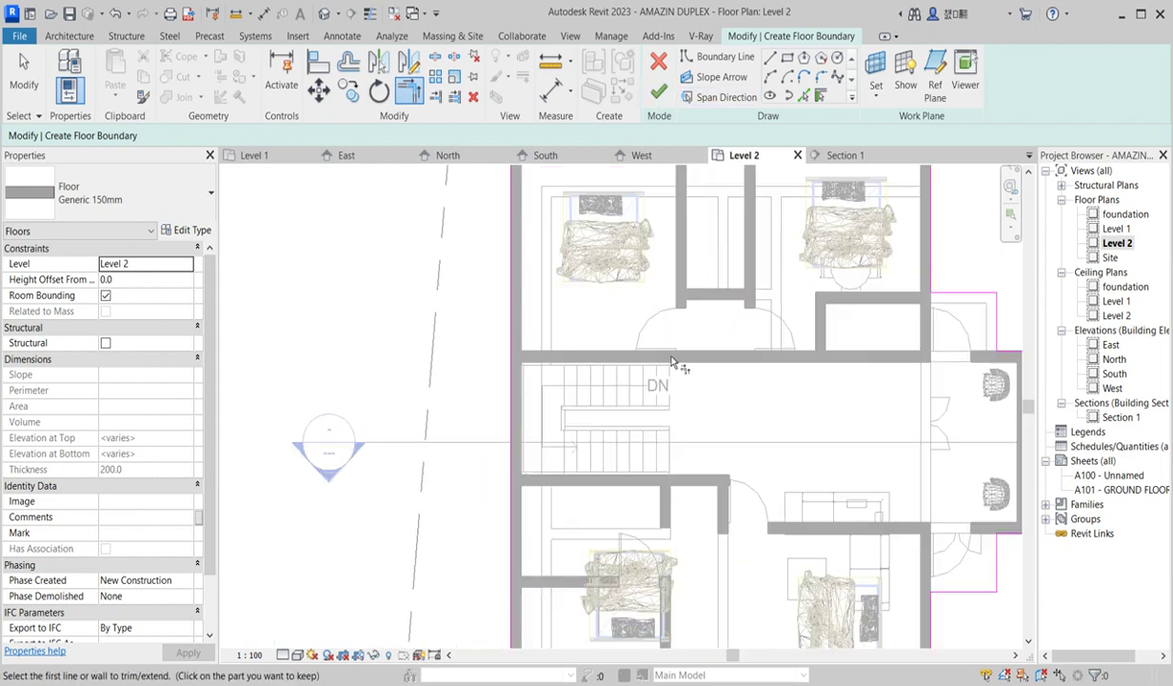
pyautogui.click(793, 57)
pyautogui.click(786, 57)
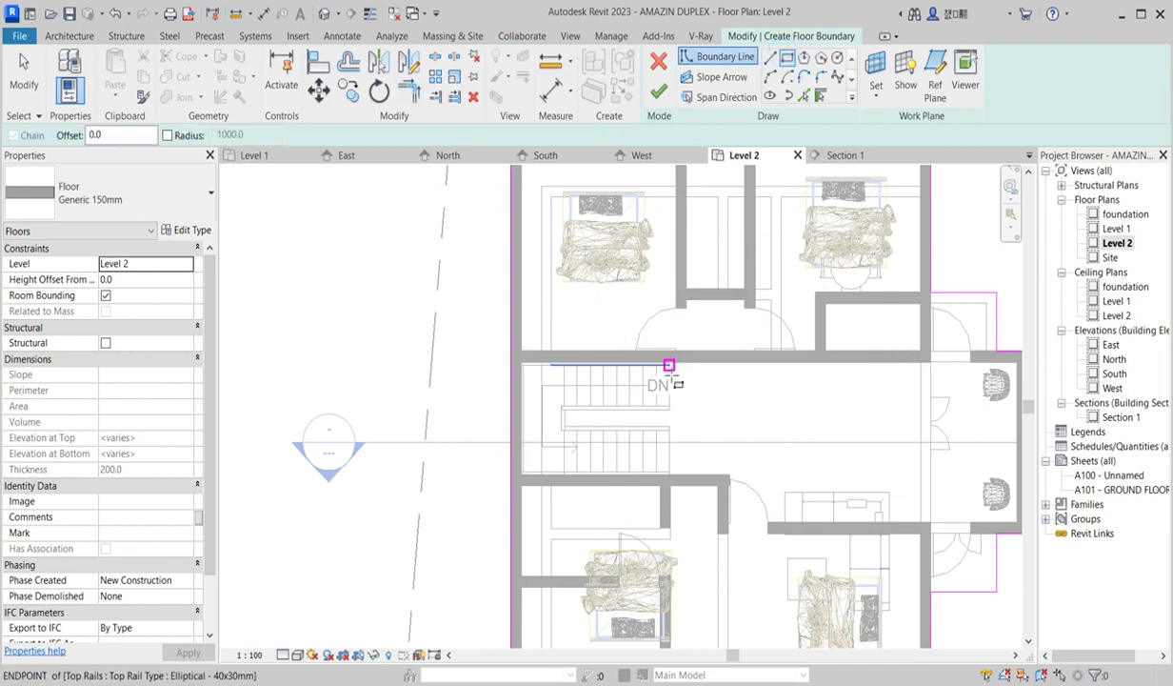
pyautogui.click(671, 366)
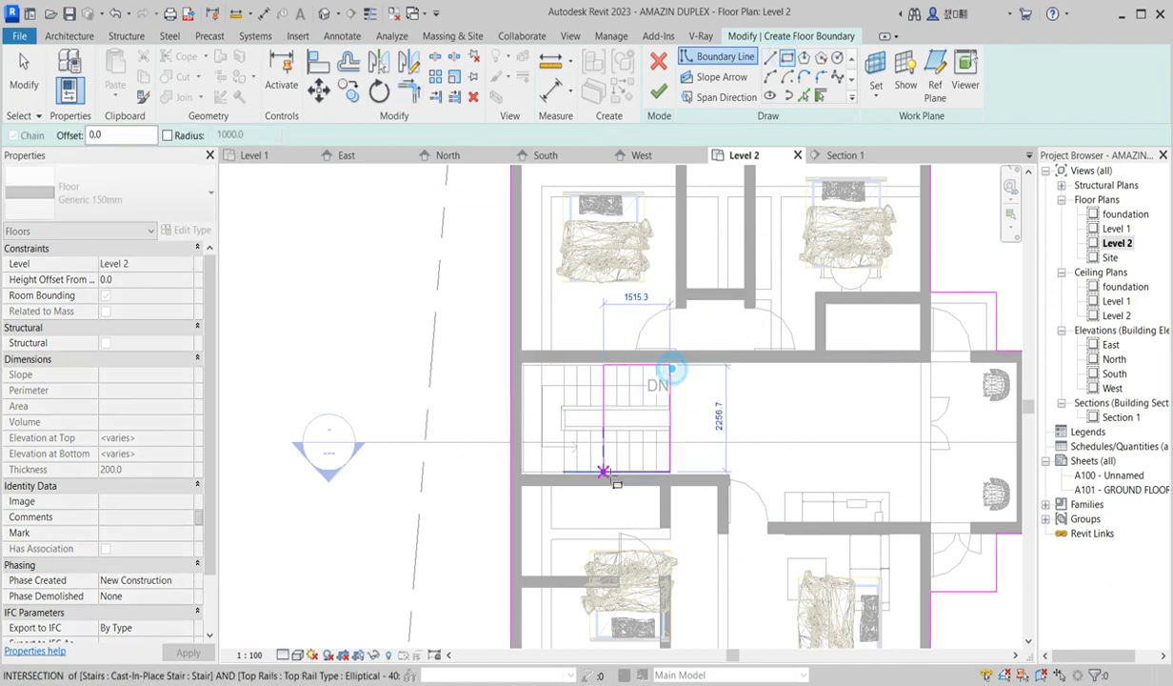
pyautogui.click(520, 475)
pyautogui.click(659, 91)
# Step: Go to the section view from its line on the Level 2 plan and flip the section's viewing direction
pyautogui.scroll(-2, 466, 345)
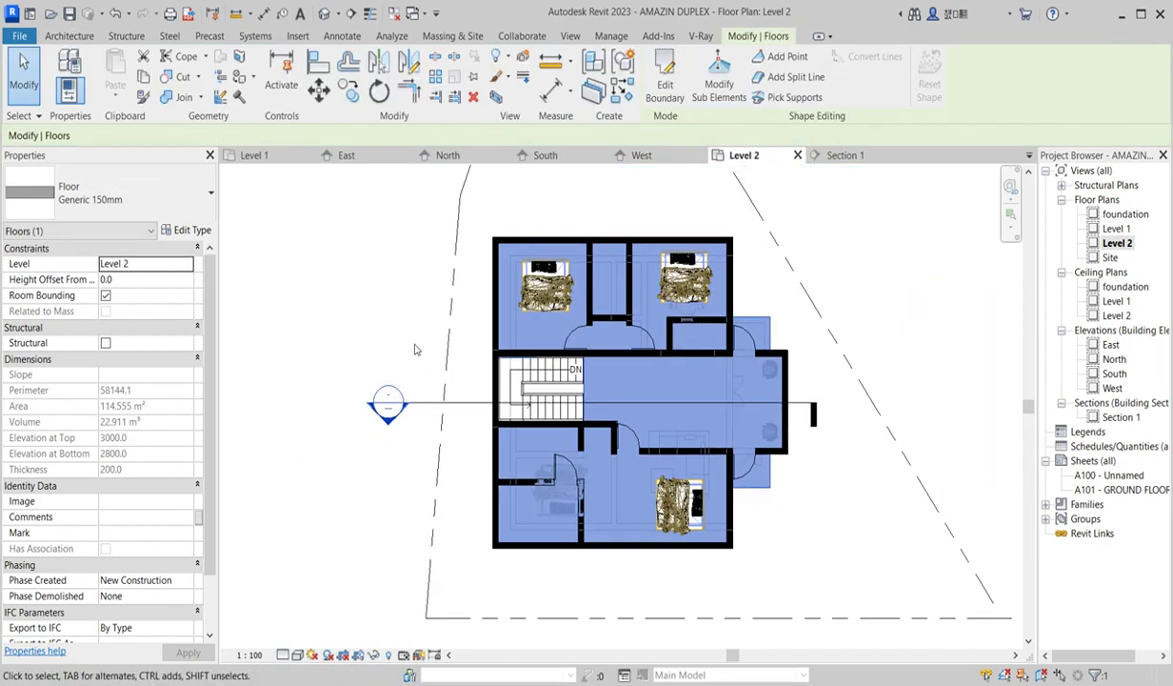
pyautogui.click(414, 350)
pyautogui.click(461, 401)
pyautogui.rightClick(473, 404)
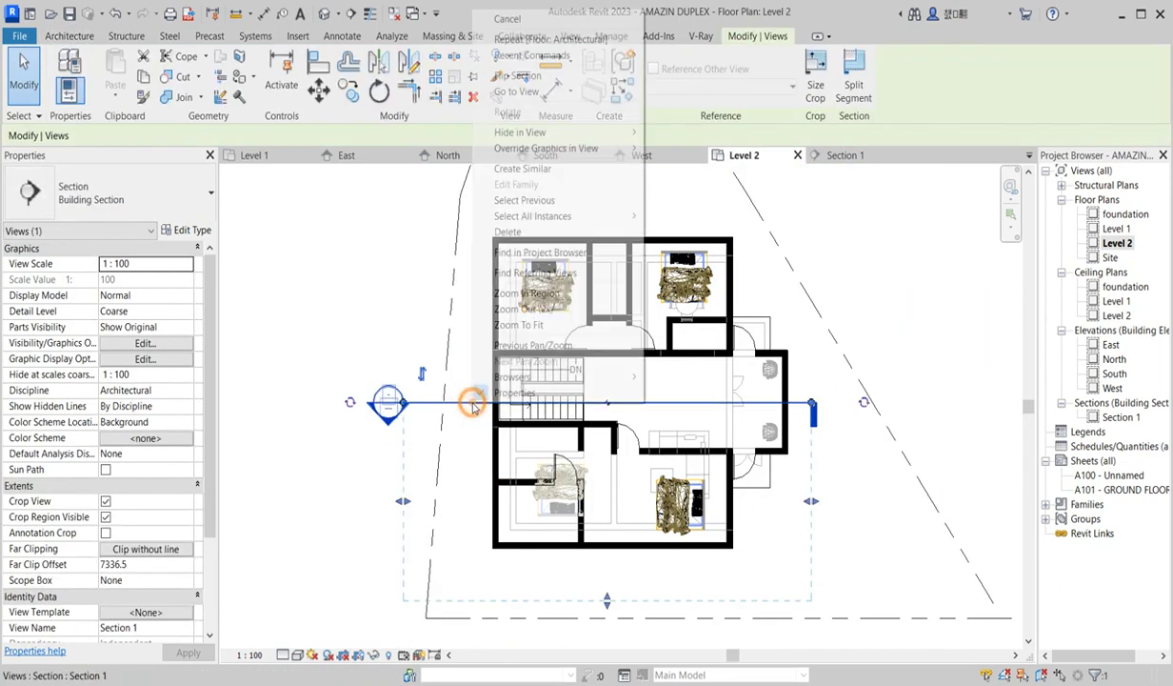
pyautogui.click(551, 96)
pyautogui.scroll(2, 770, 429)
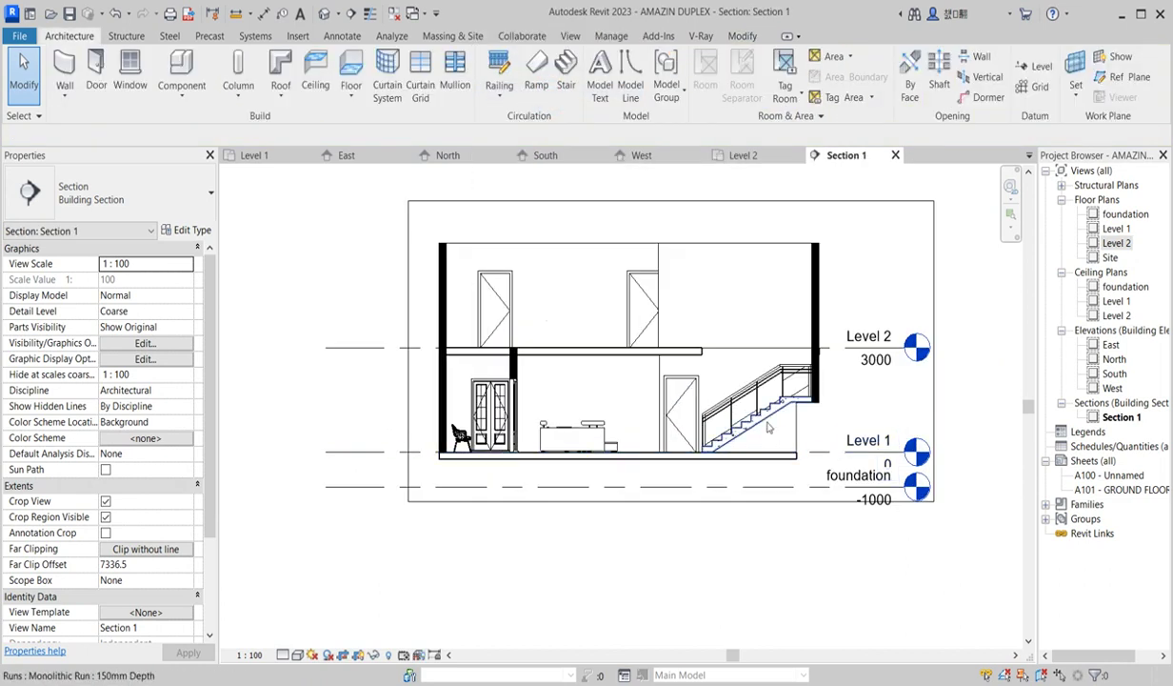
pyautogui.rightClick(934, 303)
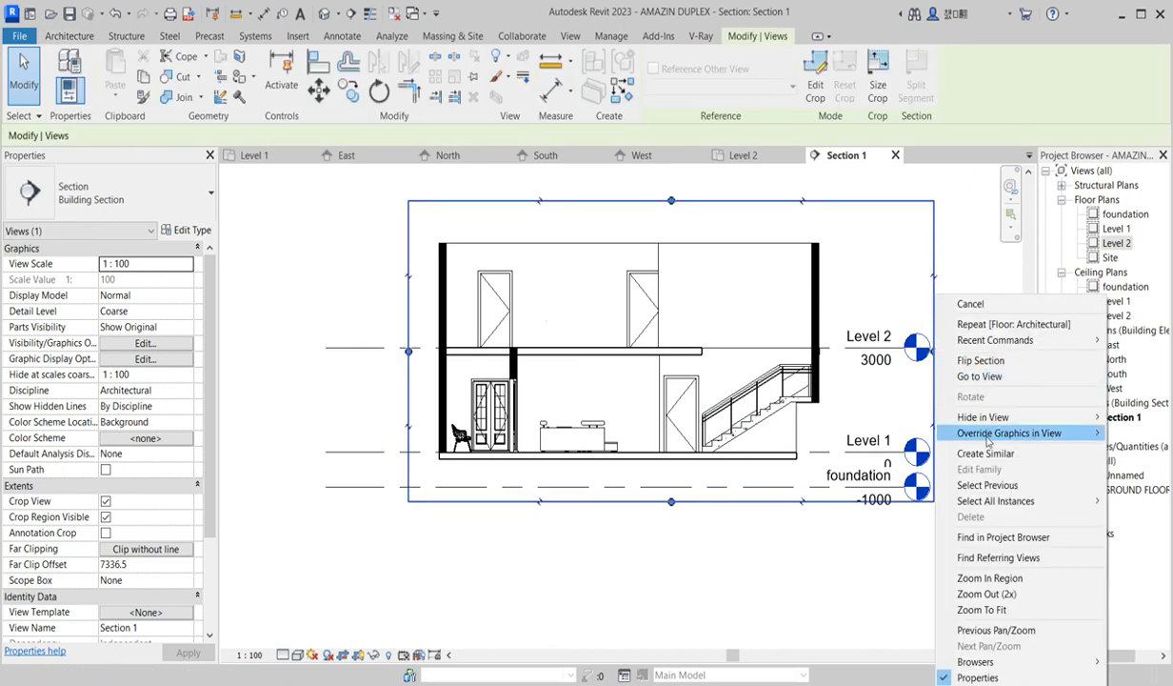
pyautogui.click(967, 360)
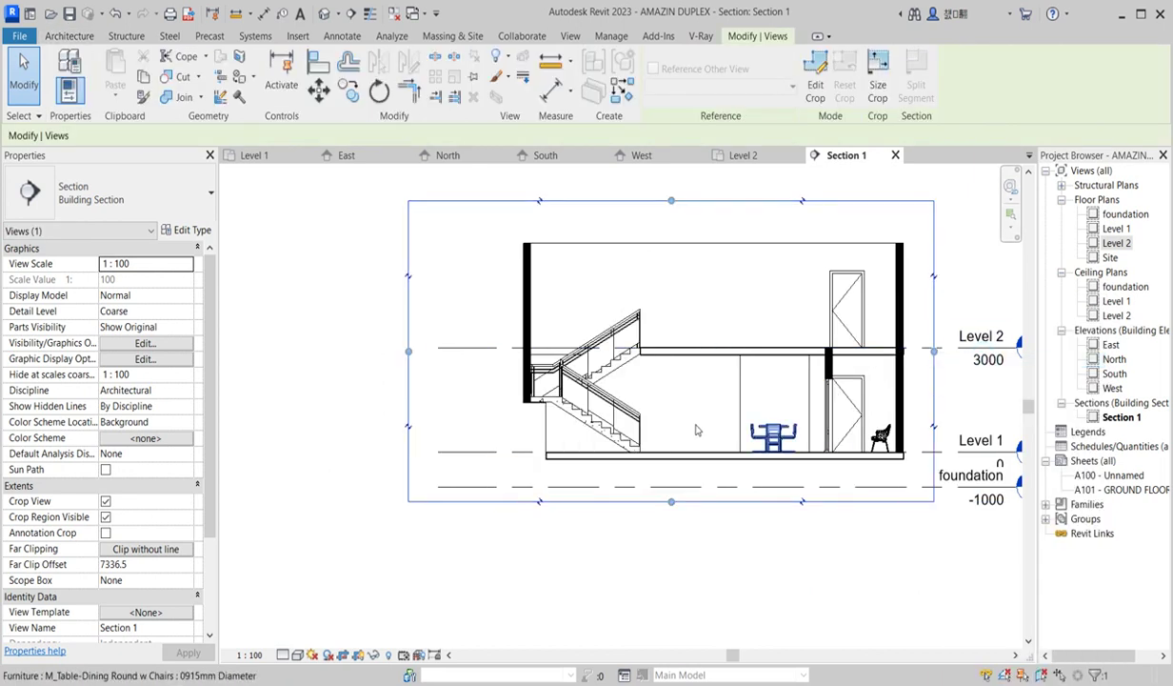
# Step: Examine the stair flights, landing and Level 2 slab opening in the section view
pyautogui.scroll(3, 581, 419)
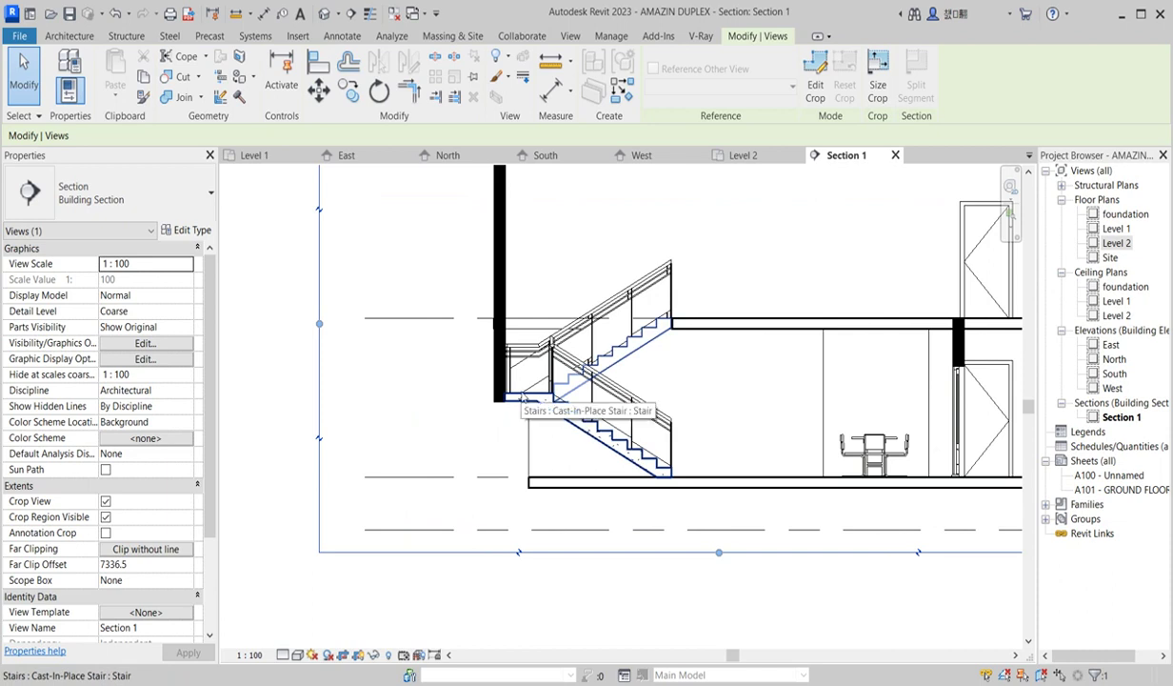
pyautogui.scroll(2, 562, 477)
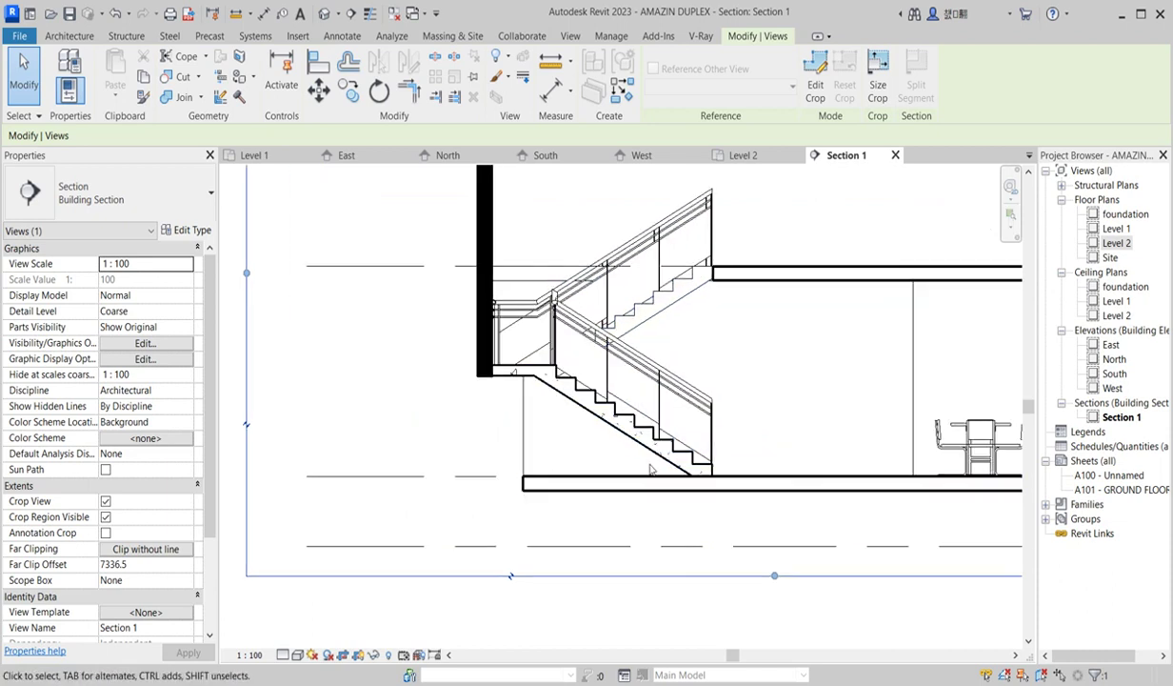
pyautogui.scroll(-4, 552, 446)
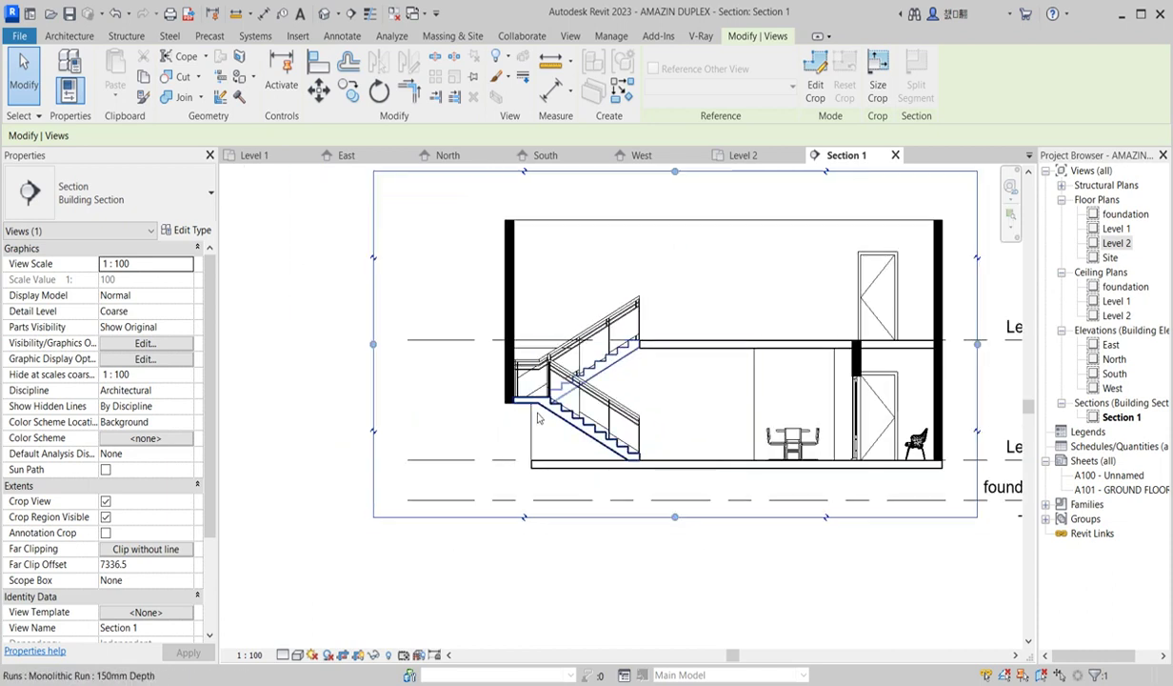
pyautogui.scroll(3, 686, 376)
pyautogui.scroll(-4, 576, 397)
pyautogui.scroll(3, 667, 409)
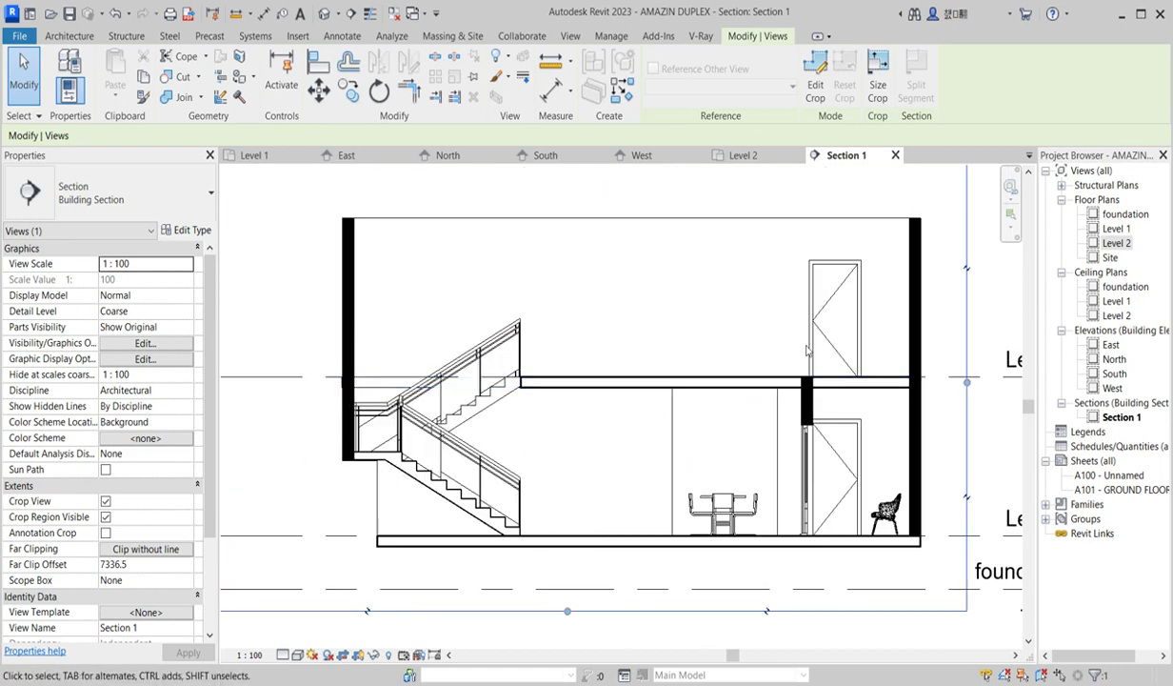
# Step: Tighten the section's crop region on the stair side so its boundary sits closer to the exterior wall by the landing
pyautogui.scroll(-4, 477, 367)
pyautogui.moveTo(292, 363); pyautogui.dragTo(356, 365)
pyautogui.click(800, 298)
pyautogui.scroll(3, 800, 298)
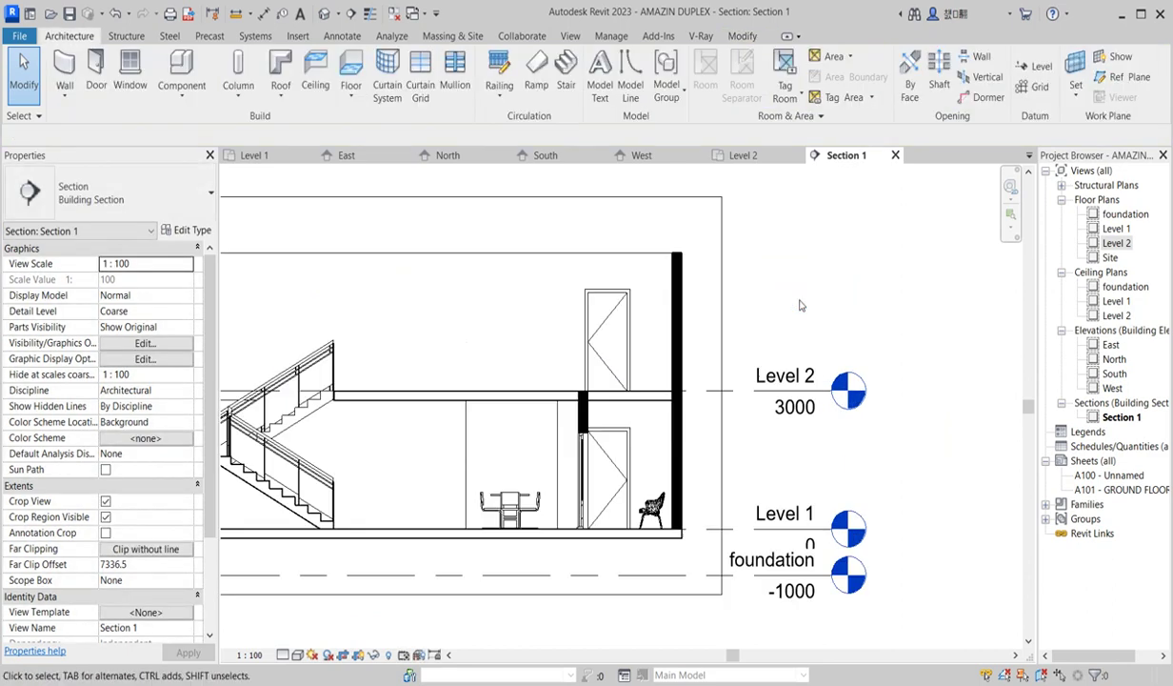
pyautogui.scroll(-3, 798, 302)
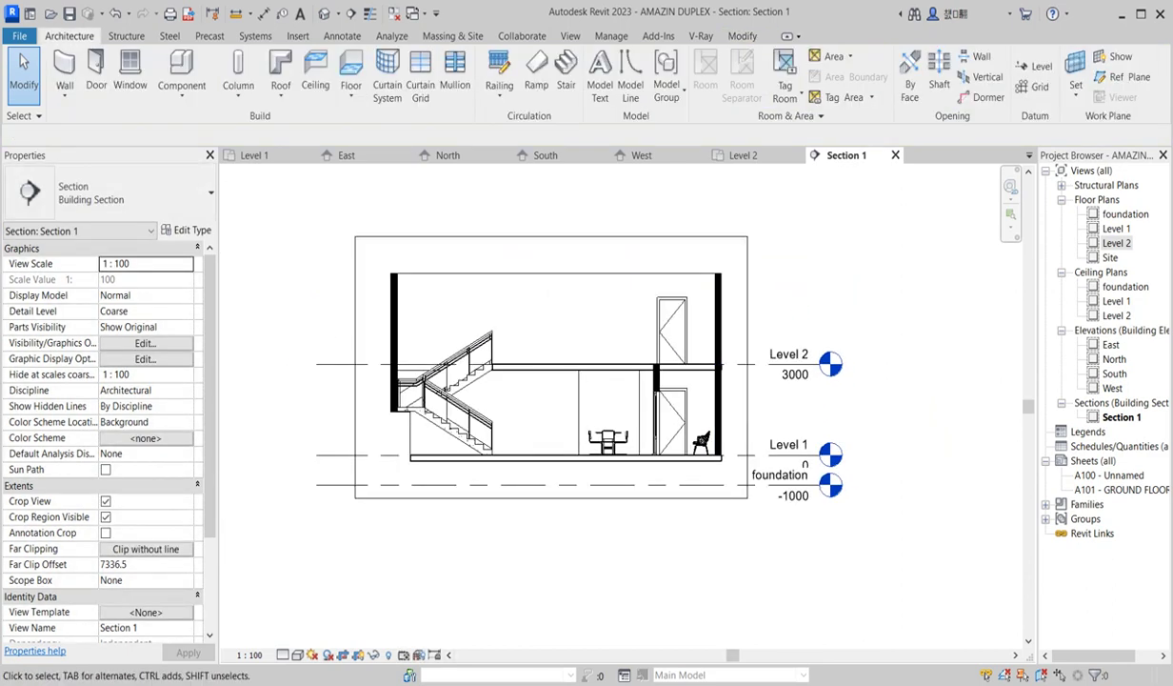